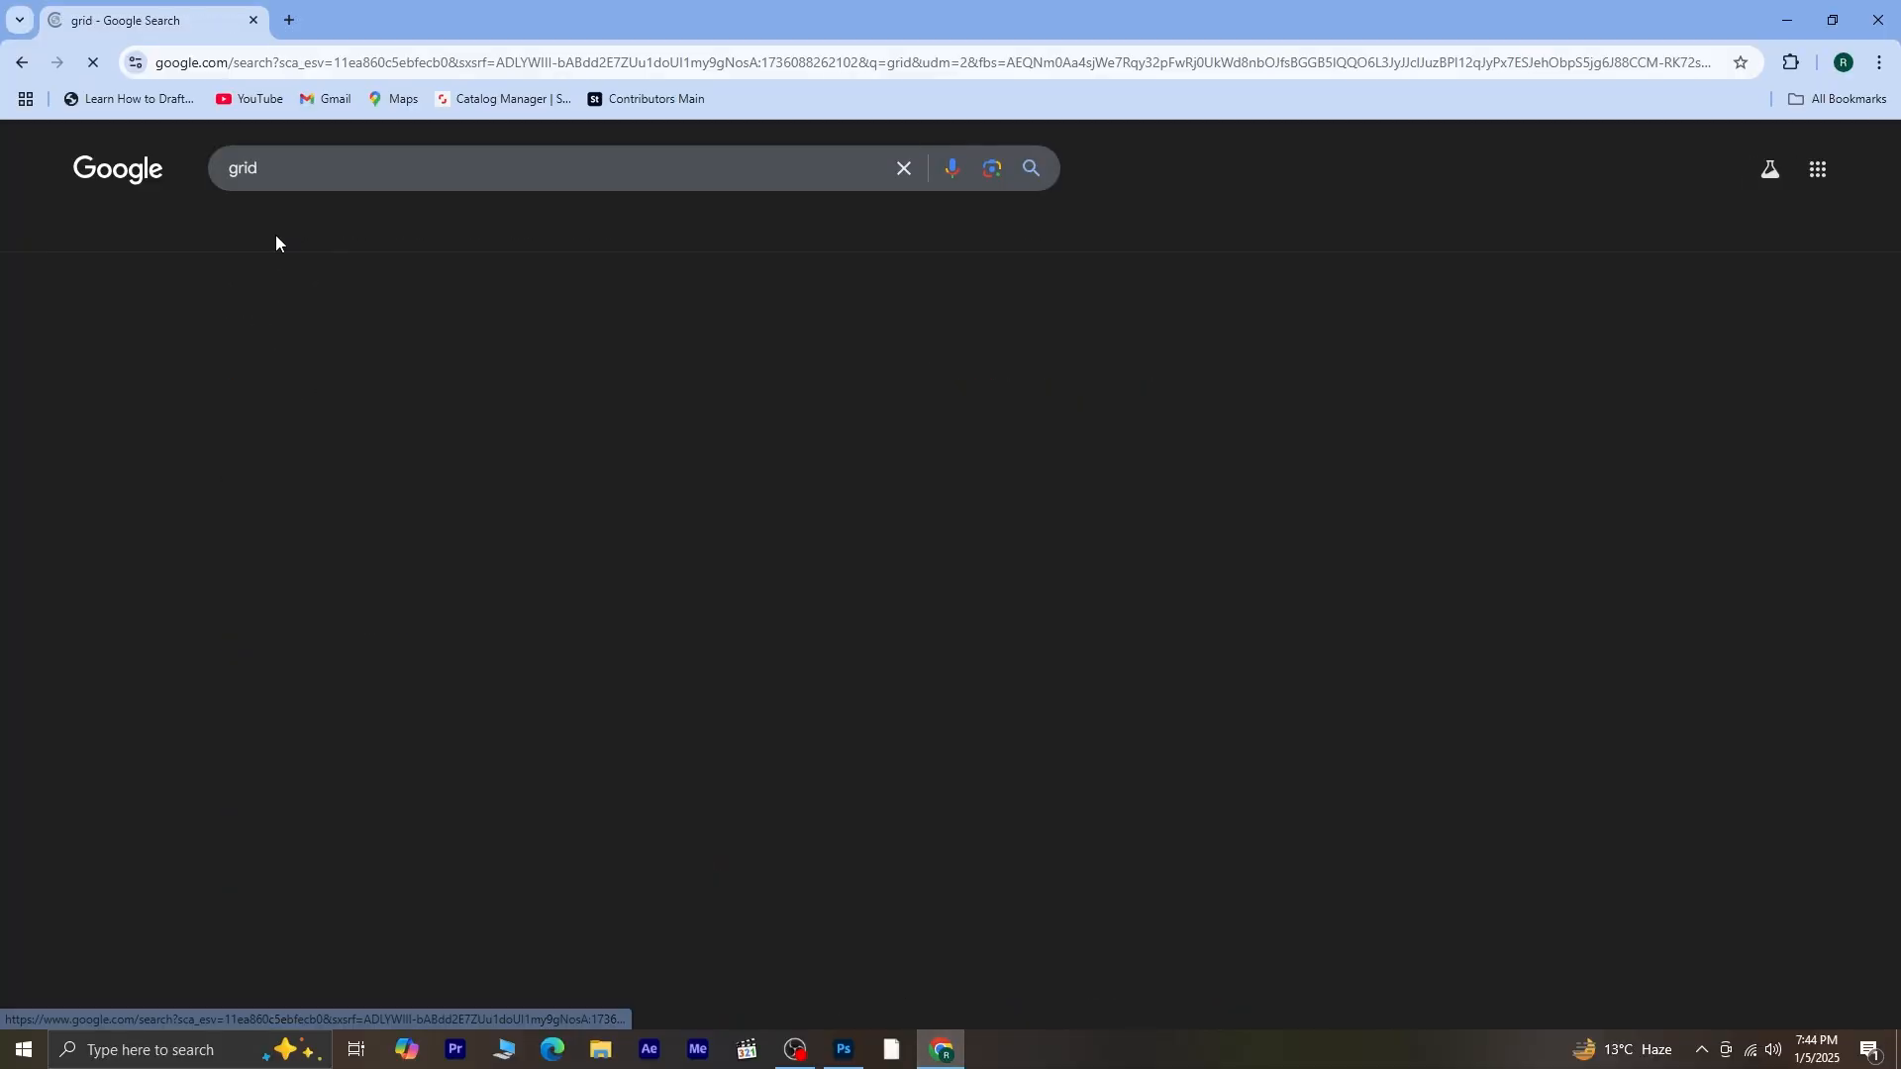
- Copy the Freepik transparent grid pattern from the image results and paste it into the blank Photoshop document
left_click(188, 450)
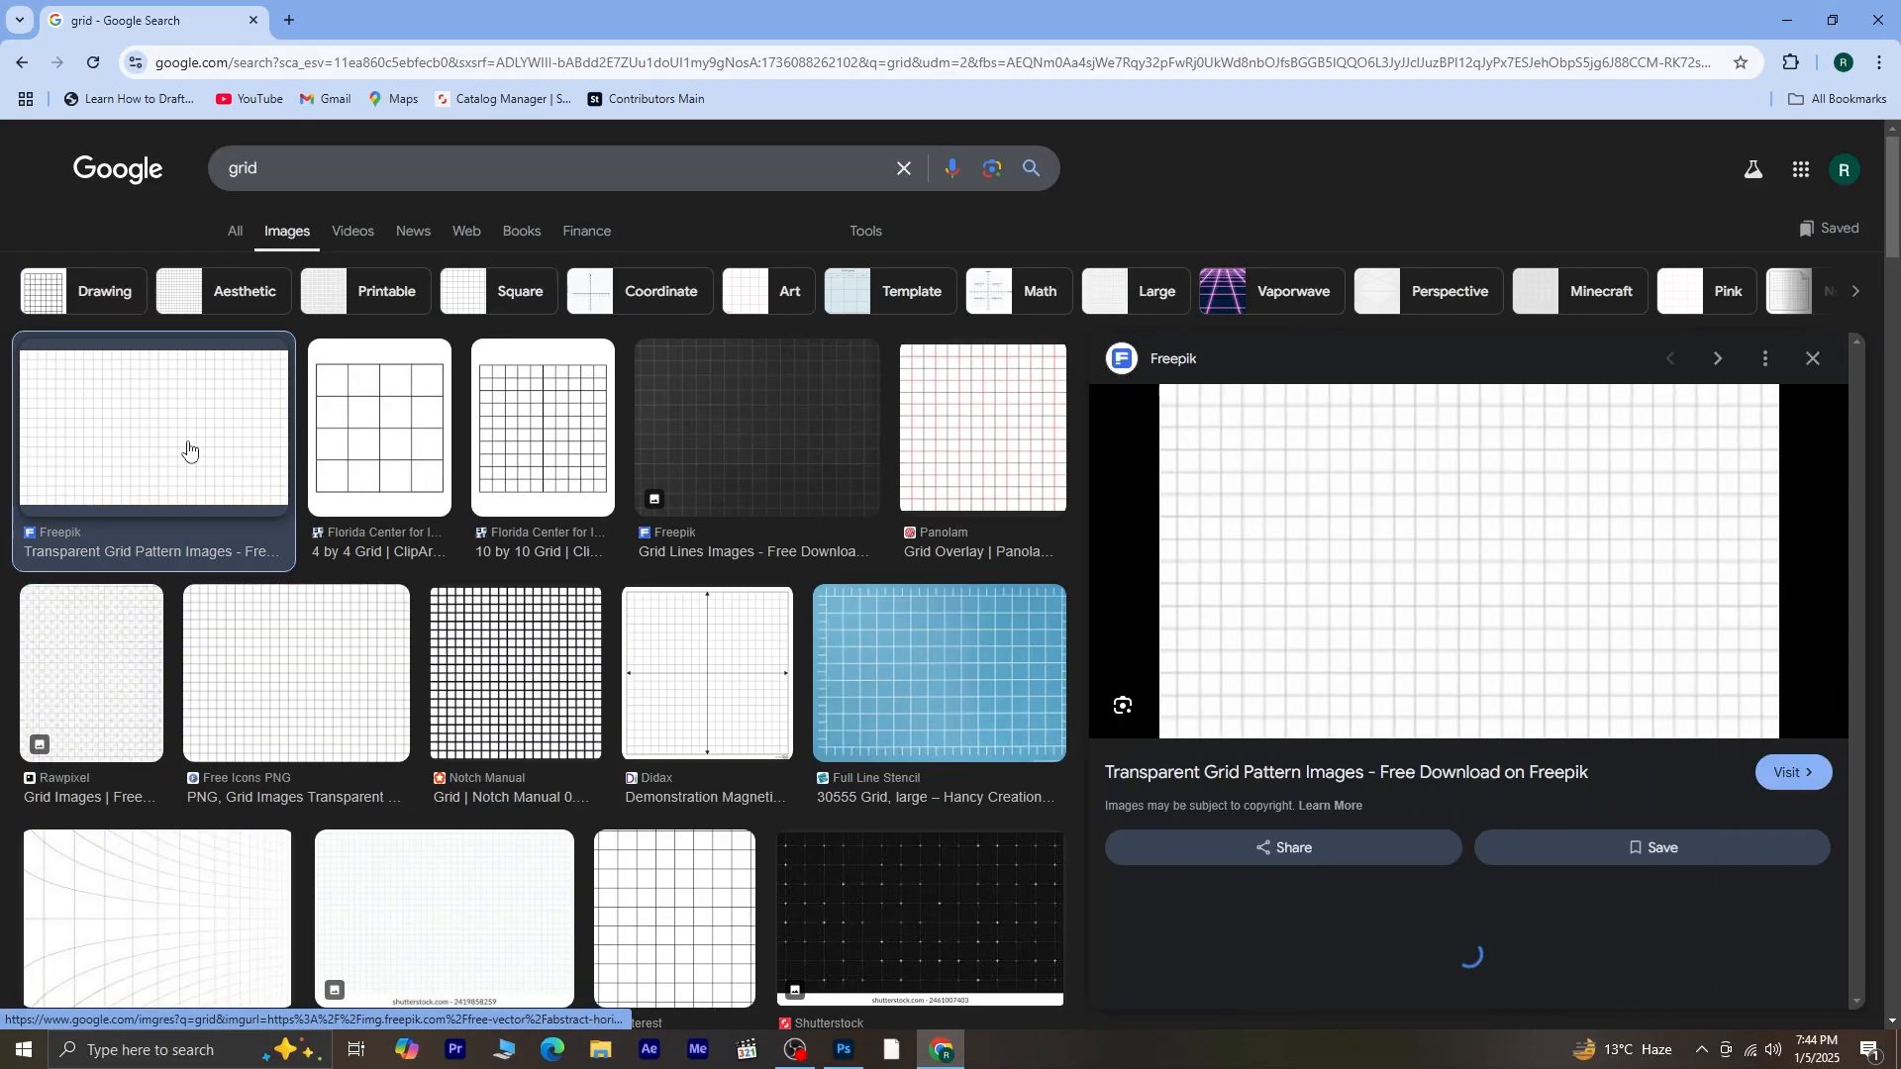
right_click(1491, 447)
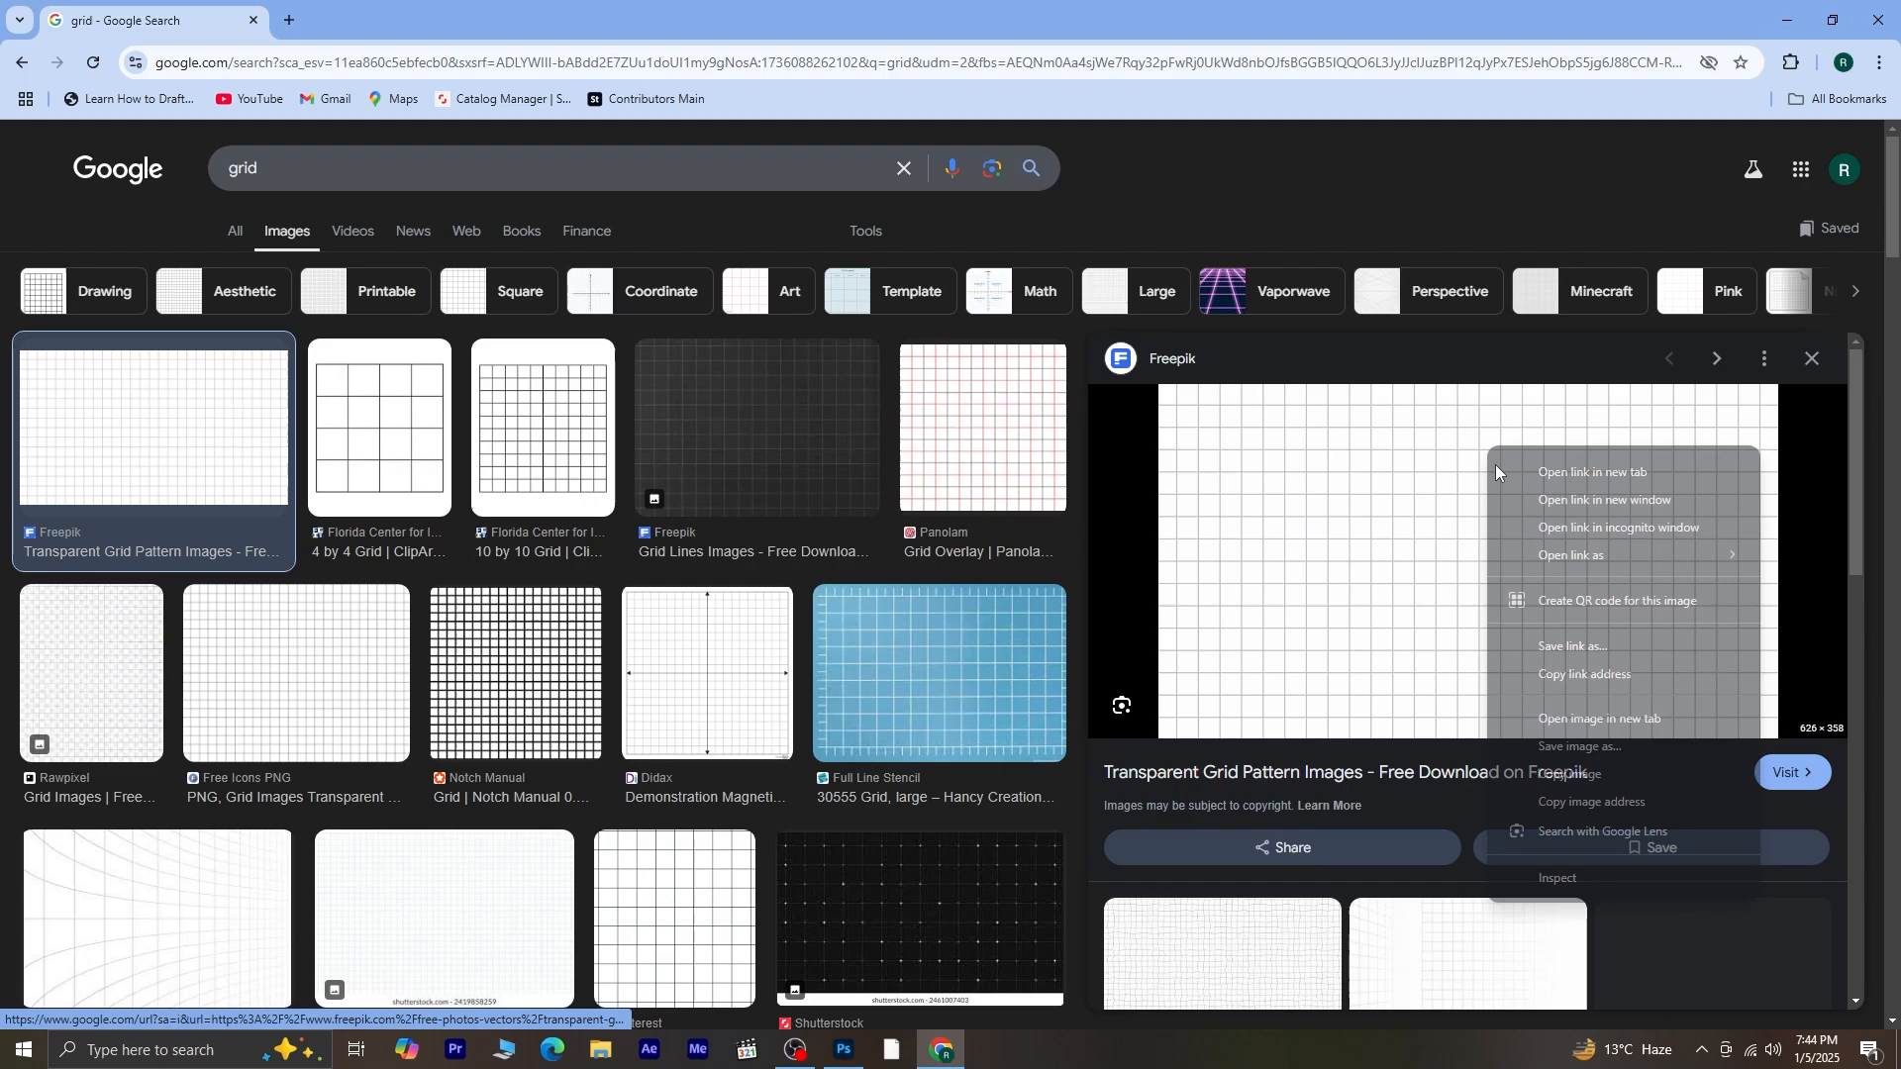
left_click(1606, 775)
left_click(844, 1050)
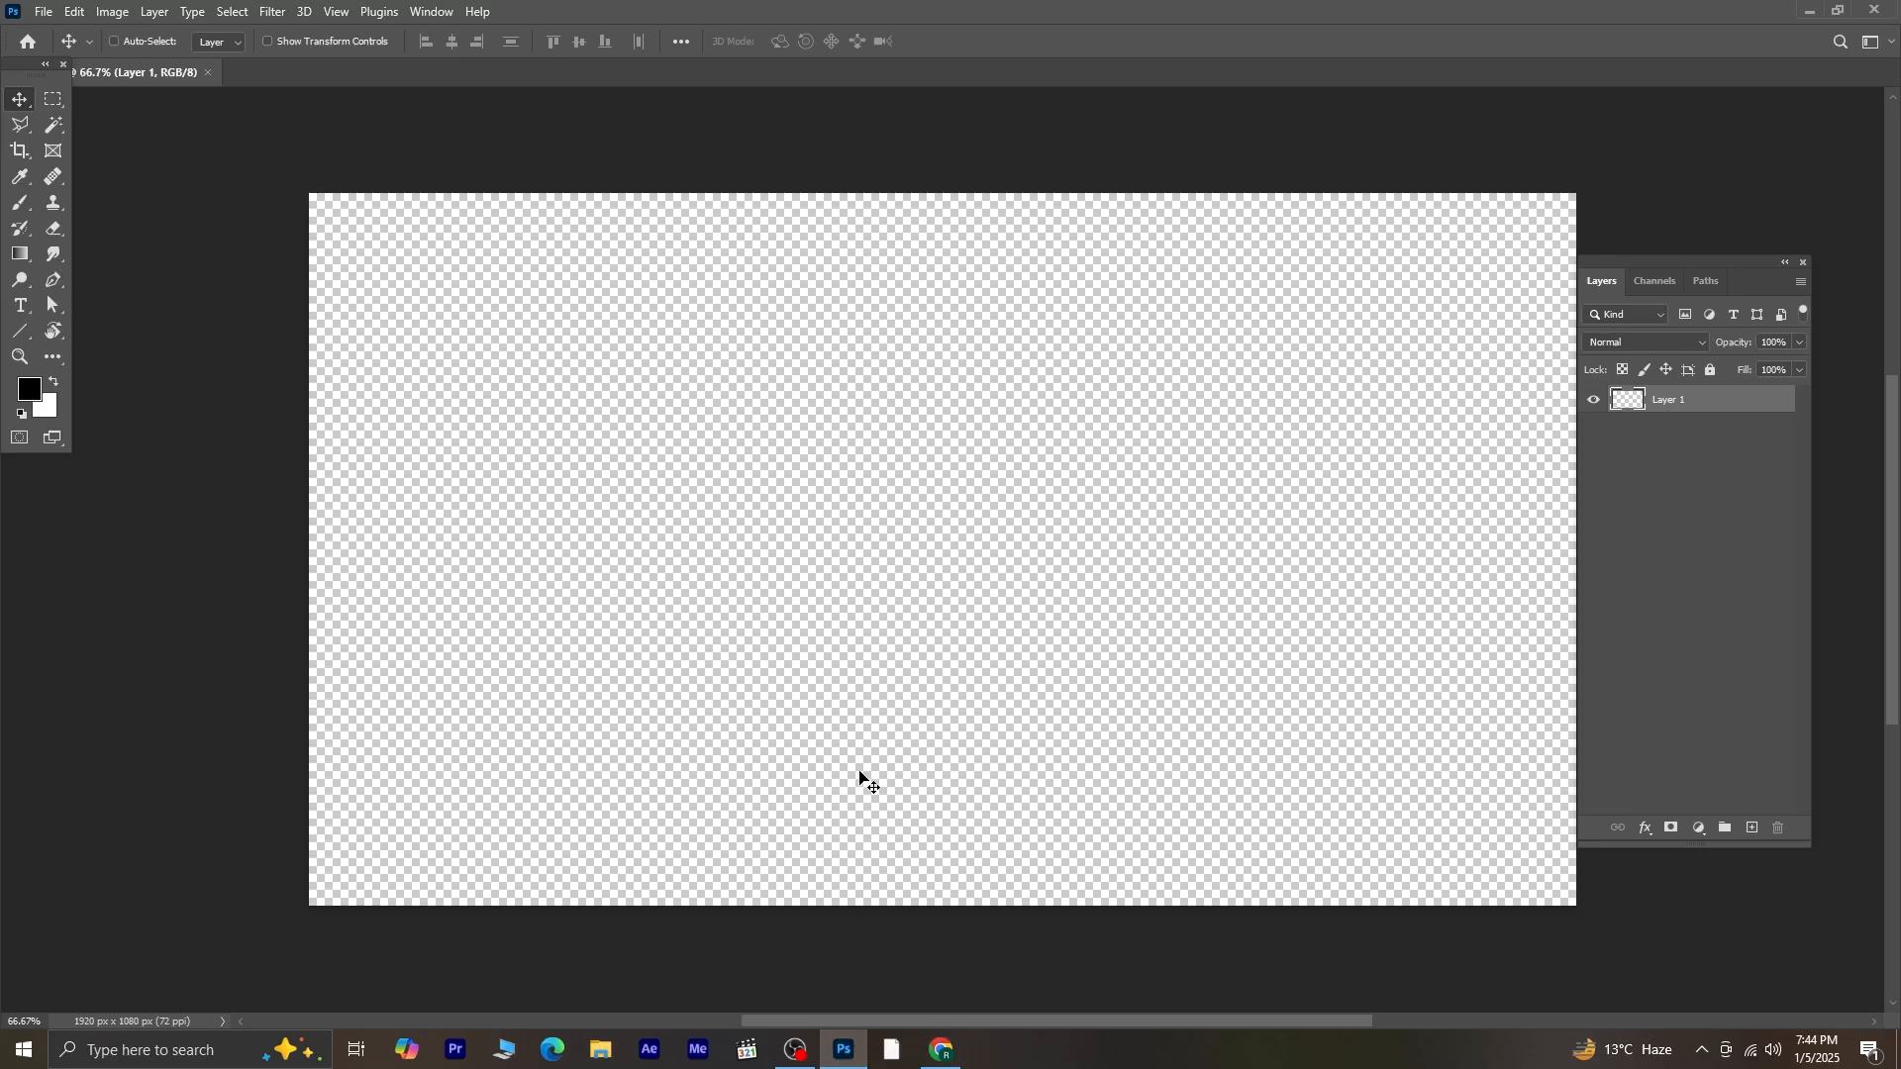
key("ctrl+v")
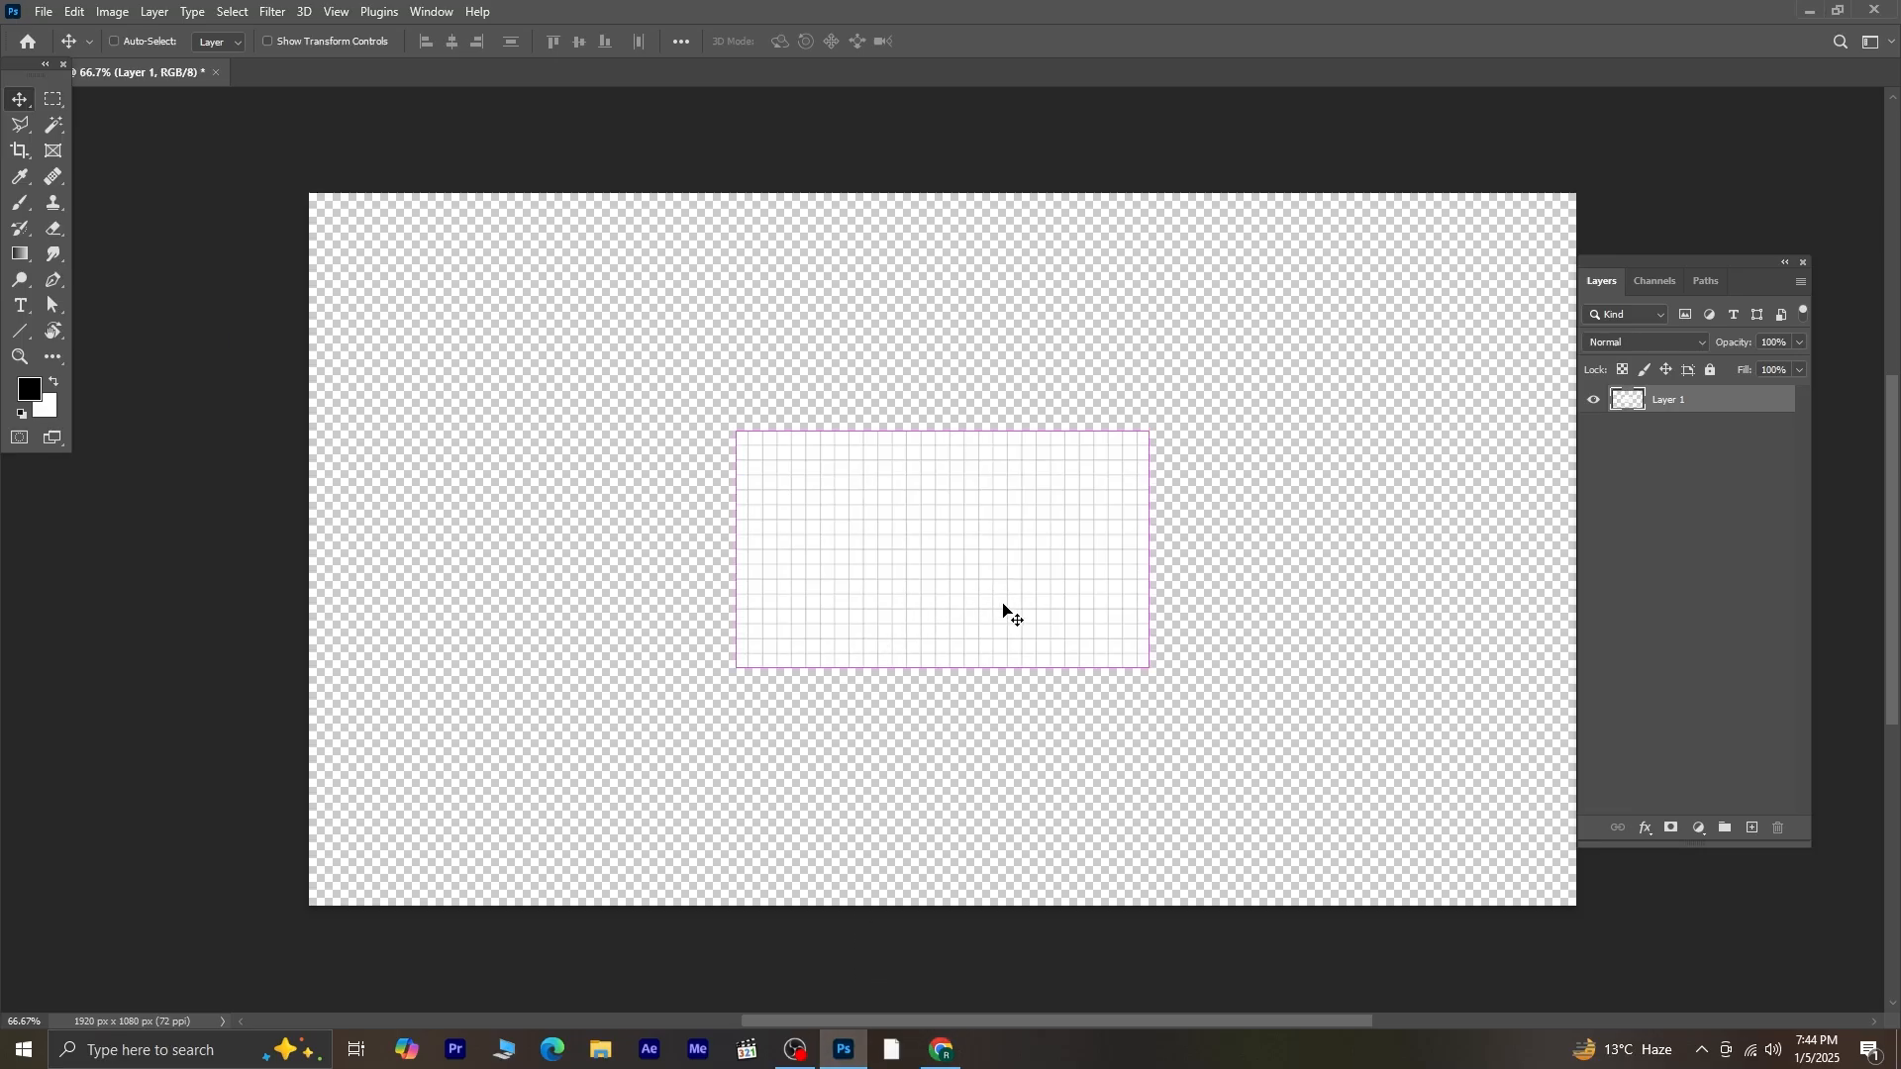
- Scale the pasted grid to about 310% so it covers the whole canvas, and invert its colors
key("ctrl+t")
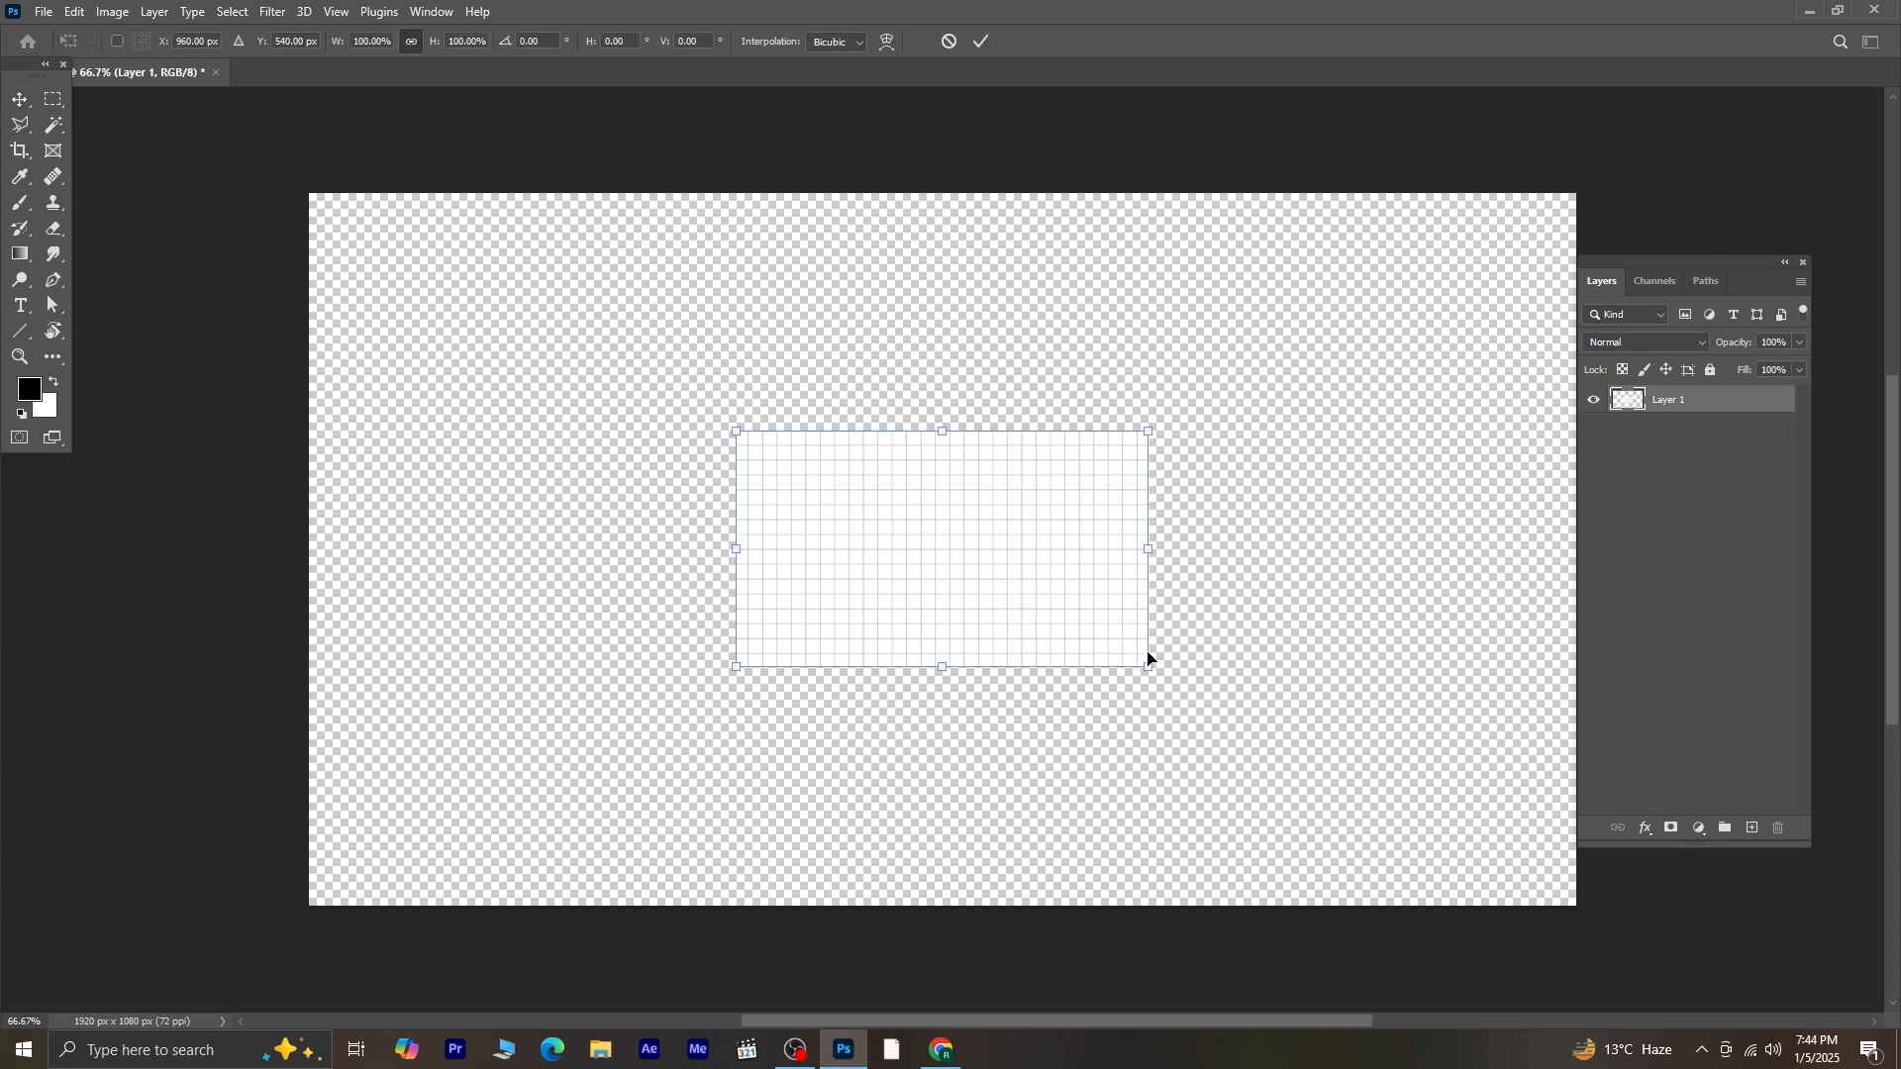
left_click_drag(1152, 669, 1587, 911)
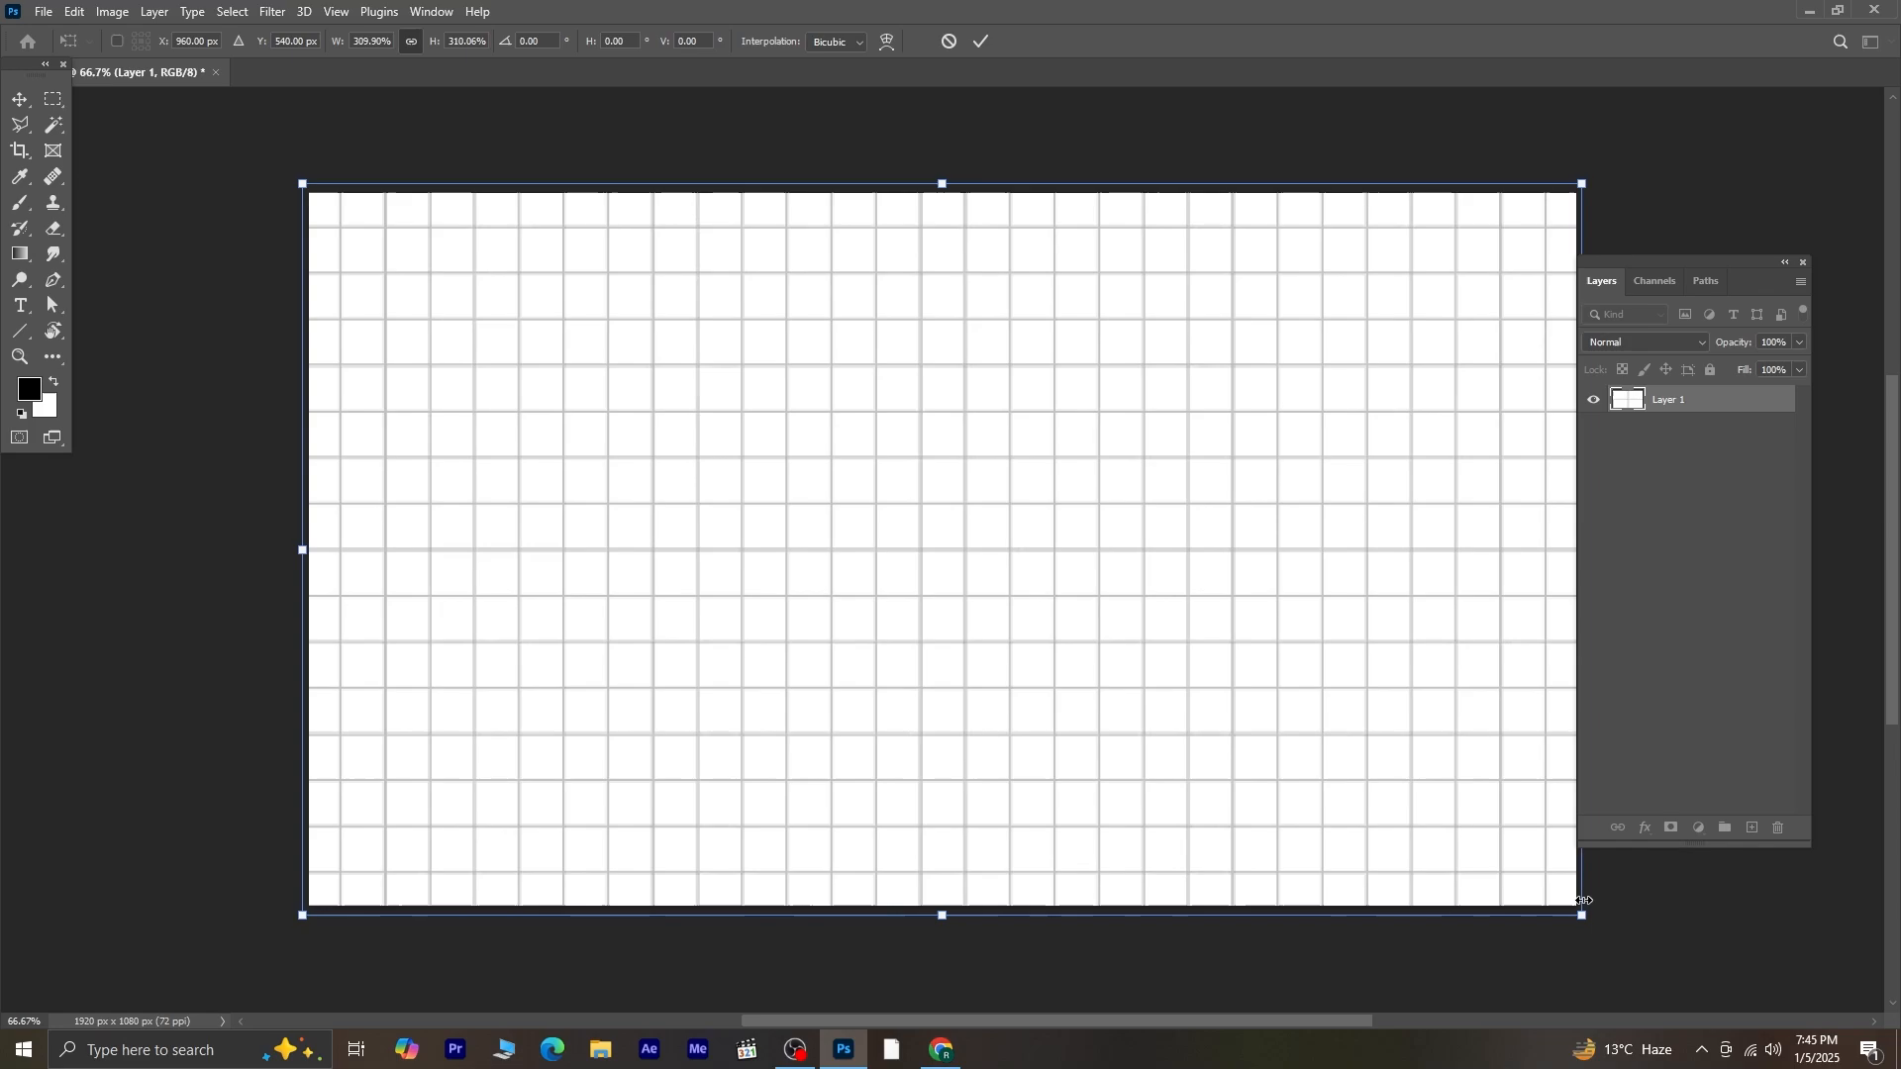
key("Return")
left_click(112, 11)
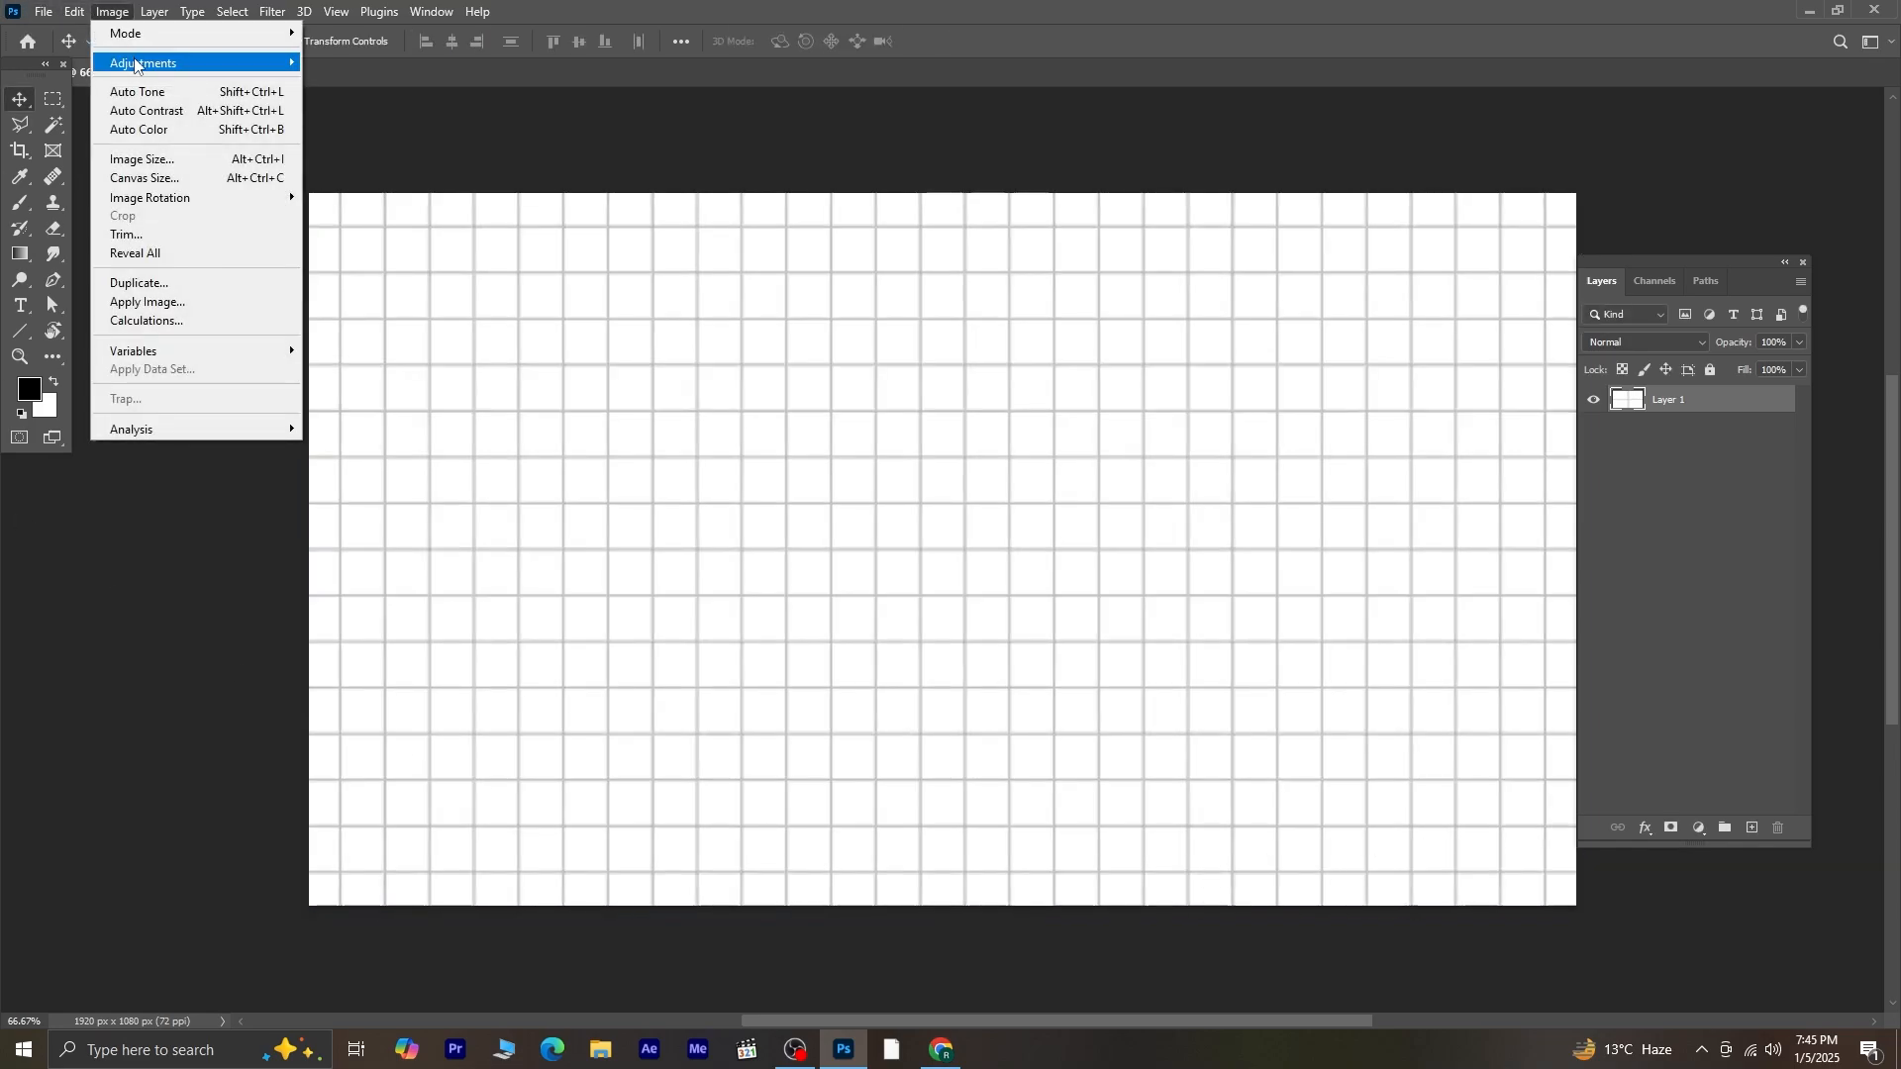
mouse_move(154, 63)
left_click(461, 291)
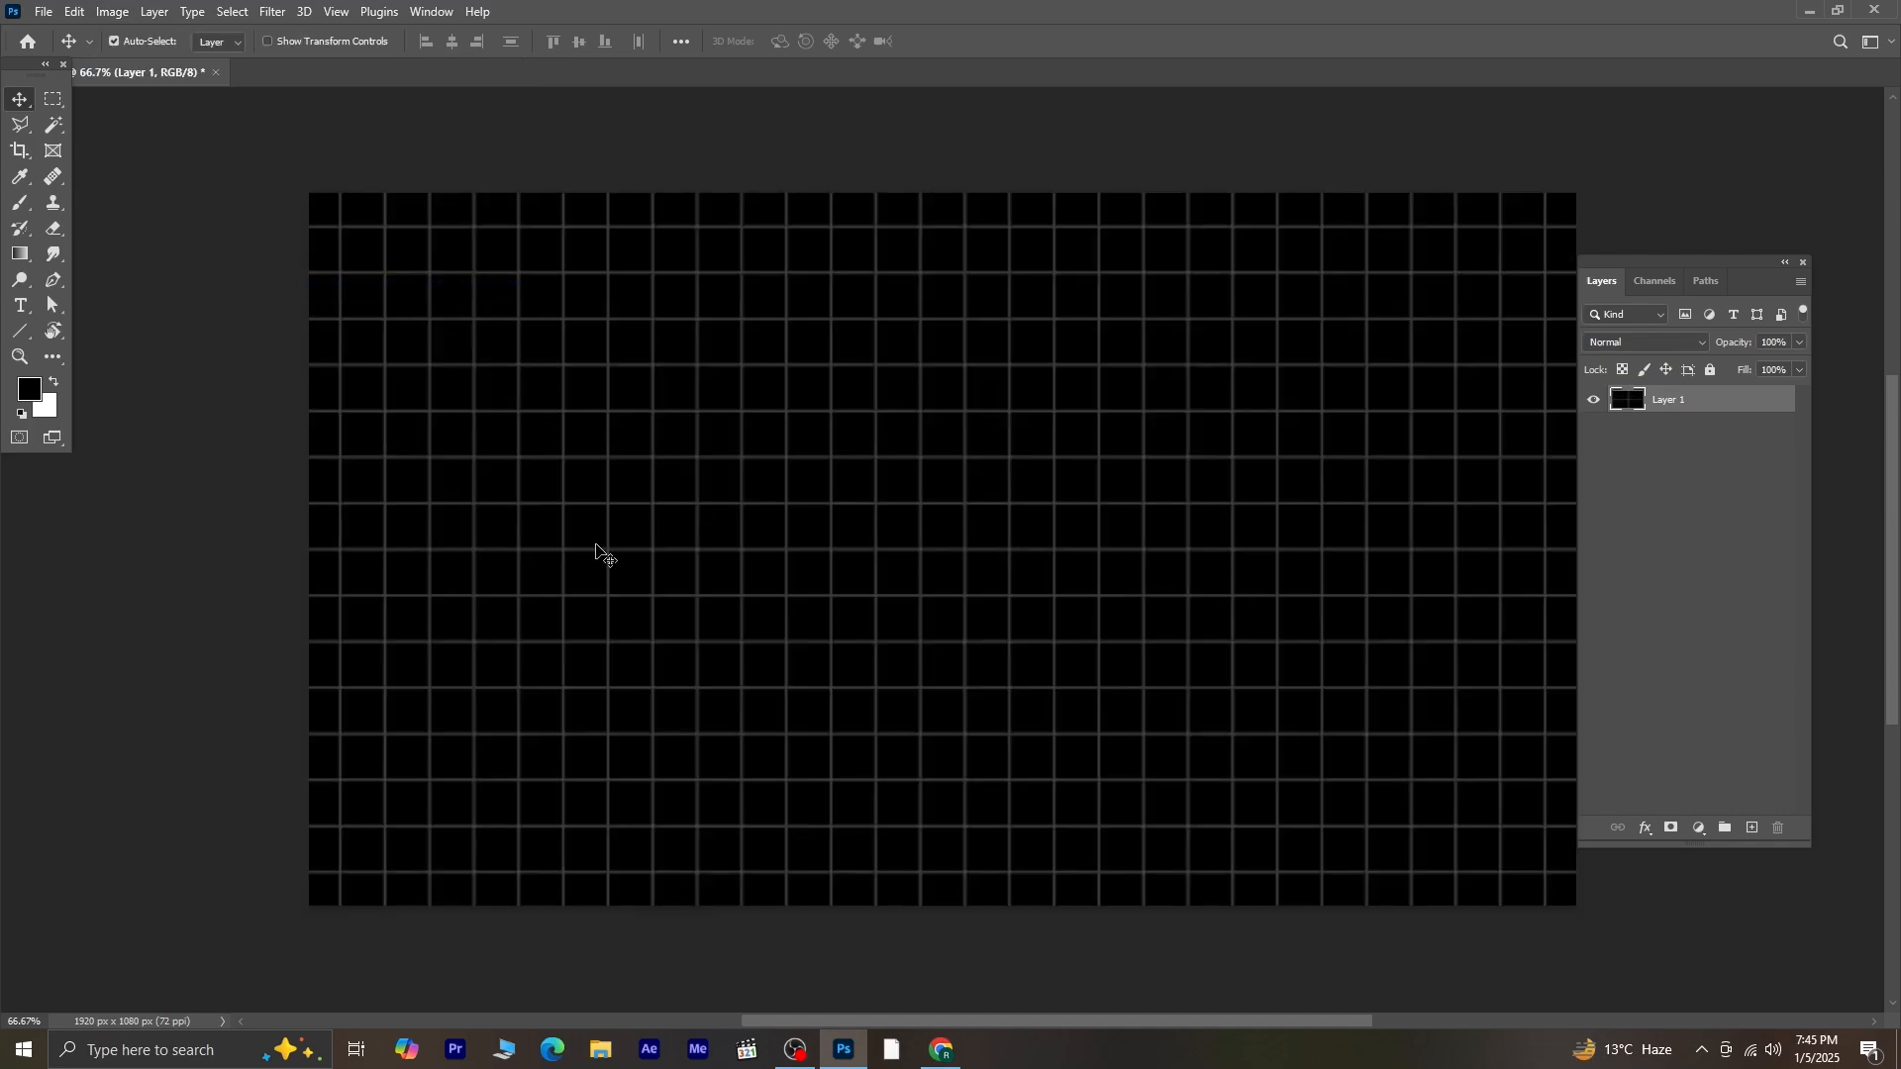
- Place the handsome-young-man-with-new-stylish-haircut image as an embedded layer and shift it slightly left over the grid
left_click(43, 12)
left_click(133, 386)
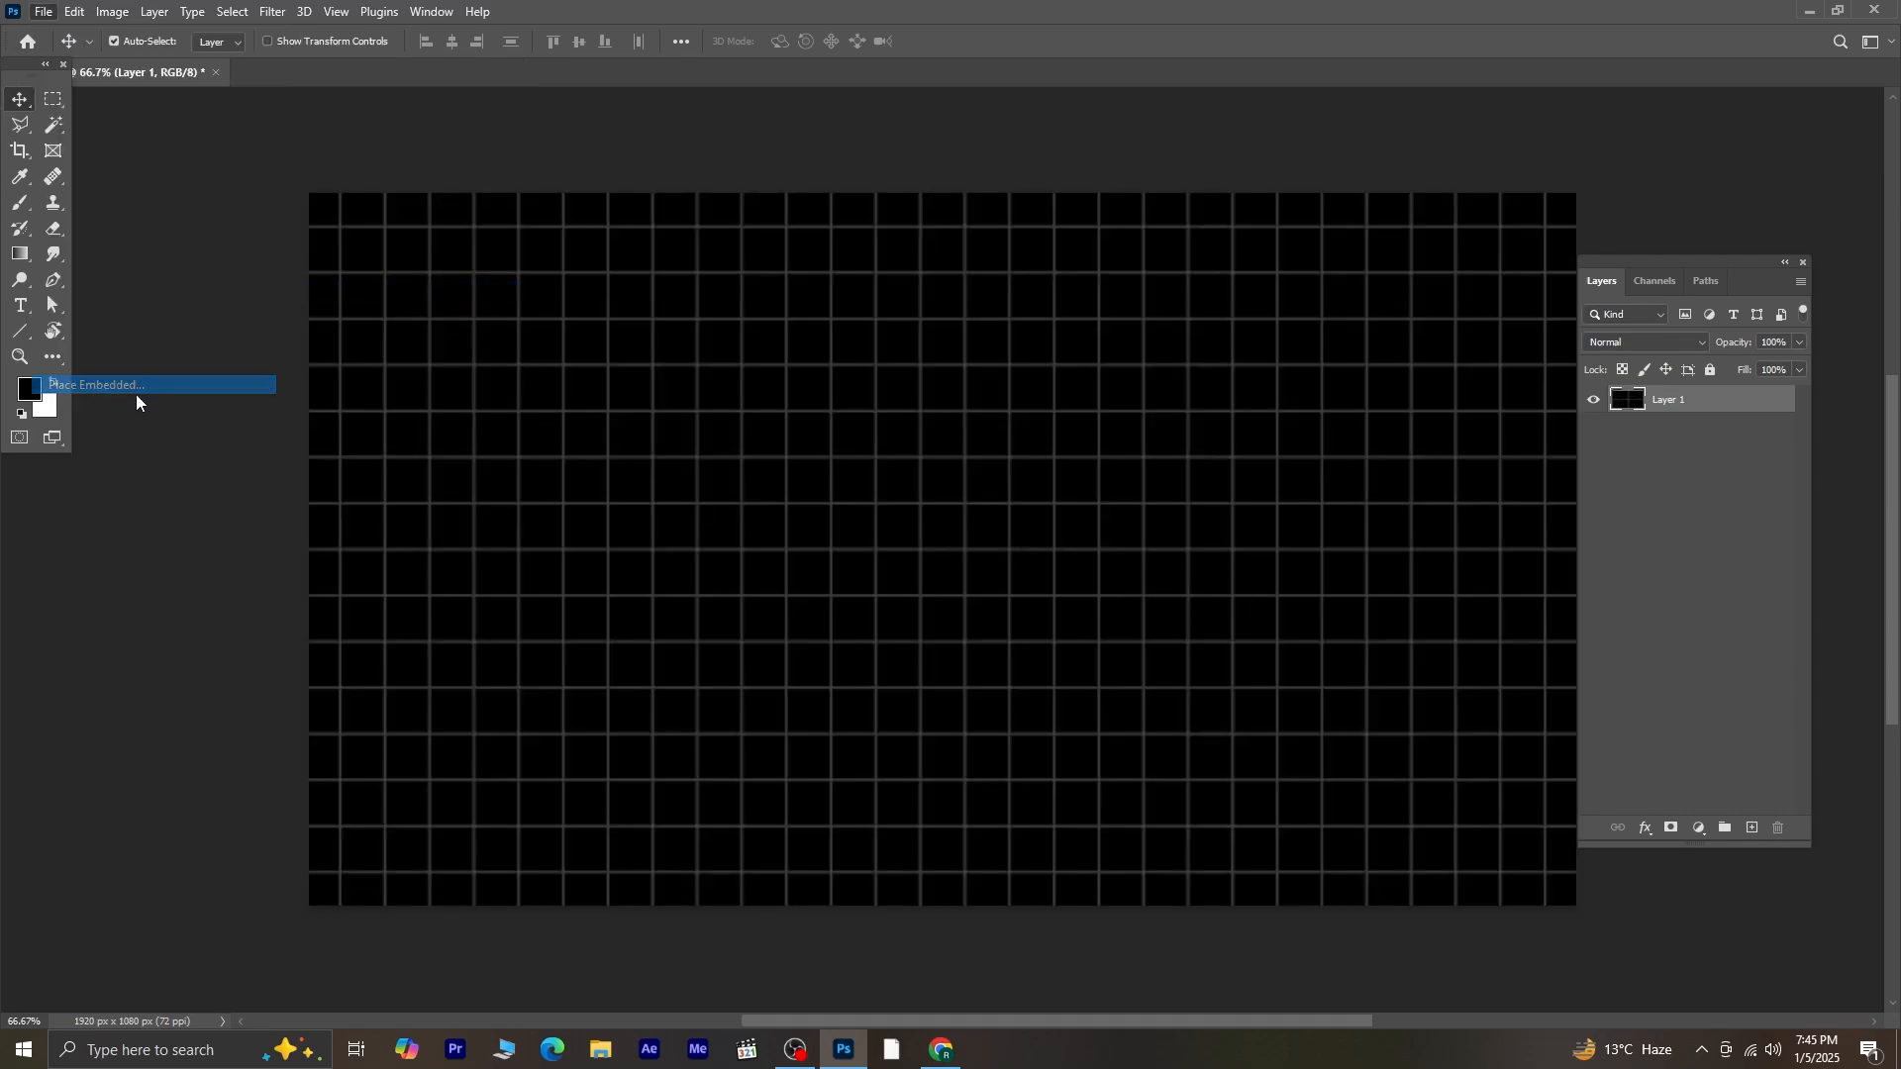
left_click(385, 230)
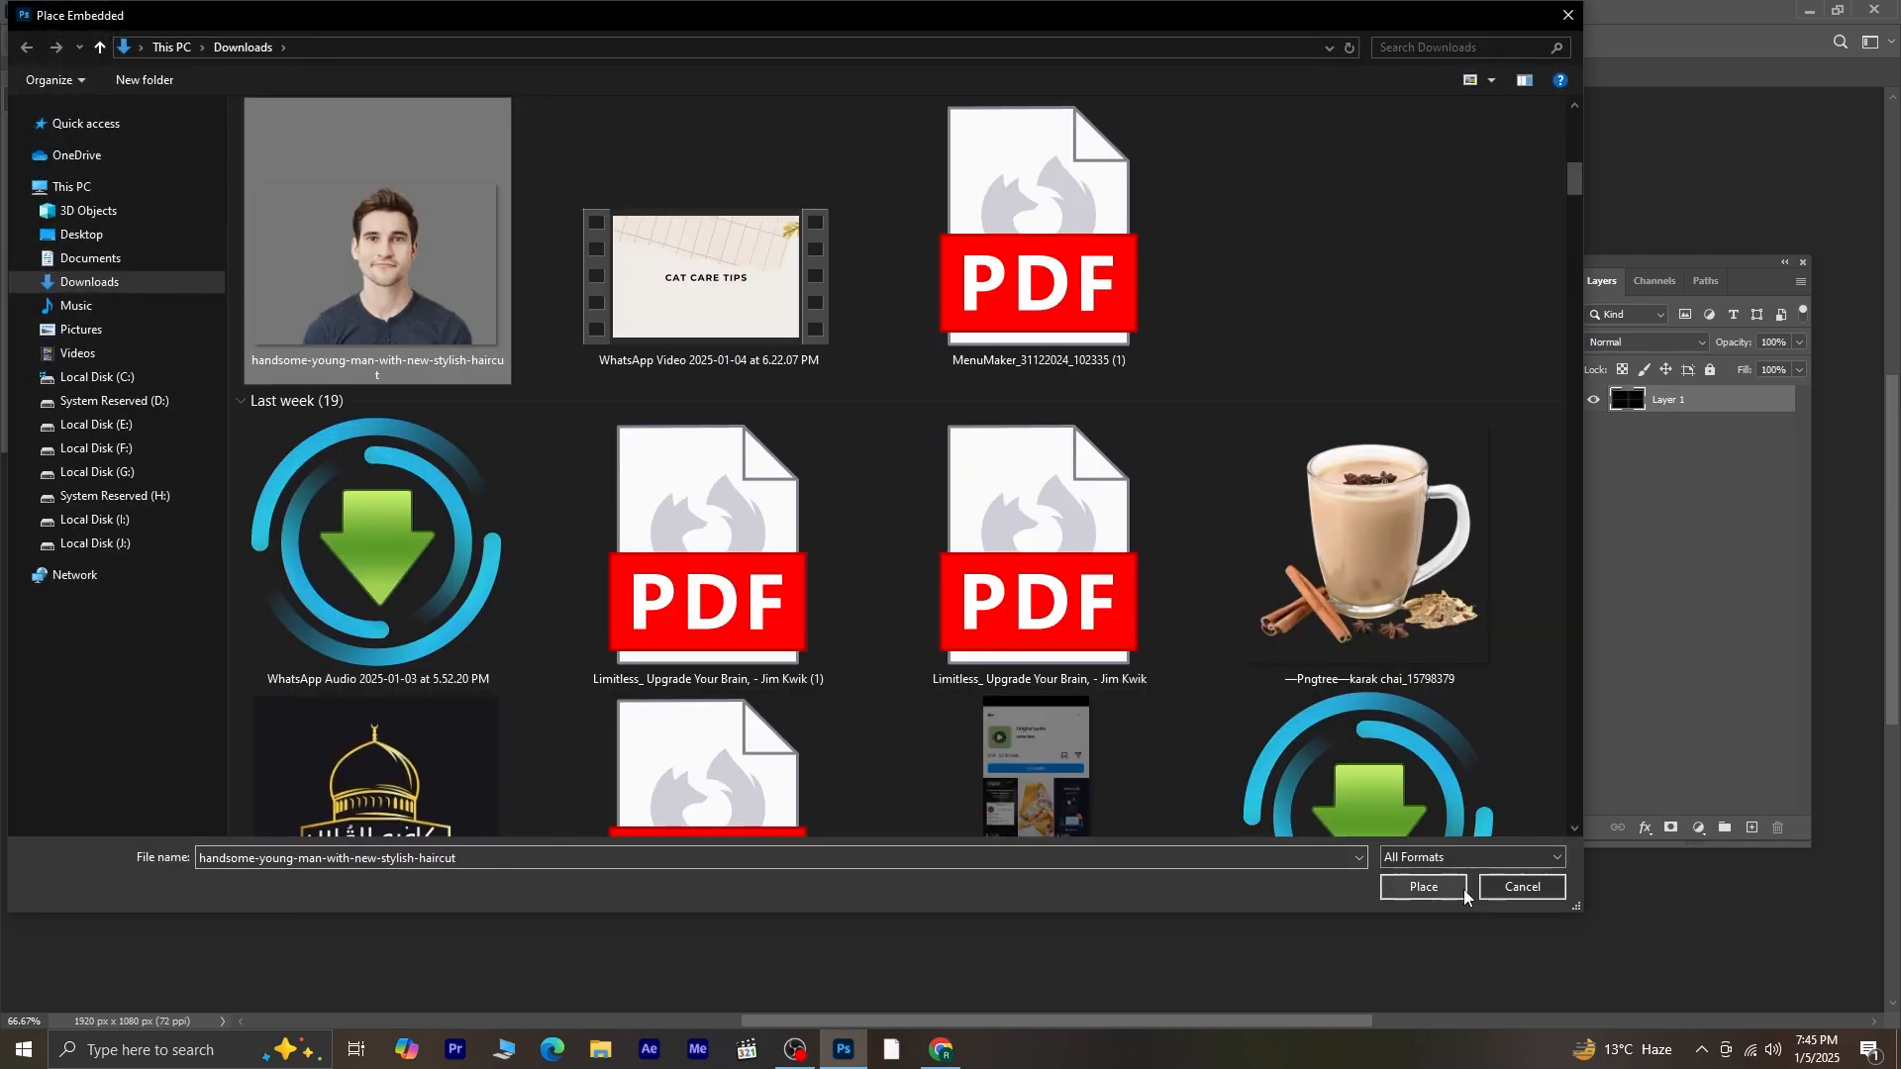
left_click(1463, 886)
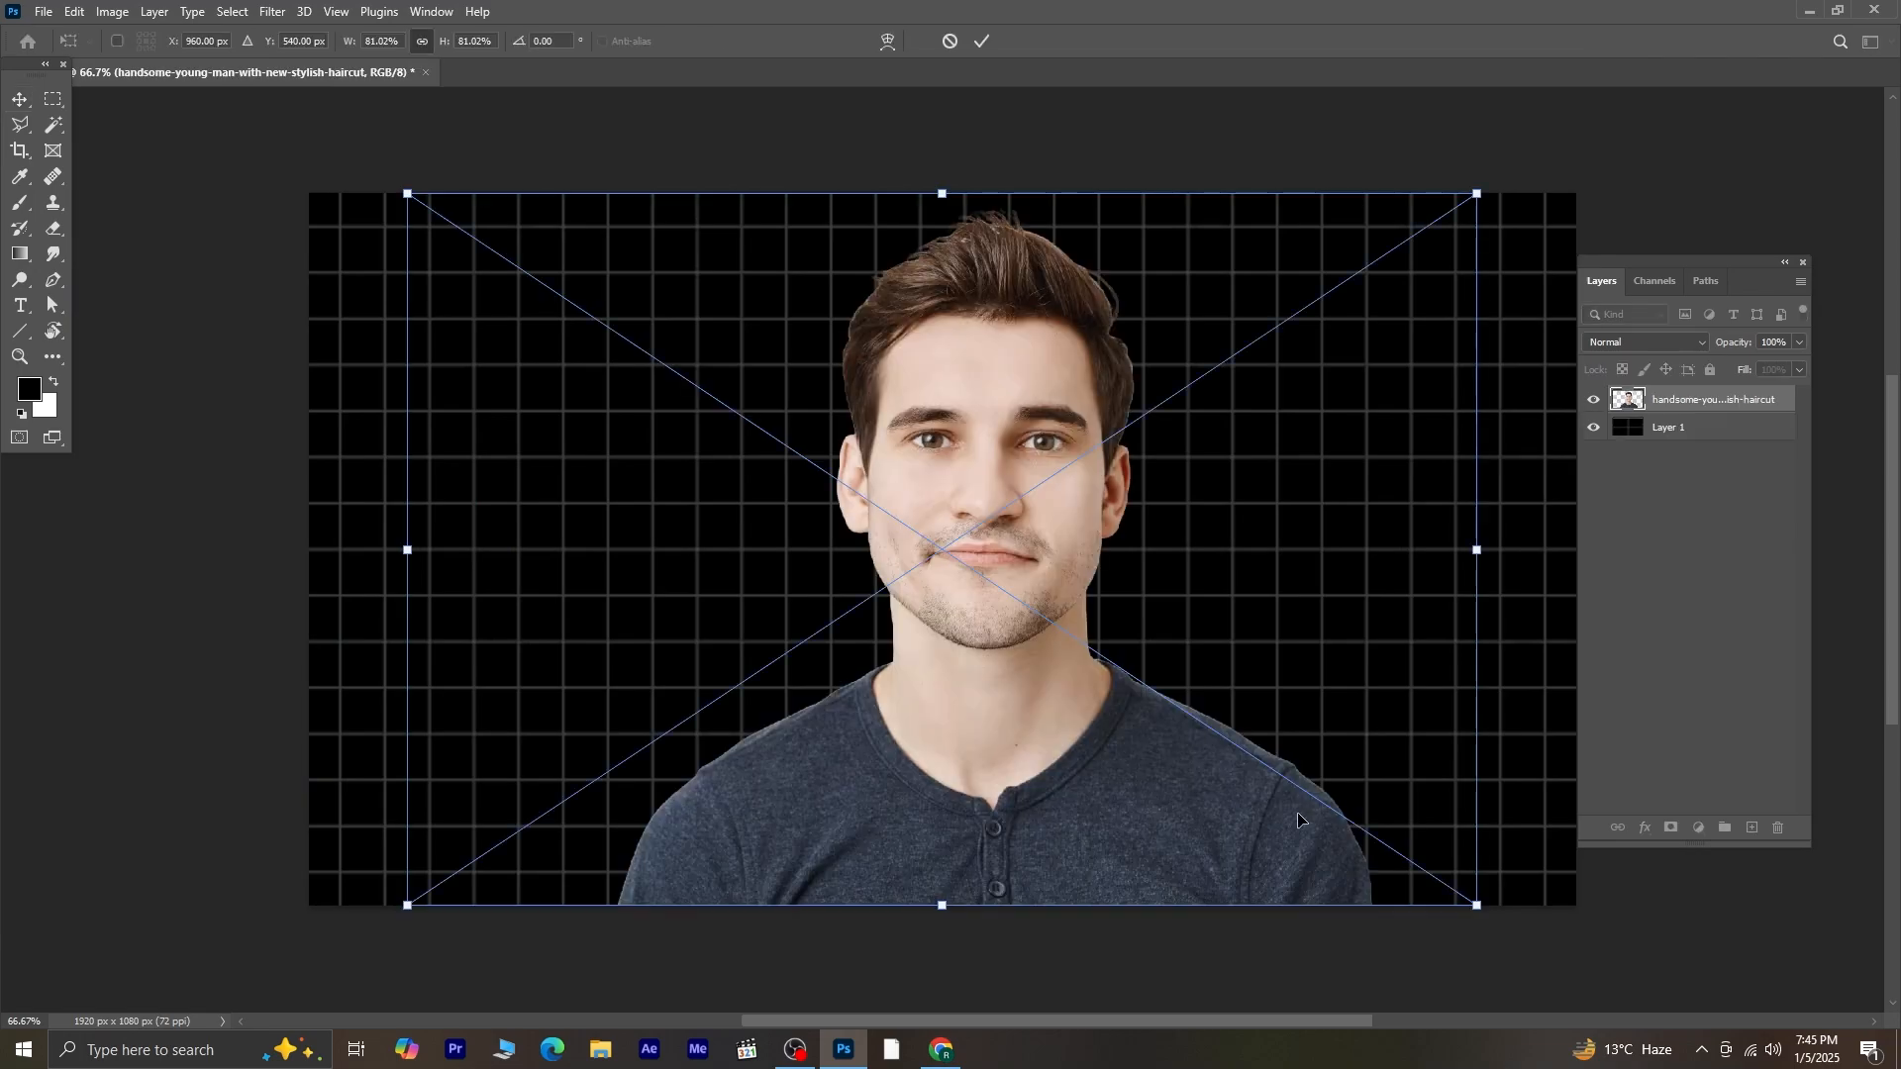
key("Return")
left_click_drag(1152, 783, 1123, 782)
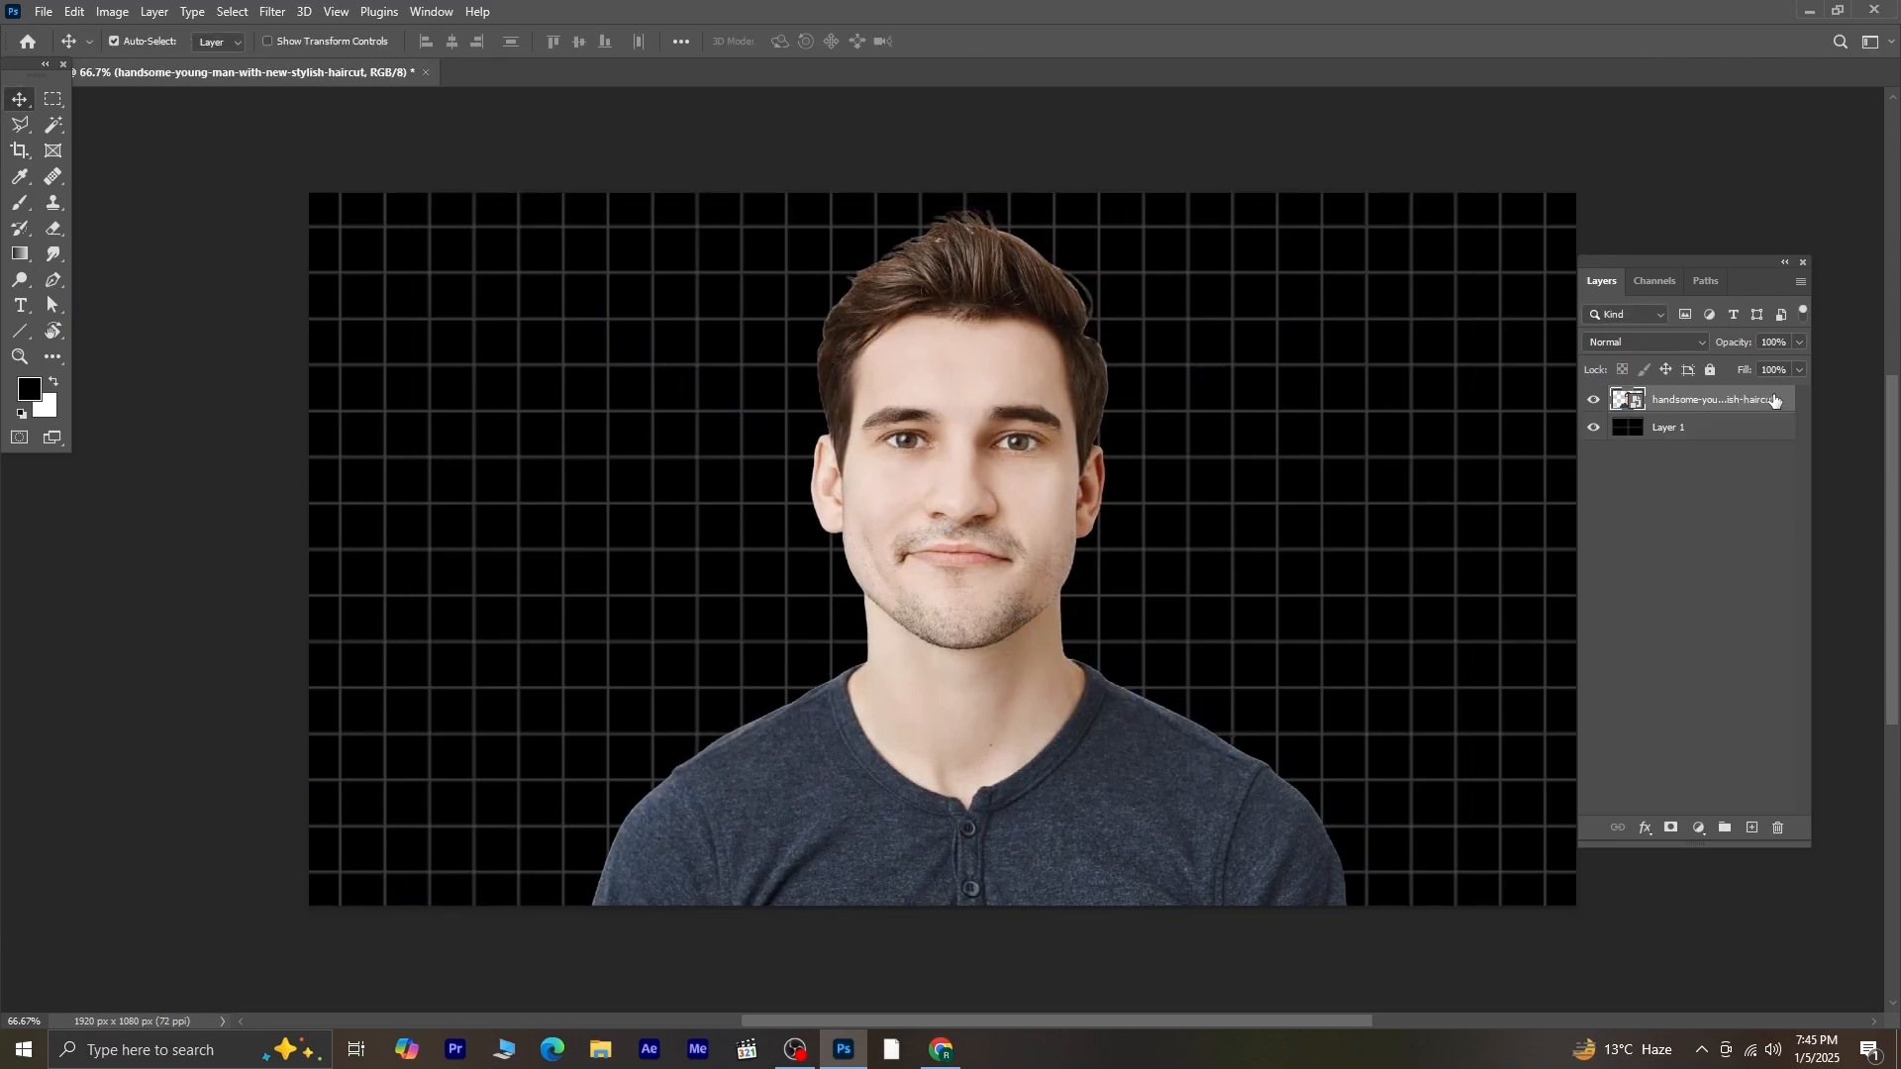
- Add a Hue/Saturation adjustment layer above the portrait with Saturation set to +29
left_click(1701, 829)
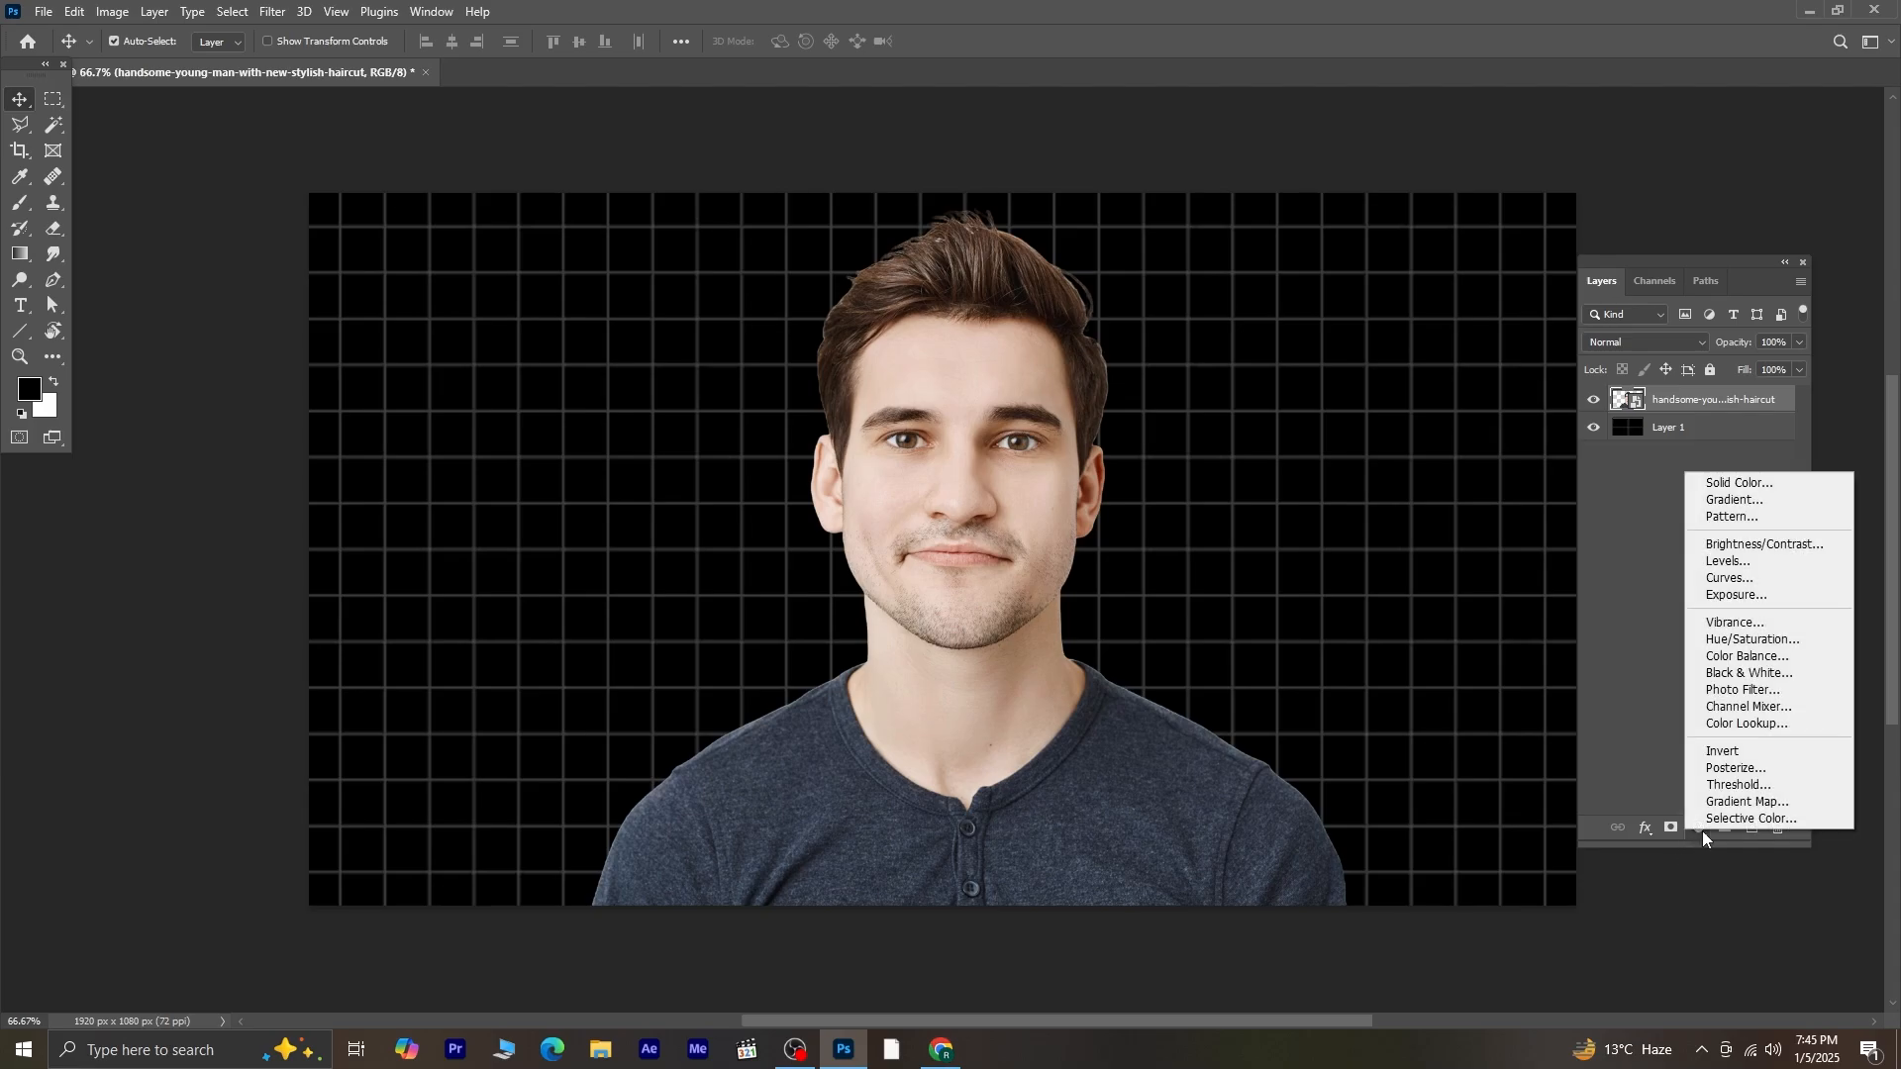
left_click(1814, 639)
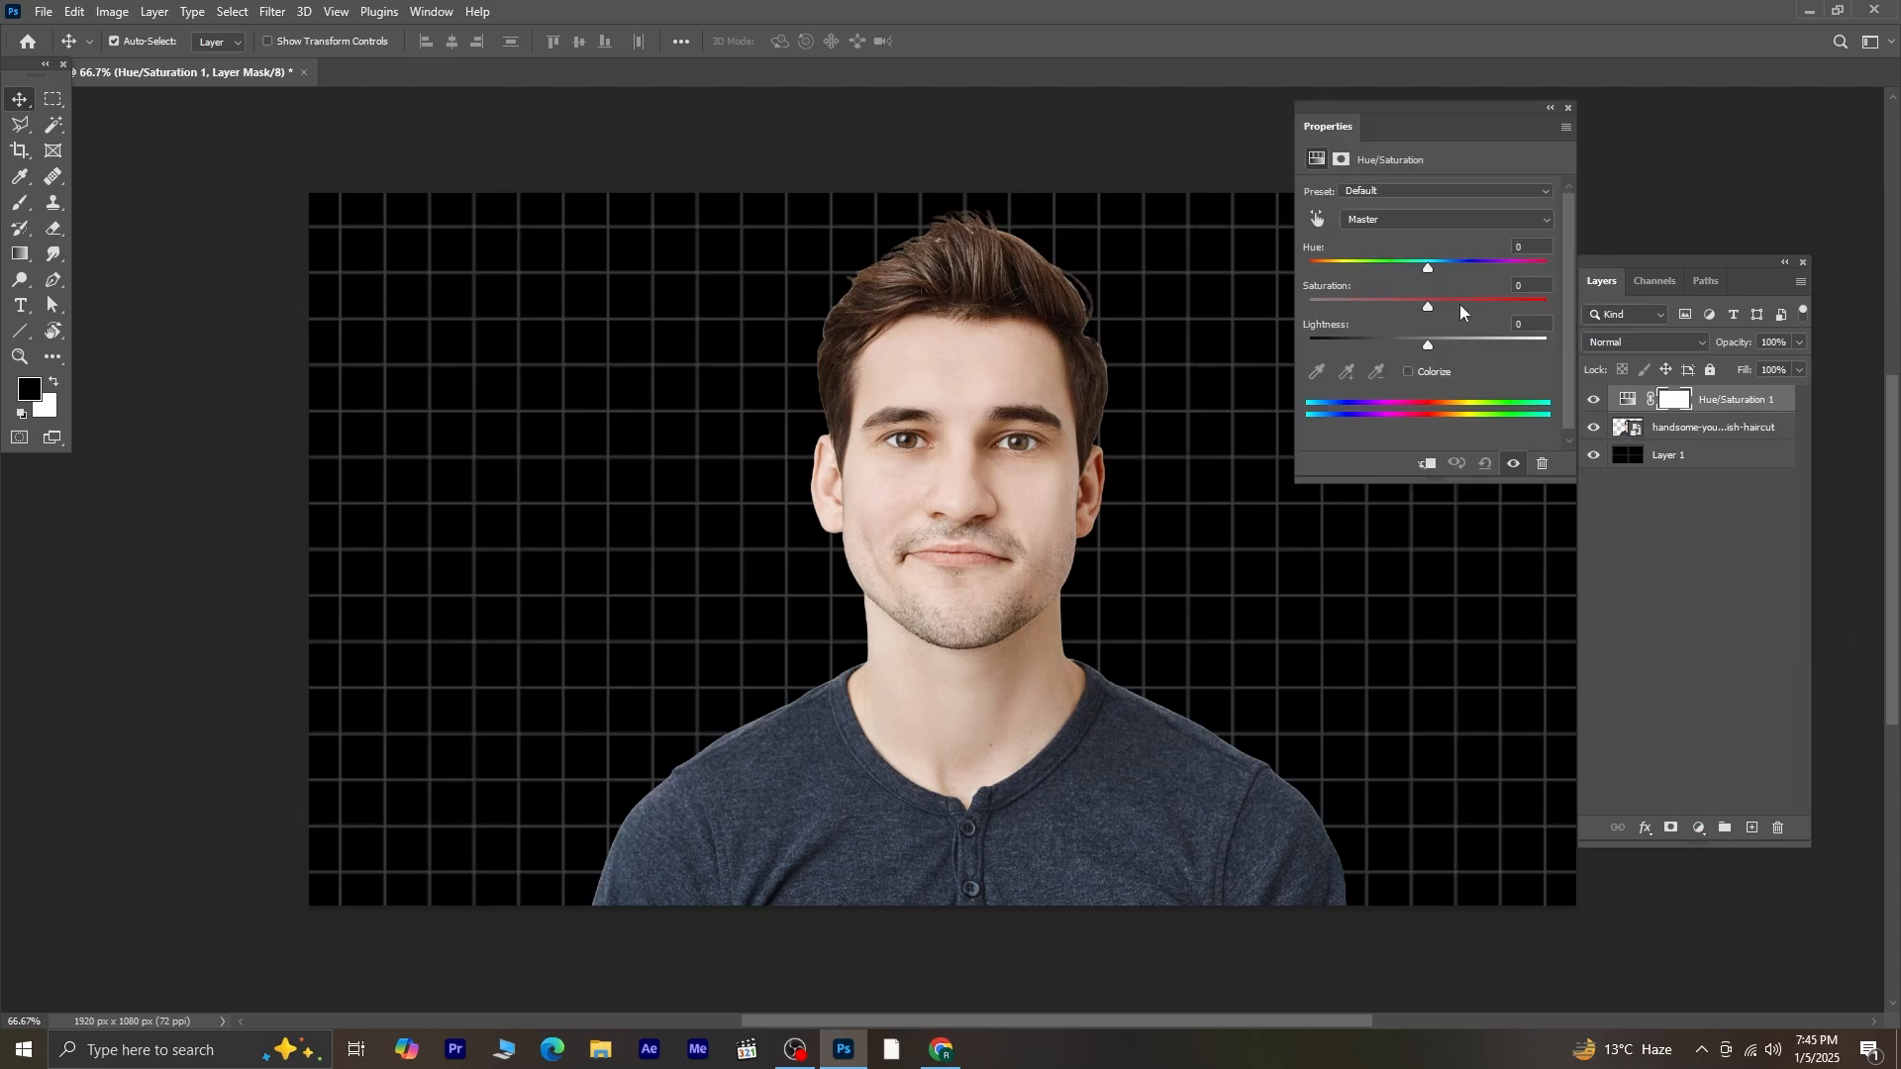
left_click(1460, 306)
left_click(1463, 303)
left_click(1569, 108)
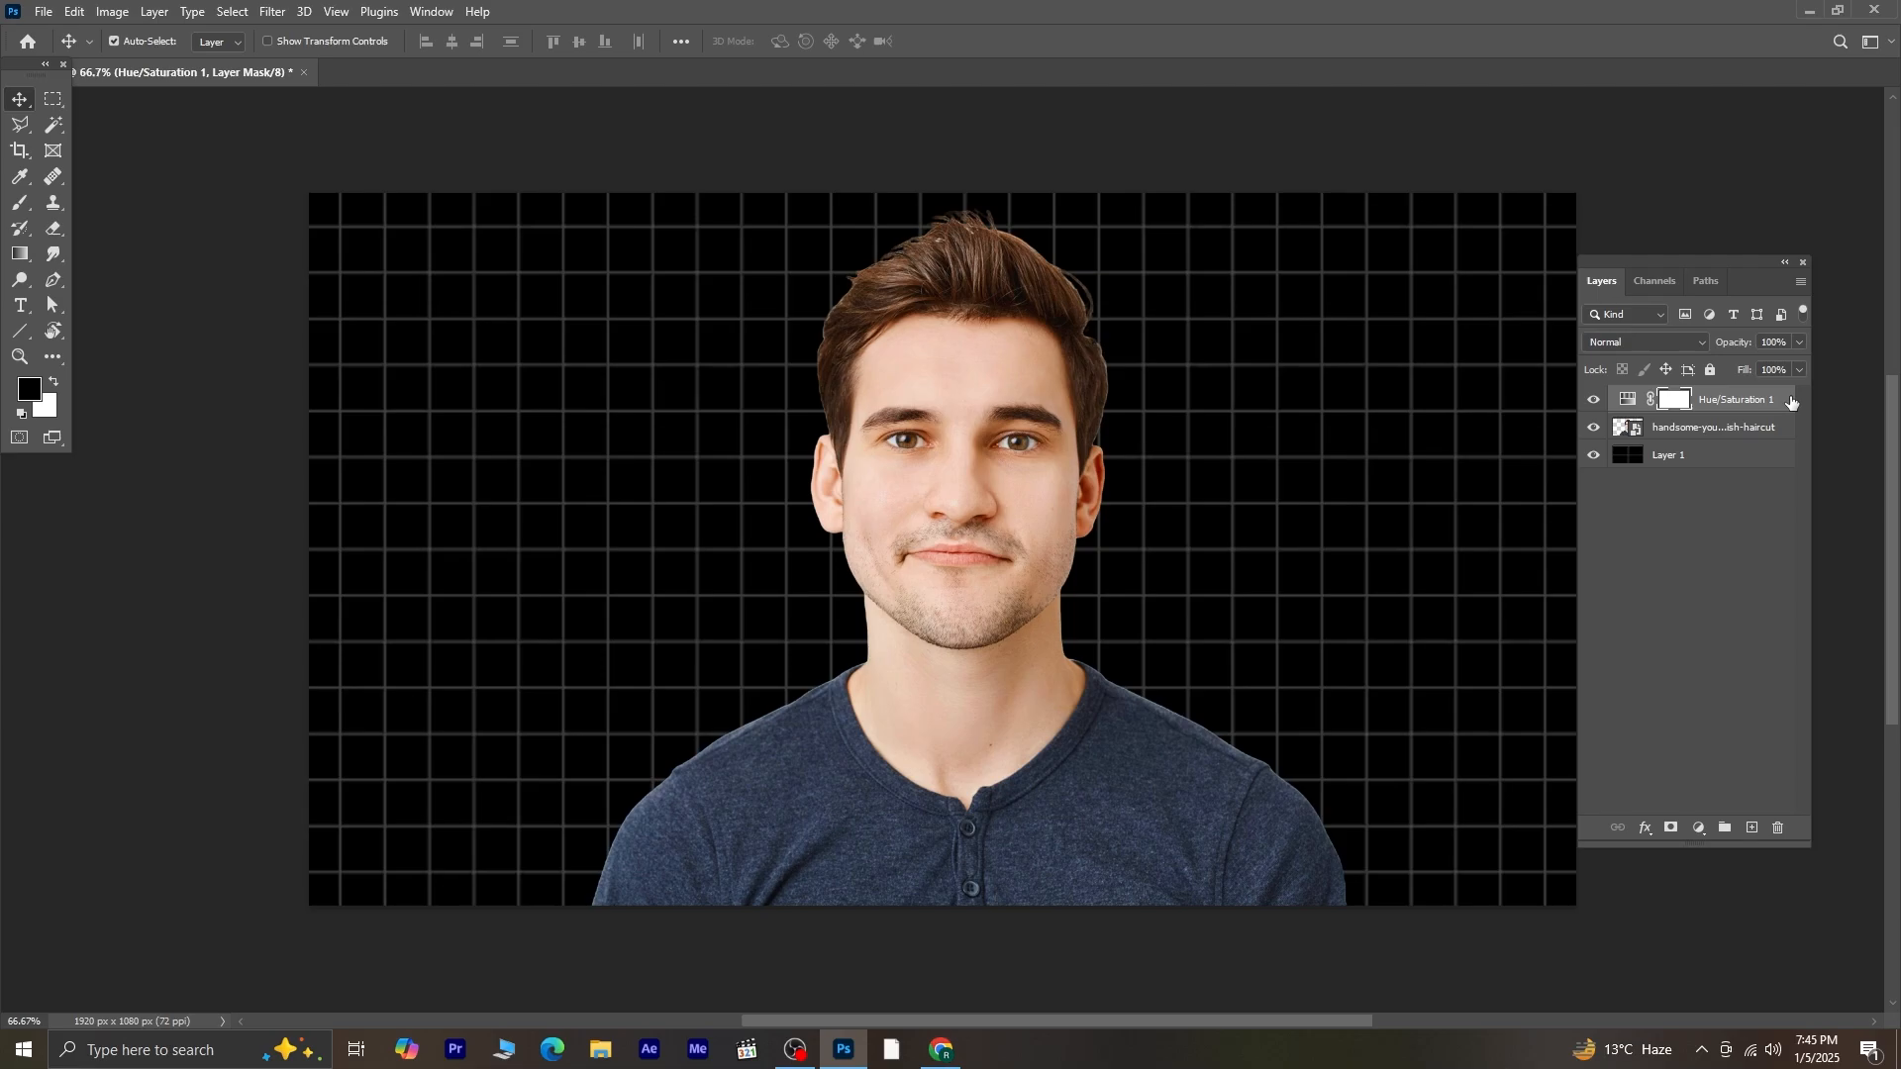
- Clip the Hue/Saturation adjustment to the portrait layer and group the two layers together
left_click_drag(1792, 401, 1774, 405)
left_click(1775, 406, "alt")
left_click(1772, 436)
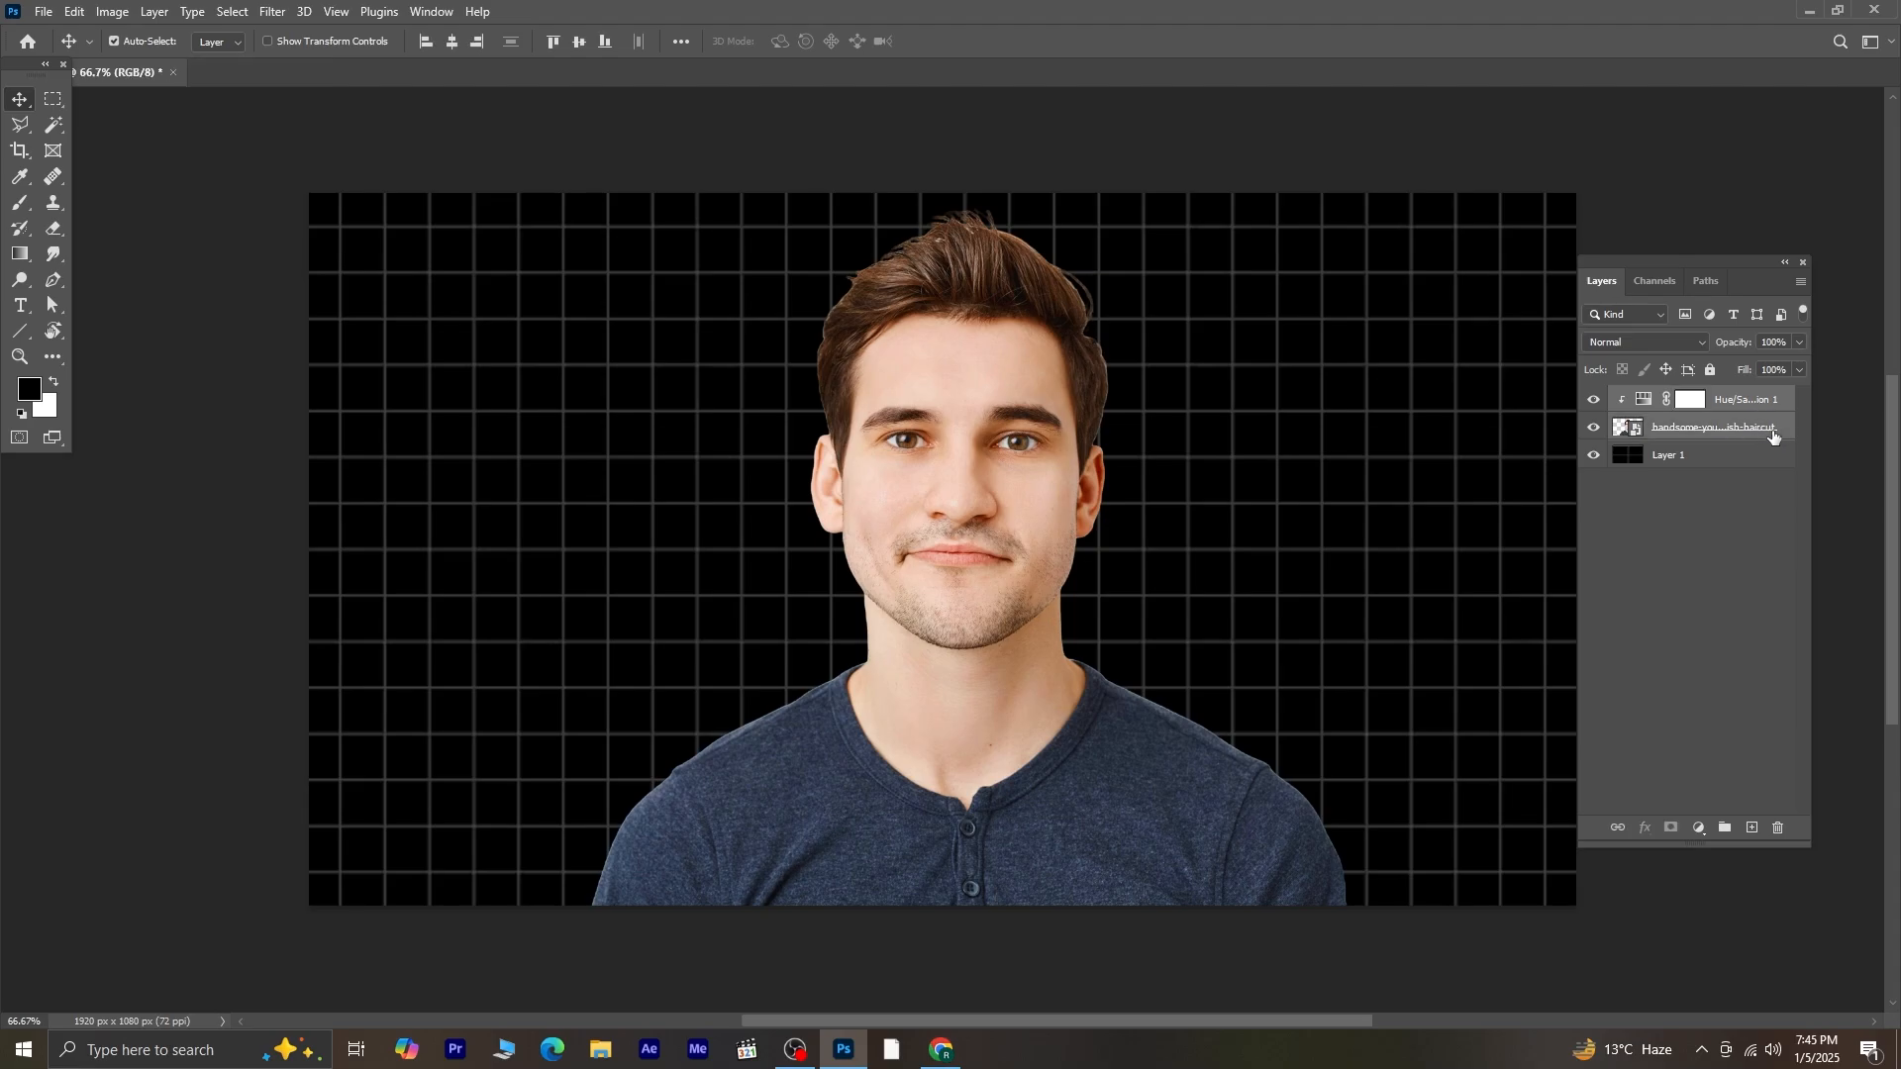
key("ctrl+g")
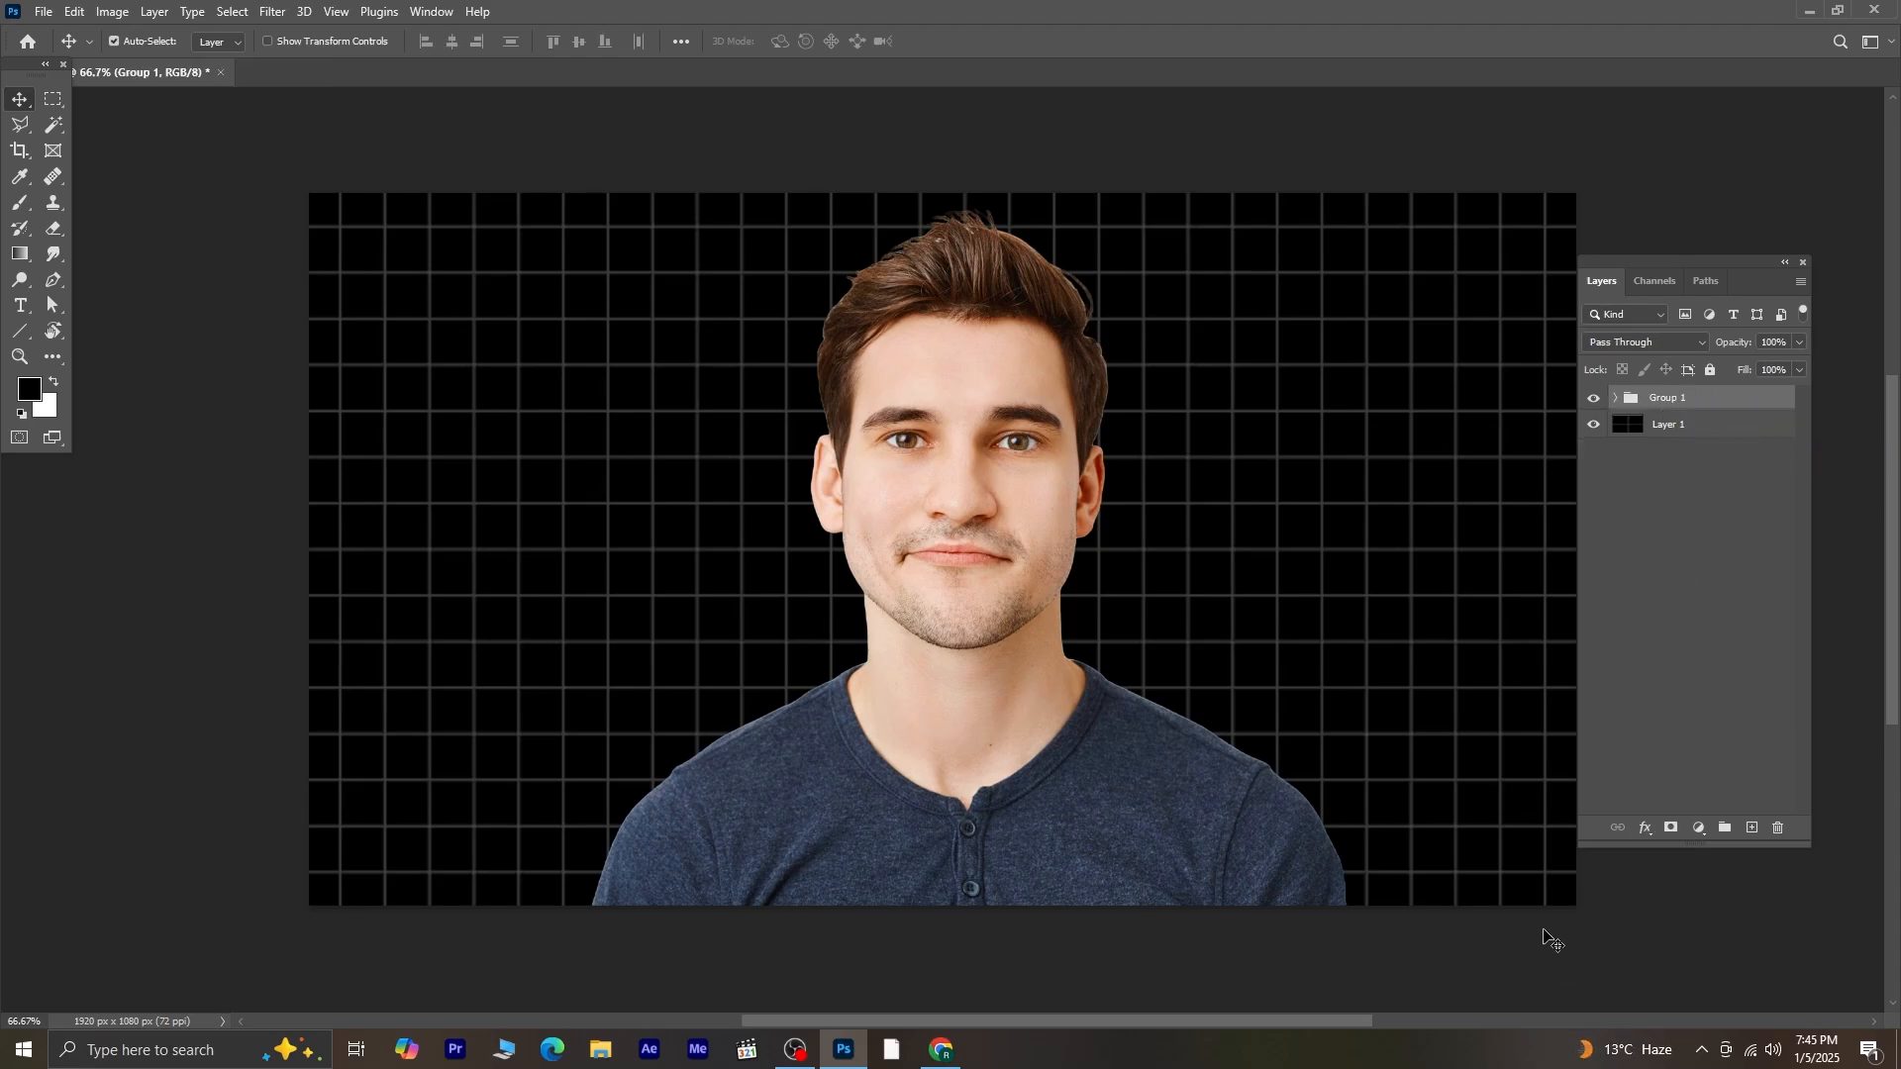
- Add a new layer above the portrait group, fill it with black and set its blend mode to Screen
left_click(1748, 834)
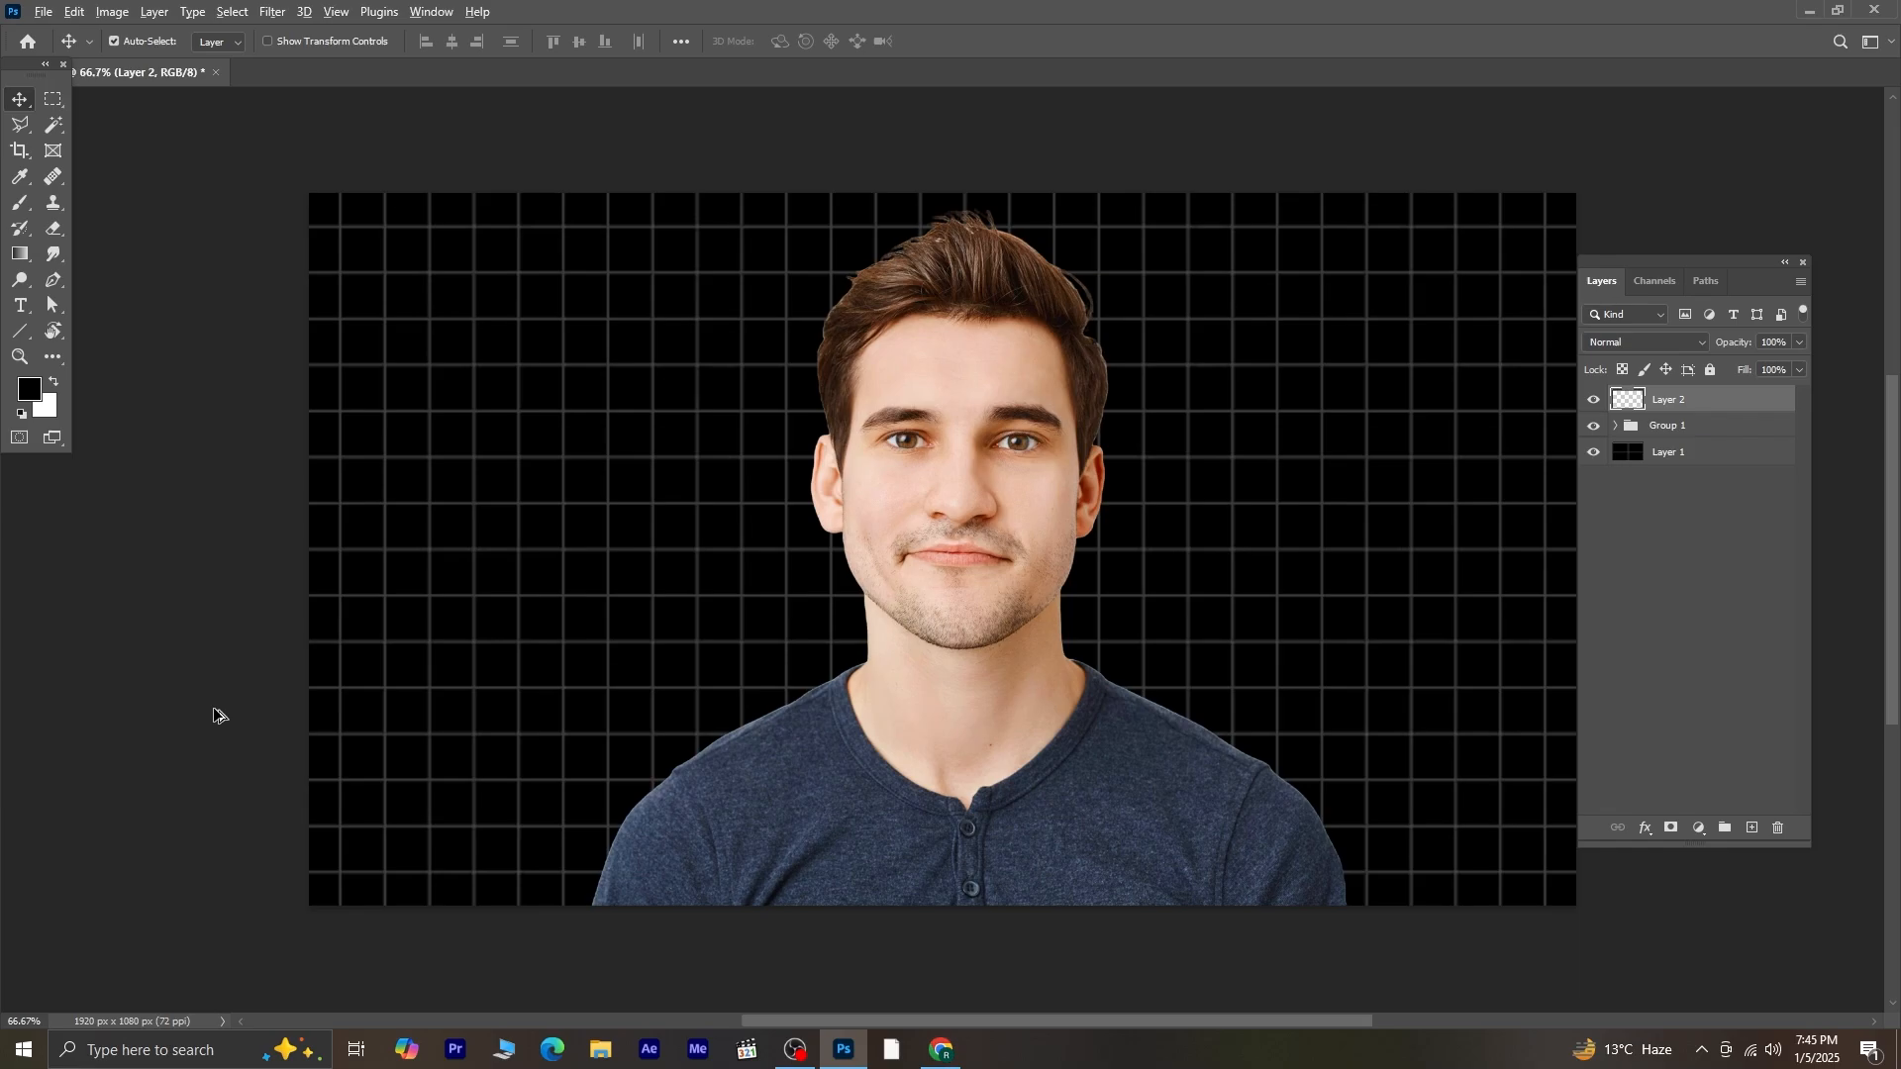
key("alt+BackSpace")
left_click(1594, 343)
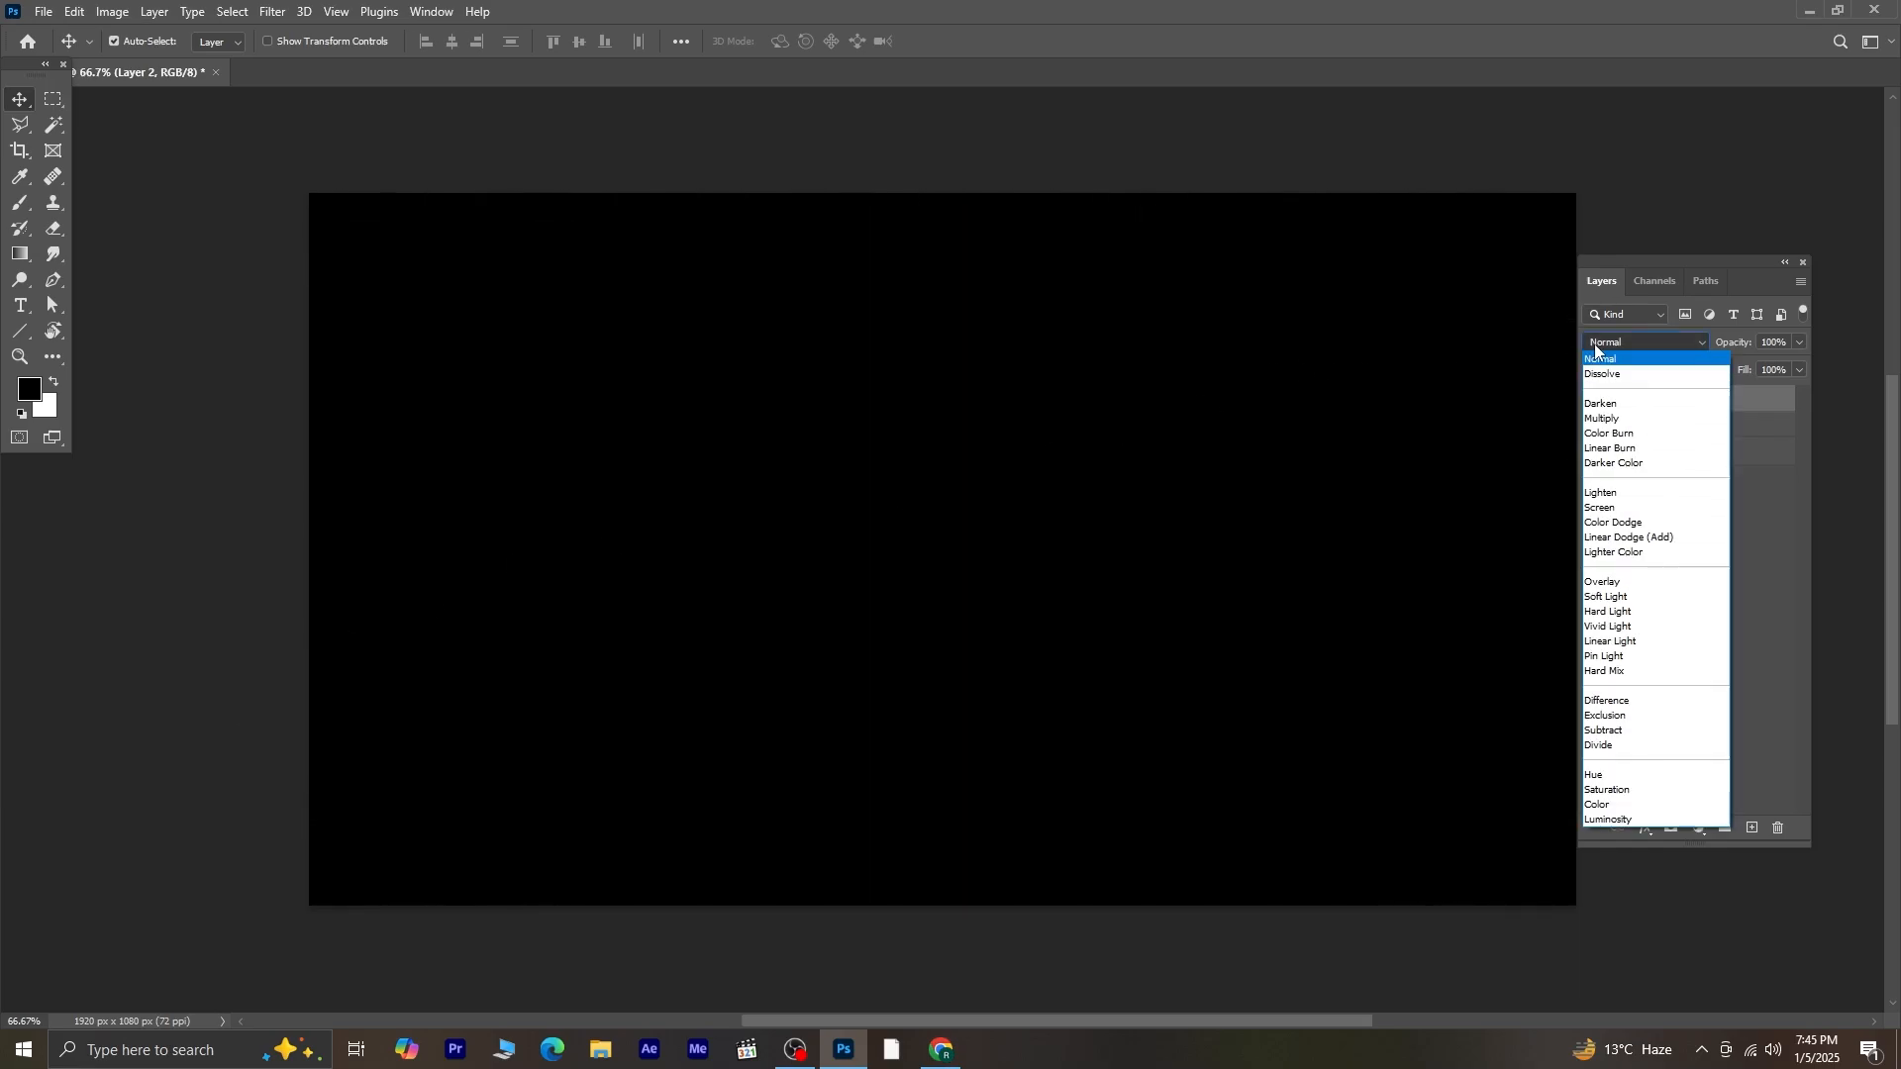
left_click(1641, 516)
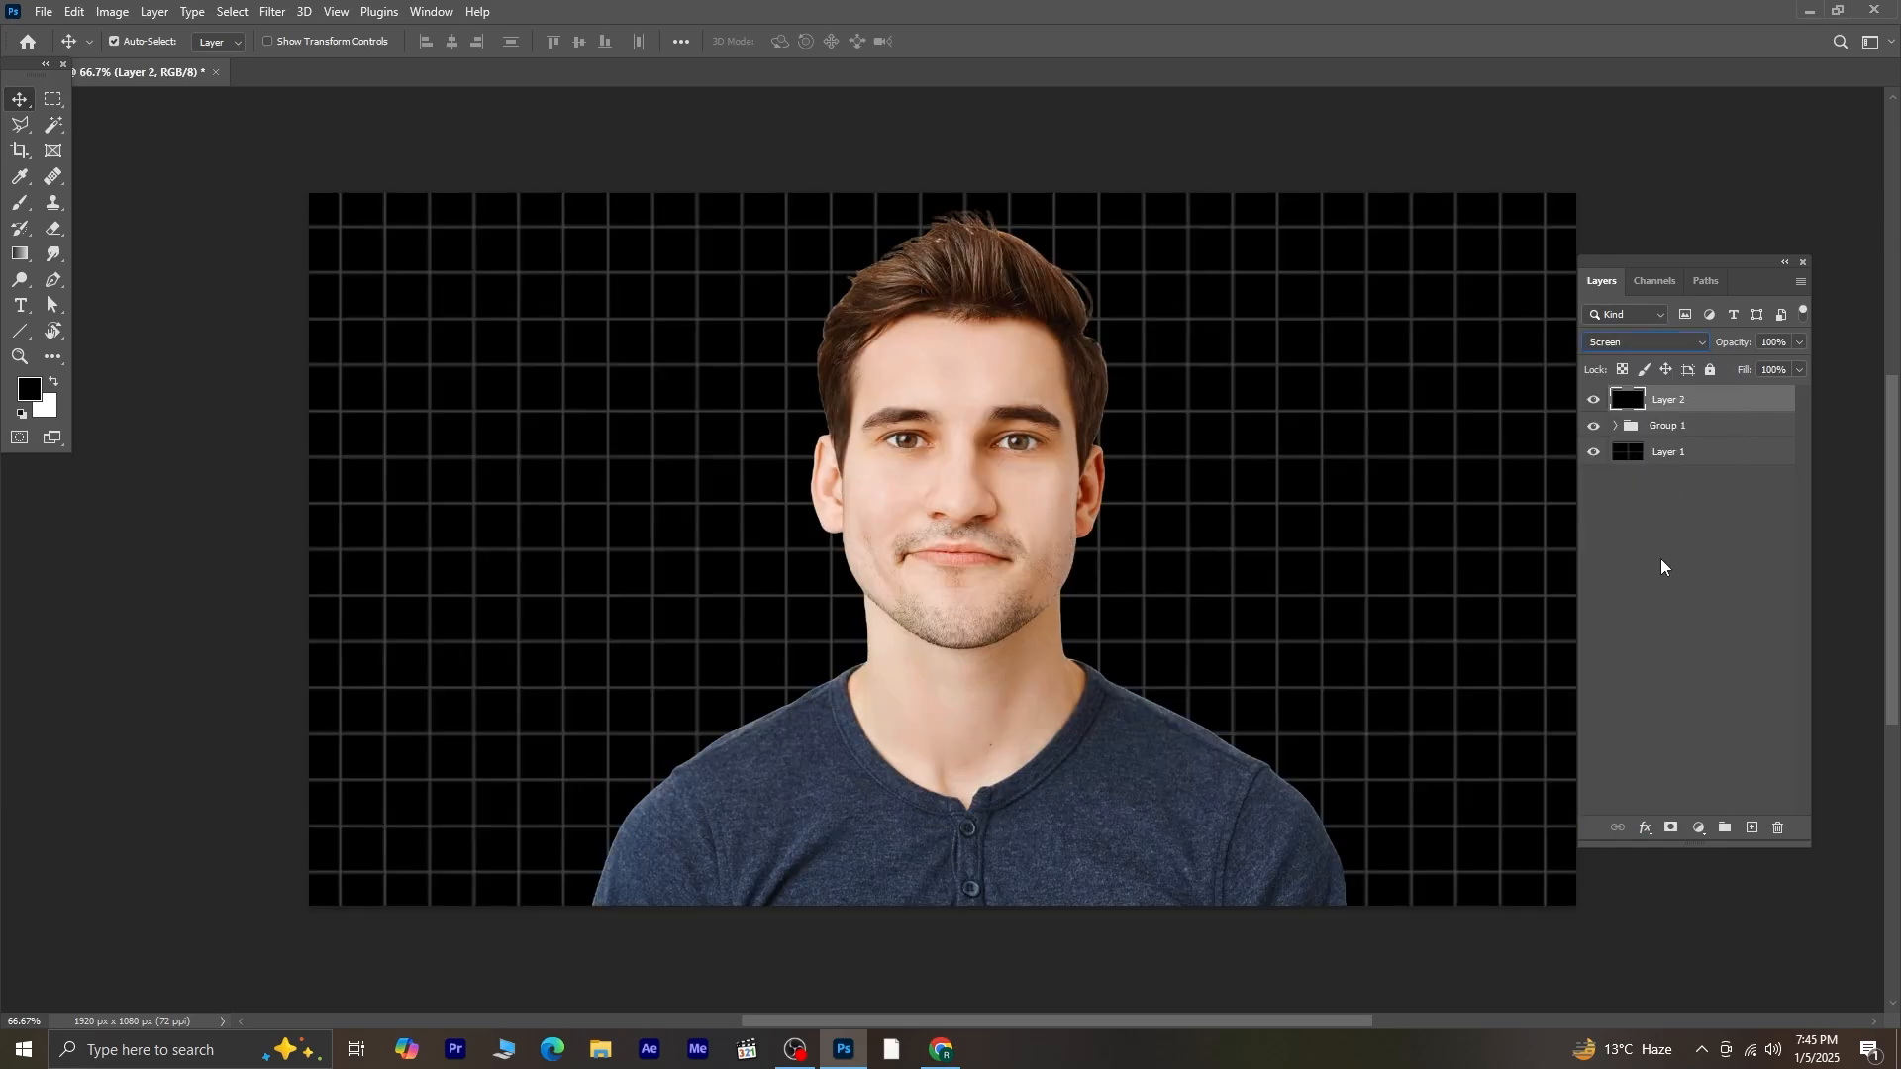
- Add a black-to-white Gradient Map with a red f90000 middle stop at location 49, and clip it to the black Screen layer
left_click(1699, 828)
left_click(1733, 802)
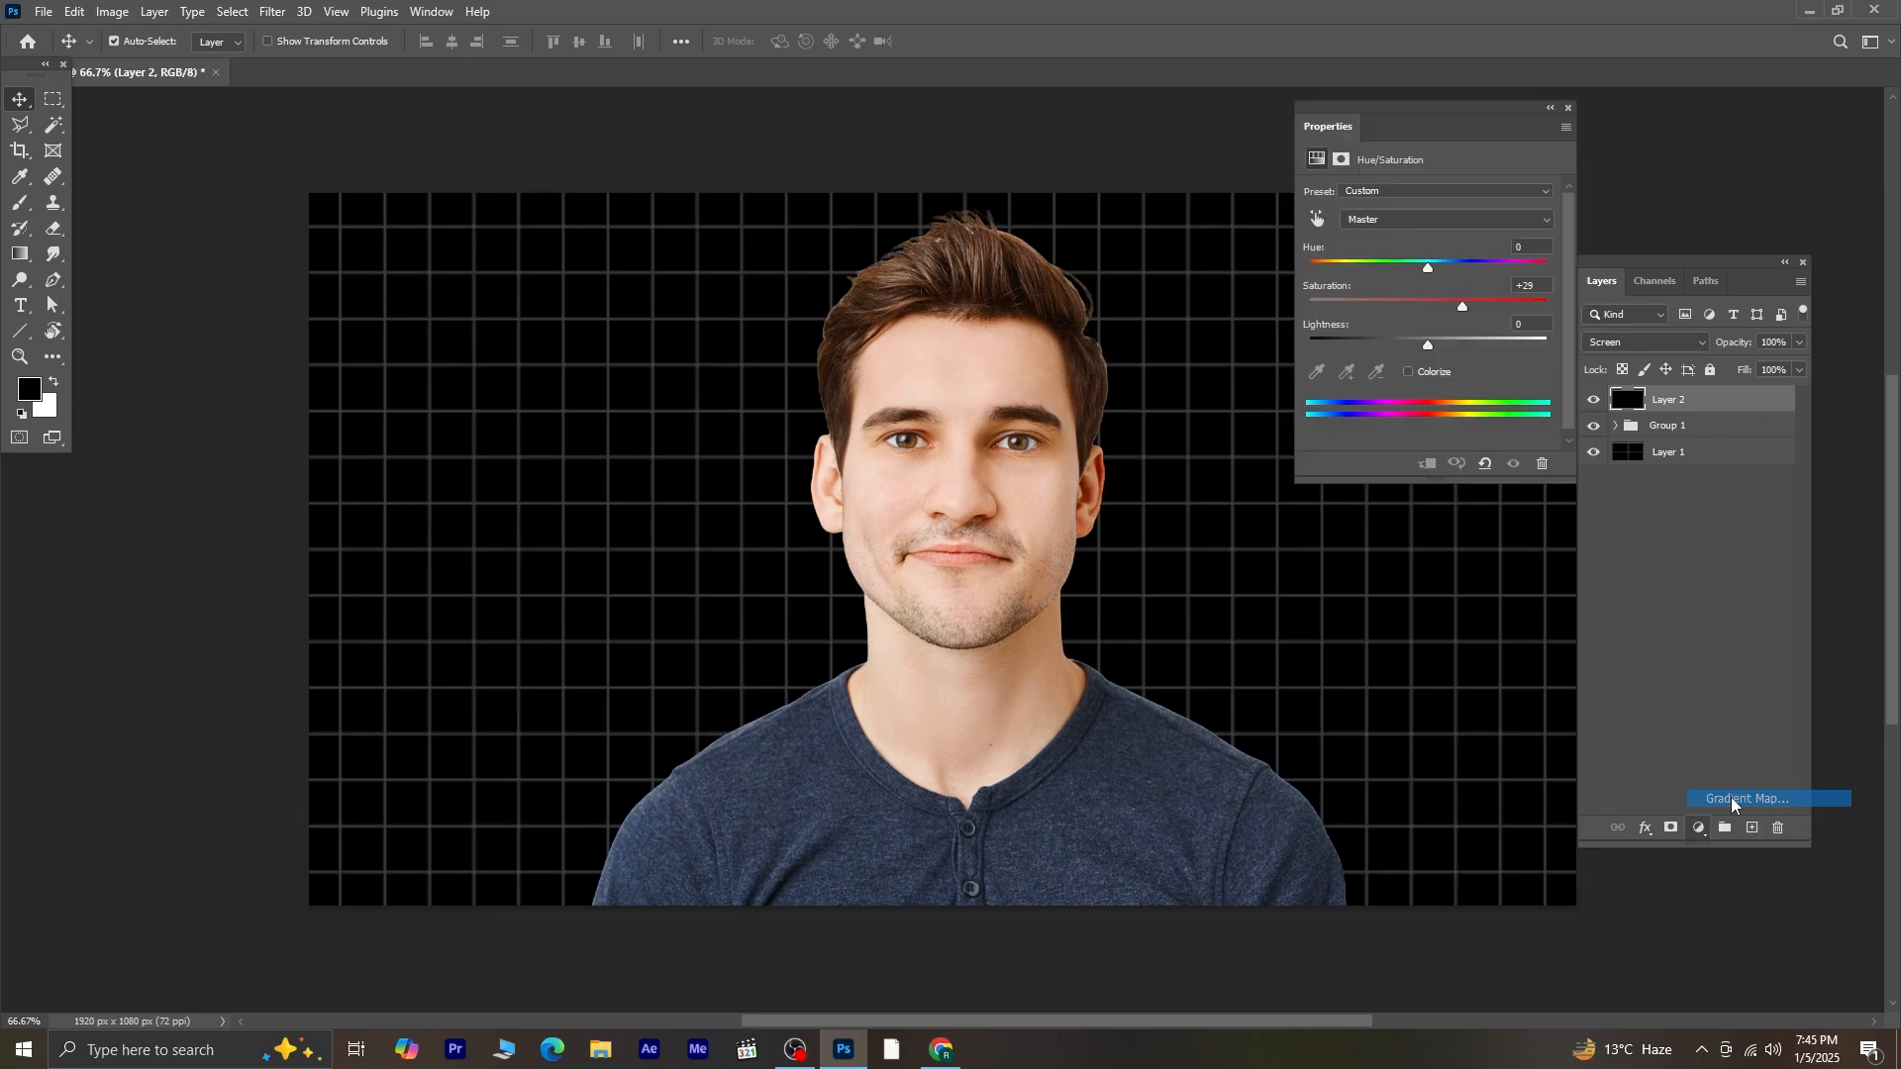
left_click(1393, 195)
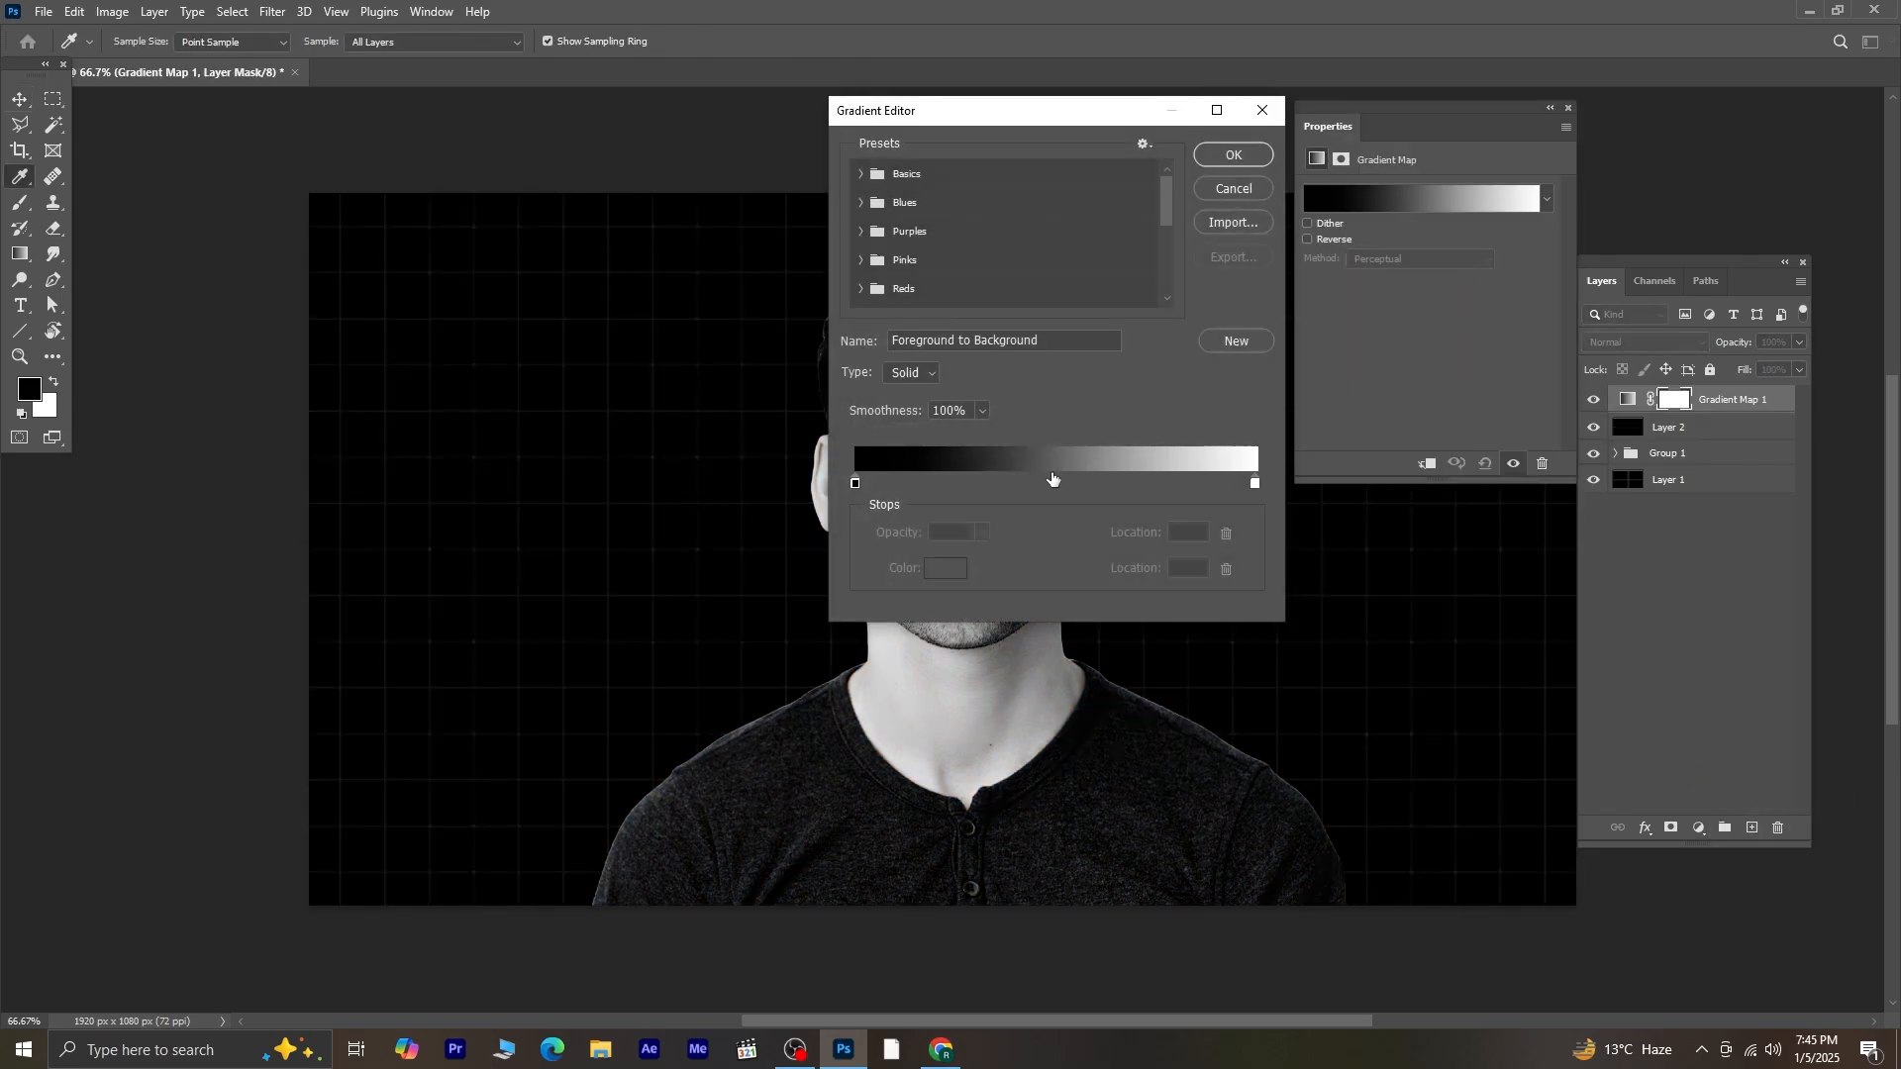
left_click(1053, 481)
left_click(953, 571)
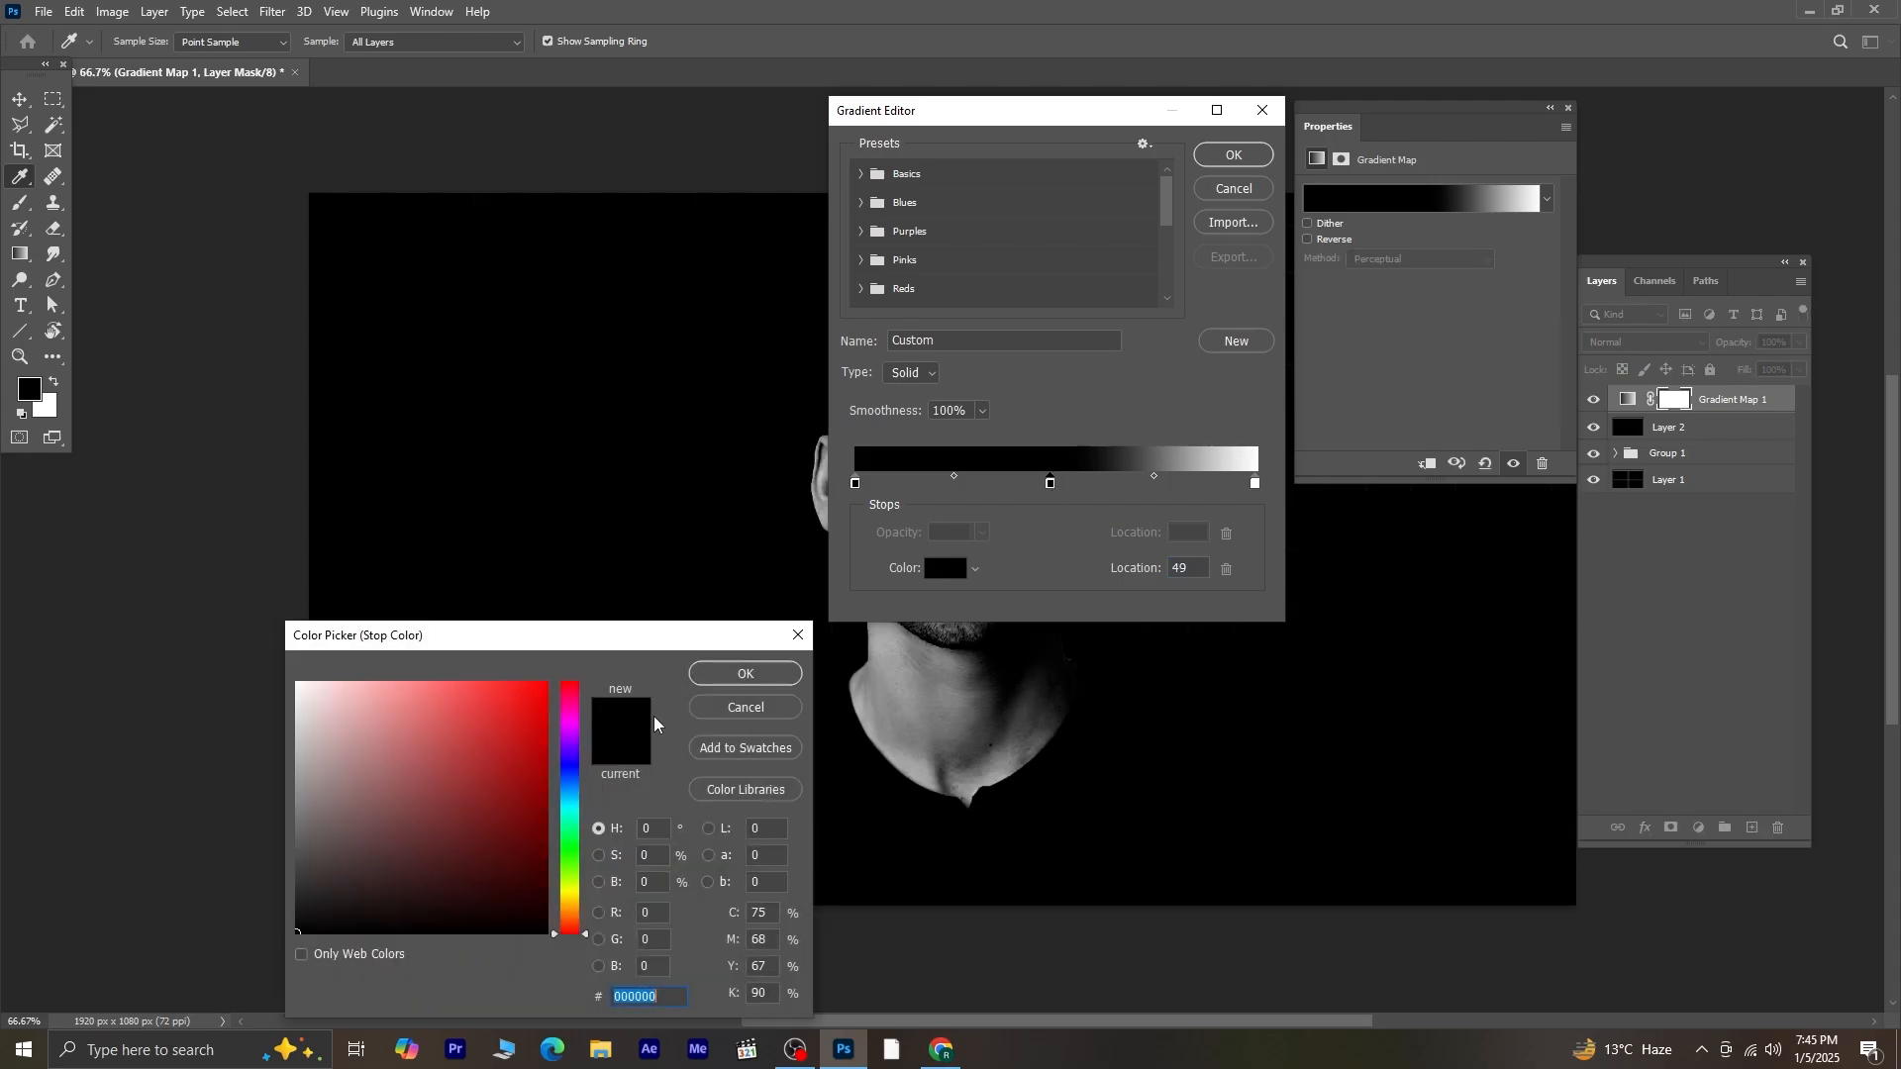
left_click(546, 688)
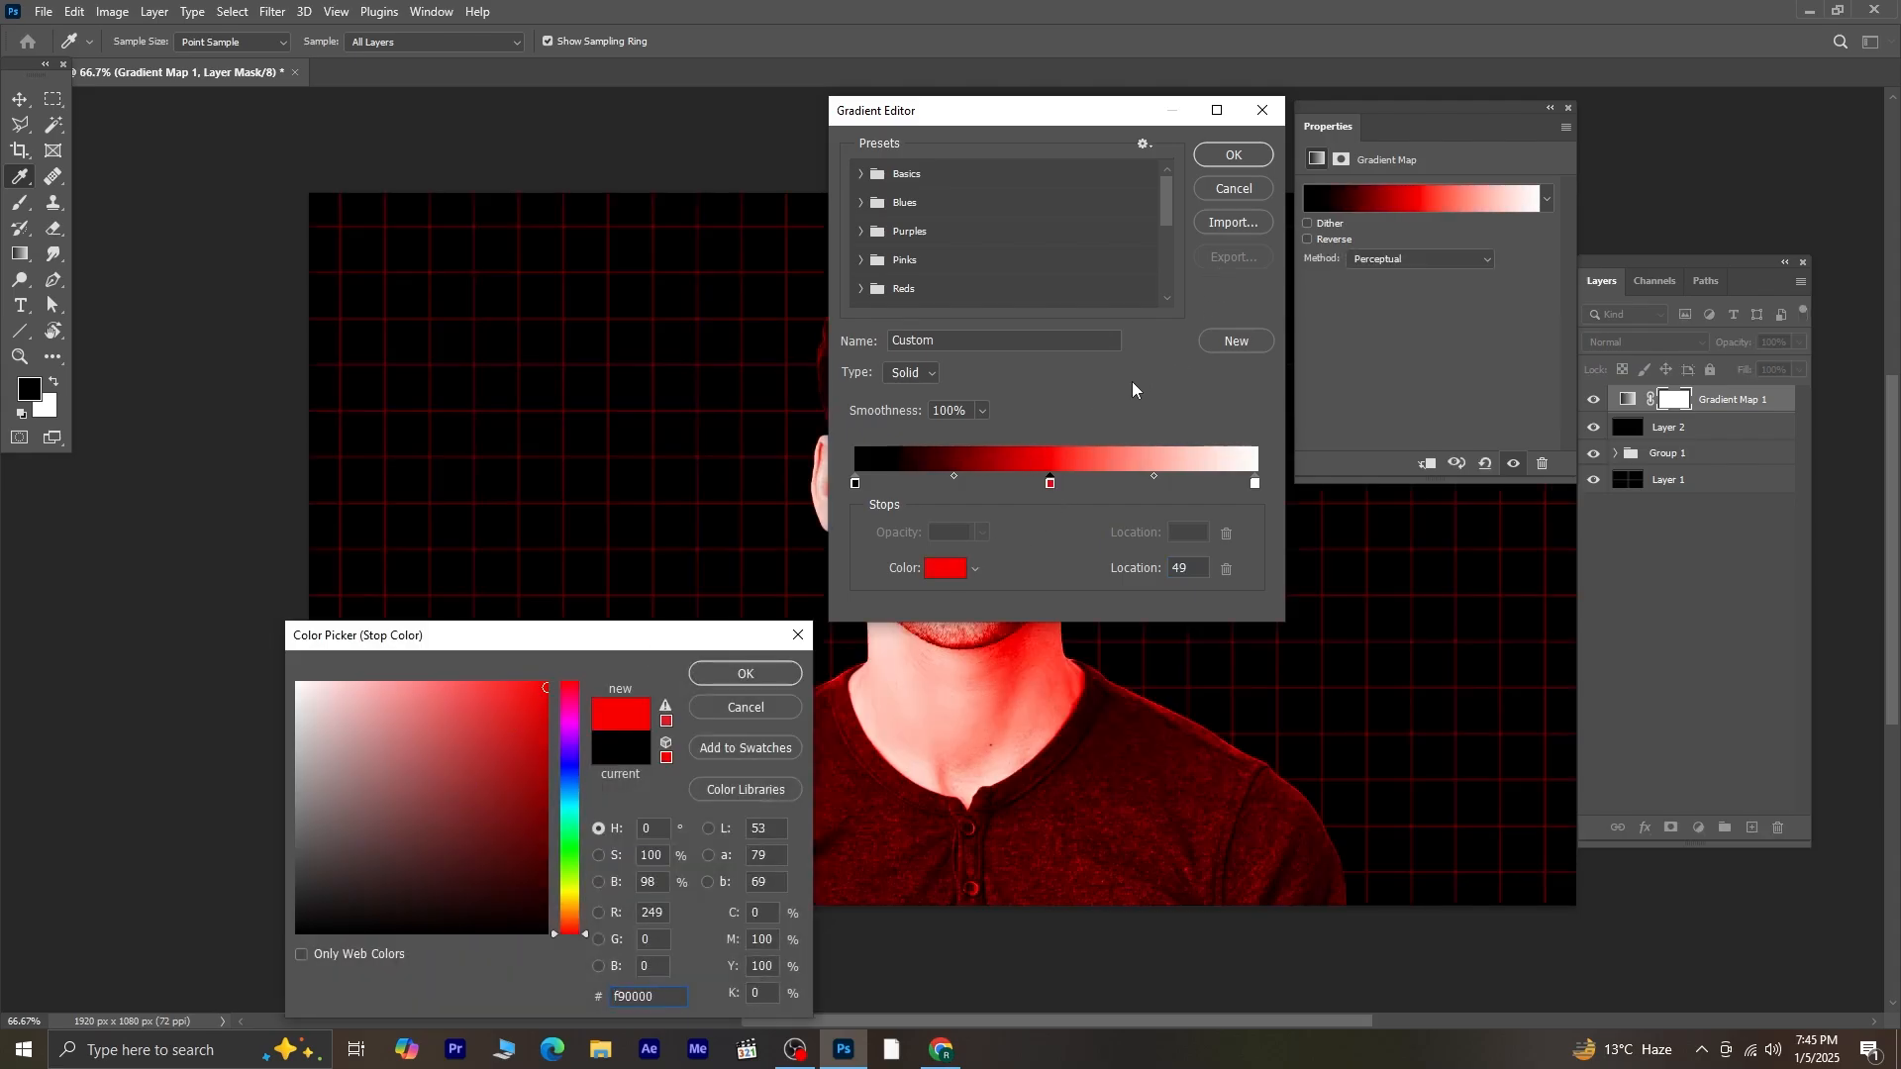
key("ctrl+a")
left_click(761, 677)
left_click(1234, 156)
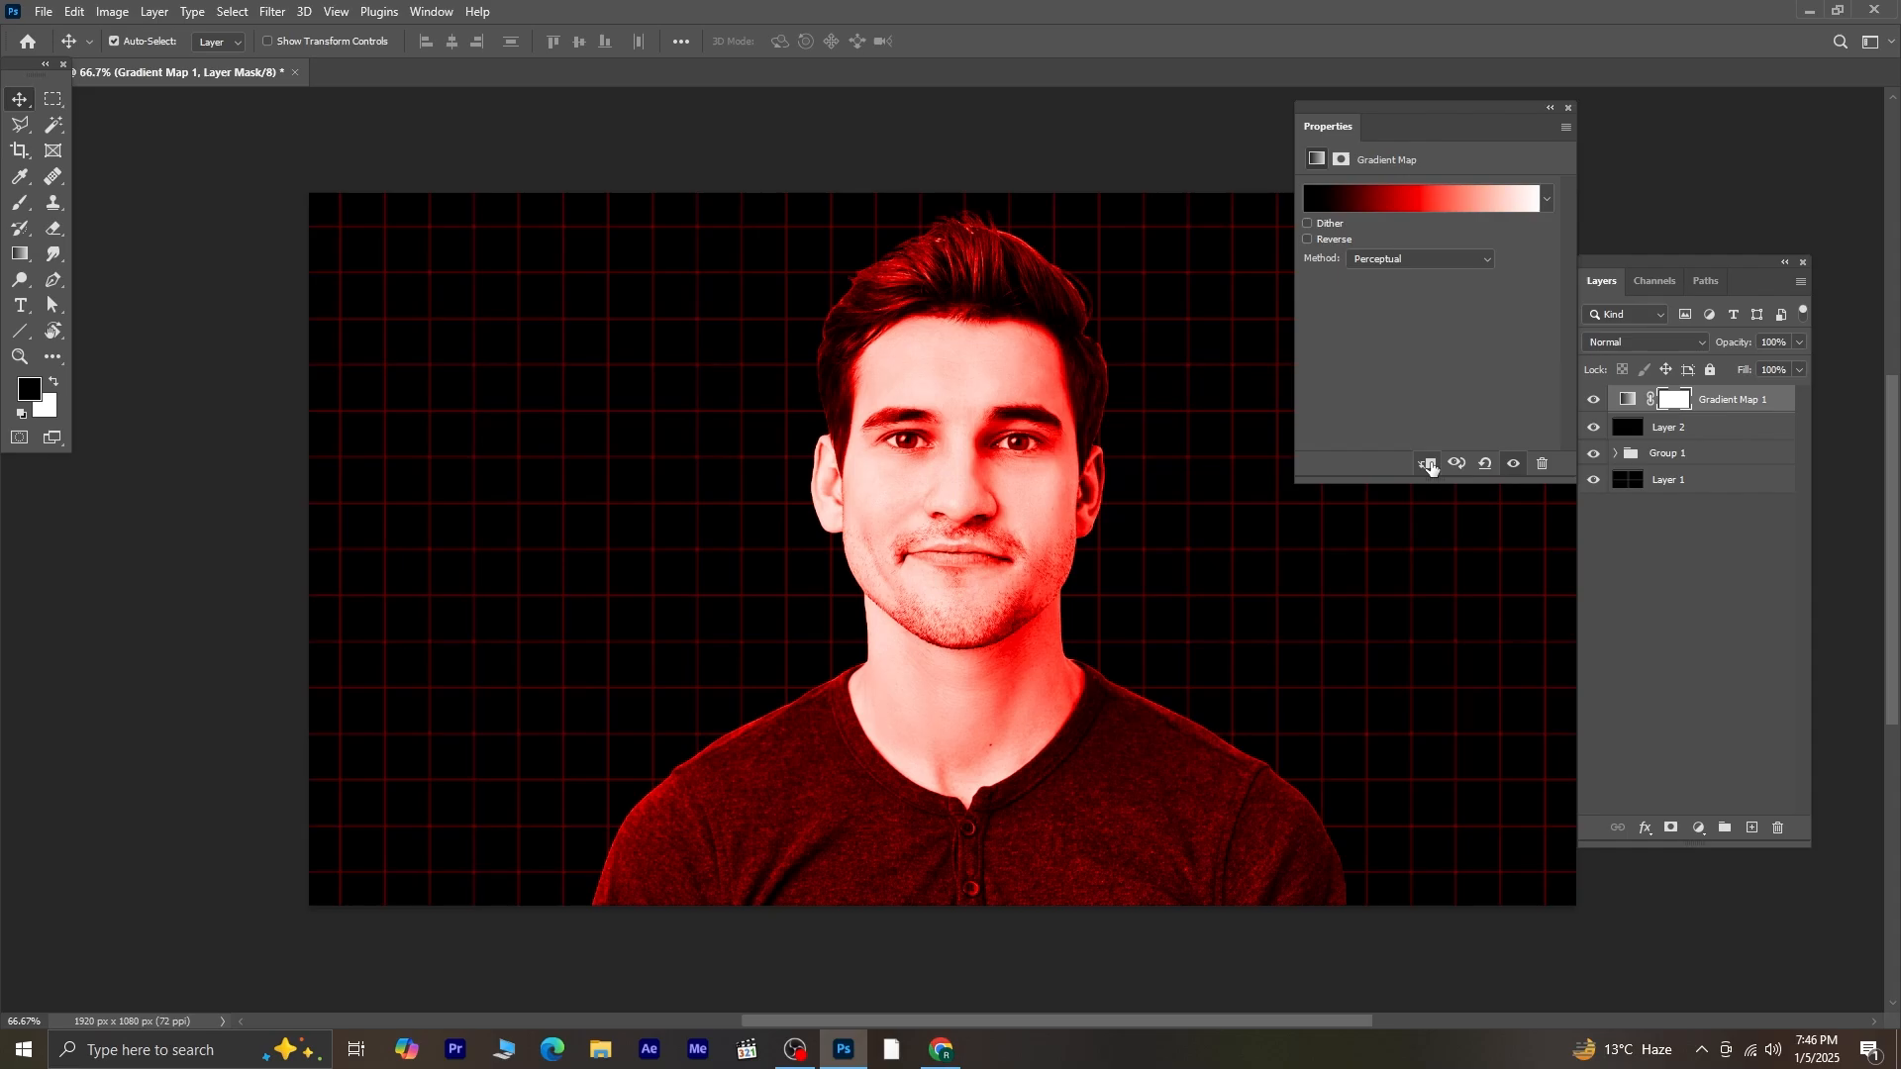
left_click(1429, 465)
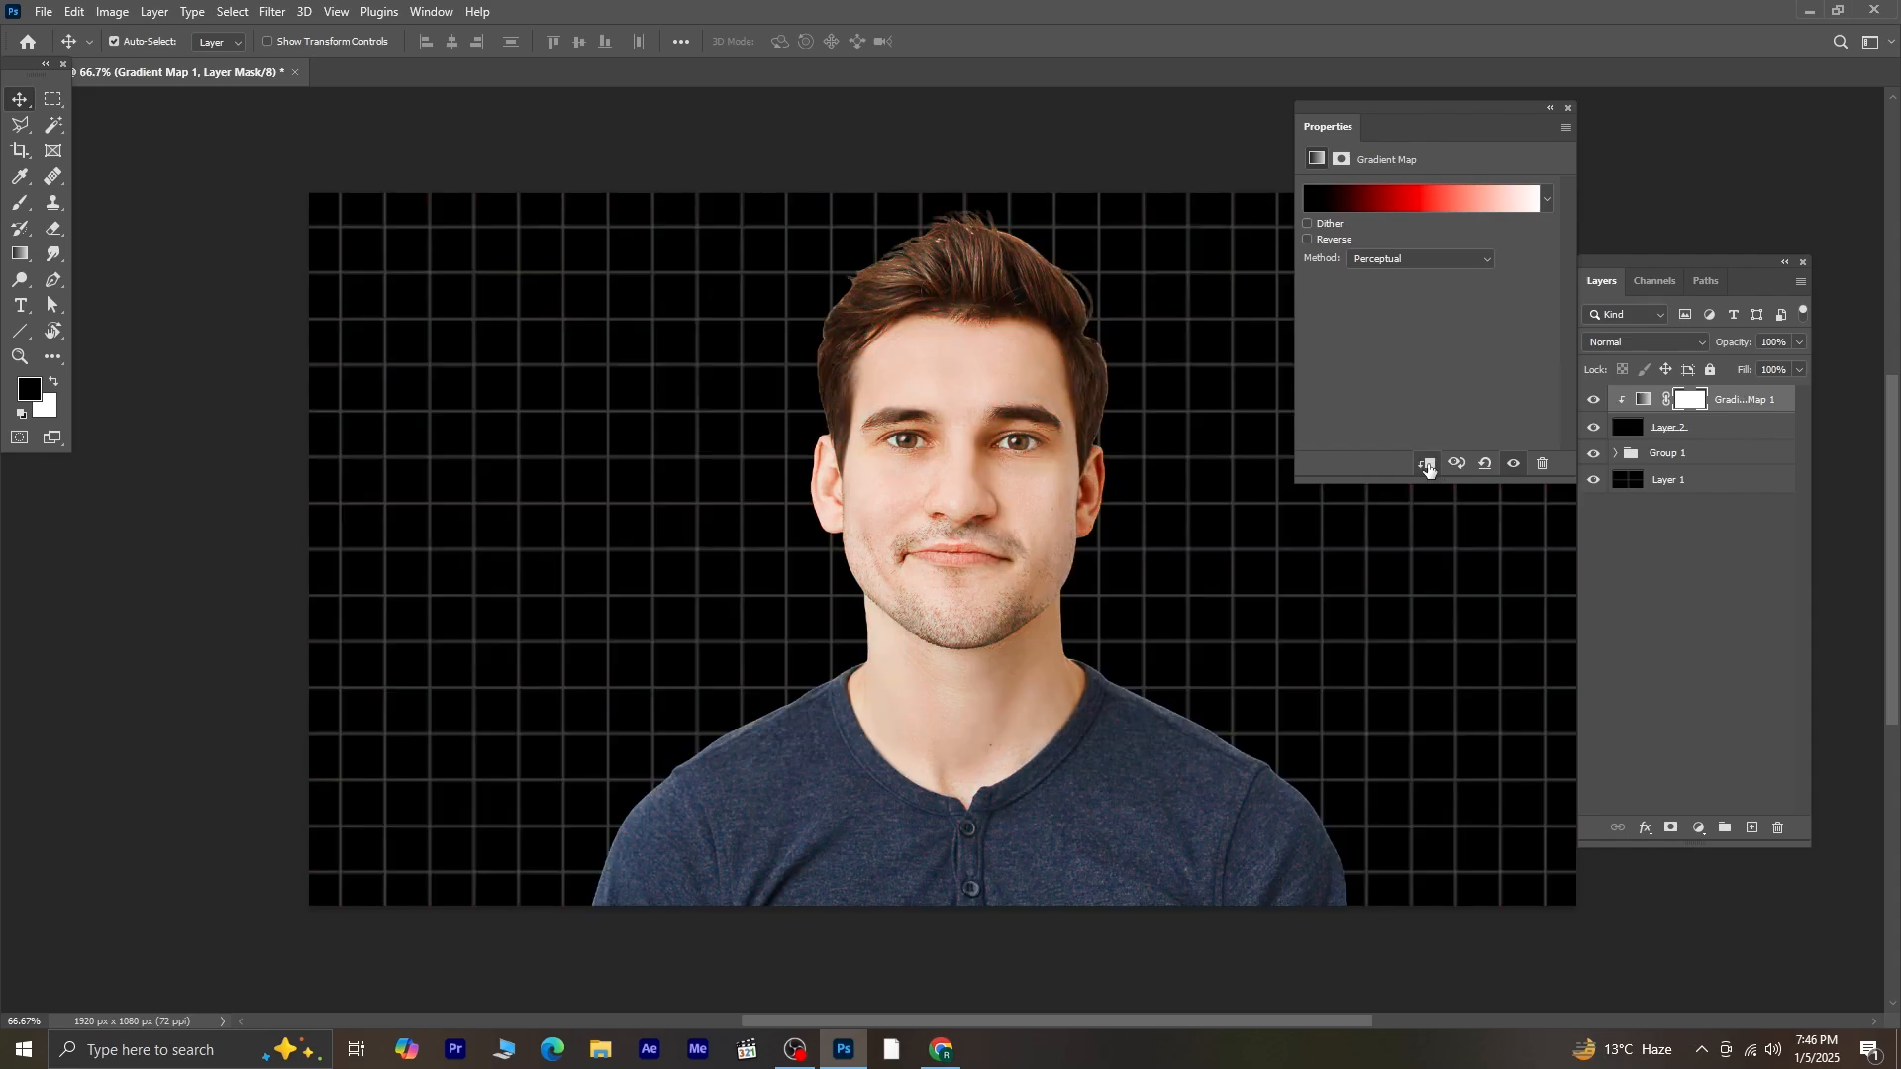
left_click(1570, 108)
- Select the black Screen layer and set up the Brush tool with white as foreground color and a size of 29 px
left_click(1699, 437)
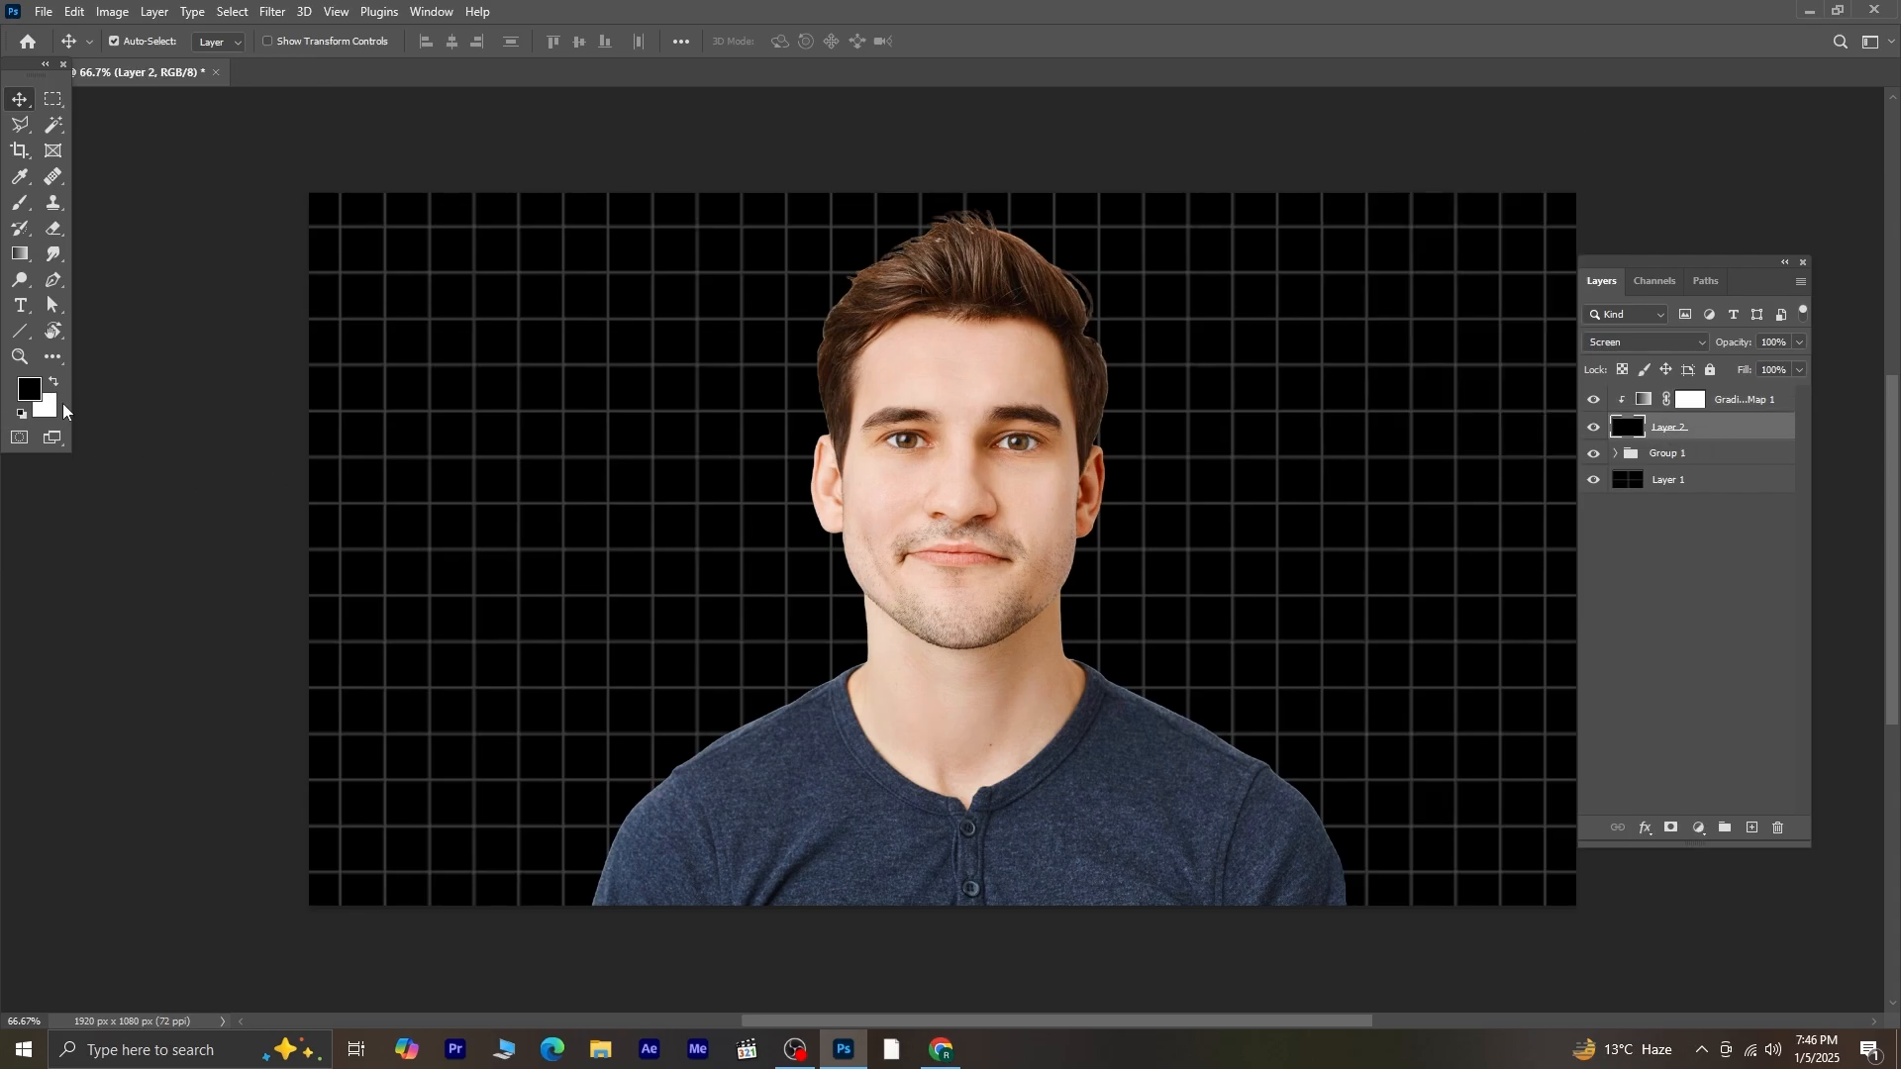
left_click(55, 381)
left_click(19, 205)
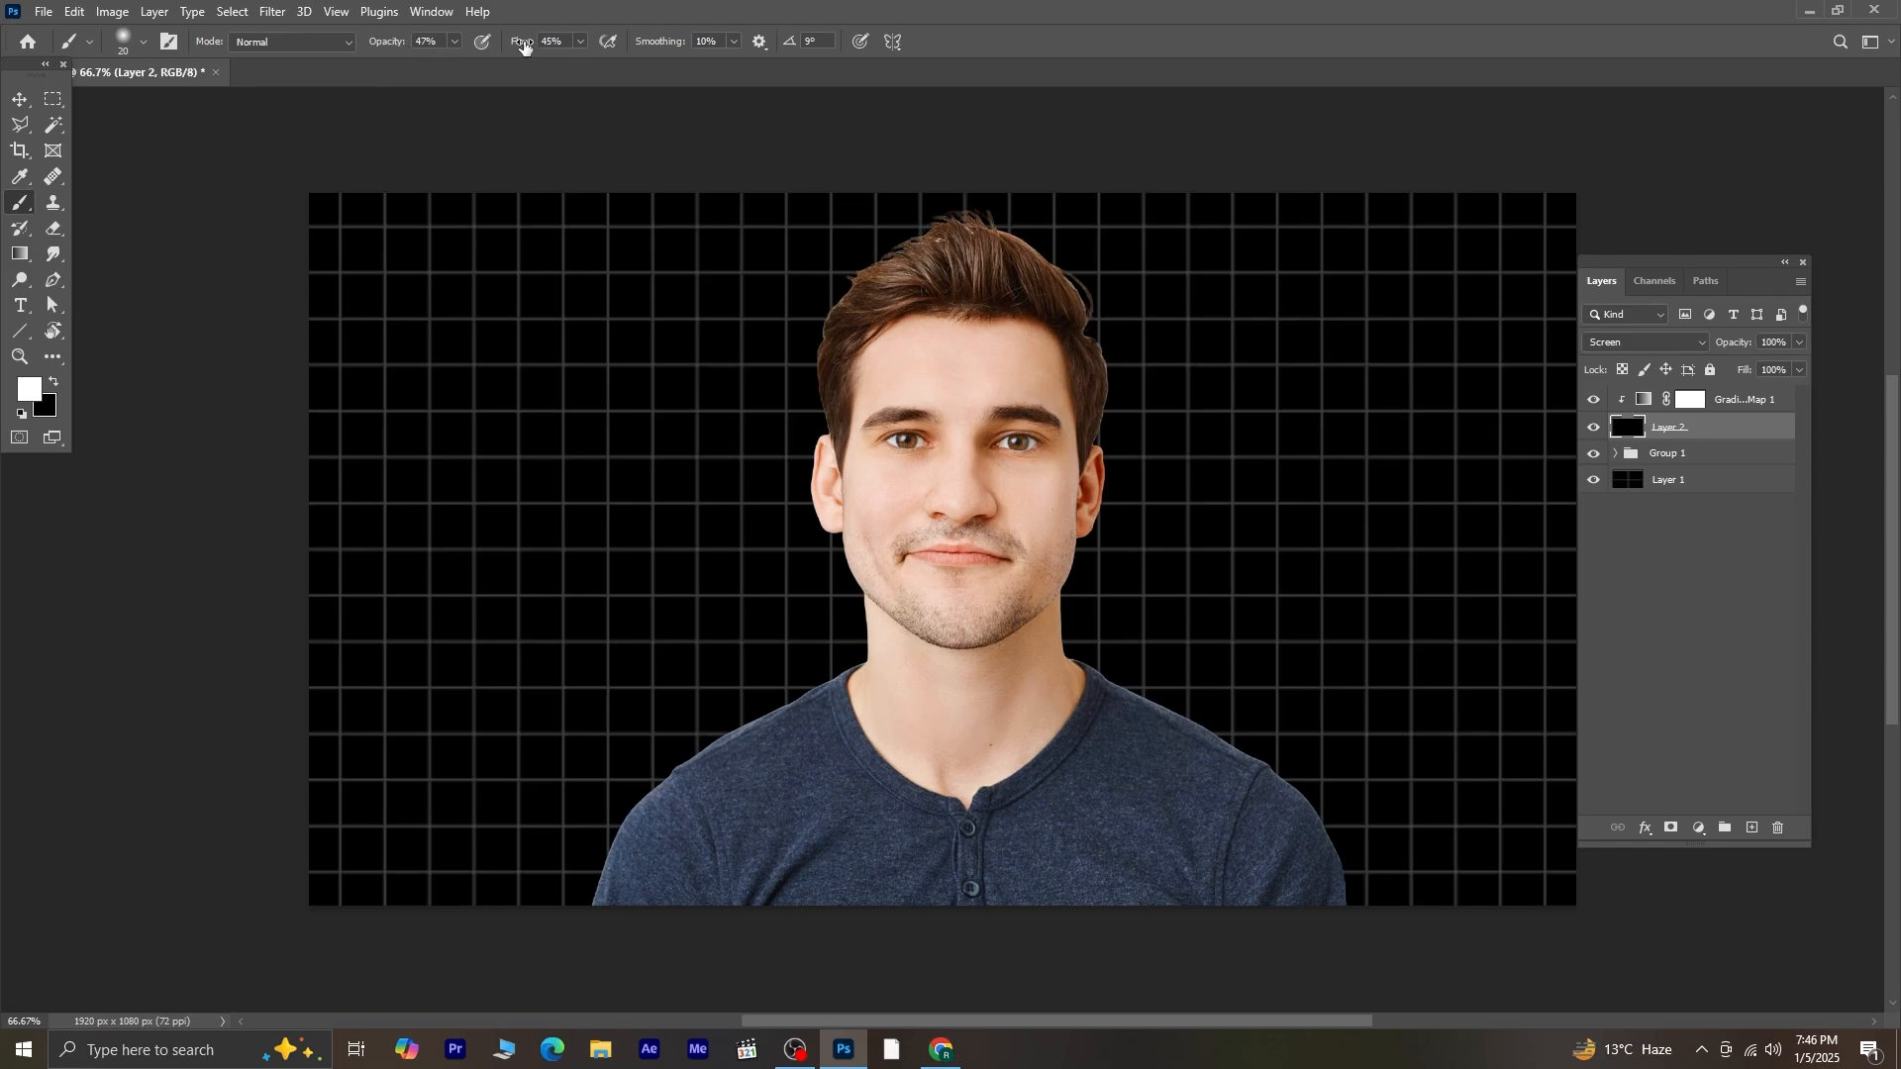
left_click(146, 46)
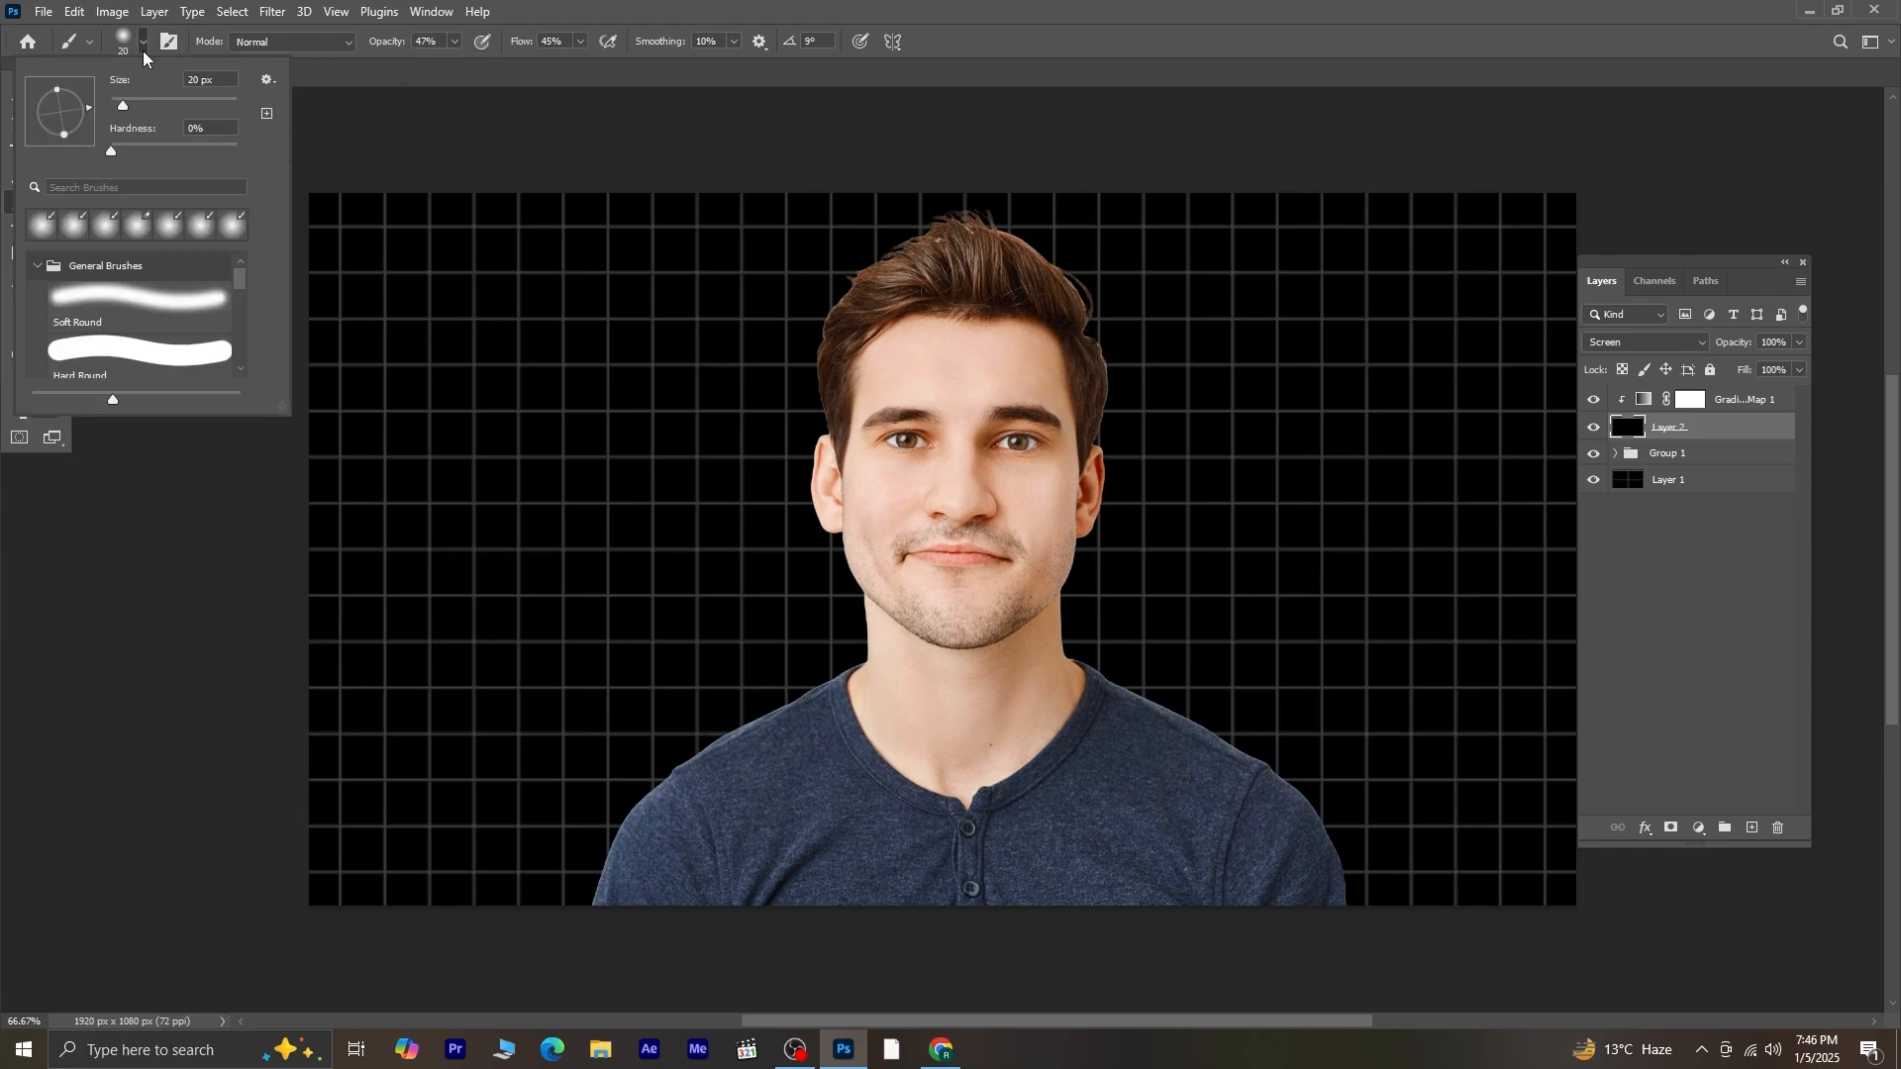
left_click(121, 105)
left_click(142, 46)
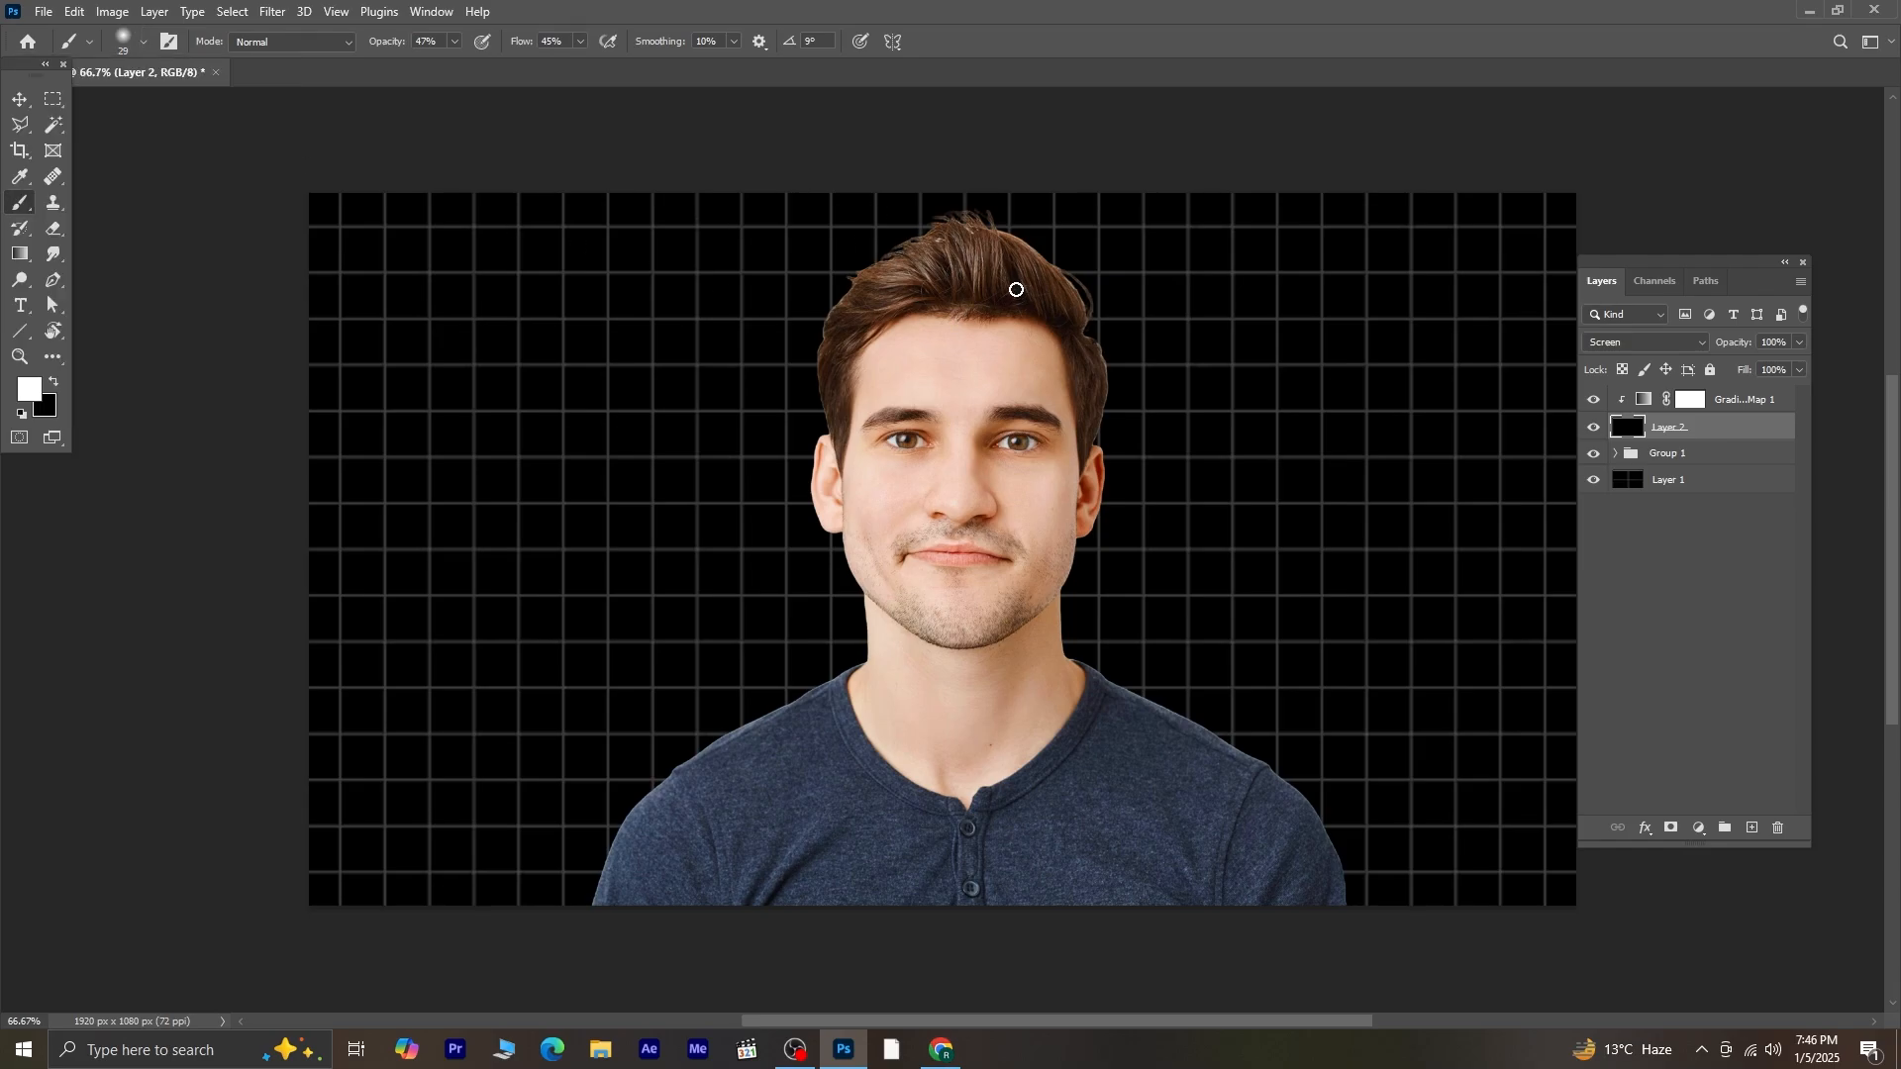
- Paint the rim light with a 25 px brush along the hair, ear, jaw, neck and shoulder on the image's right side
scroll(1016, 290, "up", 6)
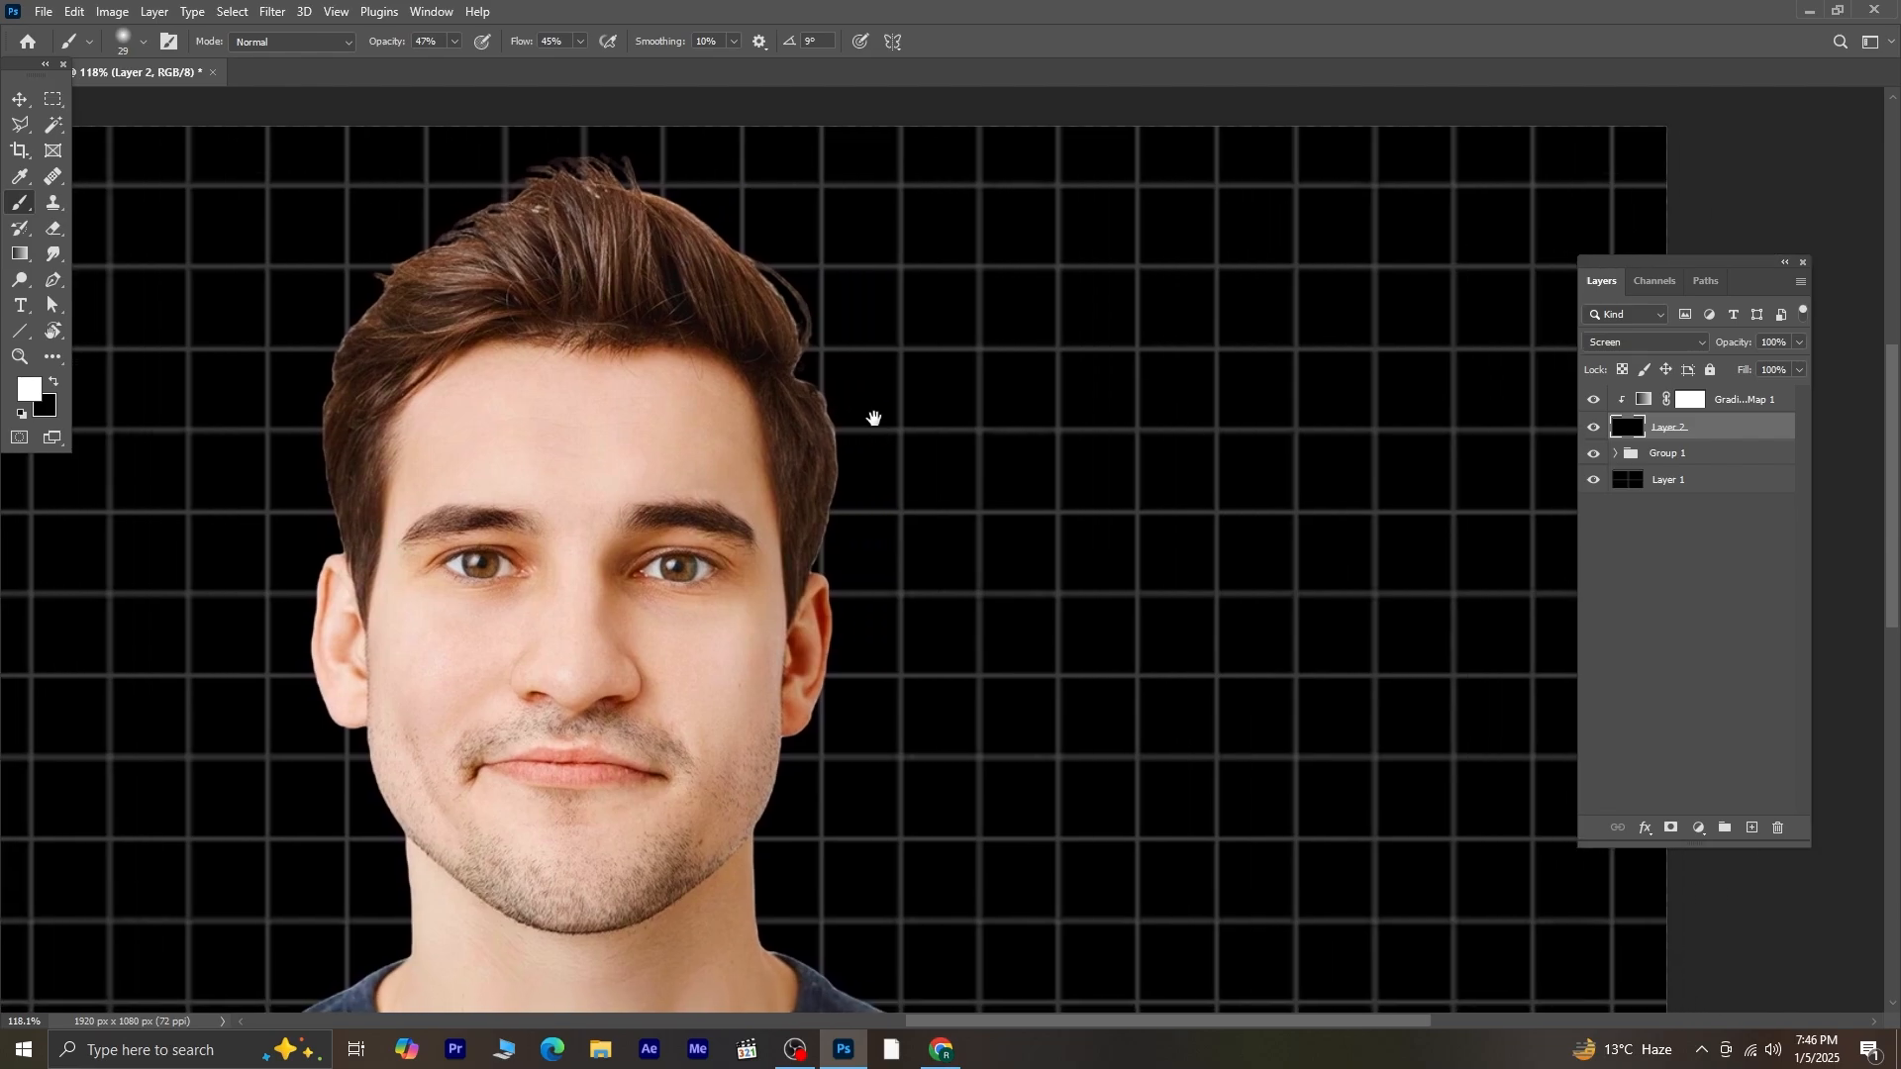
scroll(874, 418, "down", 3)
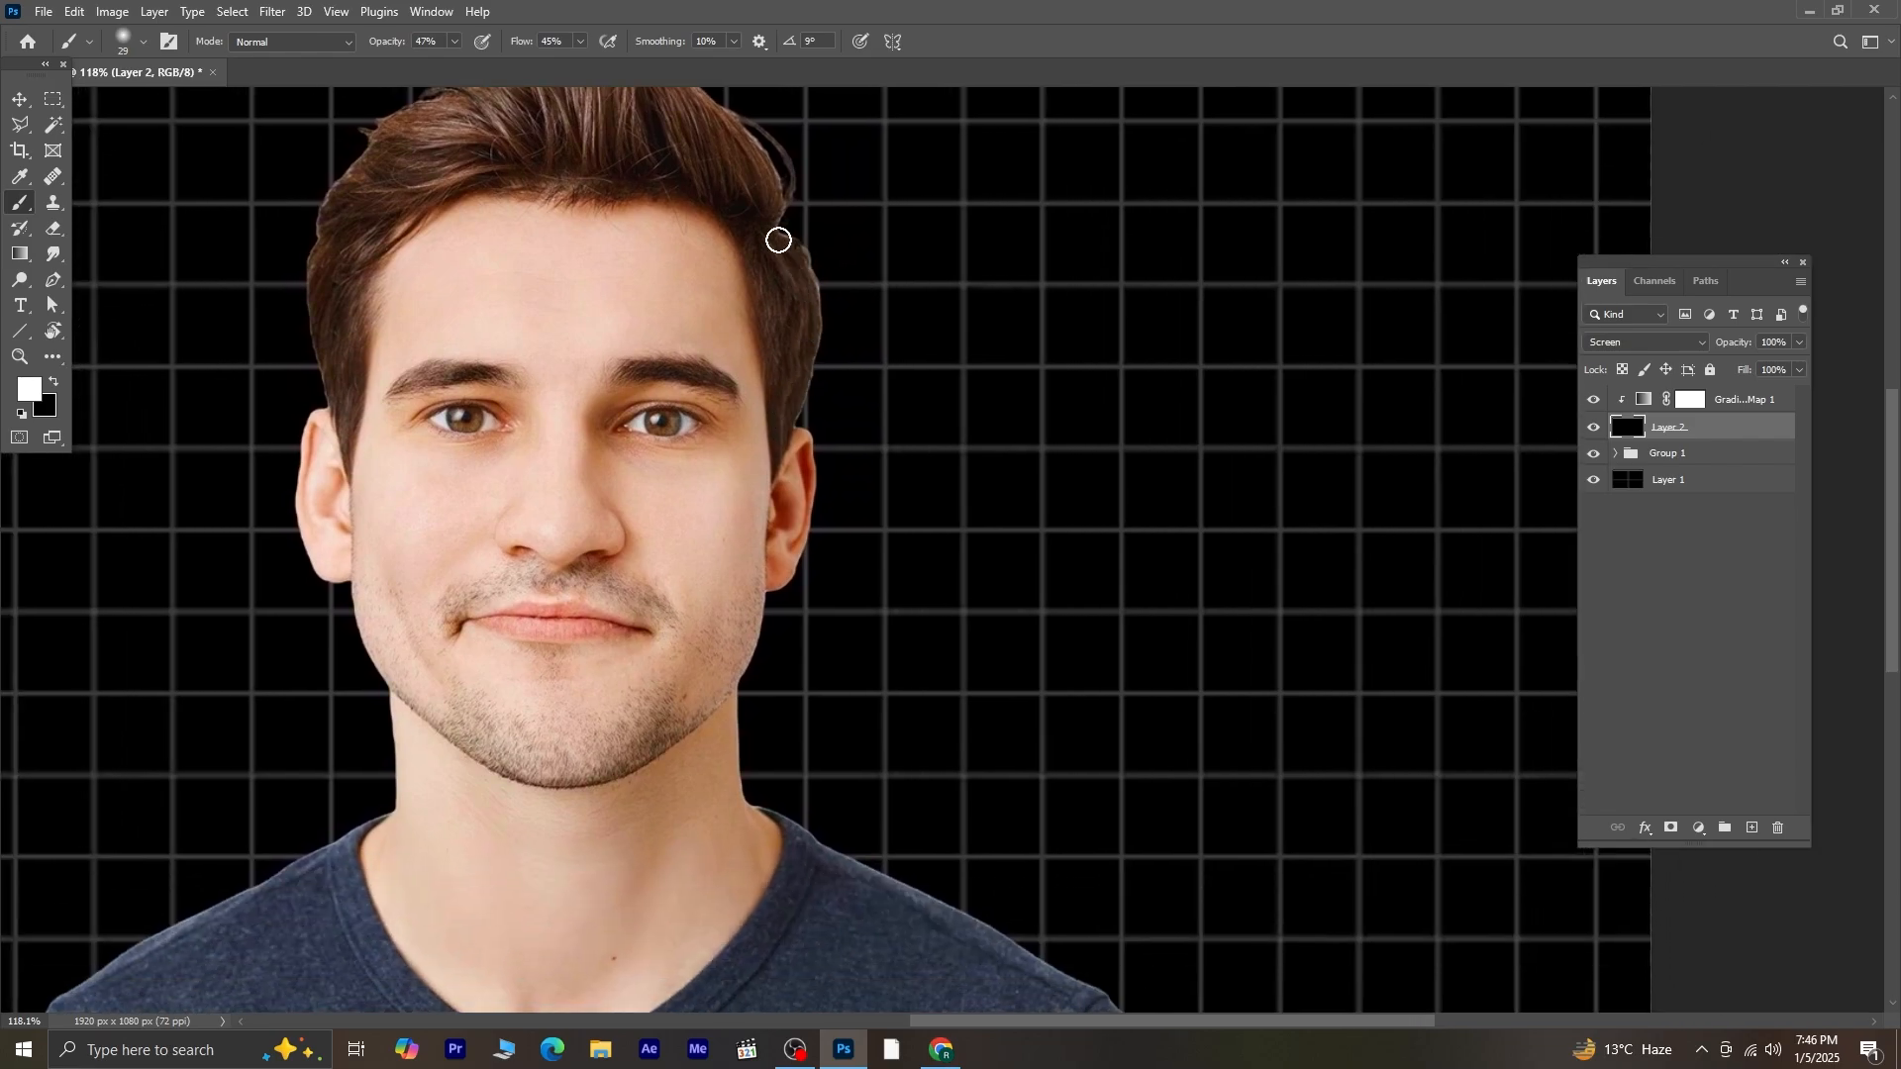
key("bracketleft")
mouse_move(782, 229)
left_mouse_down()
mouse_move(818, 264)
mouse_move(823, 502)
mouse_move(772, 594)
mouse_move(950, 357)
mouse_move(890, 491)
mouse_move(921, 452)
mouse_move(930, 587)
mouse_move(937, 557)
mouse_move(1081, 722)
left_mouse_up()
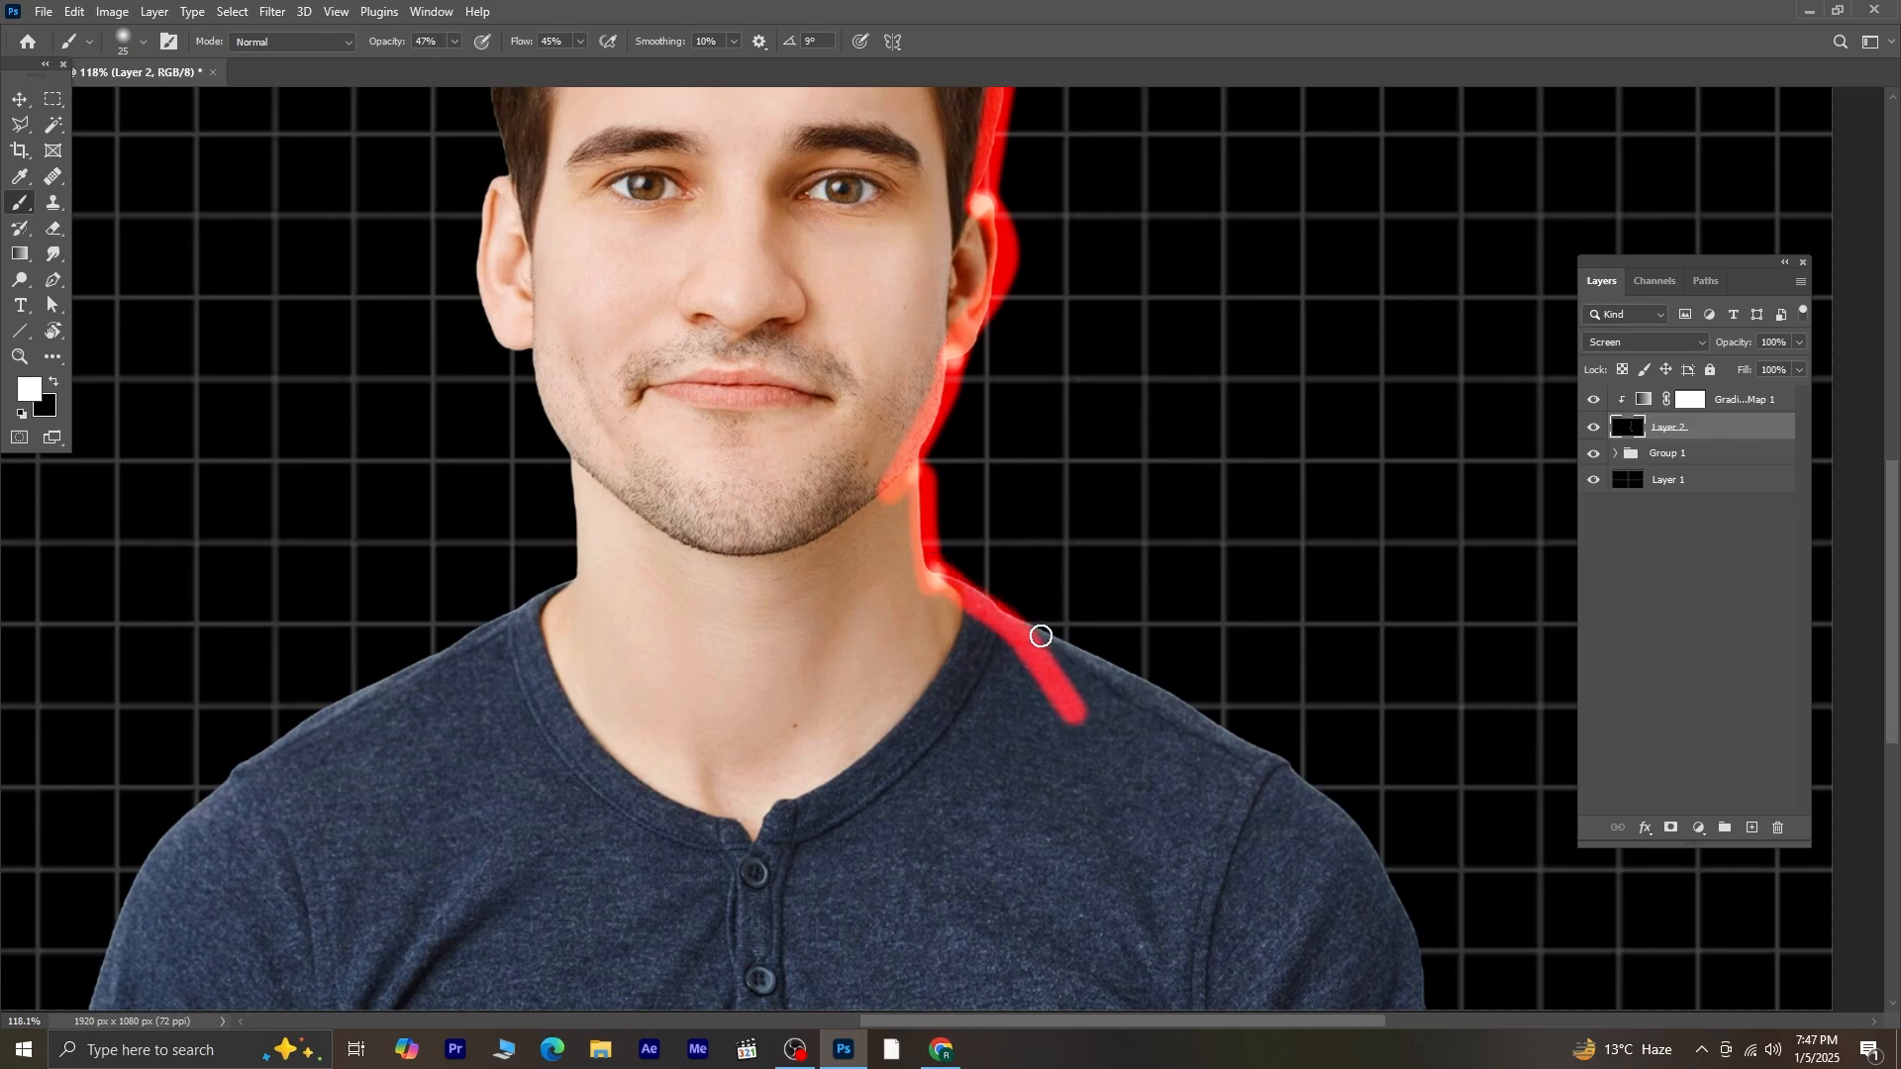
left_click_drag(1035, 625, 1300, 844)
mouse_move(1225, 729)
left_mouse_down()
mouse_move(1368, 836)
mouse_move(1441, 1020)
left_mouse_up()
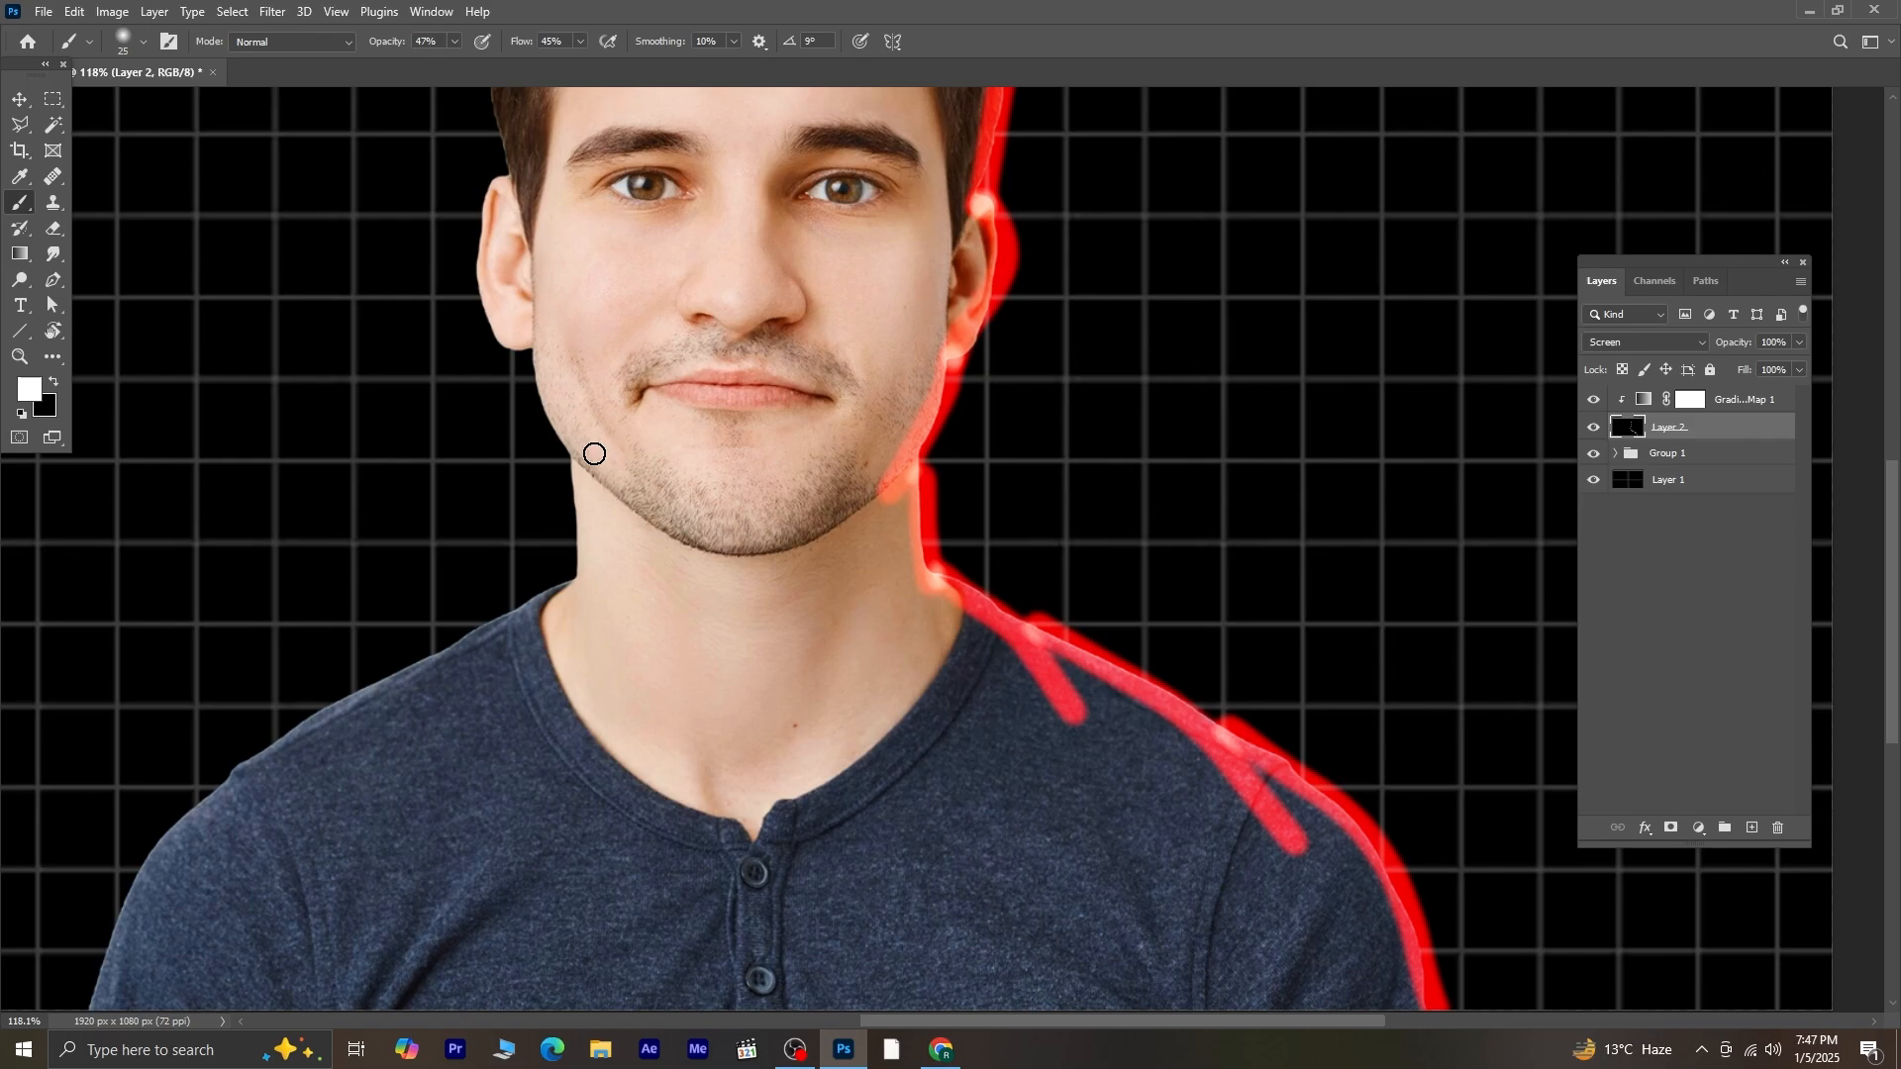
- Paint the rim light along the neck and shoulder on the image's left side, with short streaks running into the shirt
mouse_move(571, 451)
left_mouse_down()
mouse_move(590, 582)
mouse_move(554, 605)
mouse_move(540, 688)
left_mouse_up()
mouse_move(559, 589)
left_mouse_down()
mouse_move(424, 669)
mouse_move(399, 765)
left_mouse_up()
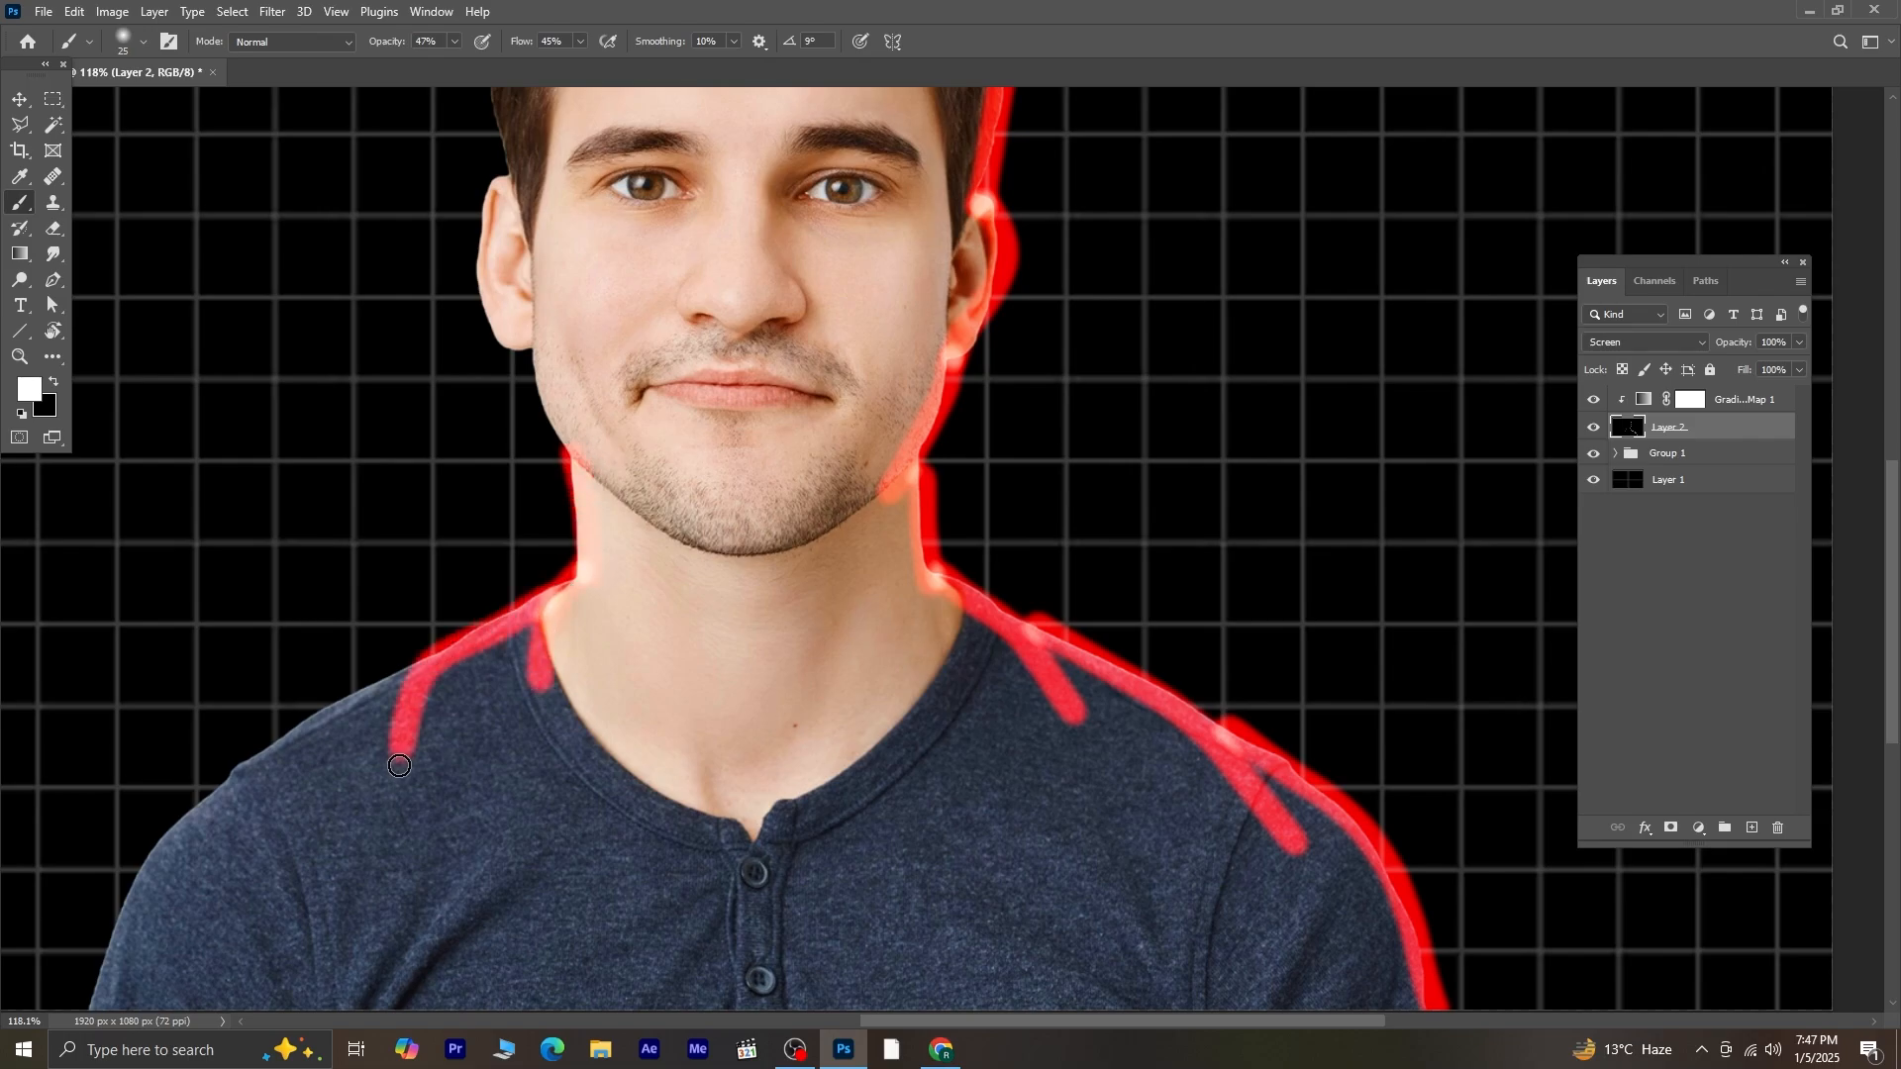
mouse_move(436, 654)
left_mouse_down()
mouse_move(272, 745)
mouse_move(243, 827)
left_mouse_up()
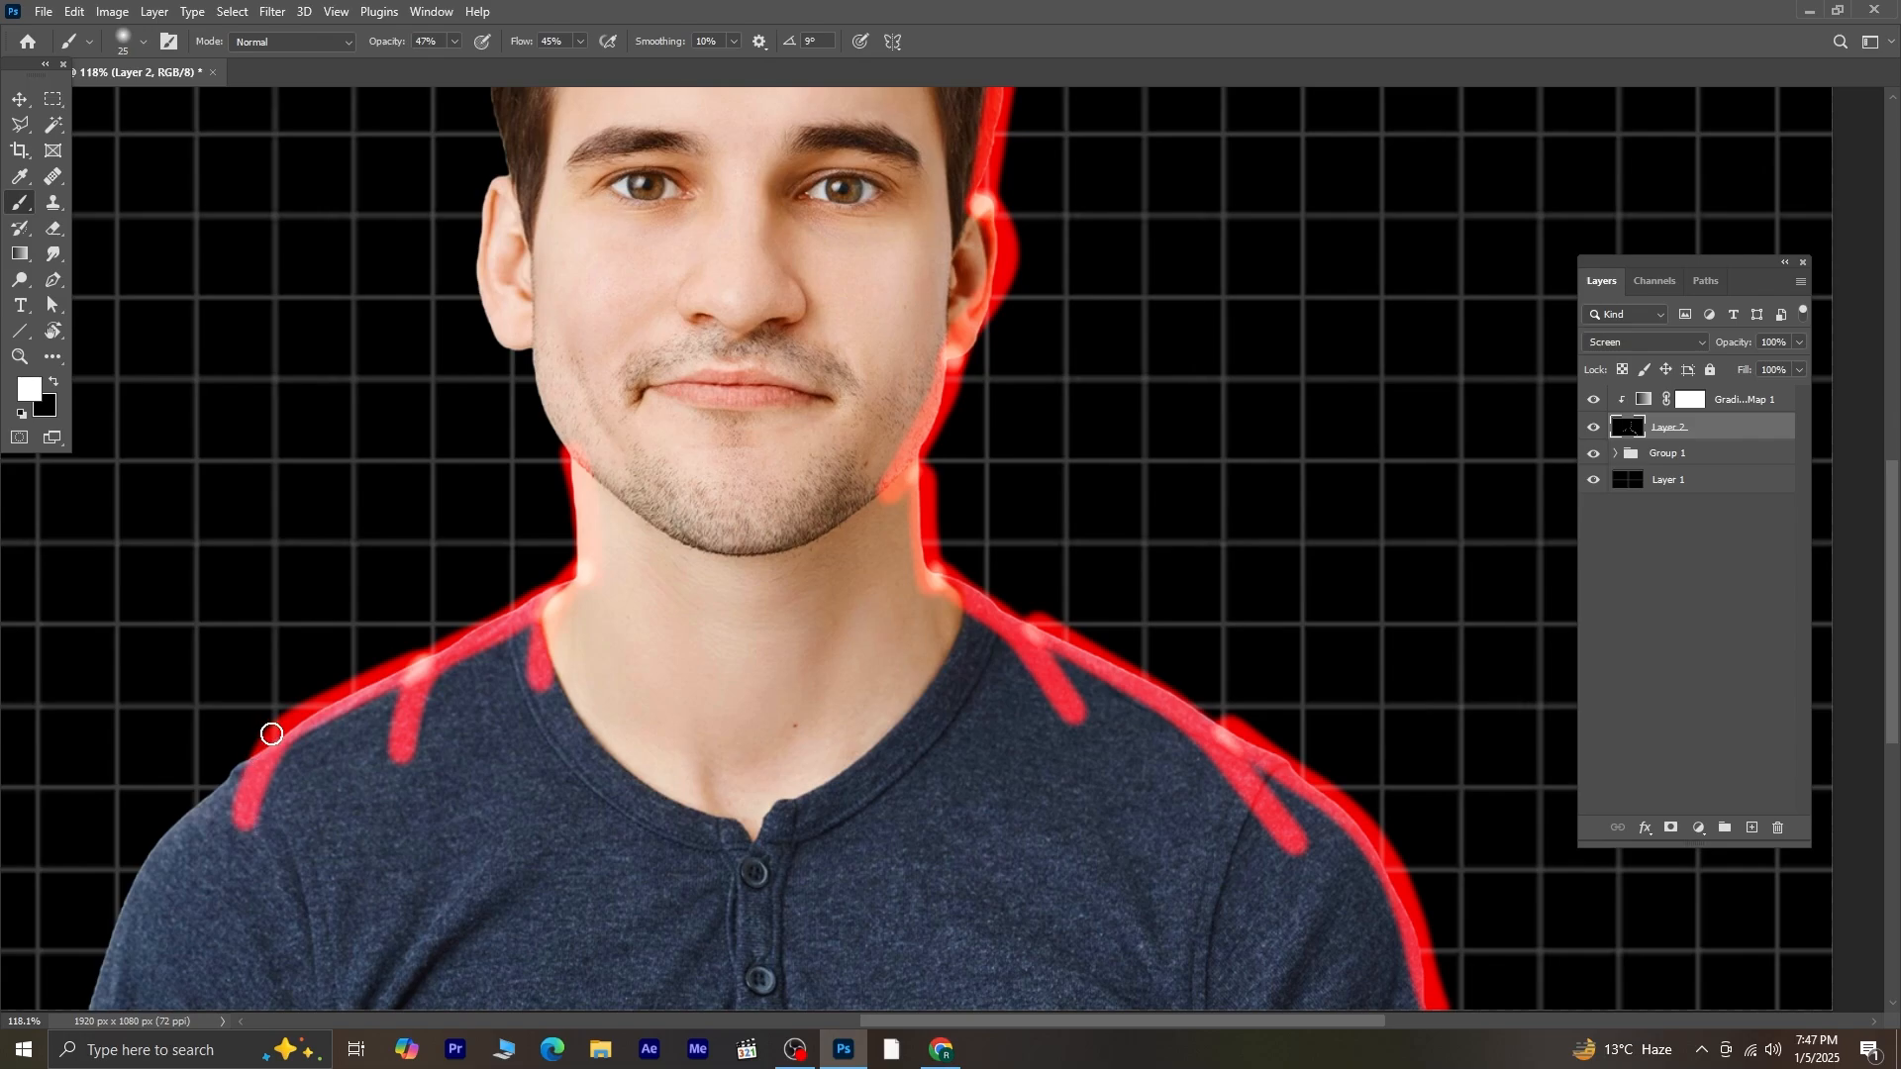
mouse_move(272, 733)
left_mouse_down()
mouse_move(168, 846)
mouse_move(95, 1012)
left_mouse_up()
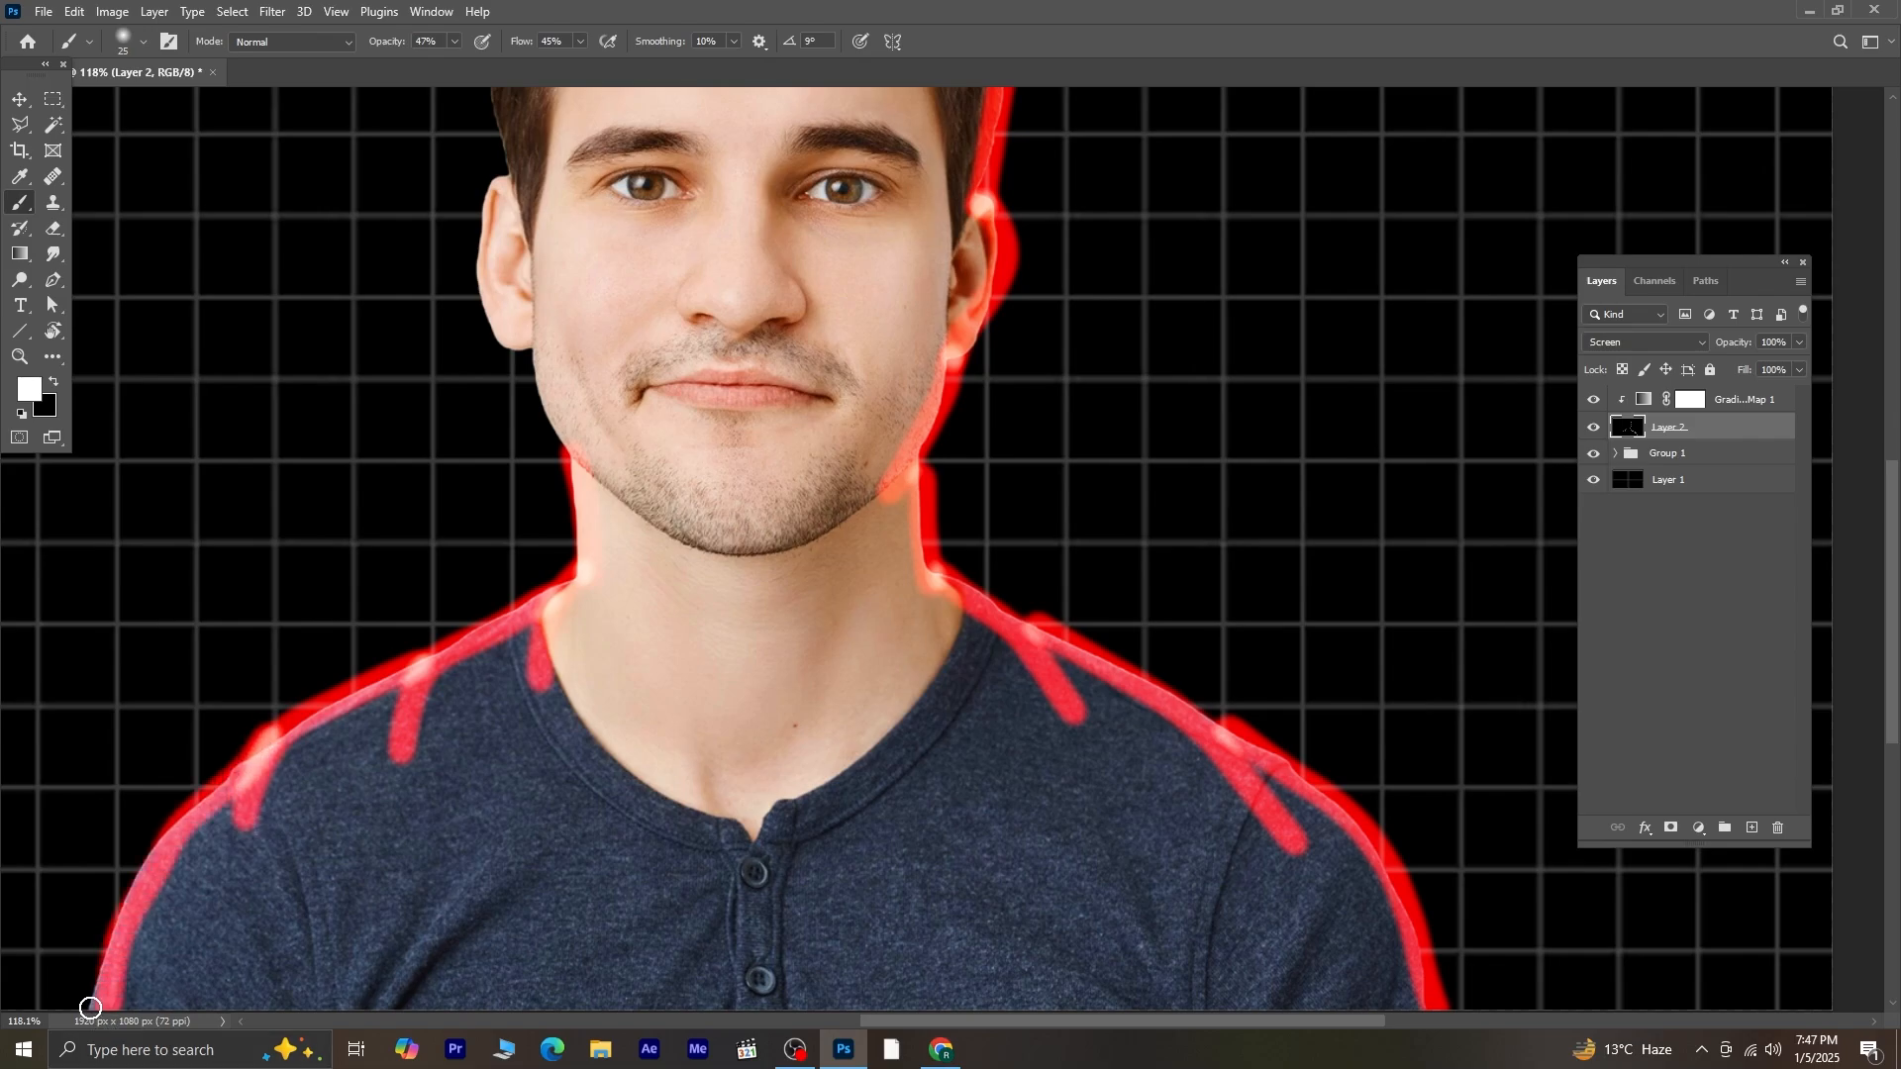
- Paint the rim light around the ear and jaw on the image's left side and over the top of the hair
scroll(681, 558, "down", 1)
scroll(682, 557, "up", 3)
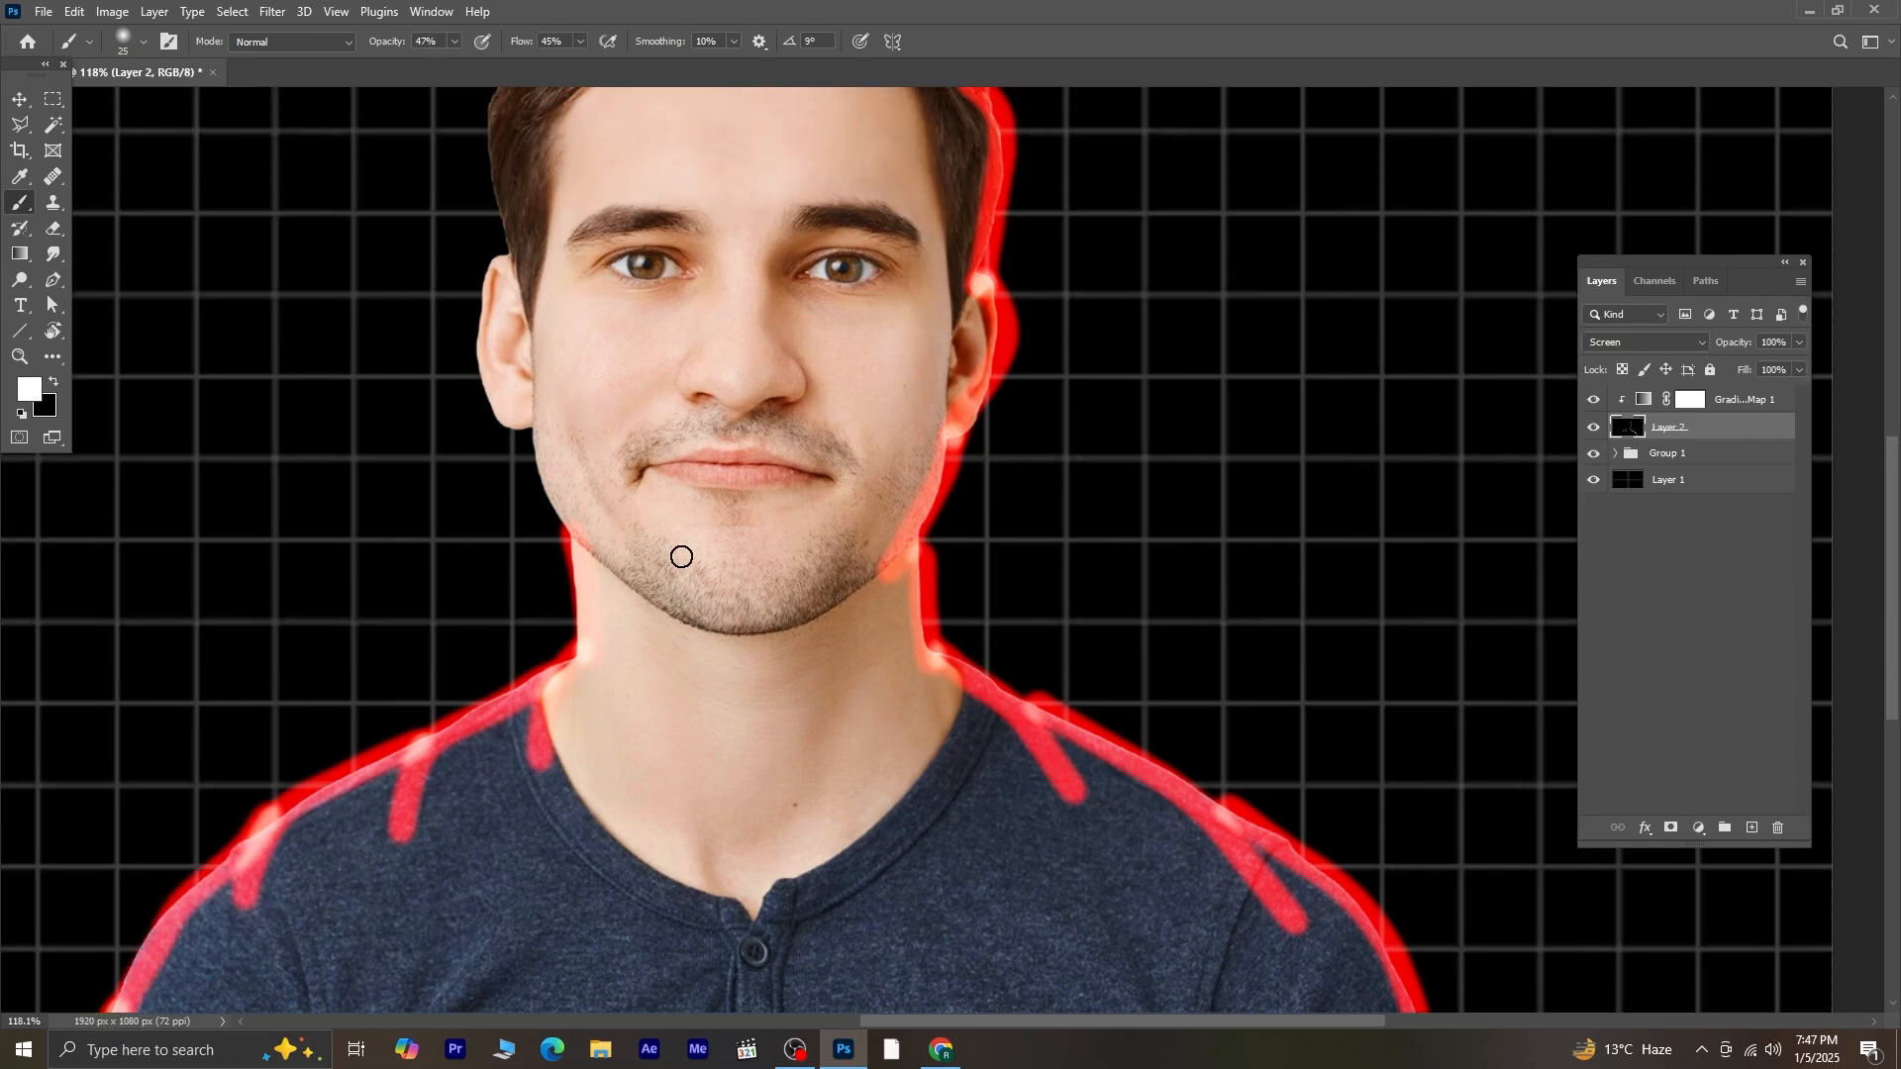
scroll(556, 429, "up", 10)
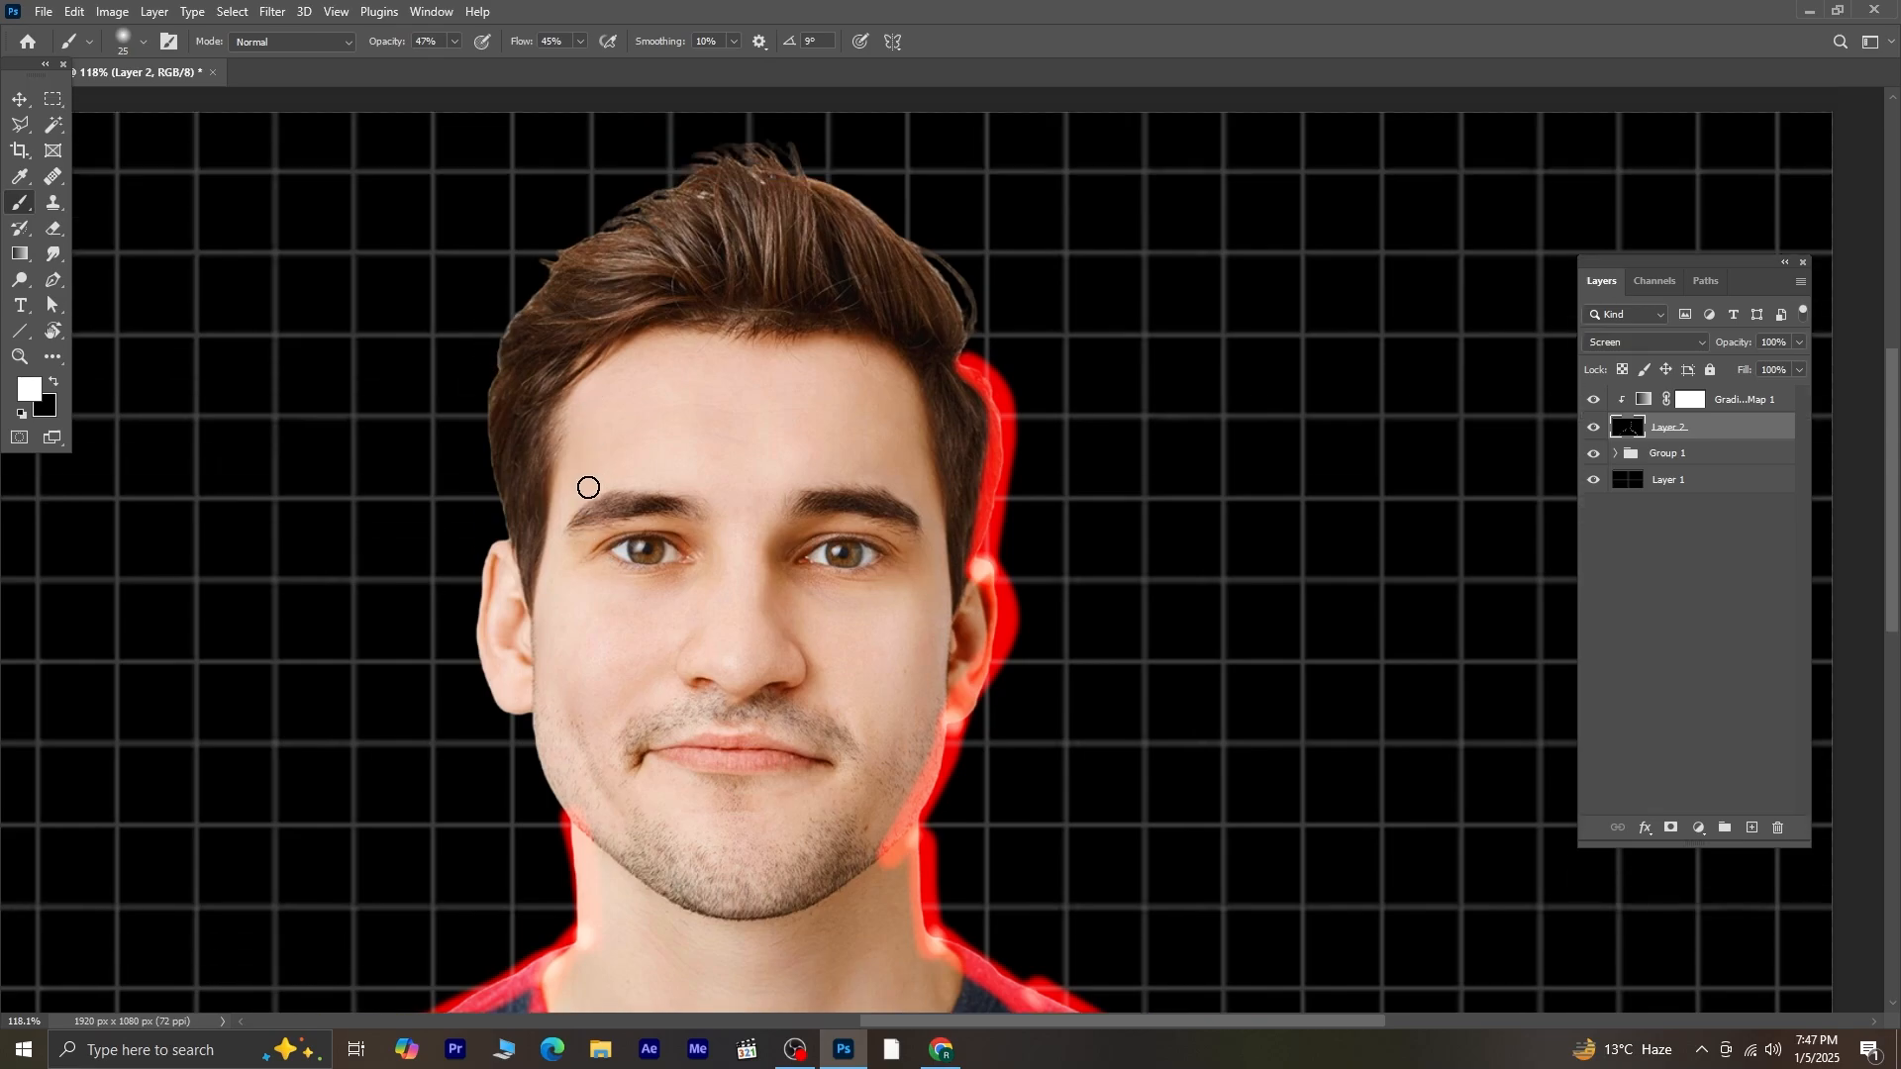
mouse_move(509, 532)
left_mouse_down()
mouse_move(490, 685)
mouse_move(507, 711)
mouse_move(537, 701)
mouse_move(526, 716)
mouse_move(577, 834)
left_mouse_up()
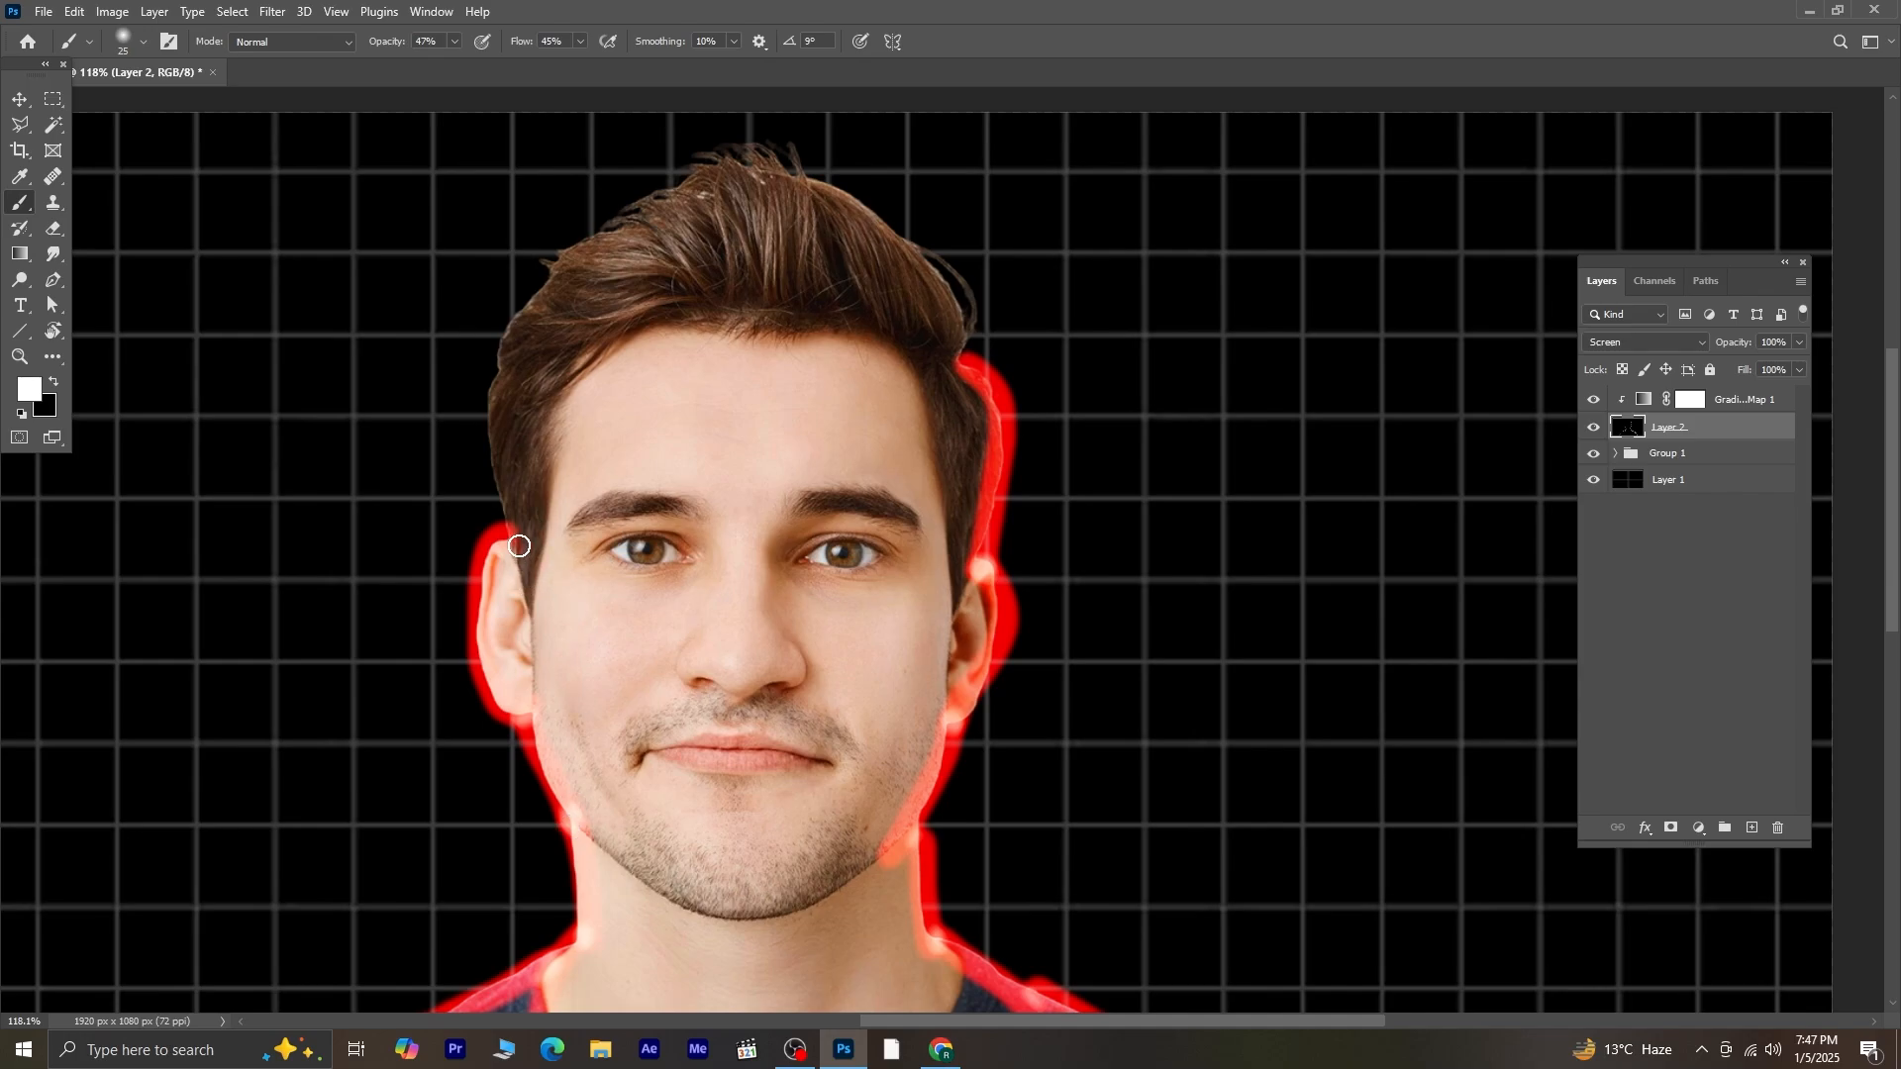
mouse_move(519, 547)
left_mouse_down()
mouse_move(491, 369)
mouse_move(601, 236)
mouse_move(725, 167)
mouse_move(712, 155)
mouse_move(815, 180)
mouse_move(980, 324)
mouse_move(984, 366)
mouse_move(952, 277)
mouse_move(893, 239)
left_mouse_up()
- Apply the Oil Paint filter to the rim light with Stylization, Cleanliness, Scale and Bristle Detail at 10.0 and Shine at 2.0
scroll(1070, 646, "down", 3)
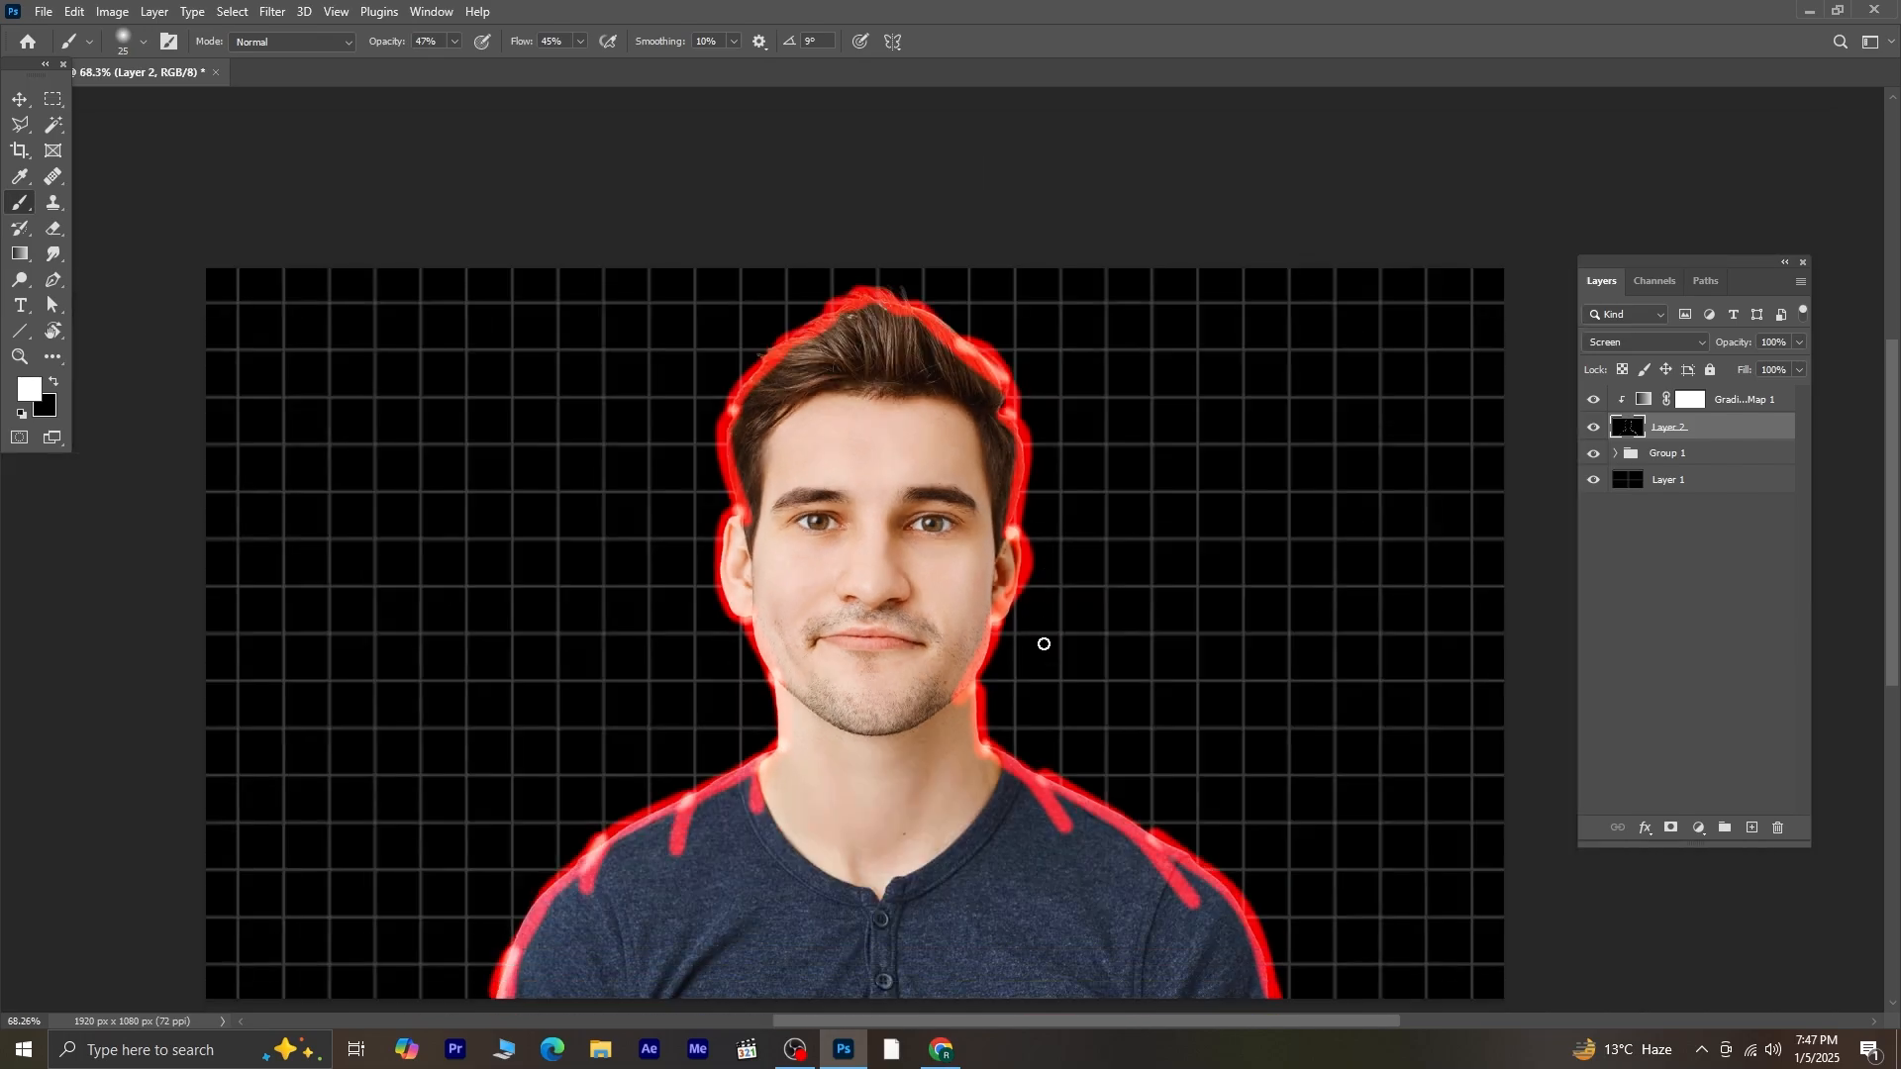
scroll(1043, 645, "down", 2)
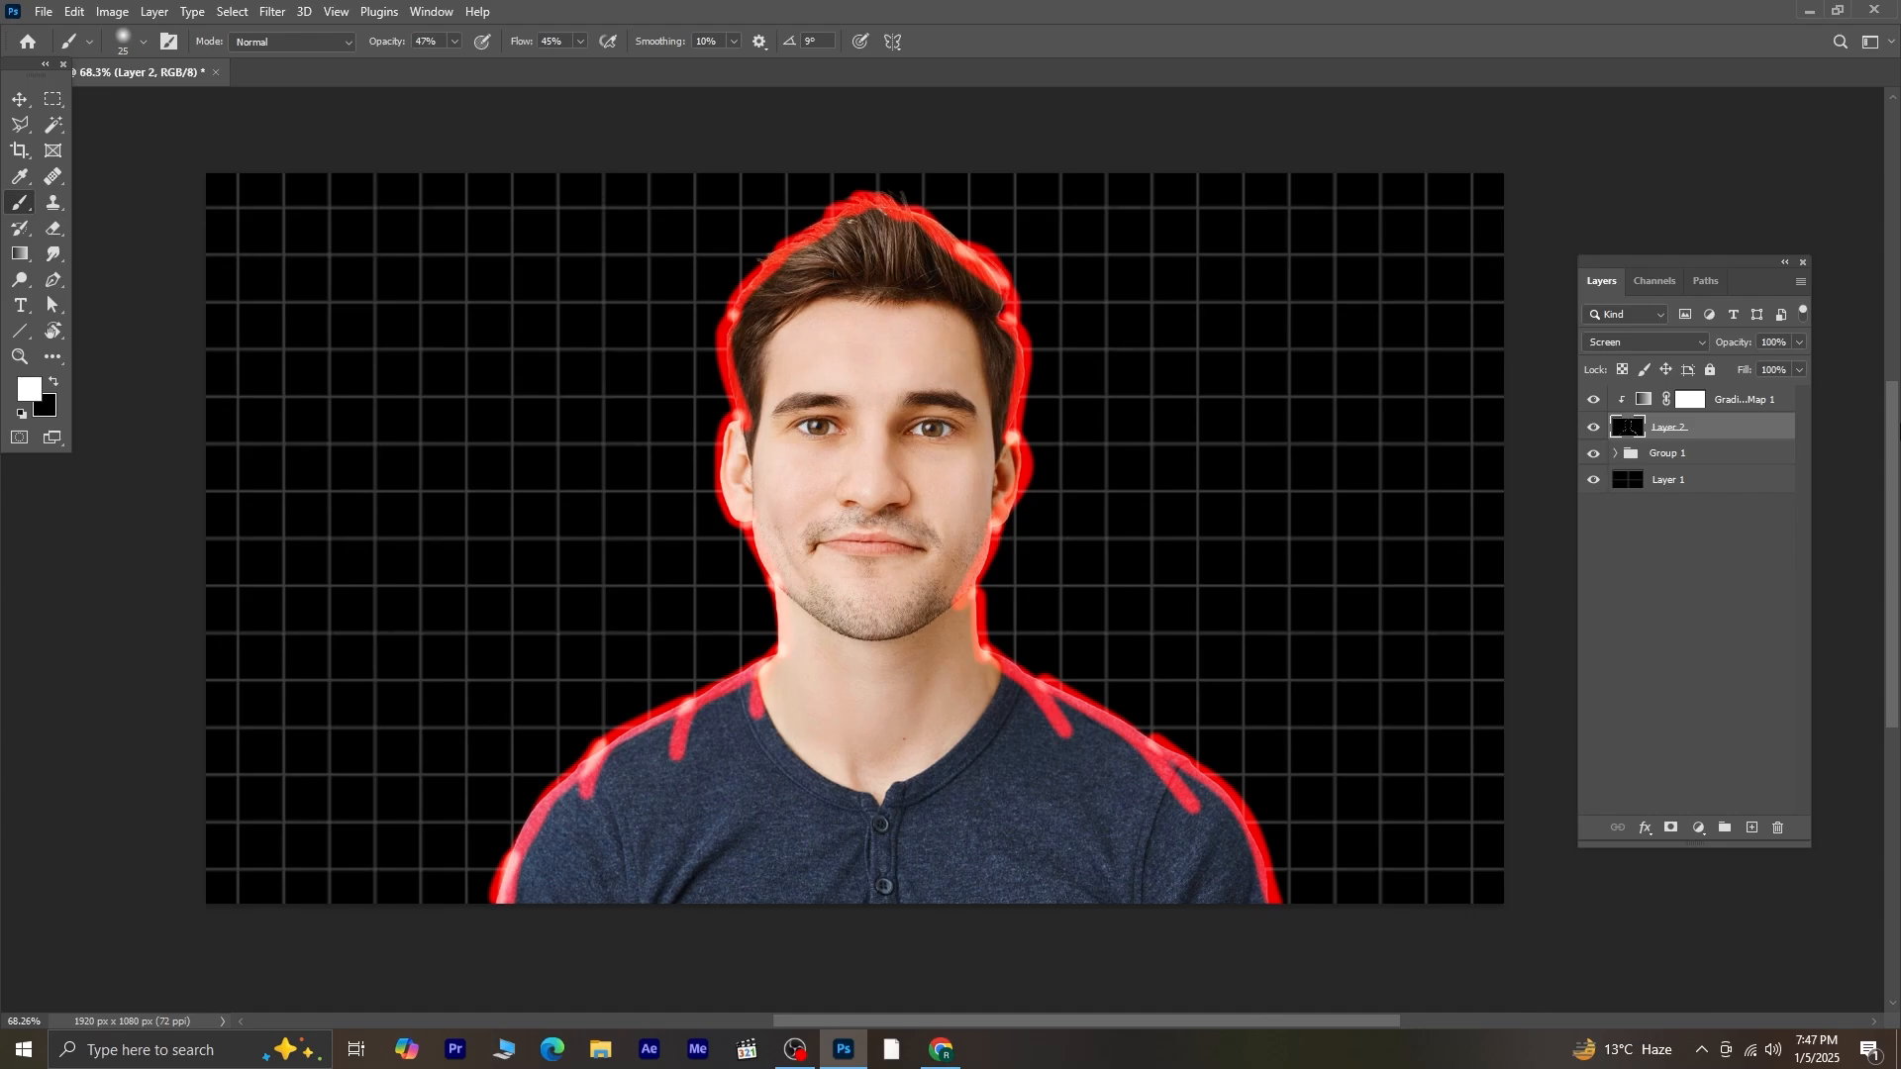
left_click(275, 10)
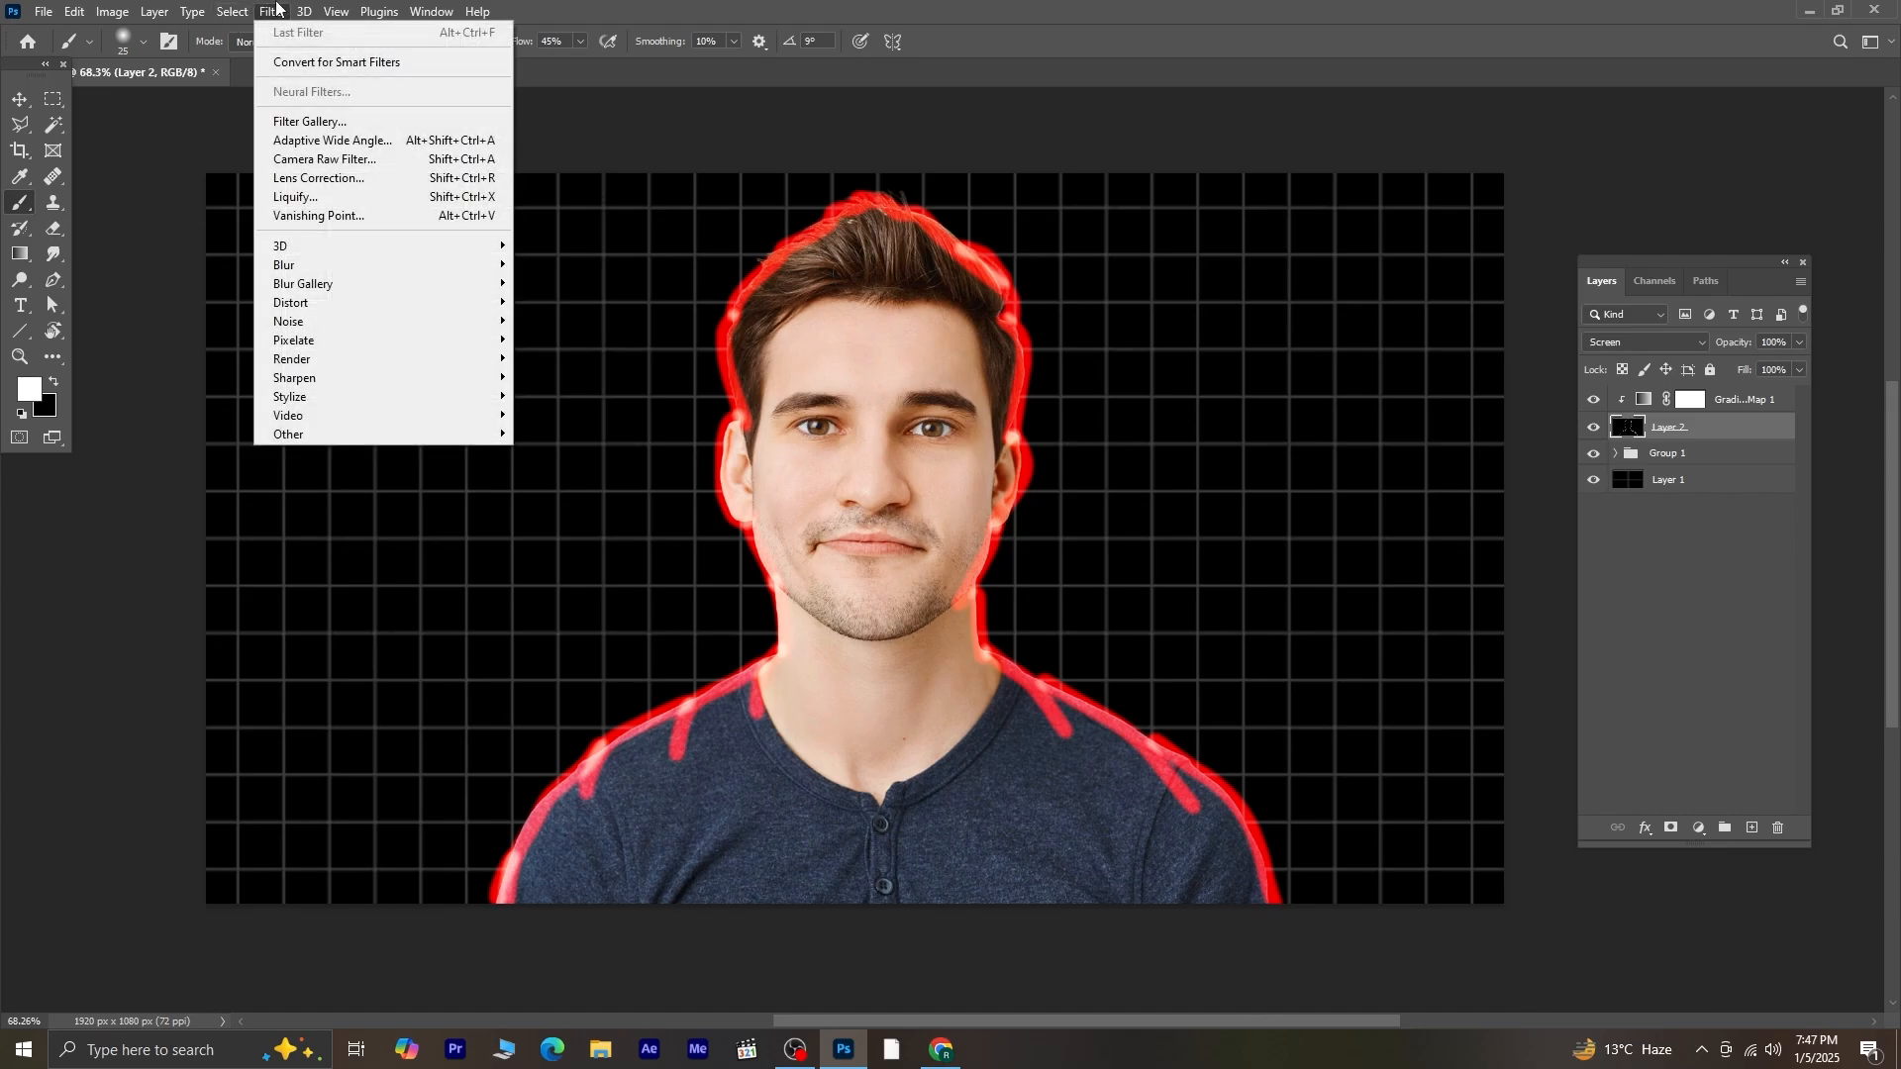
mouse_move(363, 400)
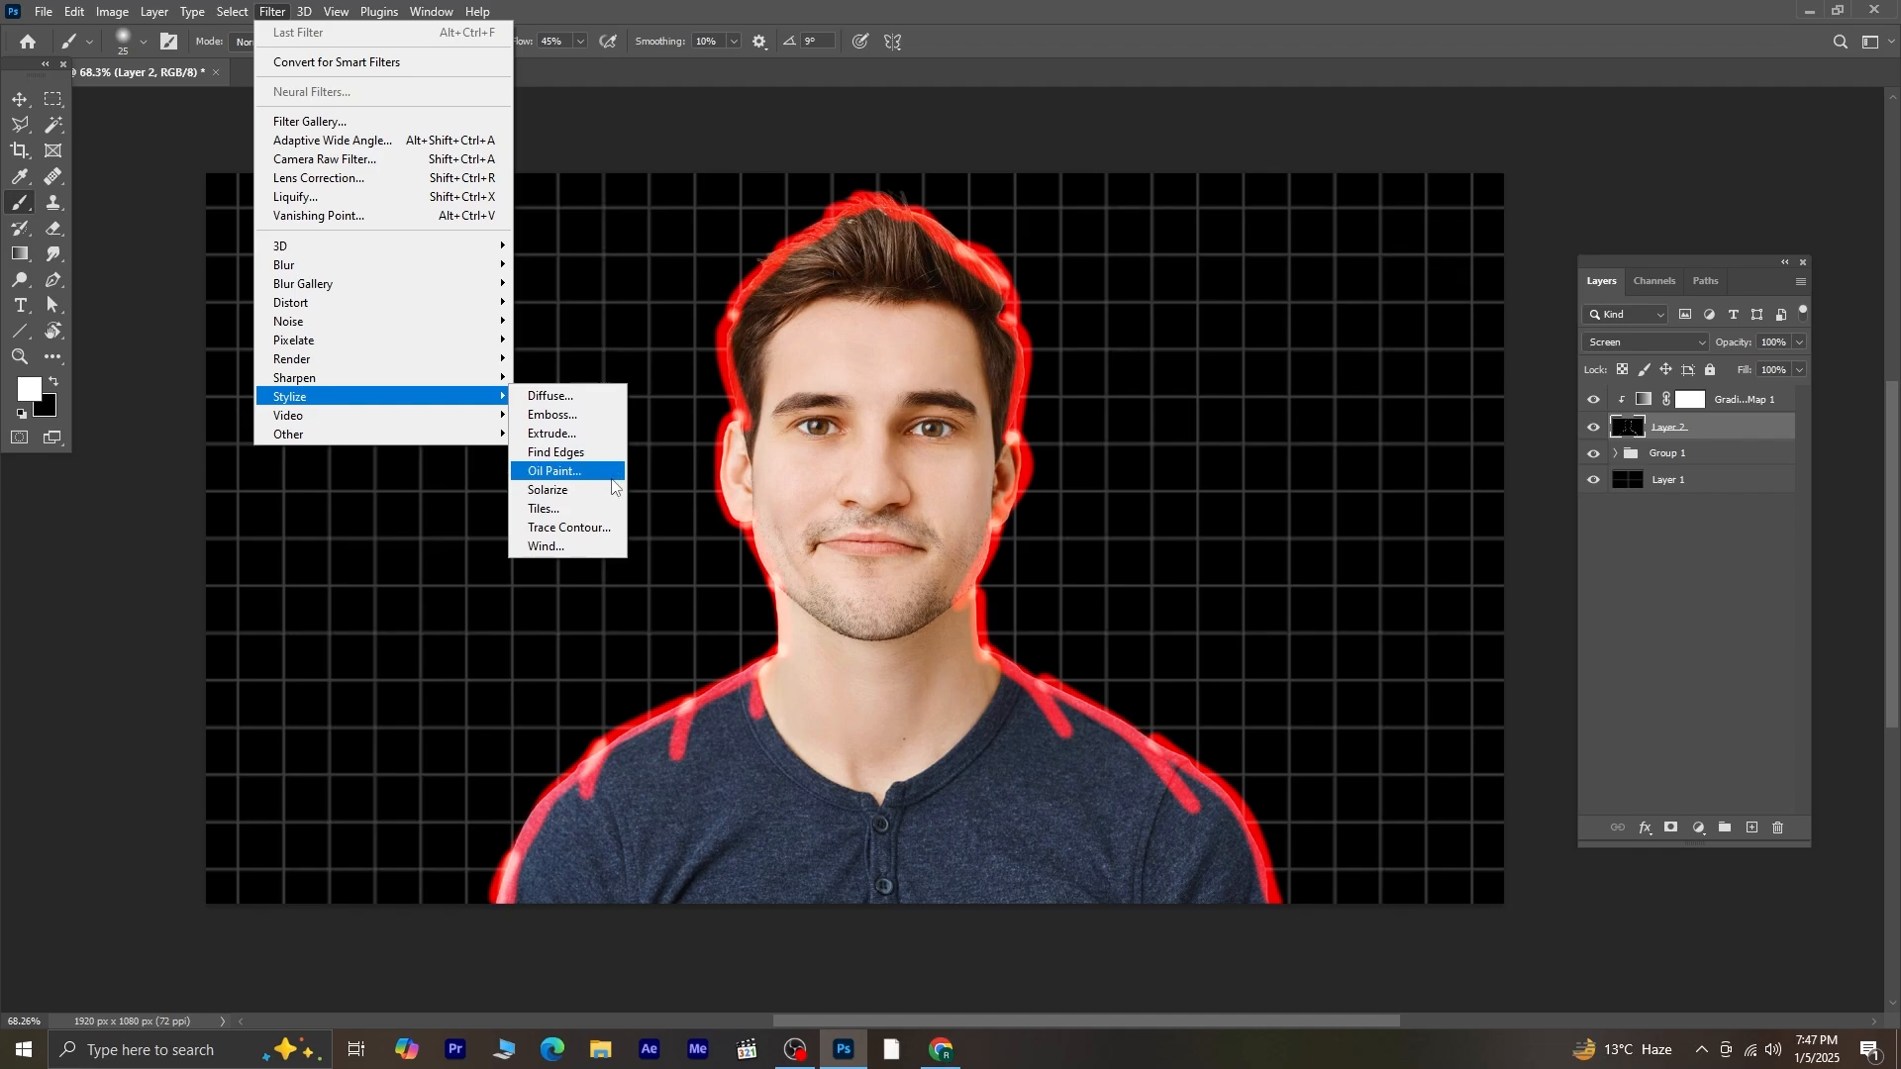
left_click(555, 471)
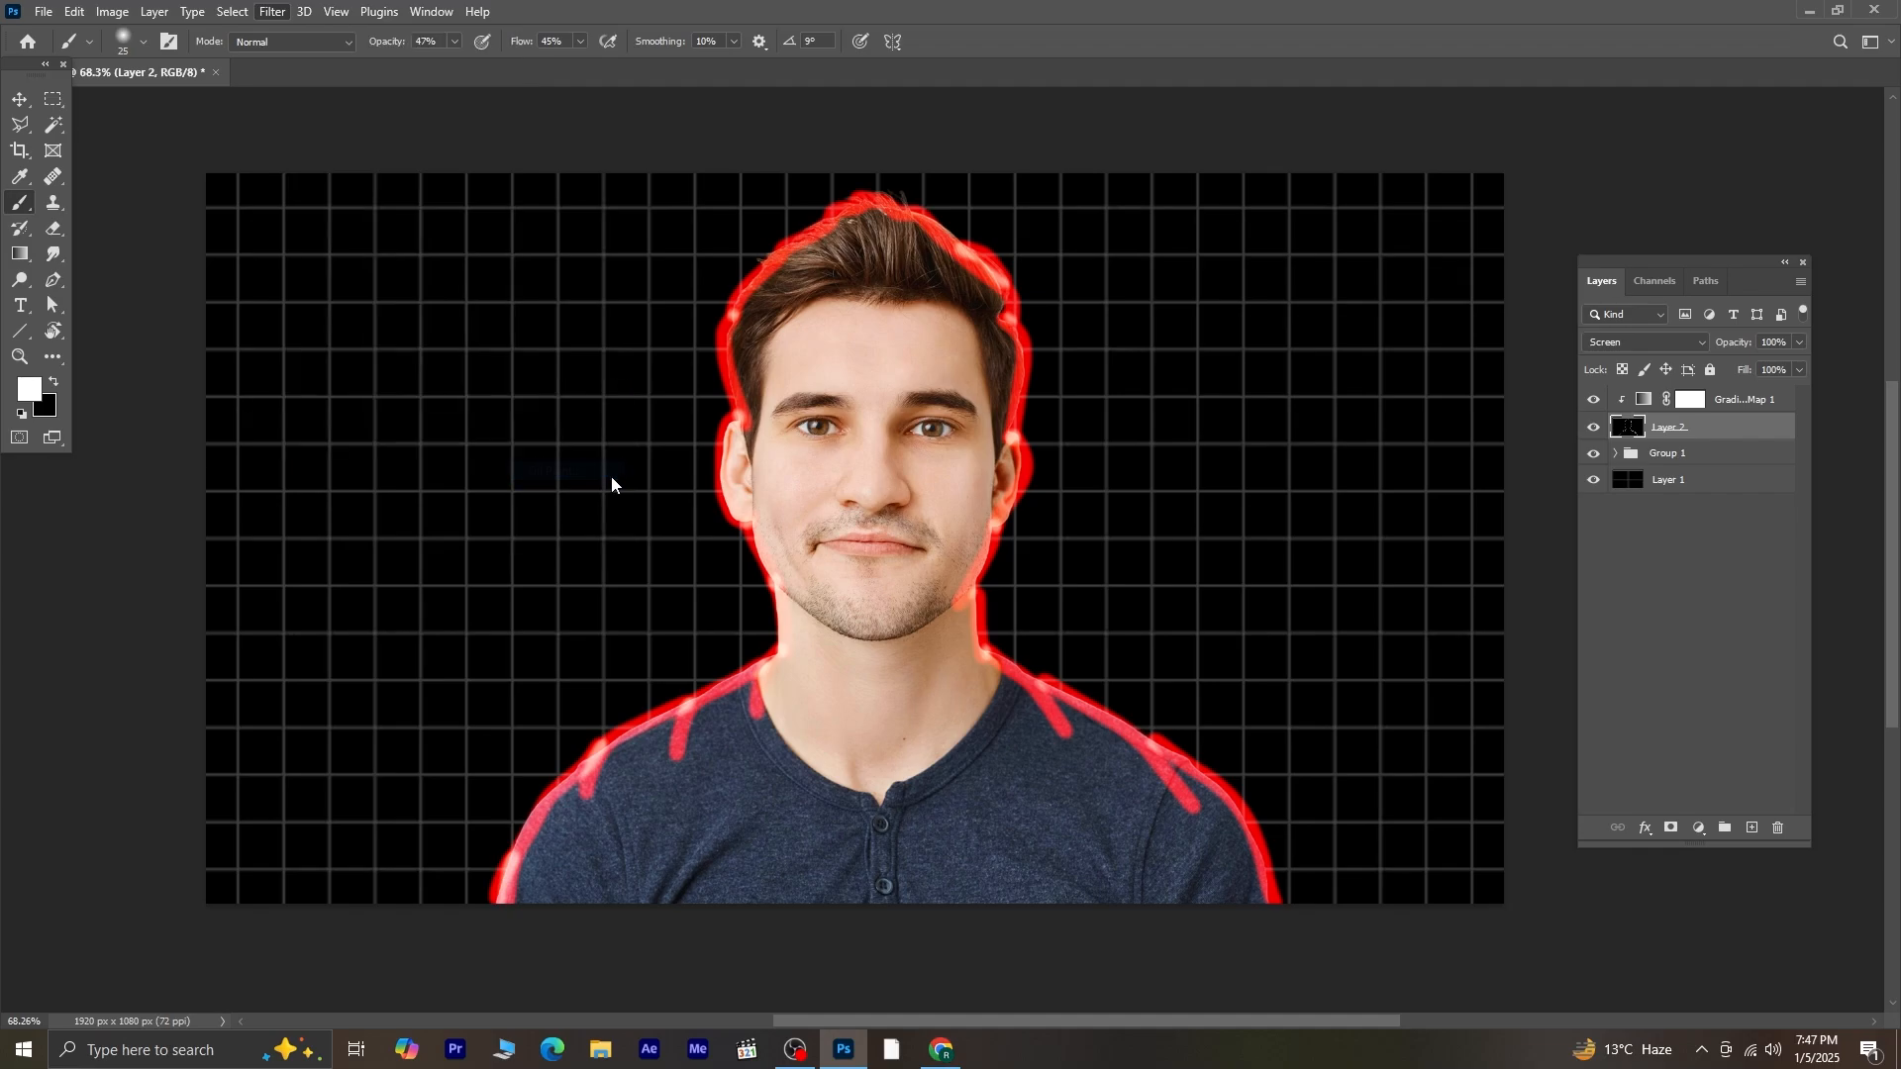
left_click_drag(995, 430, 1101, 455)
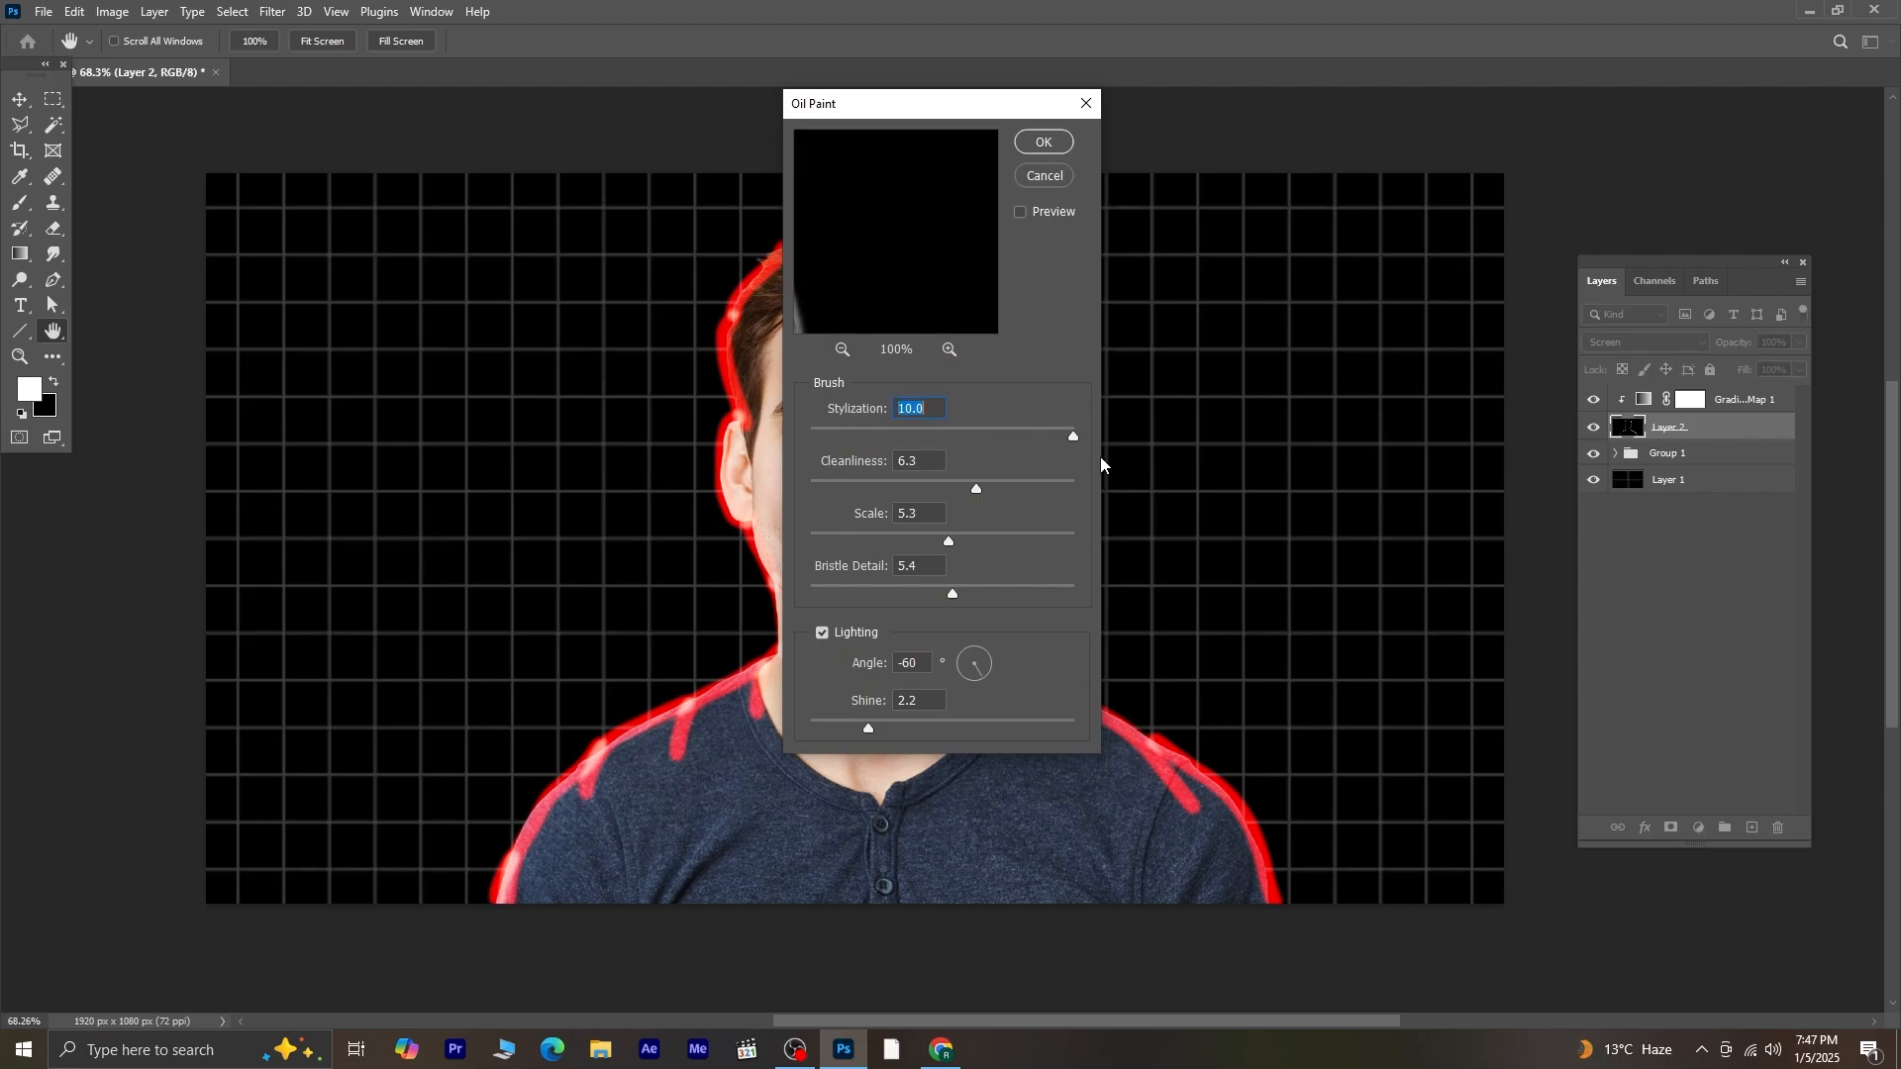
left_click_drag(977, 488, 1157, 543)
left_click_drag(955, 592, 1120, 600)
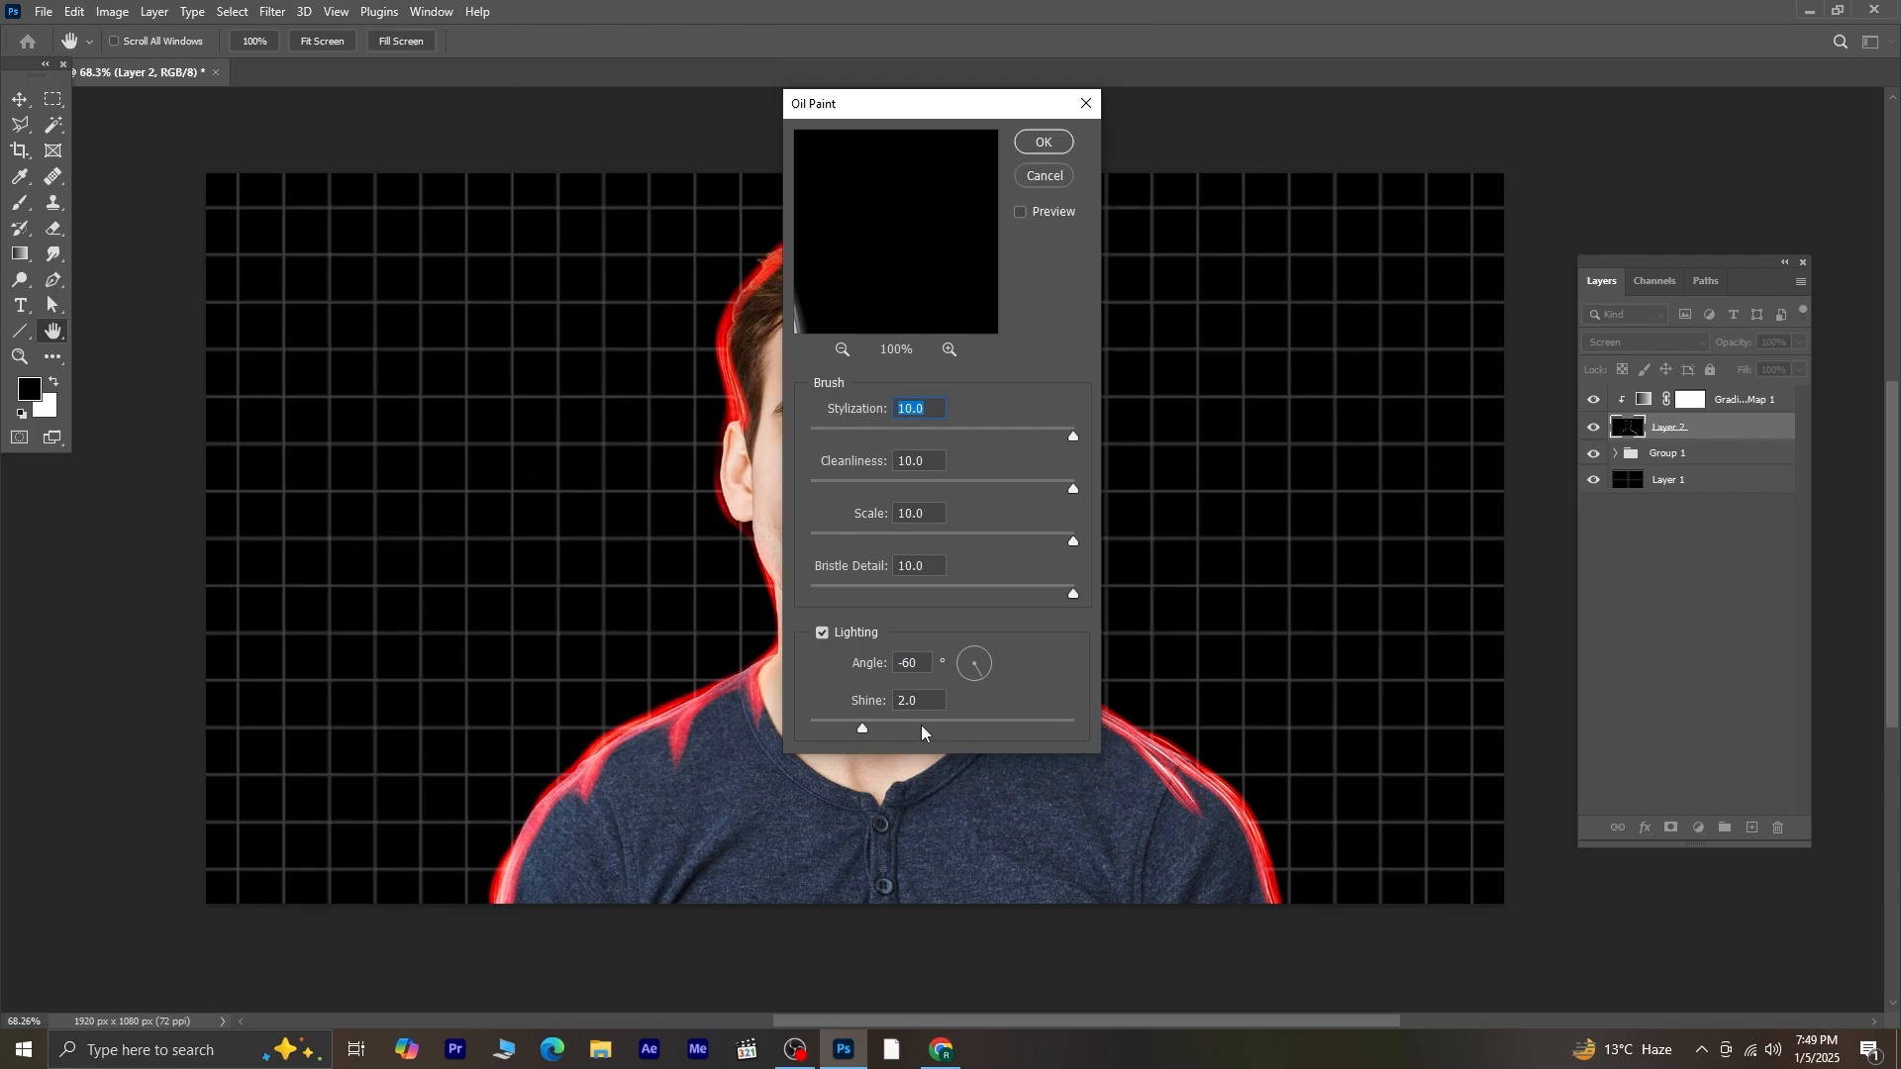
left_click(1043, 141)
- Duplicate Layer 2 together with its clipped Gradient Map and place the copies below the portrait group
key("b")
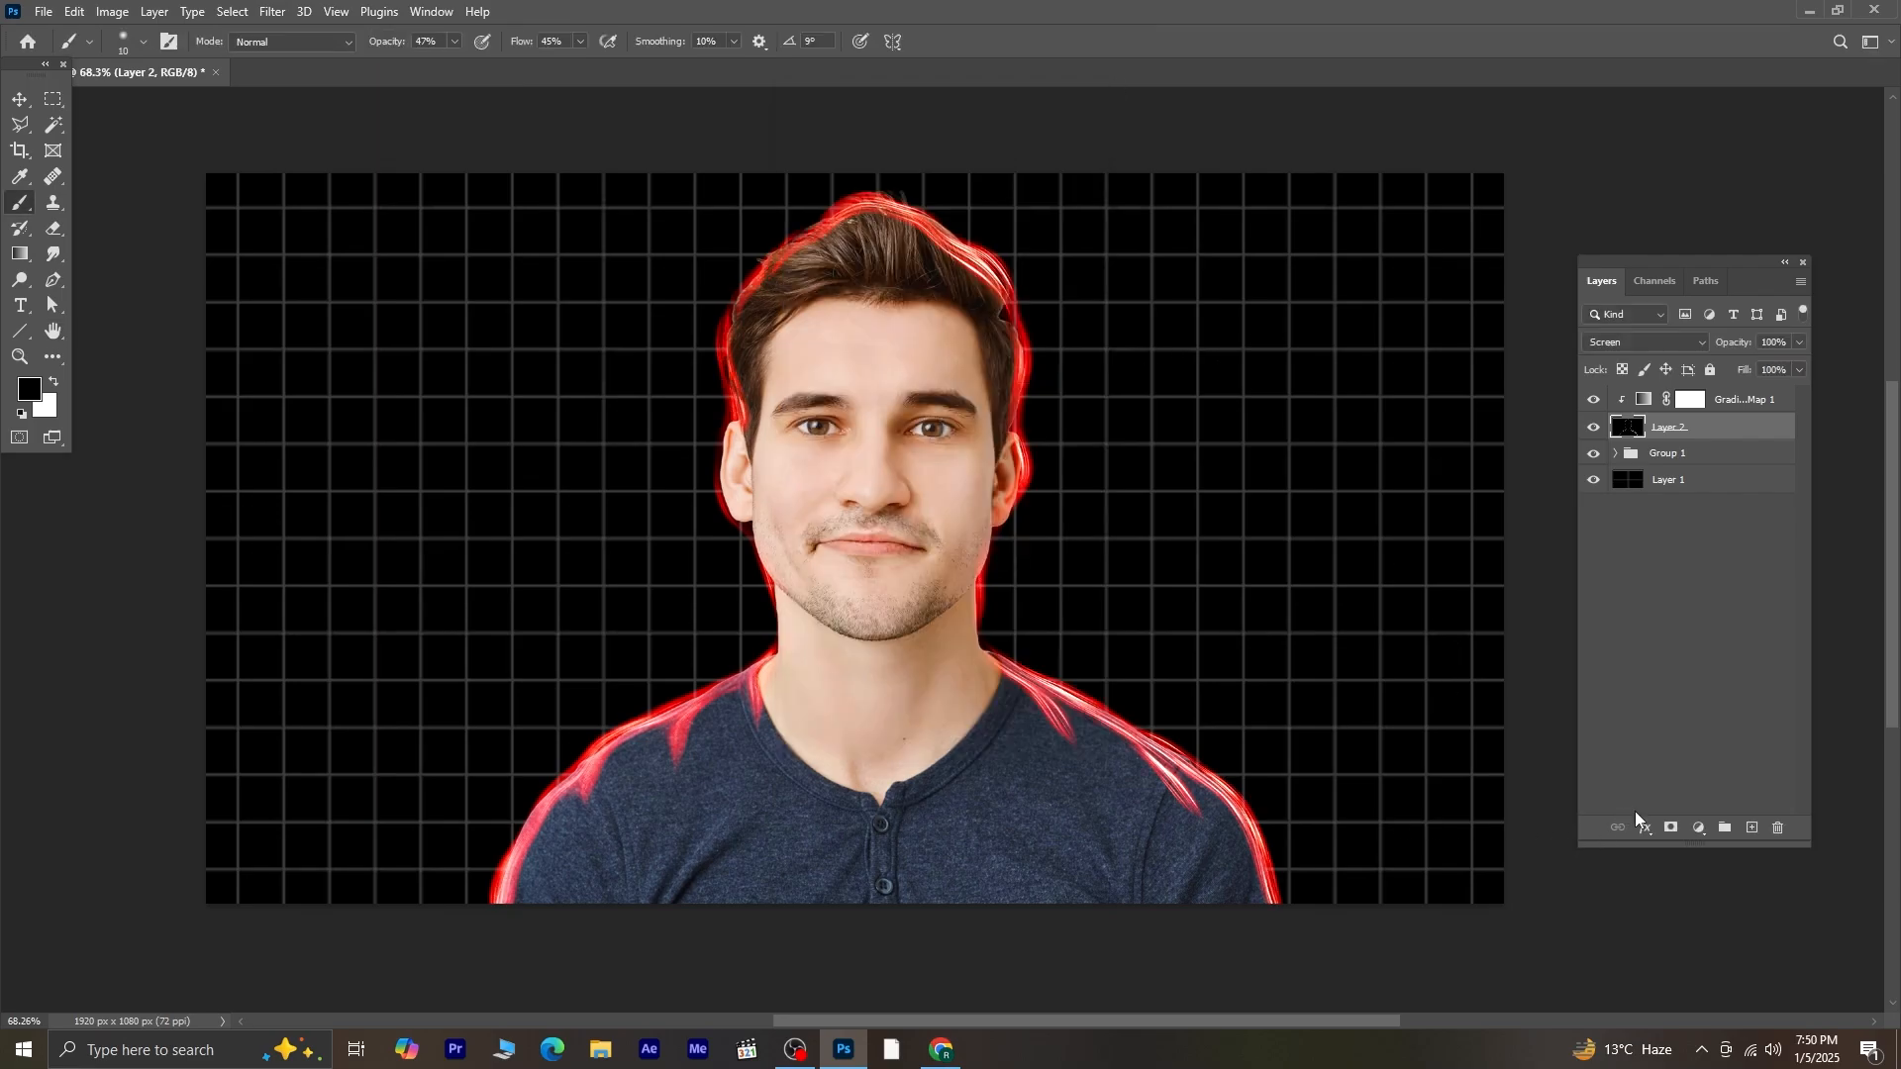
left_click(1758, 580)
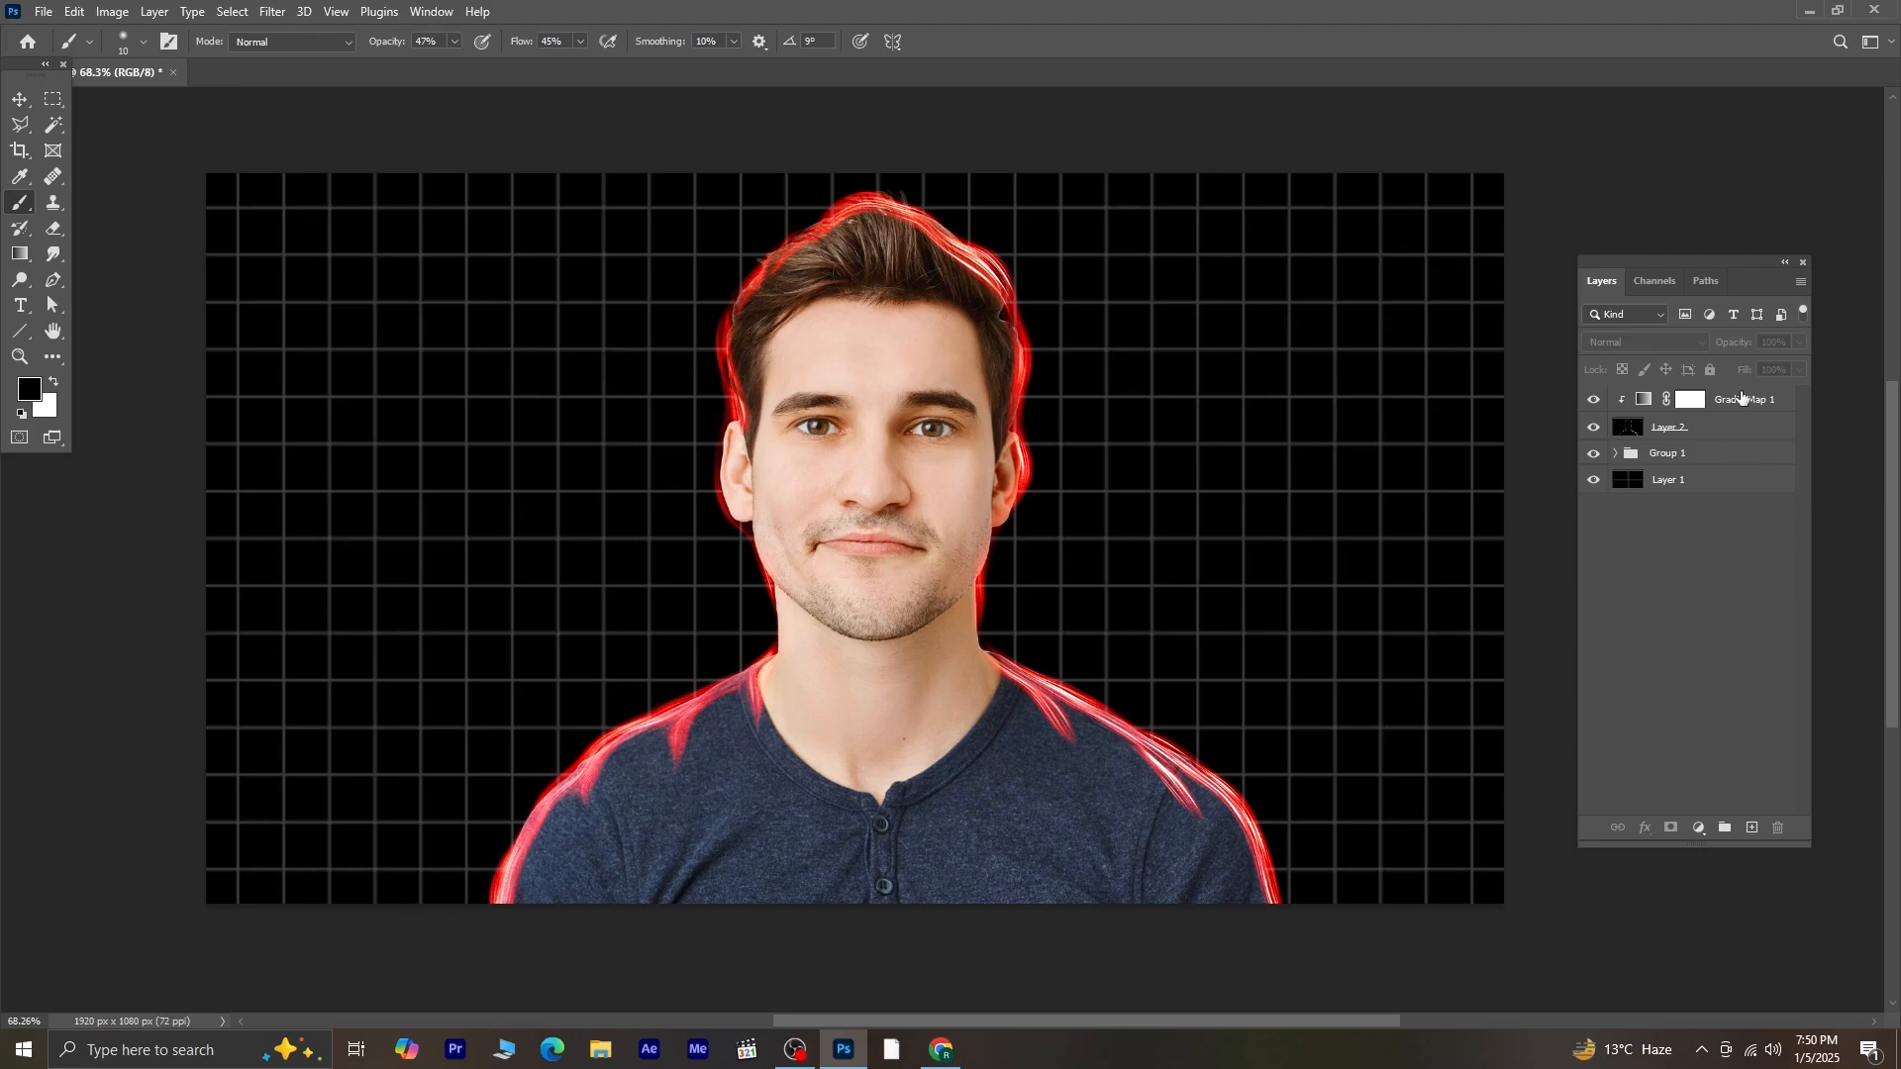
left_click(1739, 400)
left_click(1736, 431)
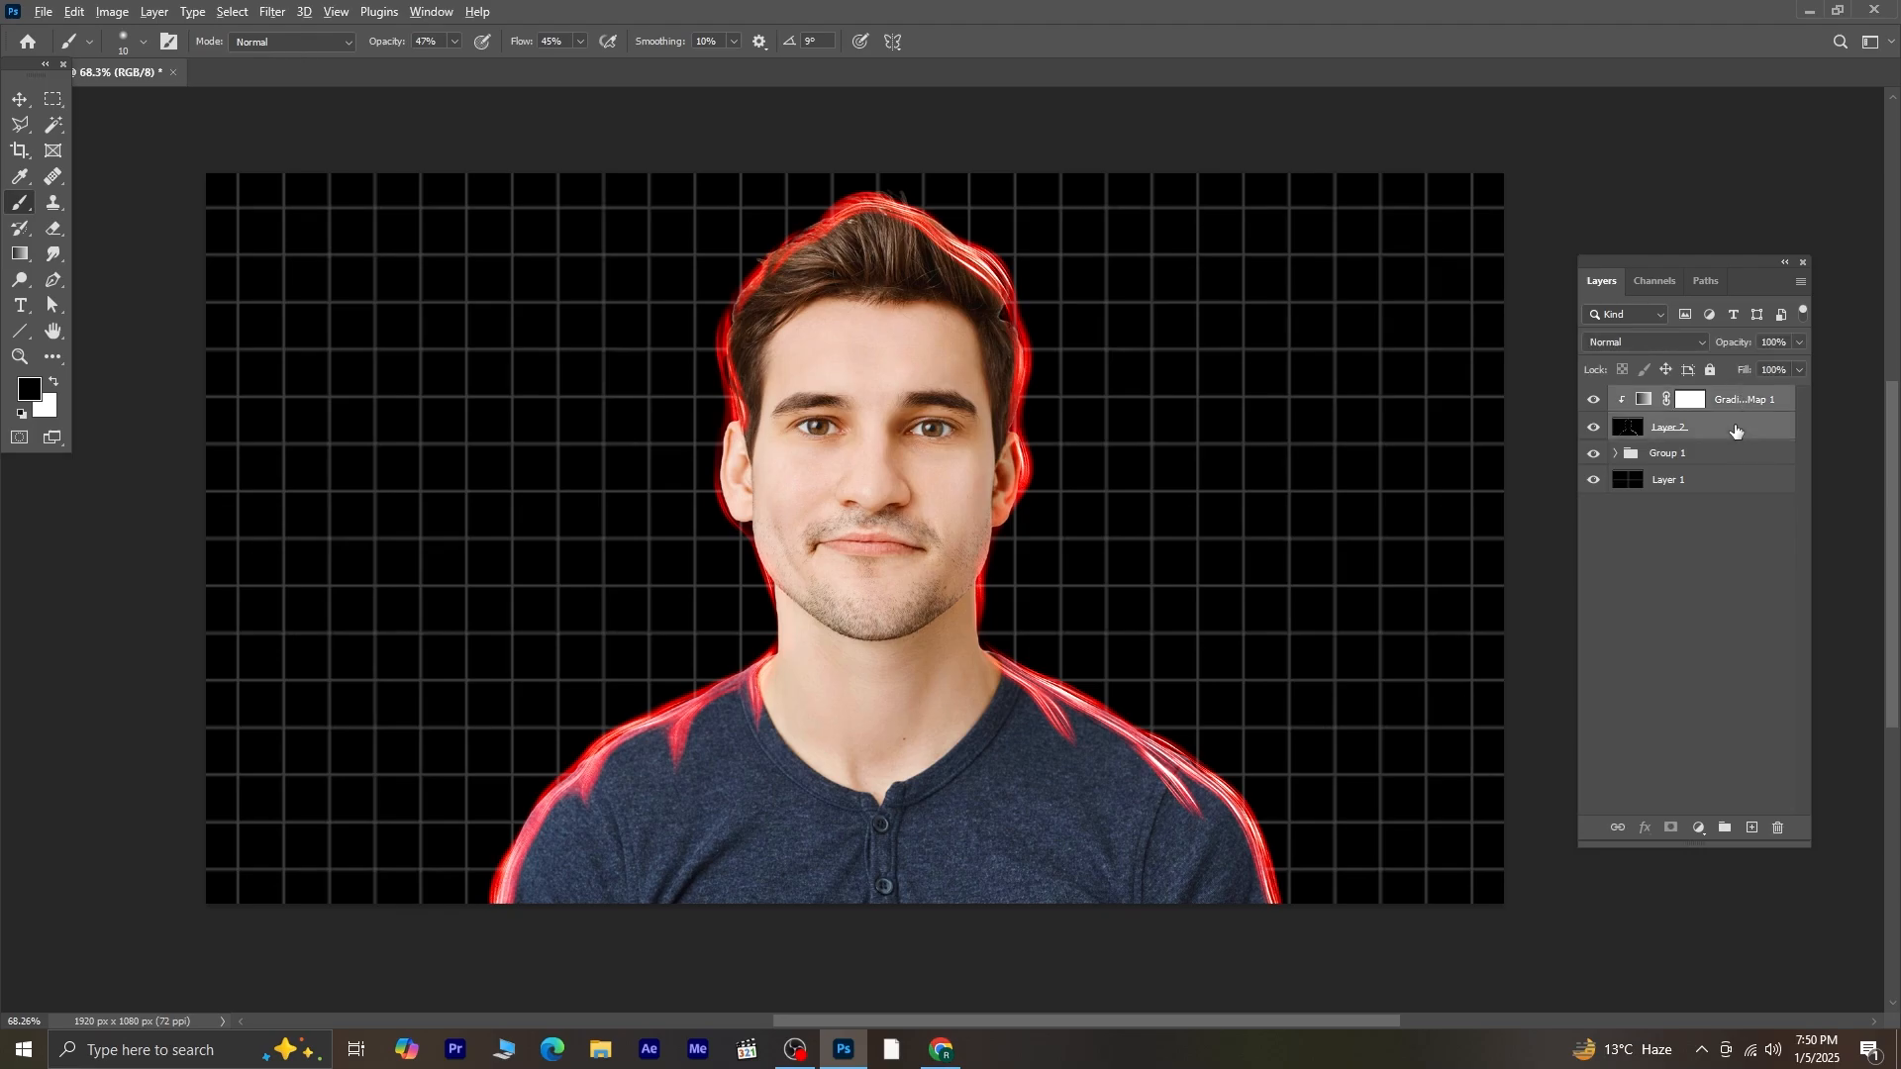
left_click_drag(1736, 431, 1736, 466)
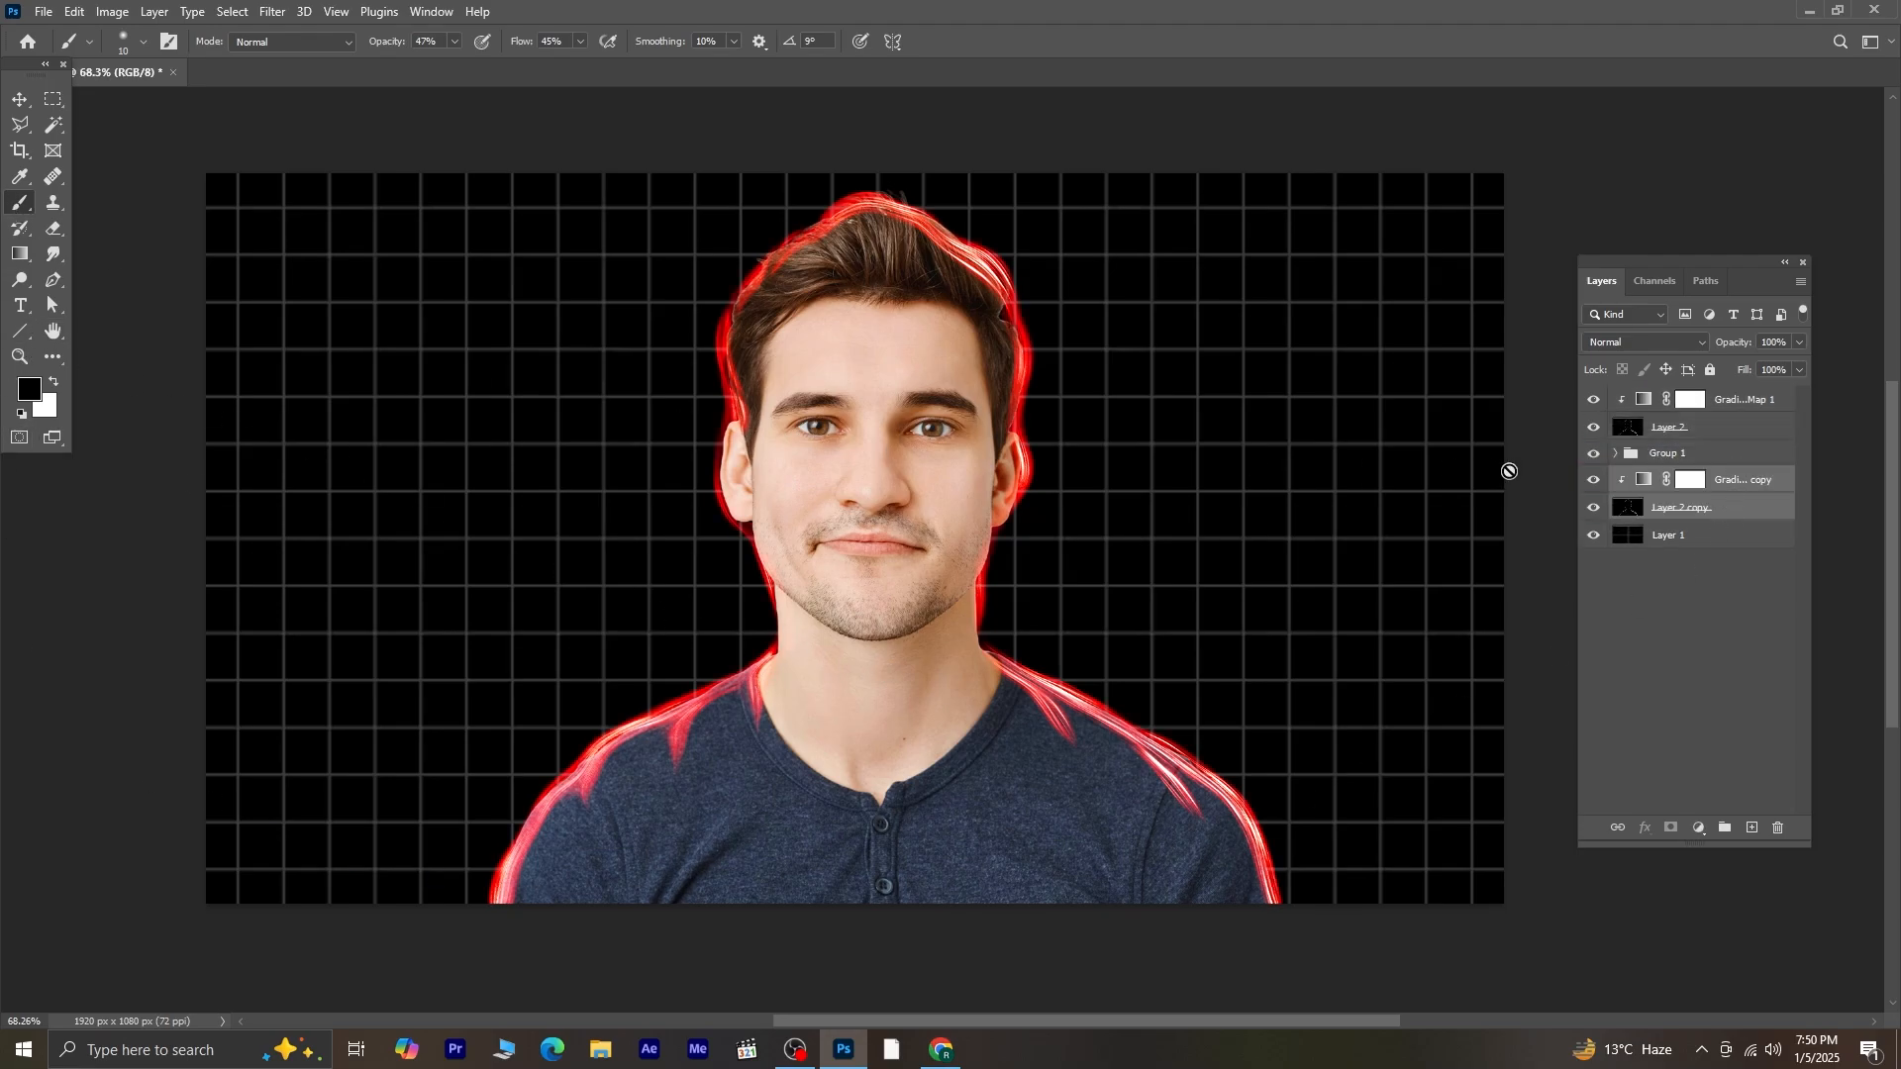
- Dab a soft glow behind the man on Layer 2 copy with a white 1400 px brush
left_click(1714, 571)
left_click(1742, 511)
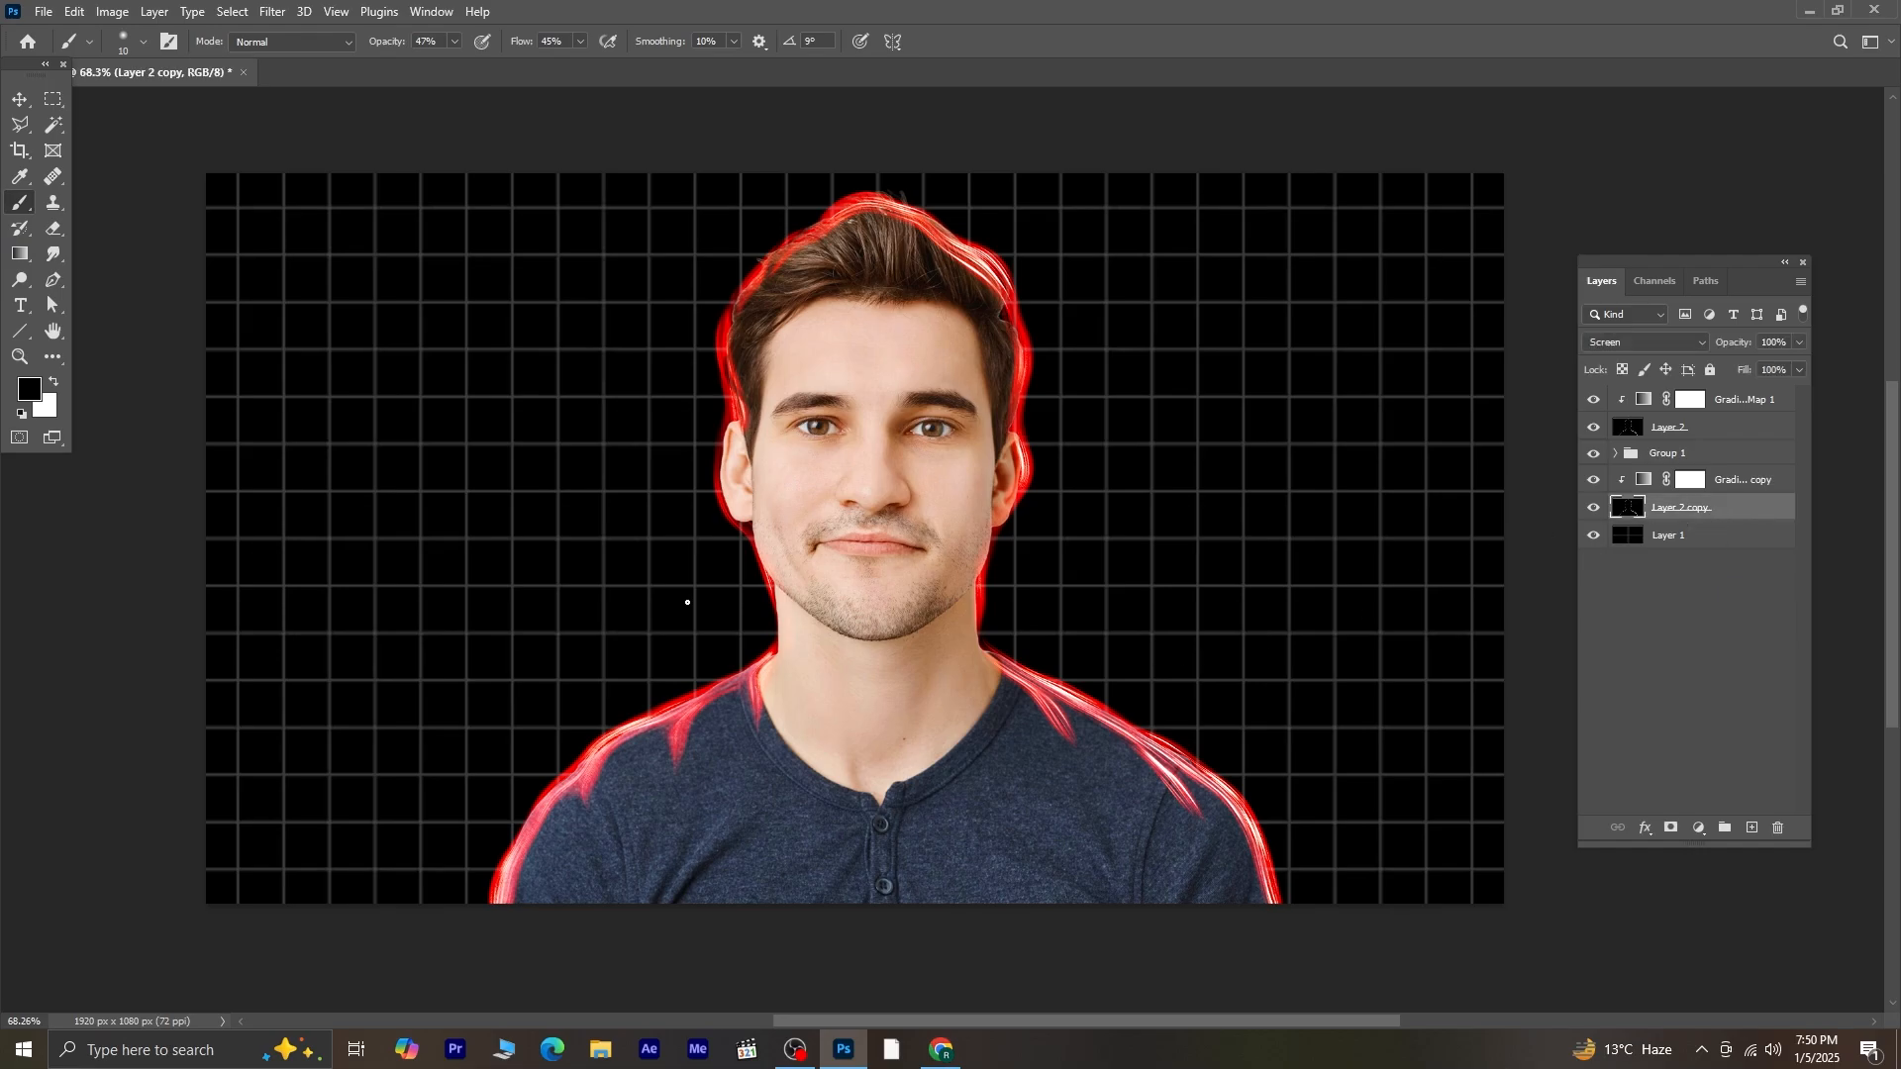
key("x")
key("bracketright")
key("bracketright")
key("bracketright")
key("bracketright")
key("bracketright")
key("bracketright")
key("bracketright")
key("bracketright")
key("bracketright")
key("bracketright")
key("bracketright")
key("bracketright")
key("bracketright")
key("bracketright")
key("bracketright")
key("bracketright")
key("bracketright")
key("bracketright")
key("bracketright")
key("bracketright")
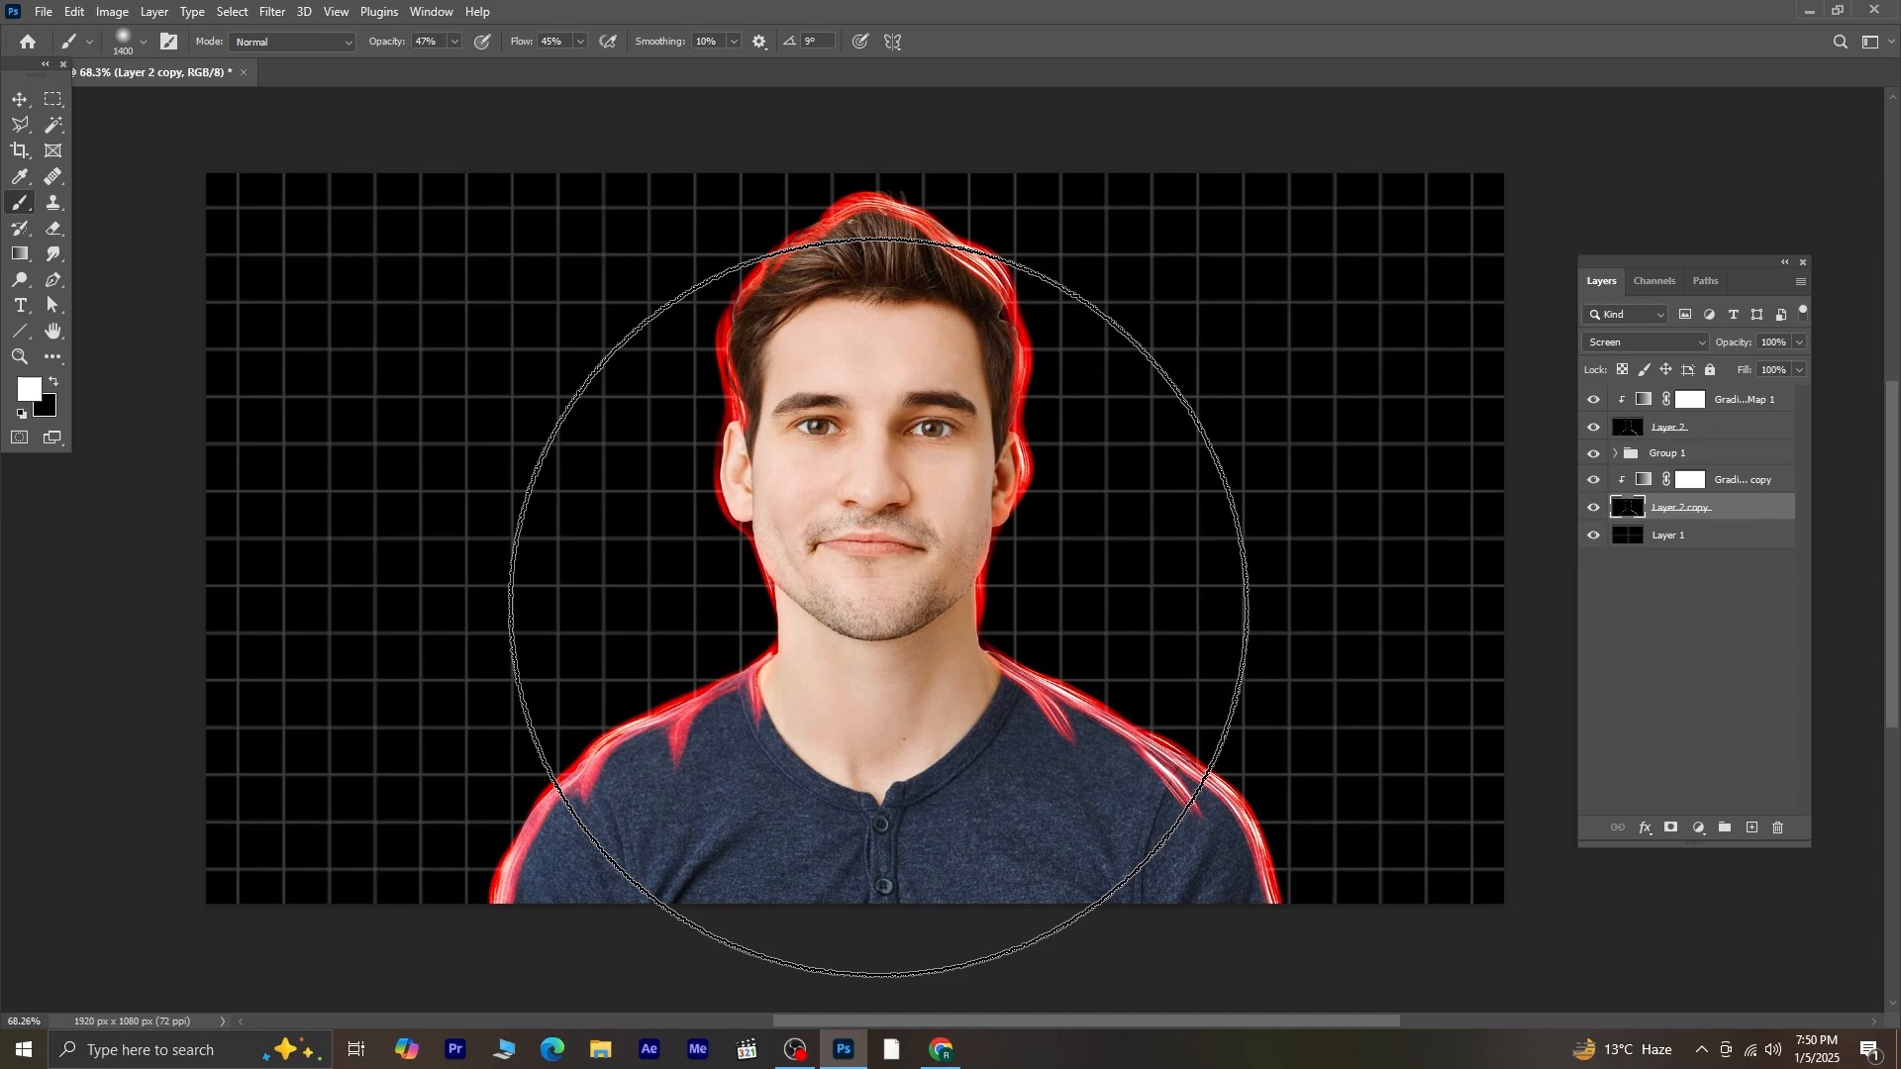
left_click(878, 606)
left_click(880, 610)
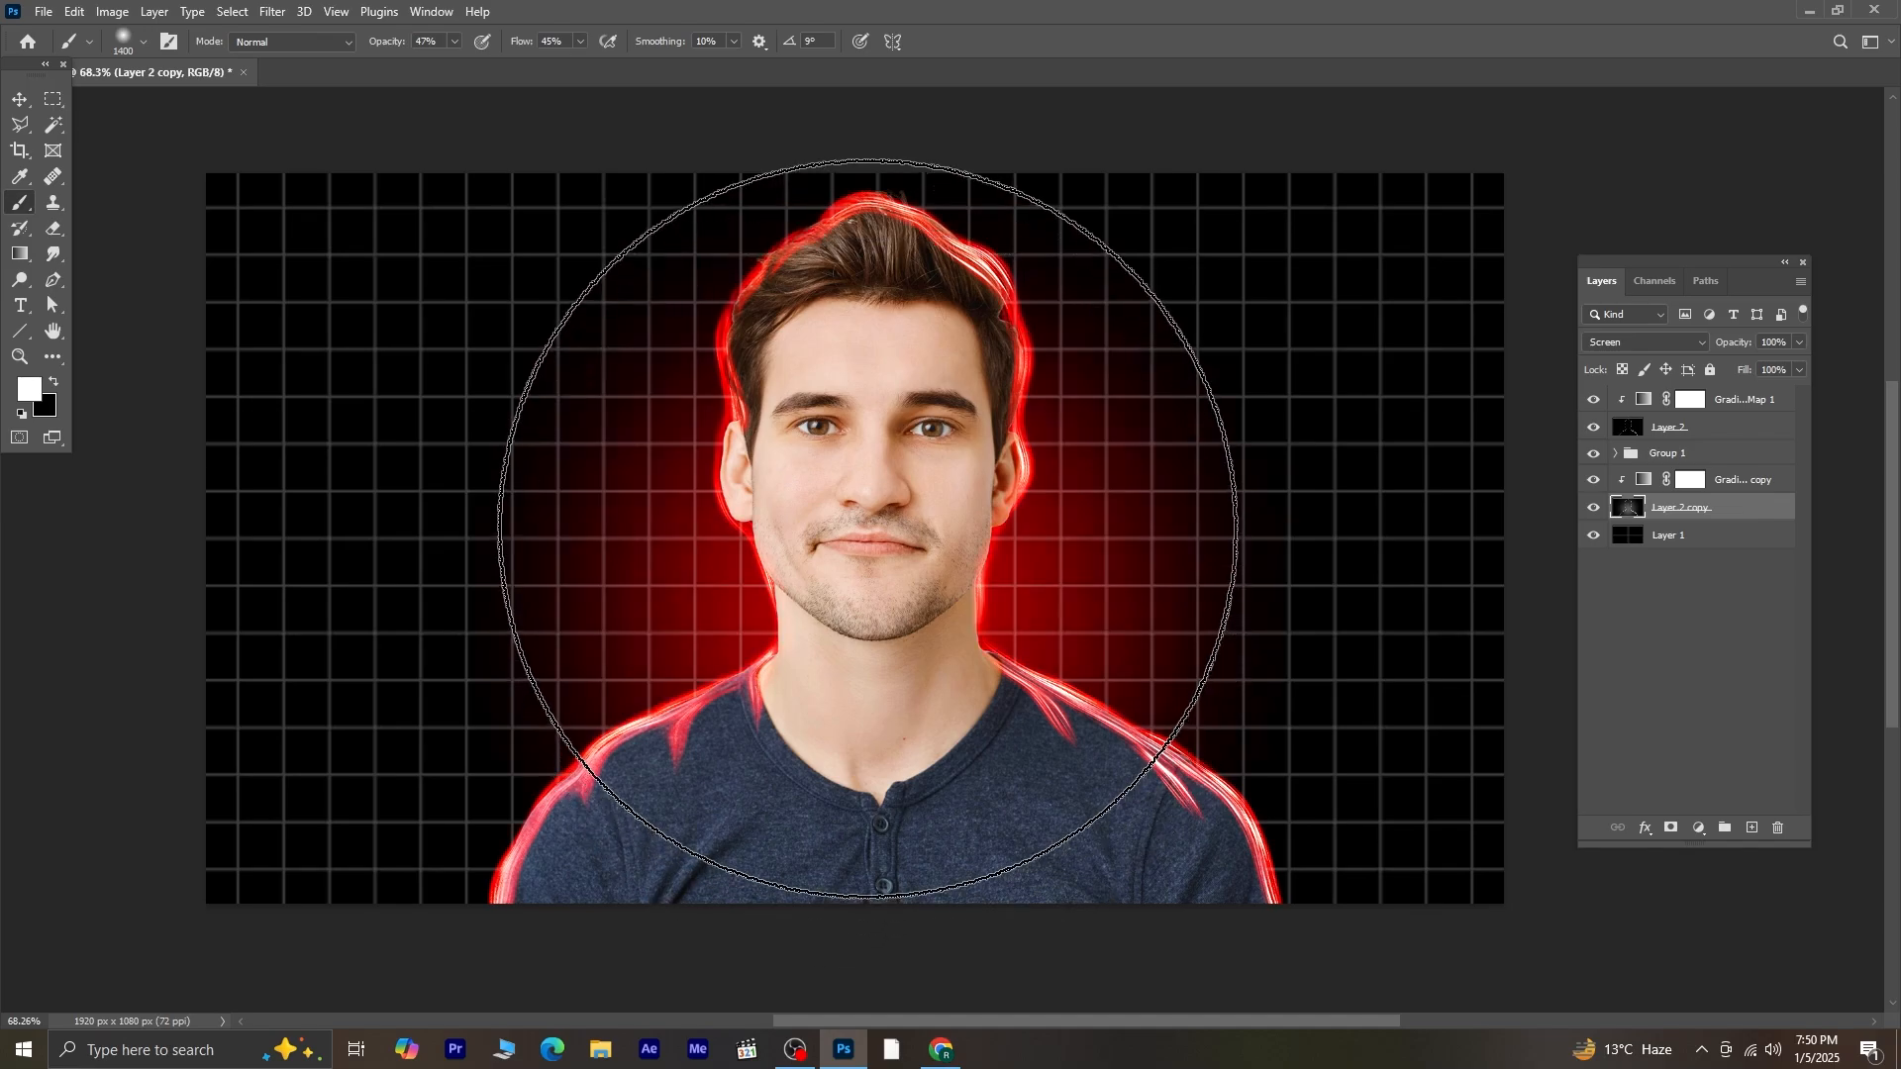
- Enlarge the brush to over 1800 px and dab a wider, stronger glow behind the man
key("bracketright")
key("bracketright")
key("bracketright")
key("bracketright")
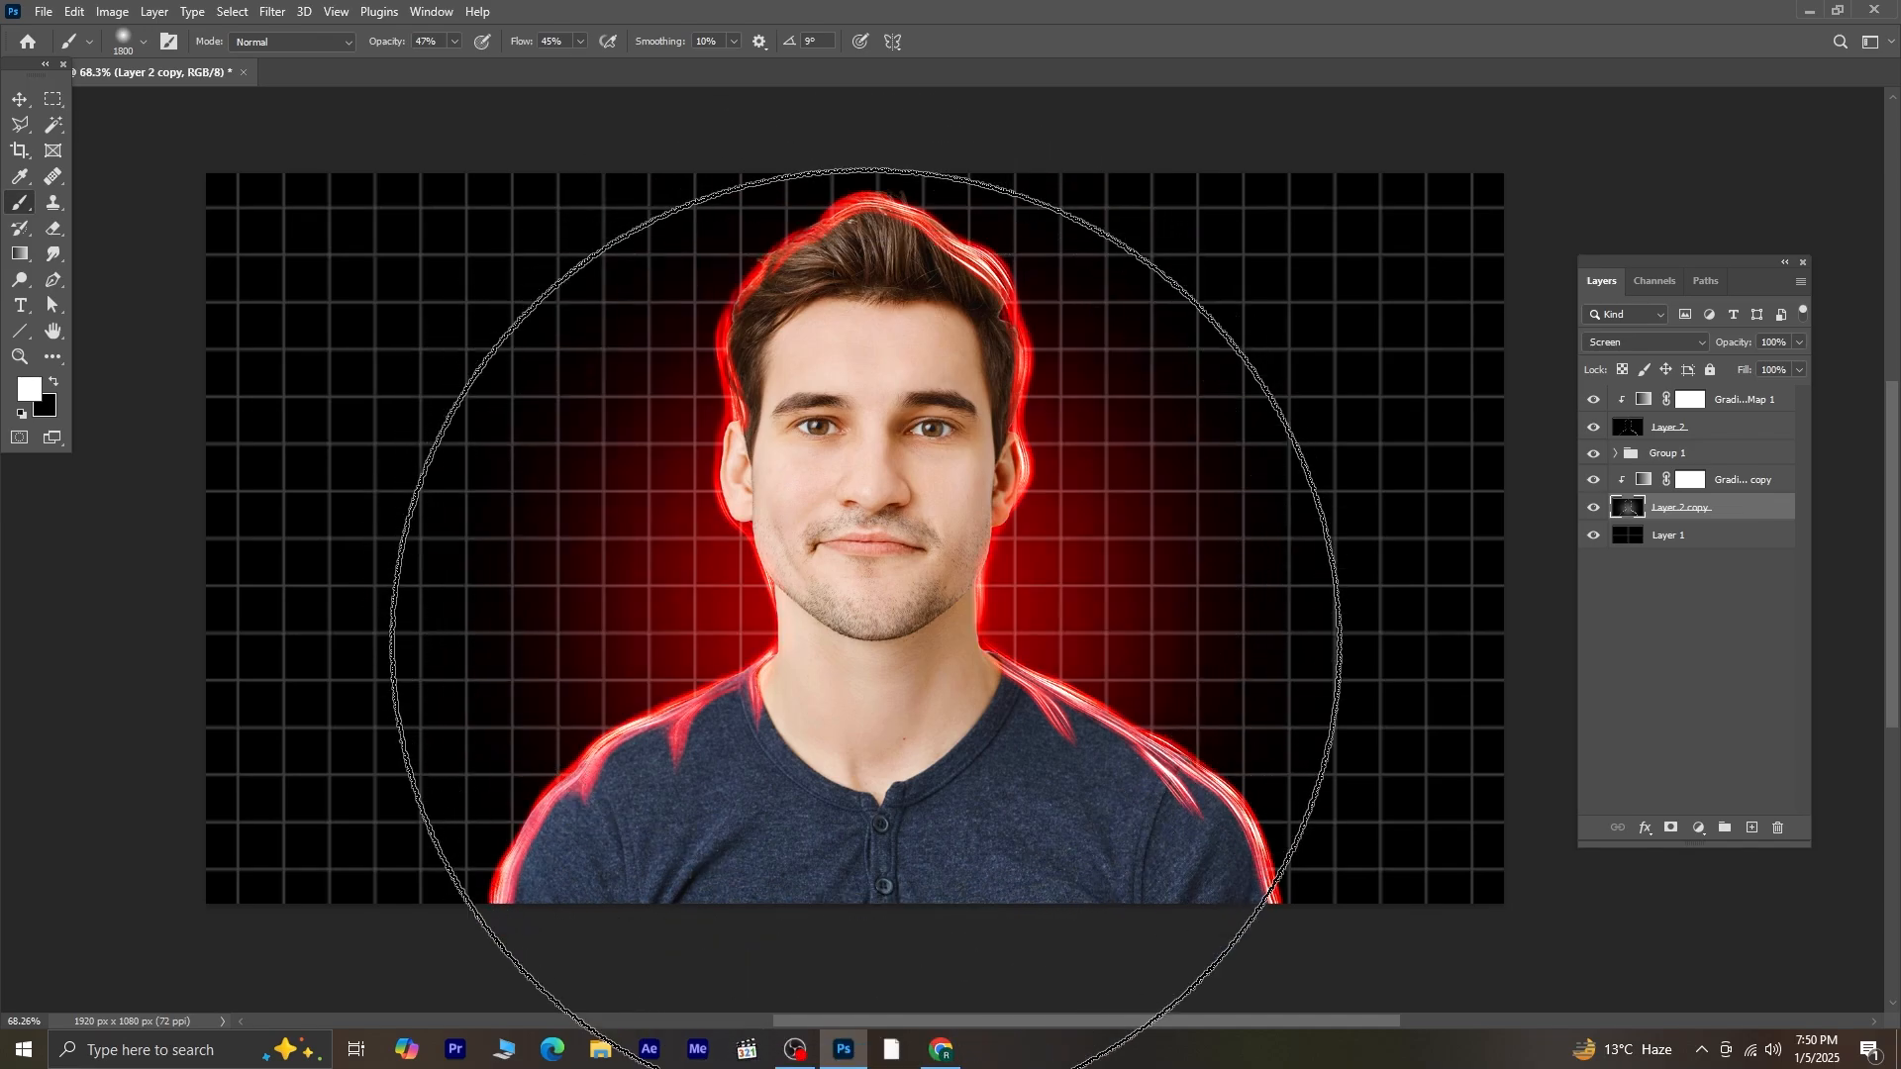
key("bracketright")
left_click(859, 665)
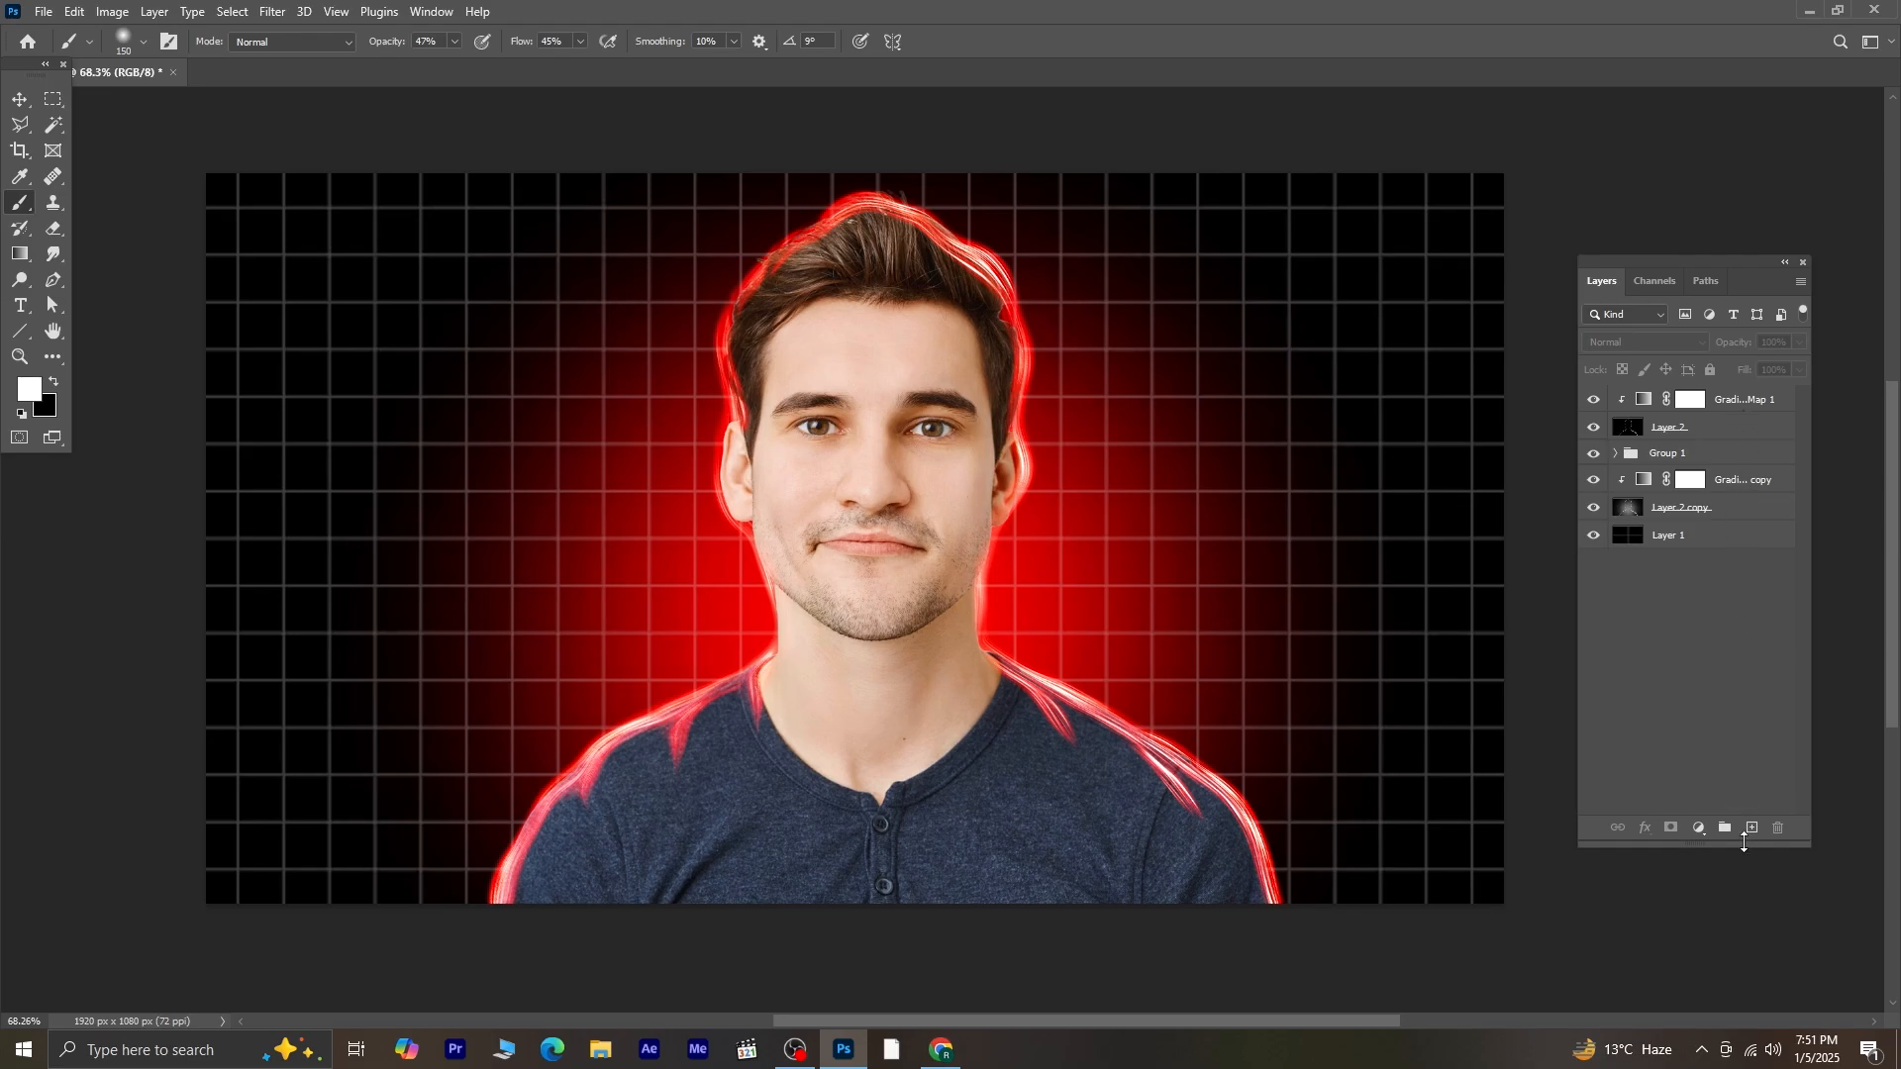
- Add a new layer on top of the stack and fill it with bright blue 00aeff
left_click(1753, 830)
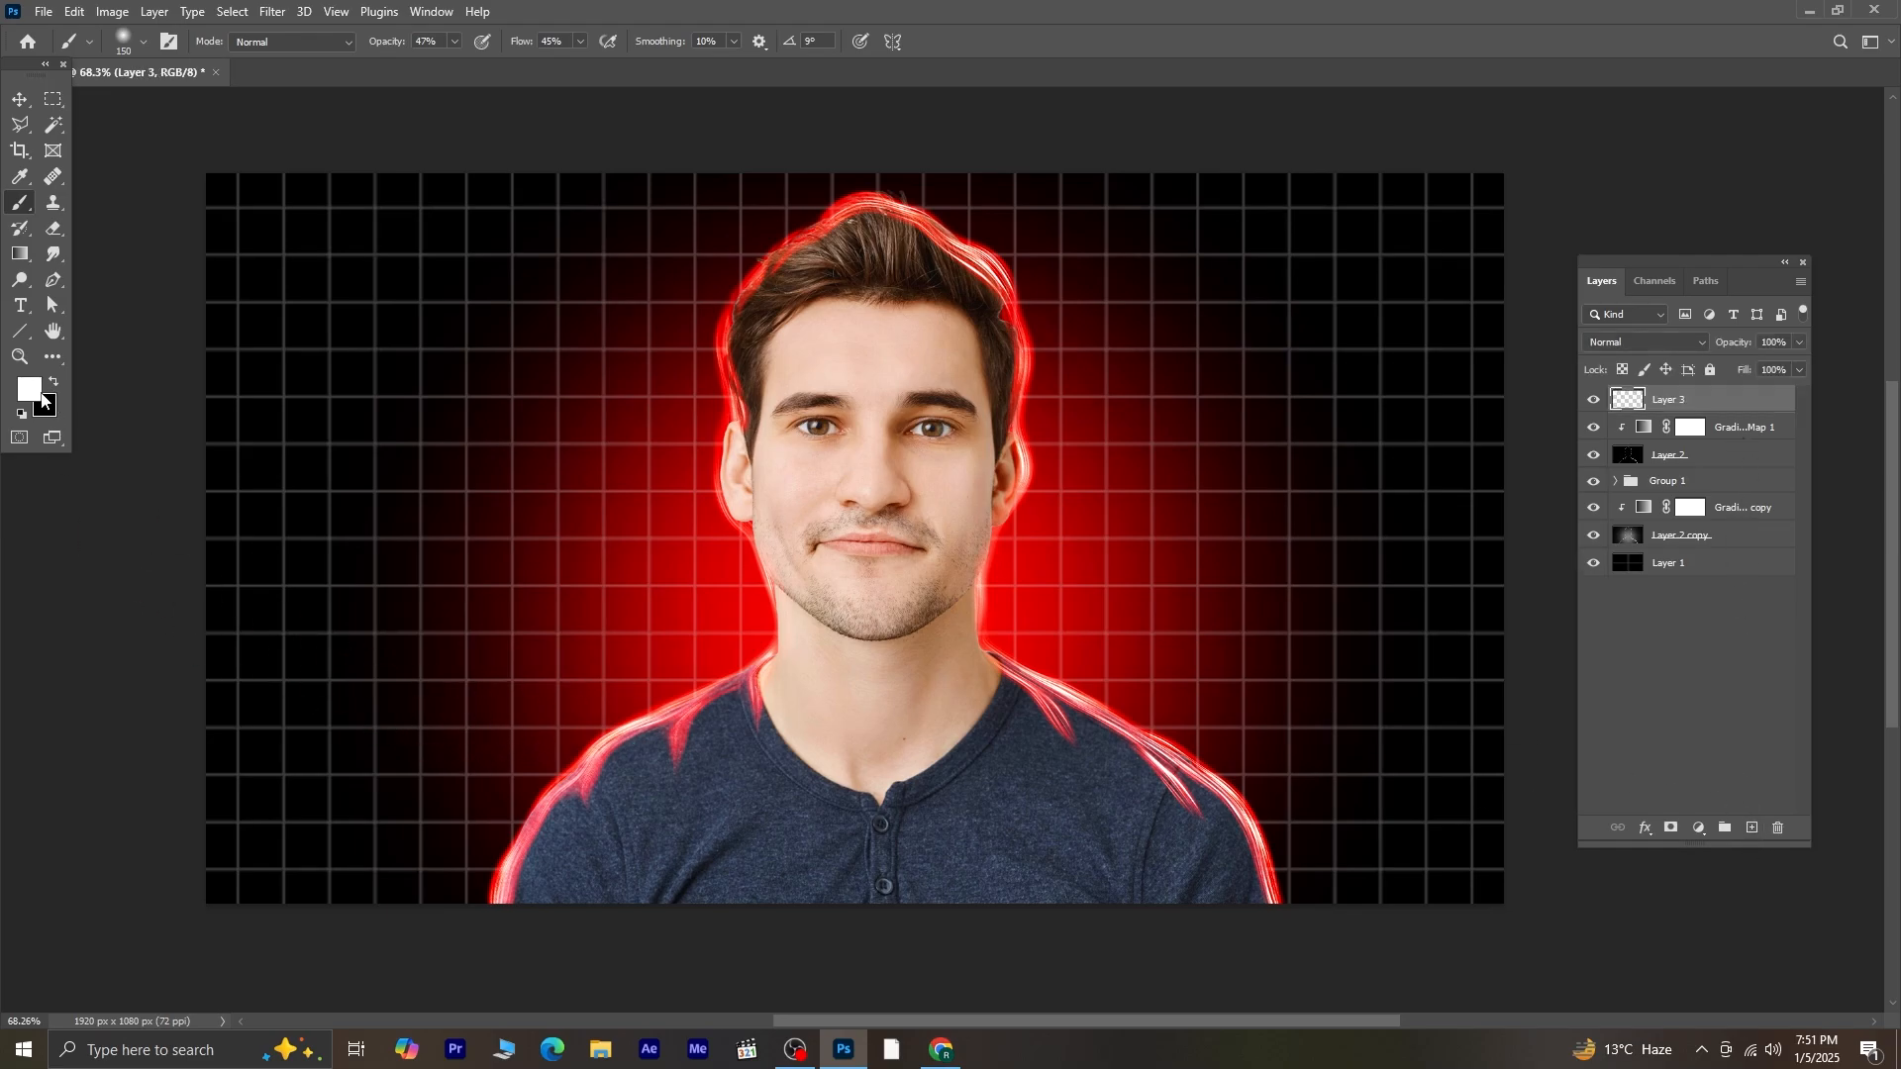
left_click(27, 391)
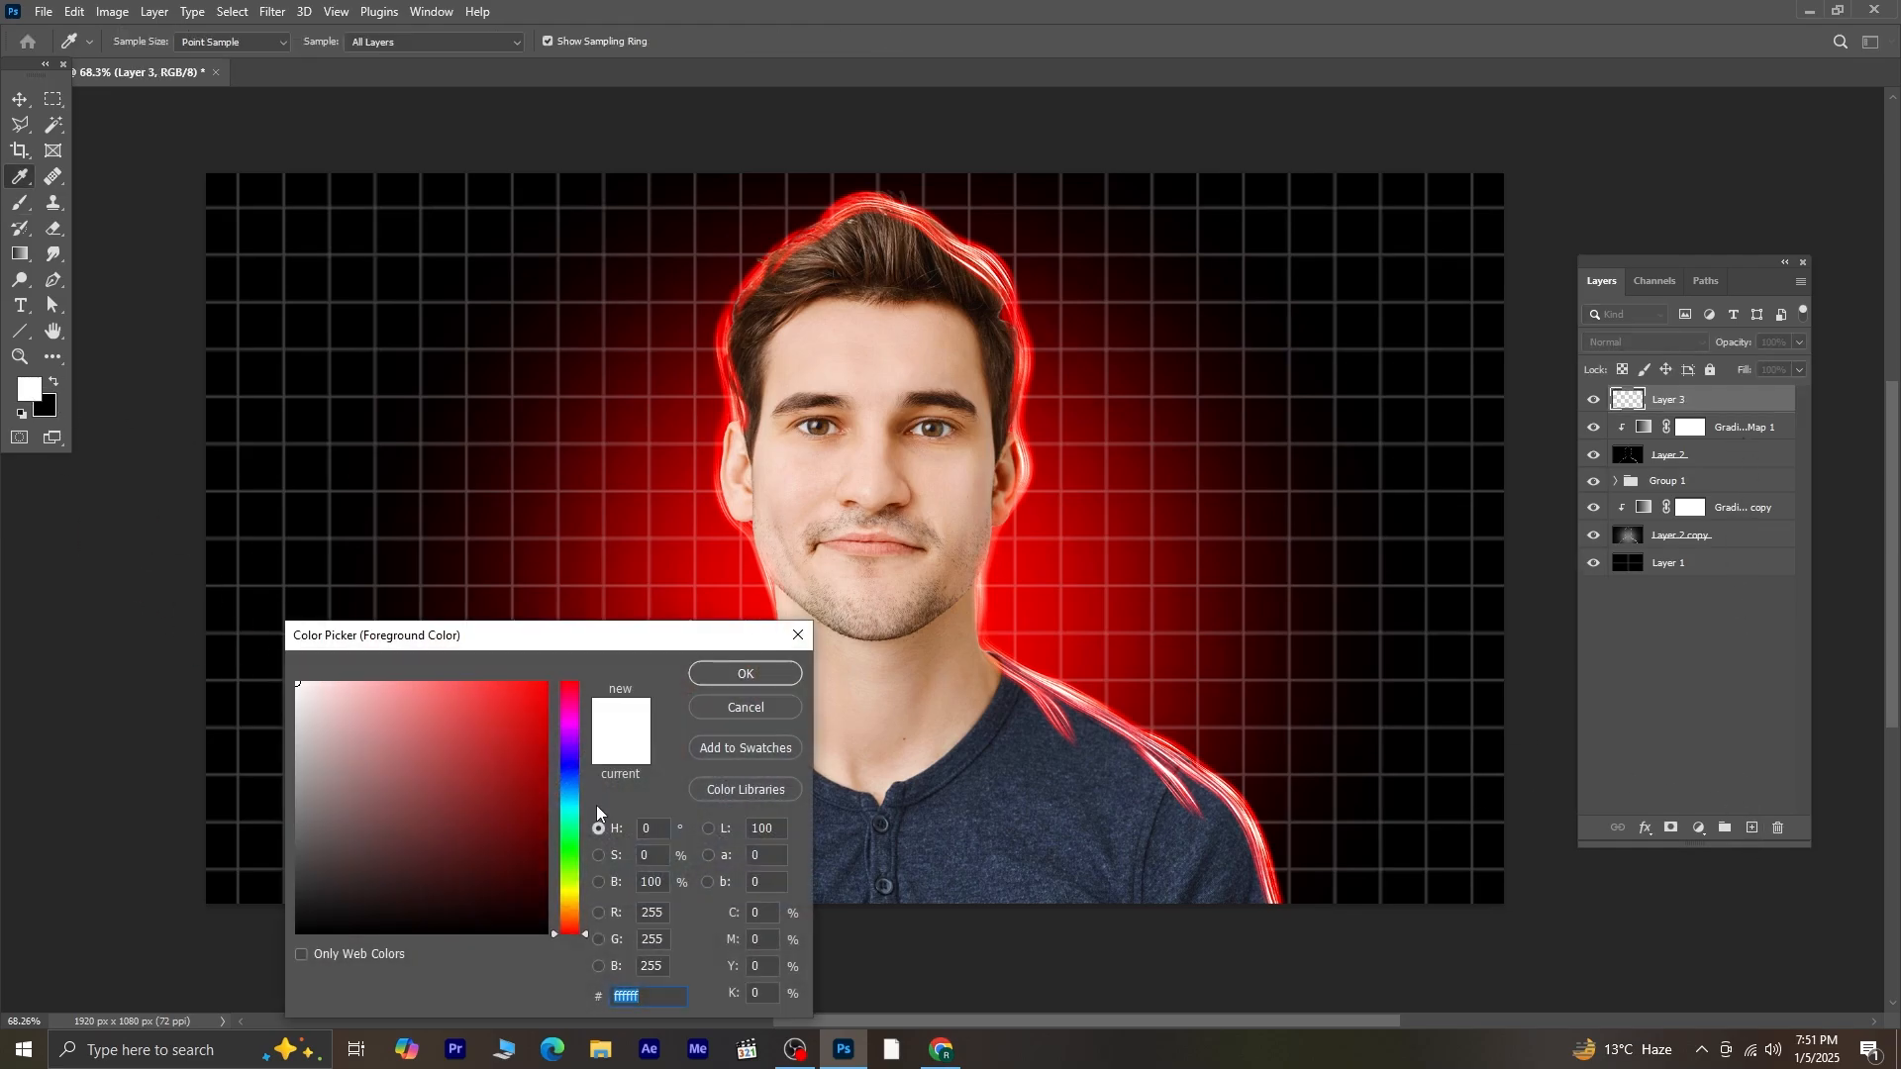
mouse_move(571, 812)
left_mouse_down()
mouse_move(572, 787)
mouse_move(571, 805)
left_mouse_up()
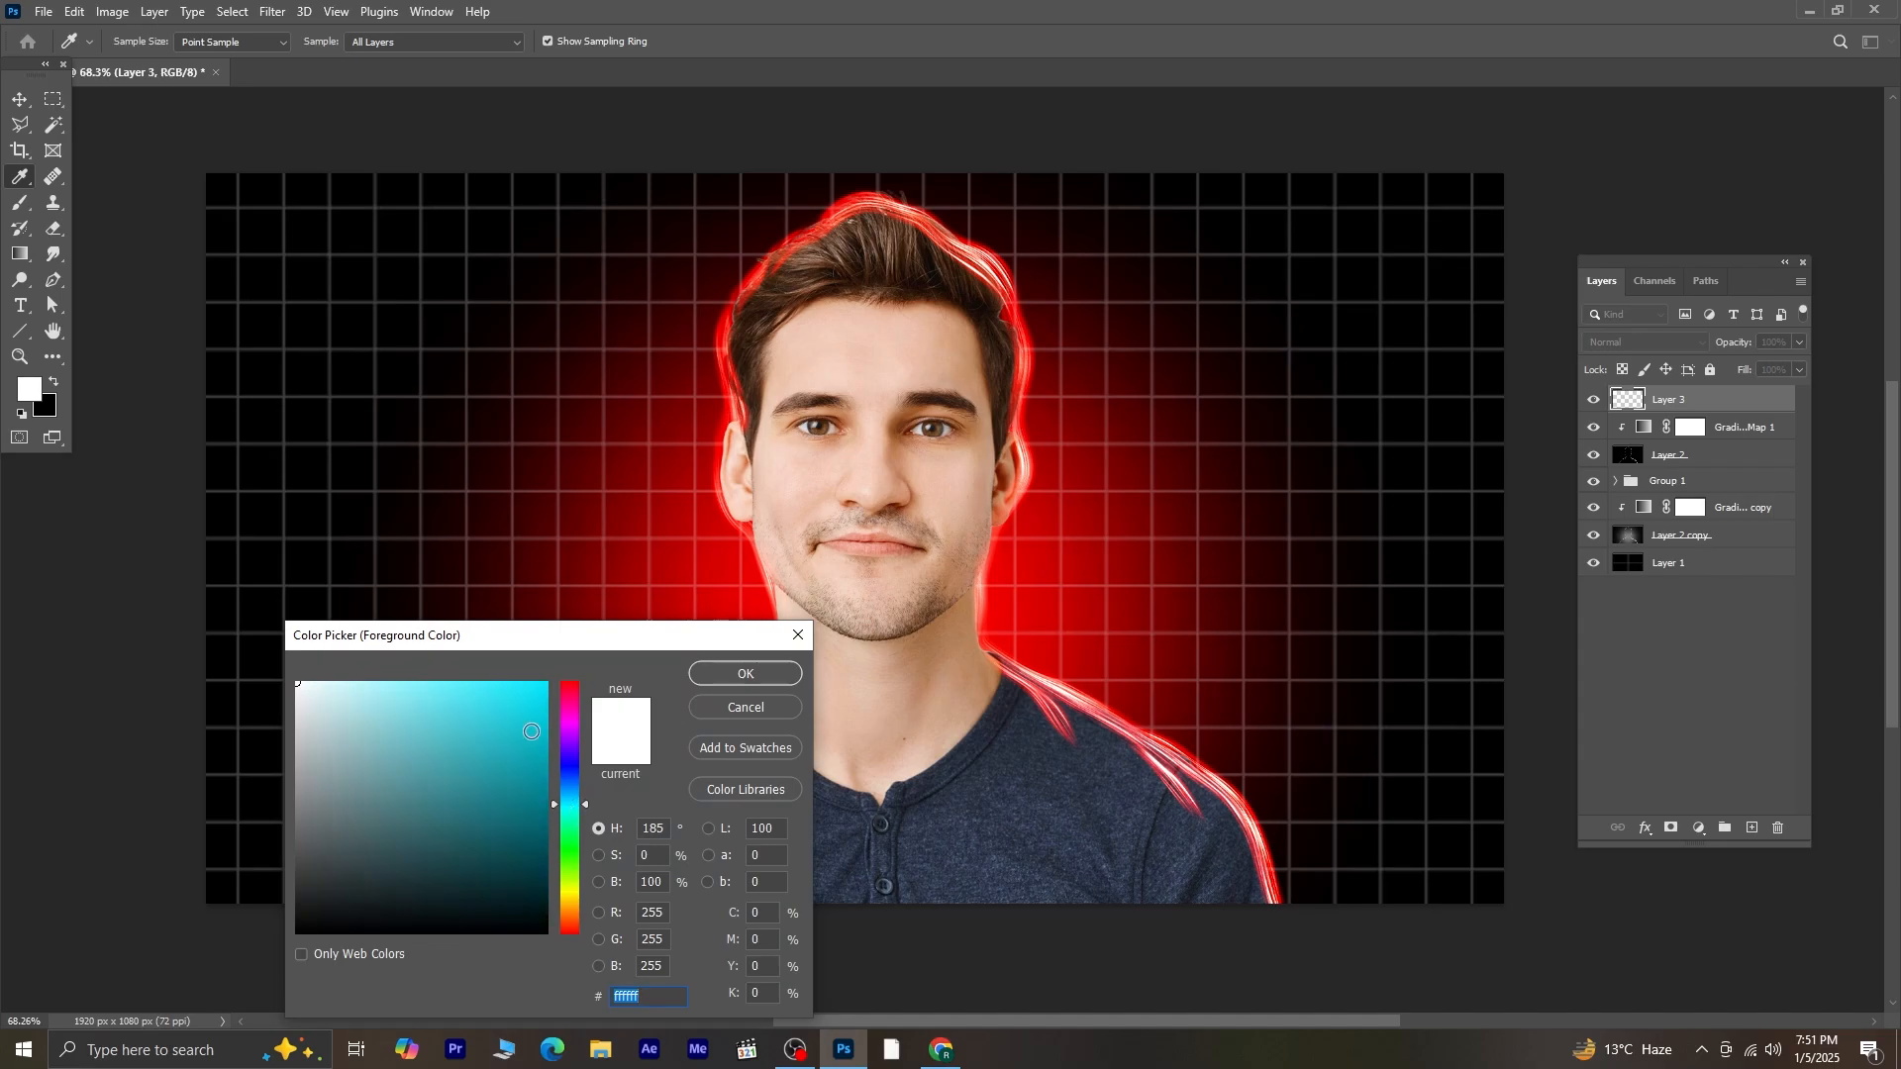
left_click_drag(532, 731, 586, 654)
left_click_drag(574, 809, 578, 794)
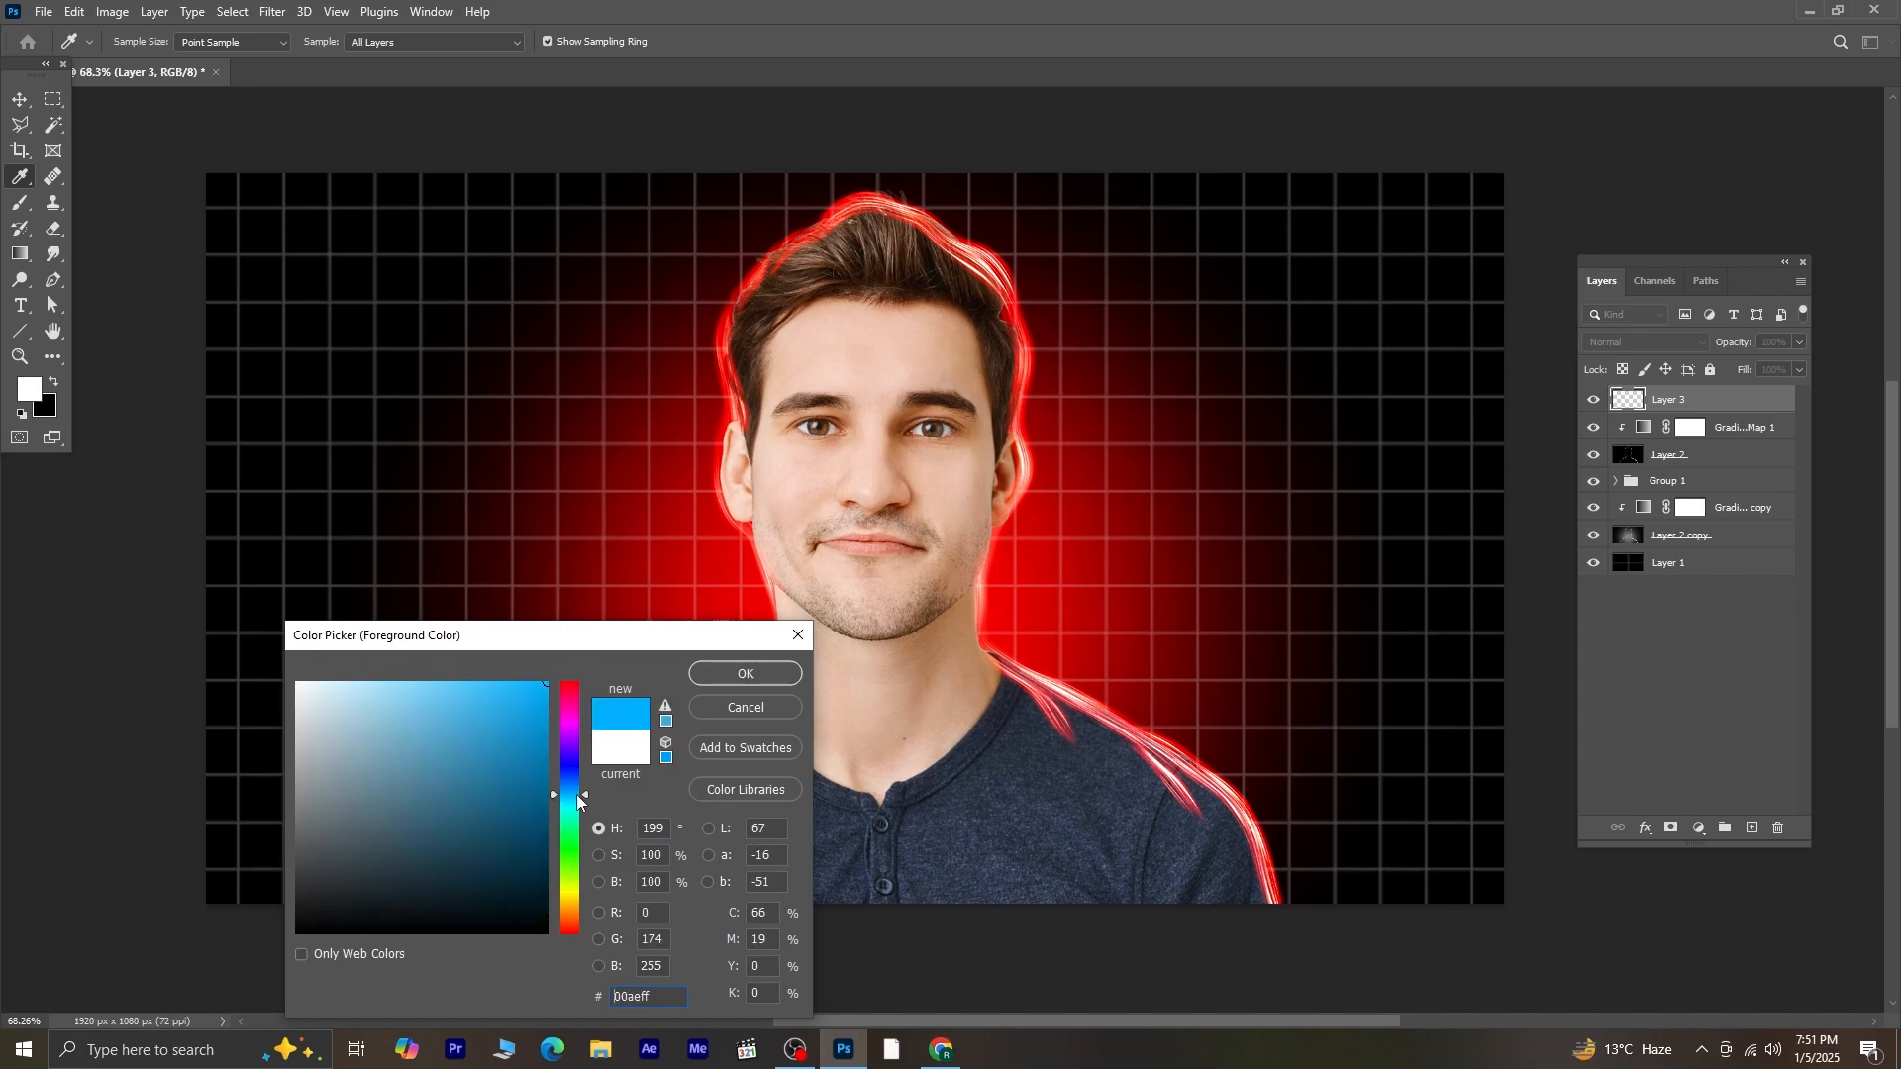
left_click(744, 674)
key("b")
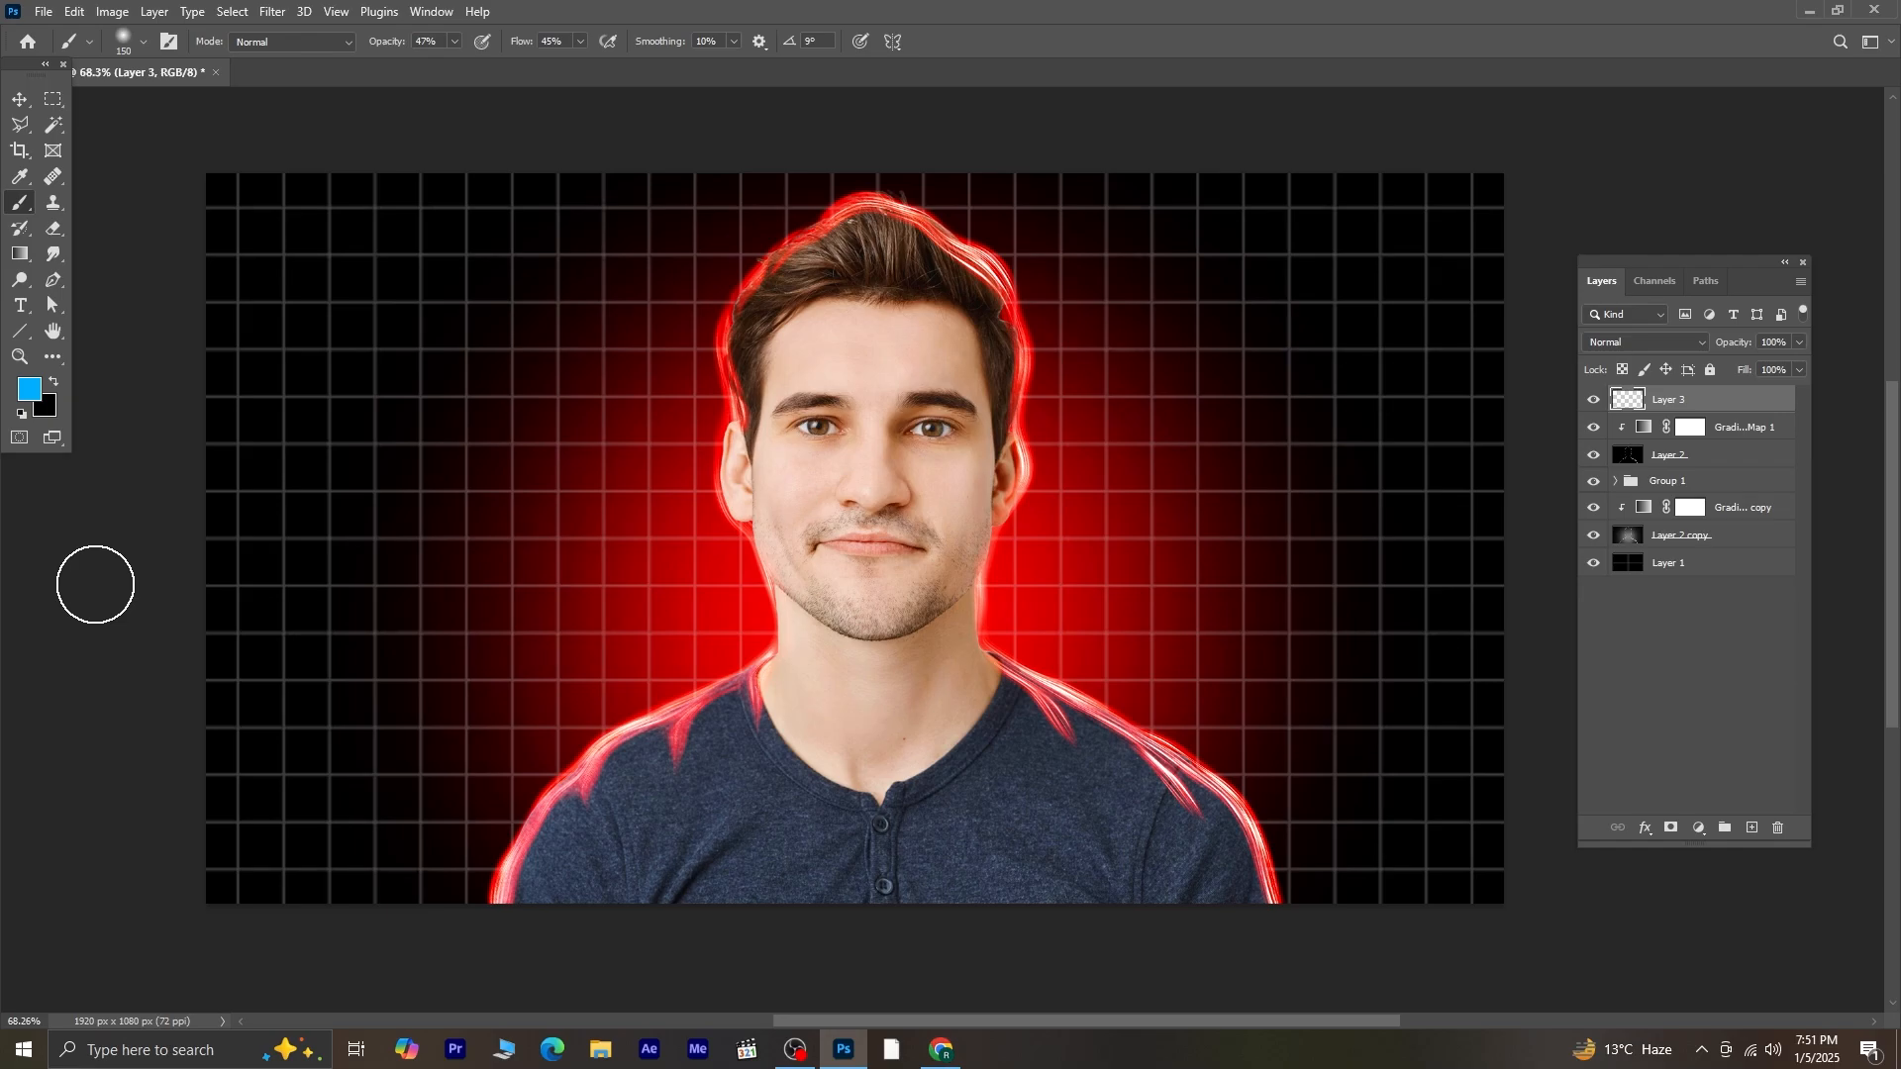
key("alt+BackSpace")
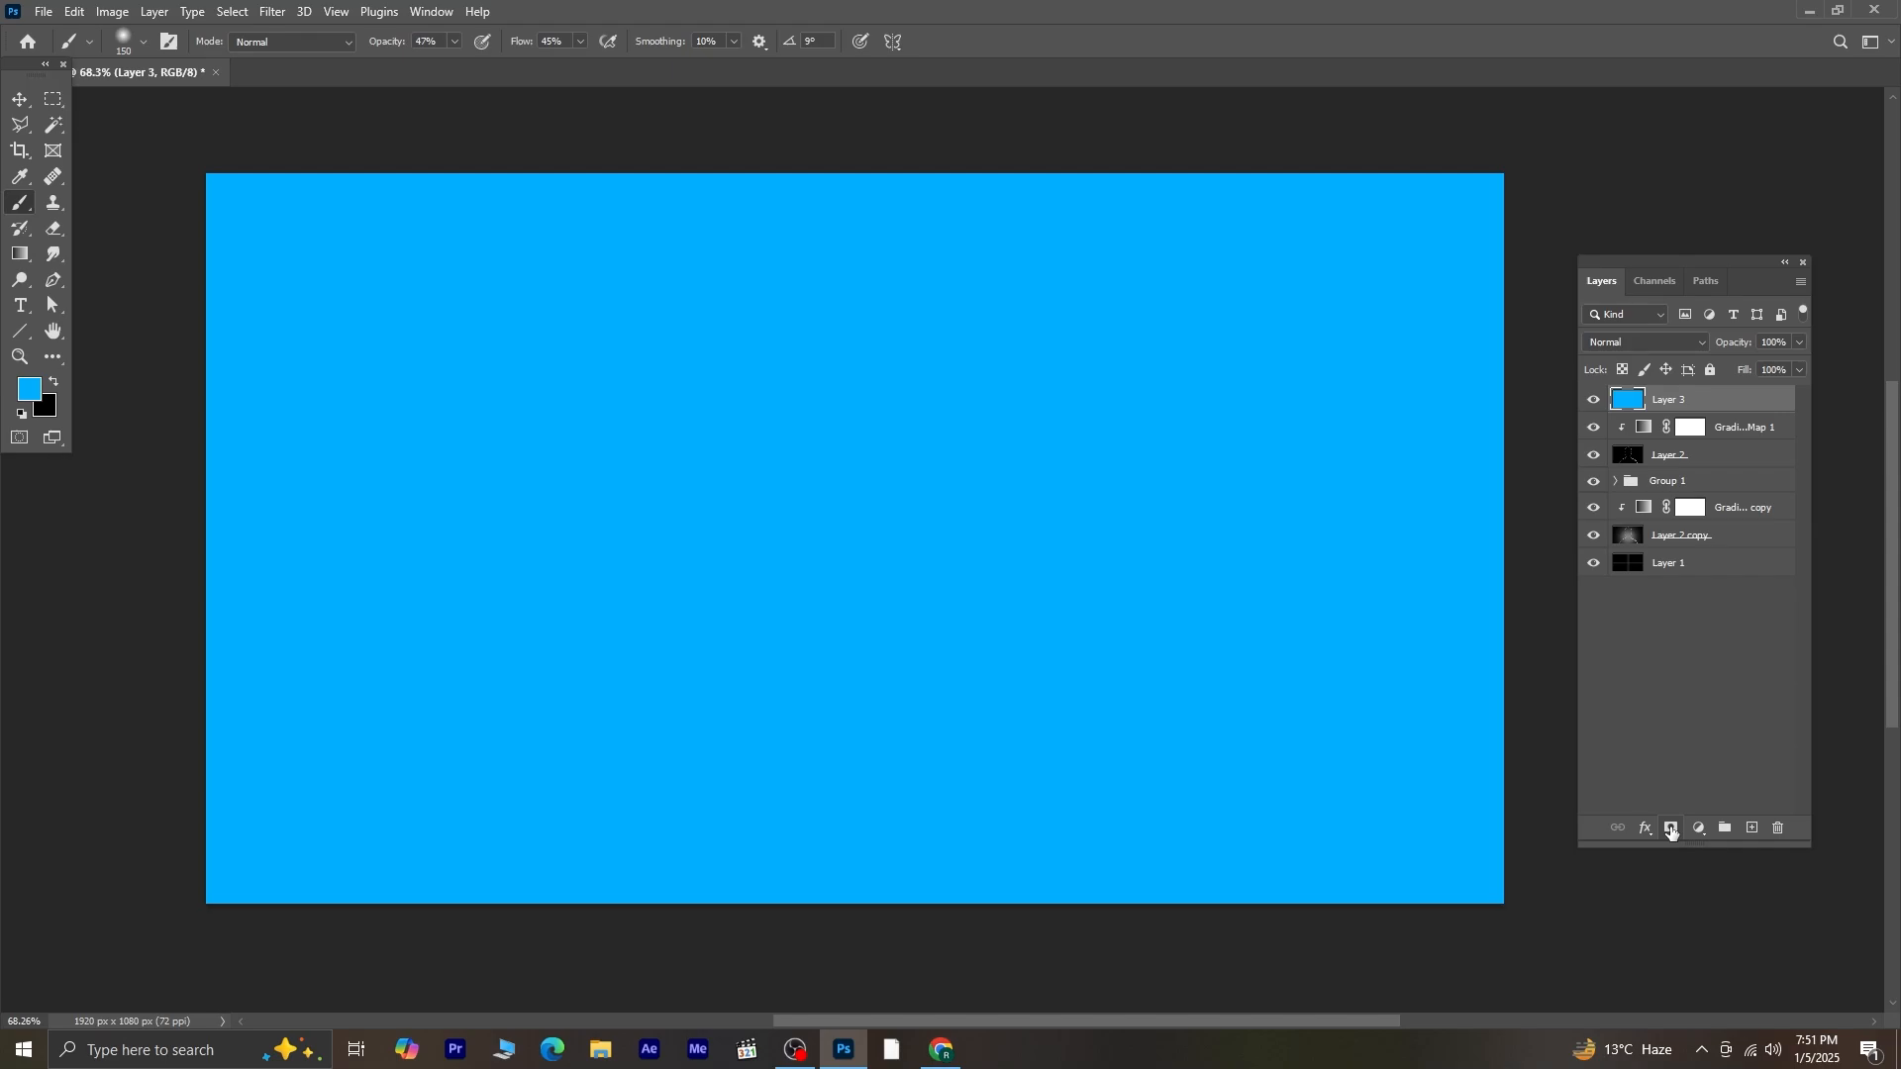
- Add a black mask to Layer 3 and reveal blue in the canvas's upper-left and lower-right areas with a white 600 px brush
left_click(1672, 829, "alt")
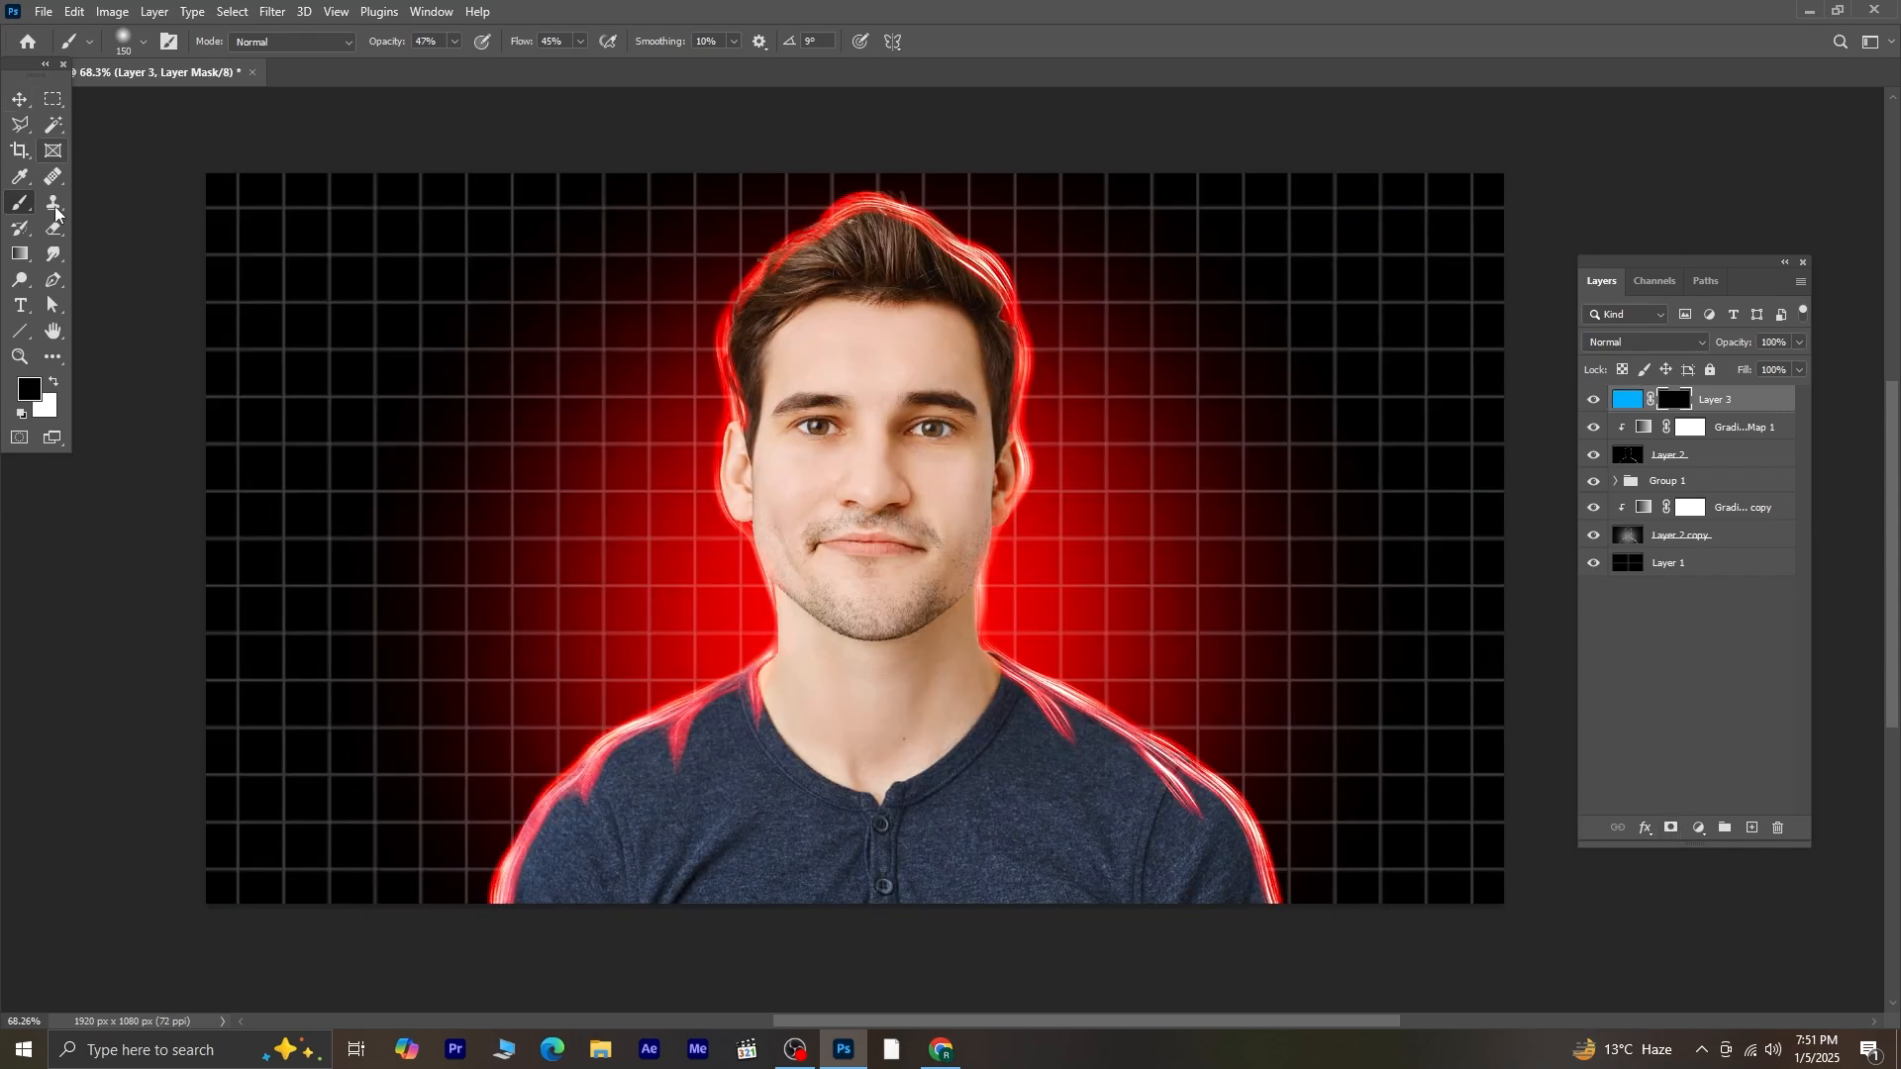
key("bracketright")
key("bracketright")
key("bracketright")
key("bracketright")
key("bracketright")
key("bracketright")
key("bracketright")
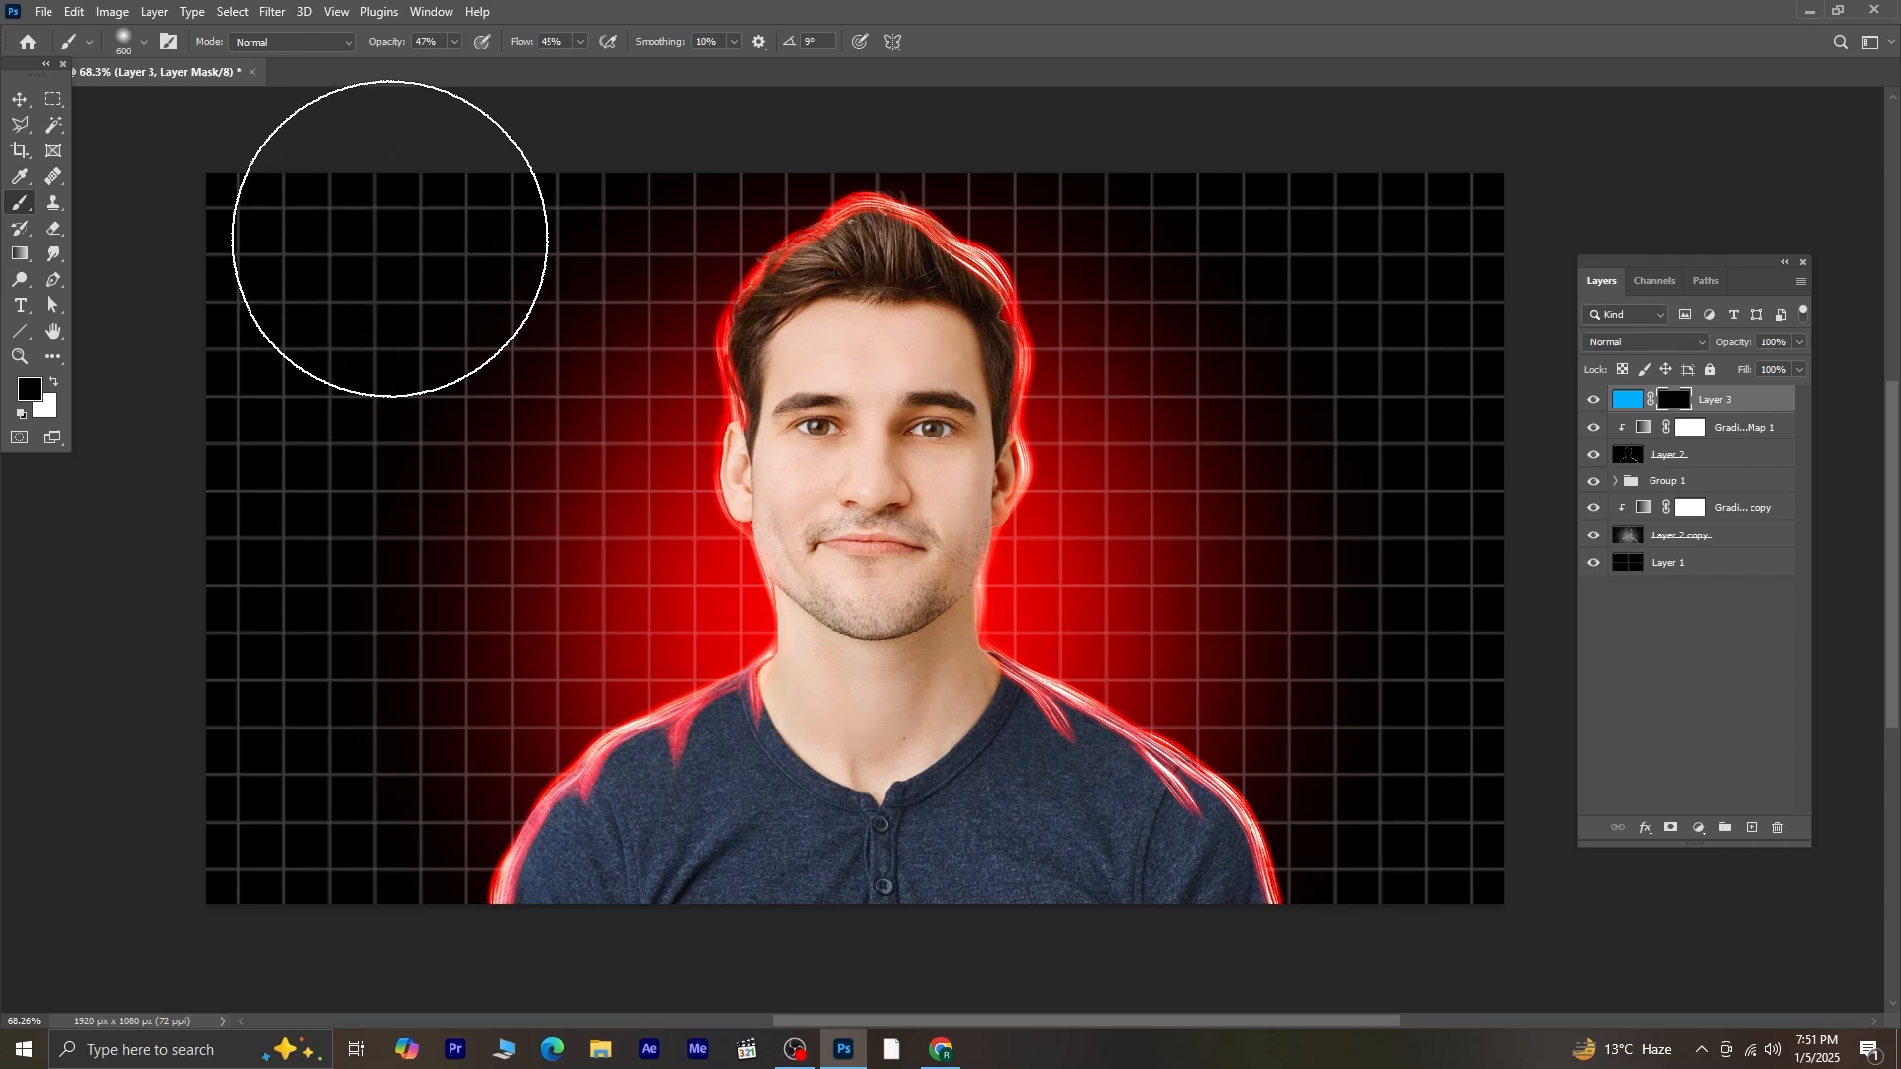
key("x")
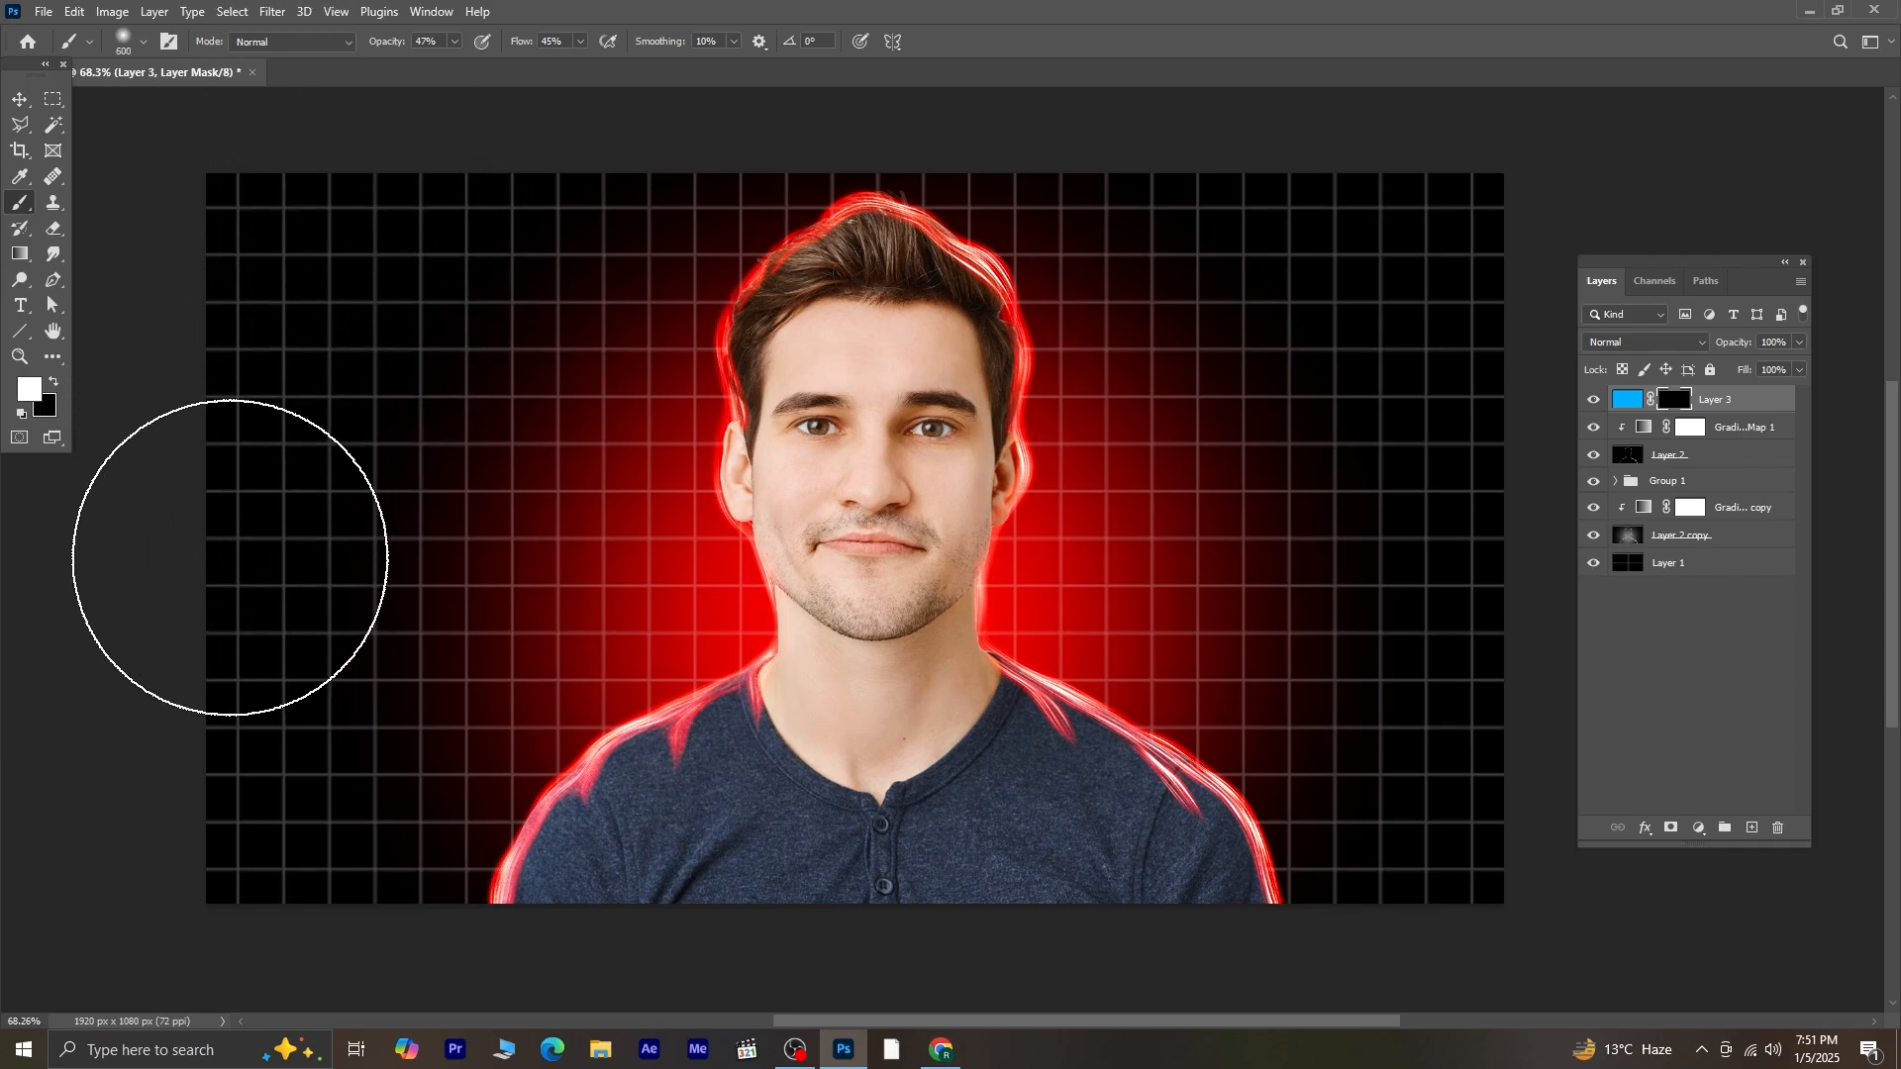
mouse_move(225, 552)
left_mouse_down()
mouse_move(259, 402)
mouse_move(323, 289)
mouse_move(452, 206)
mouse_move(658, 146)
mouse_move(509, 136)
mouse_move(212, 247)
left_mouse_up()
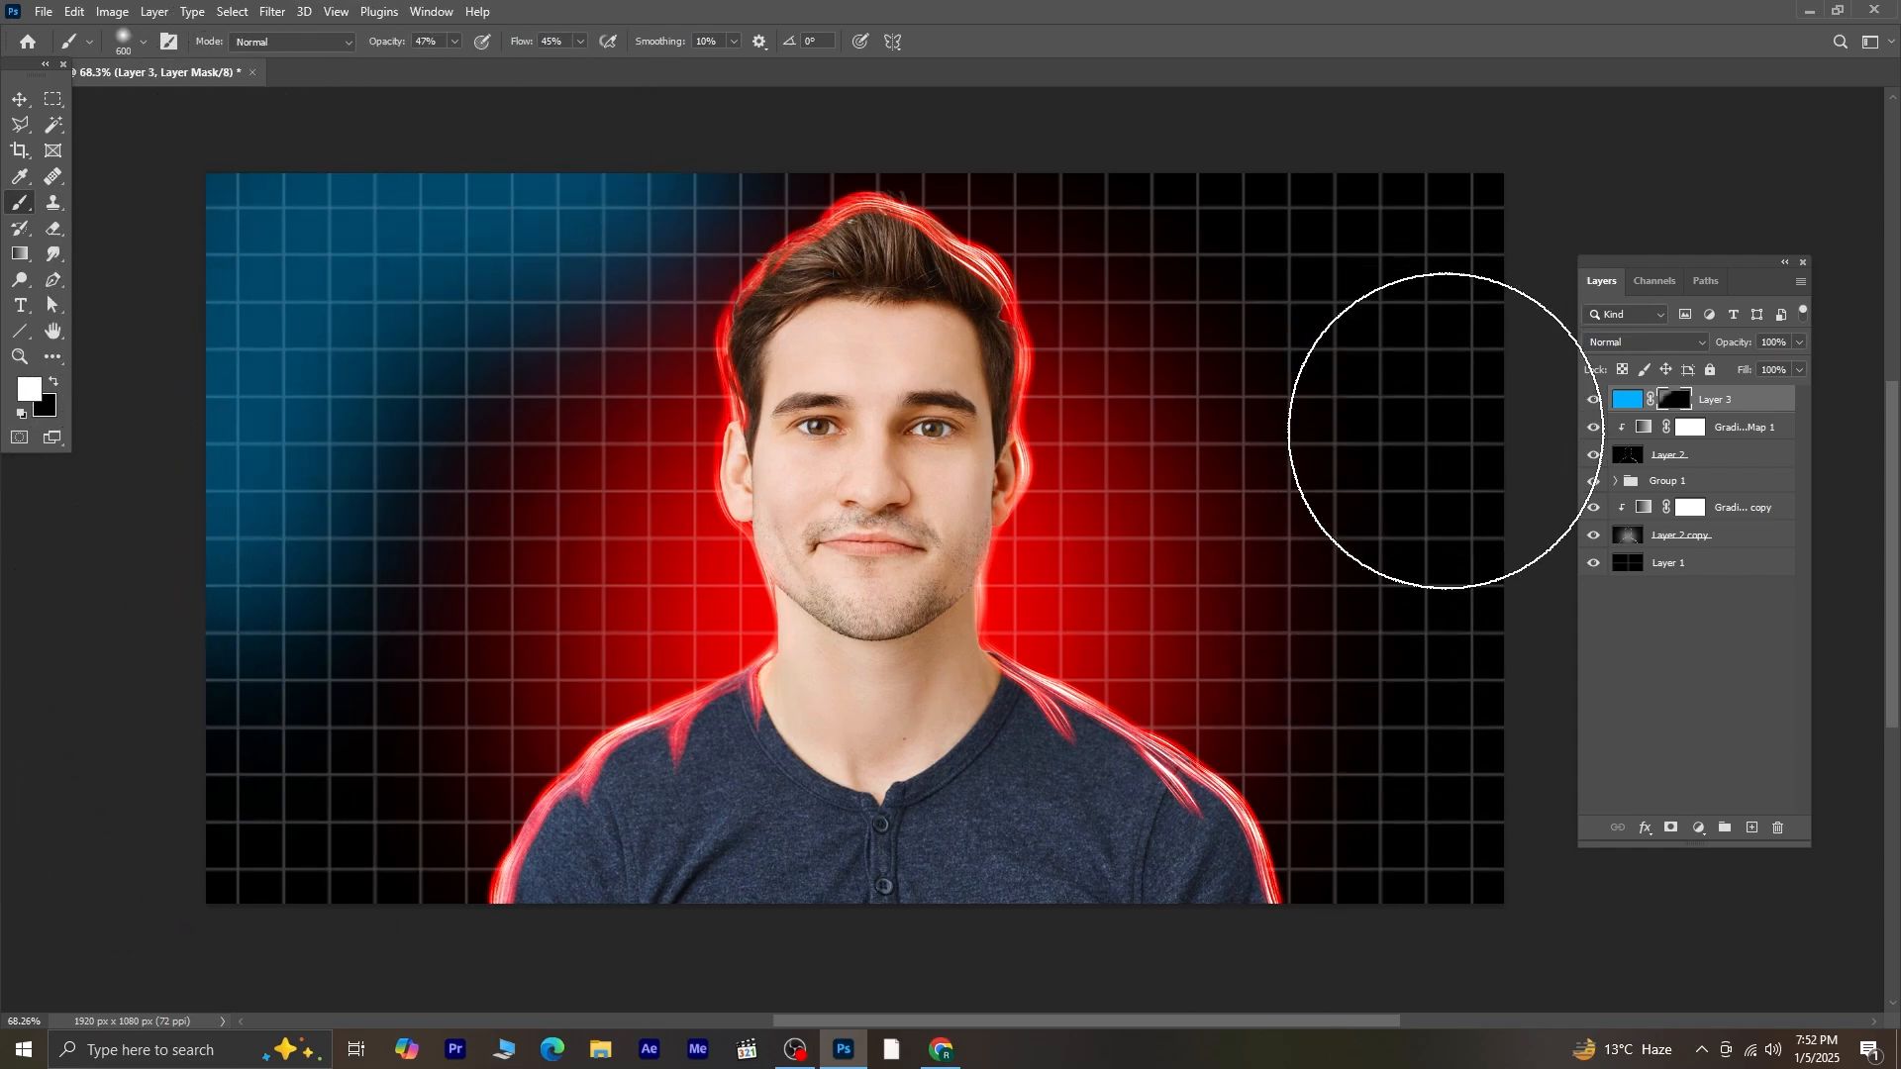
mouse_move(1439, 433)
left_mouse_down()
mouse_move(1454, 625)
mouse_move(1398, 908)
mouse_move(1314, 925)
mouse_move(1362, 919)
mouse_move(1497, 798)
mouse_move(1591, 496)
mouse_move(1504, 176)
left_mouse_up()
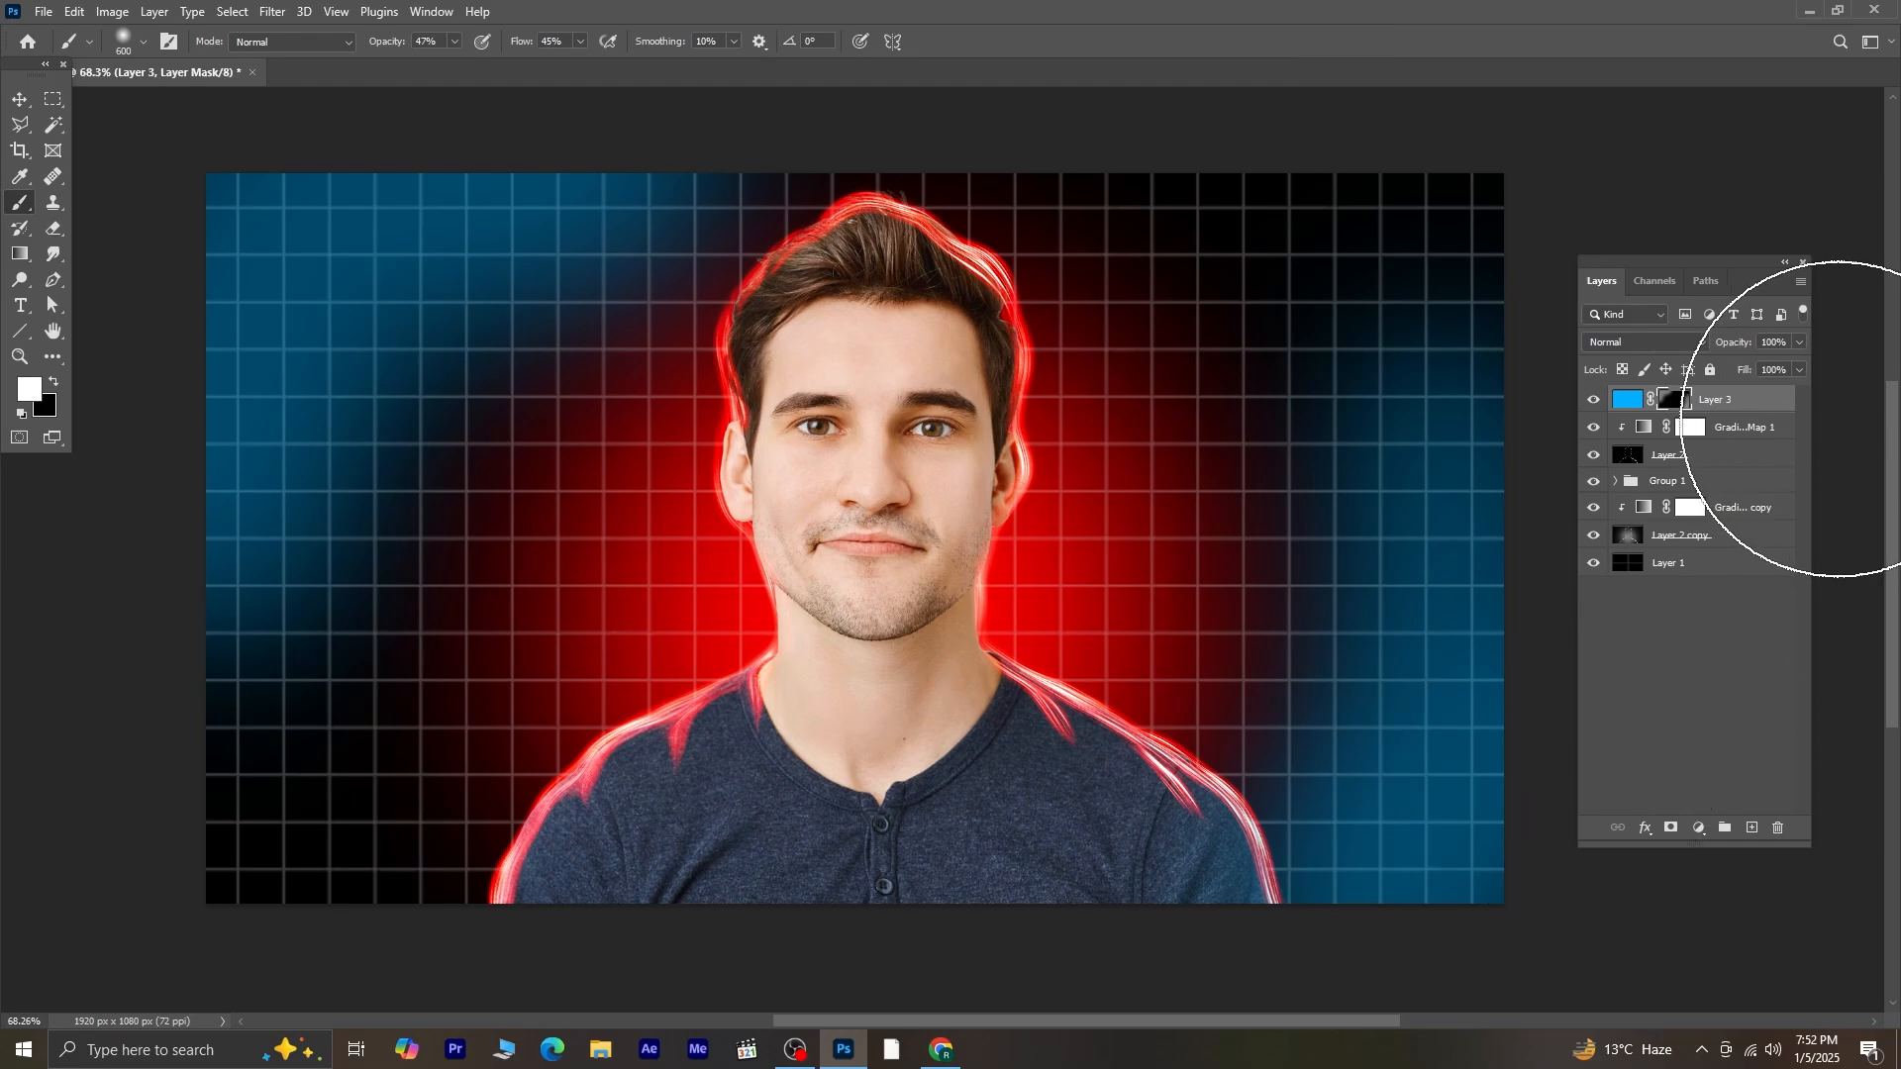
left_click(1761, 741)
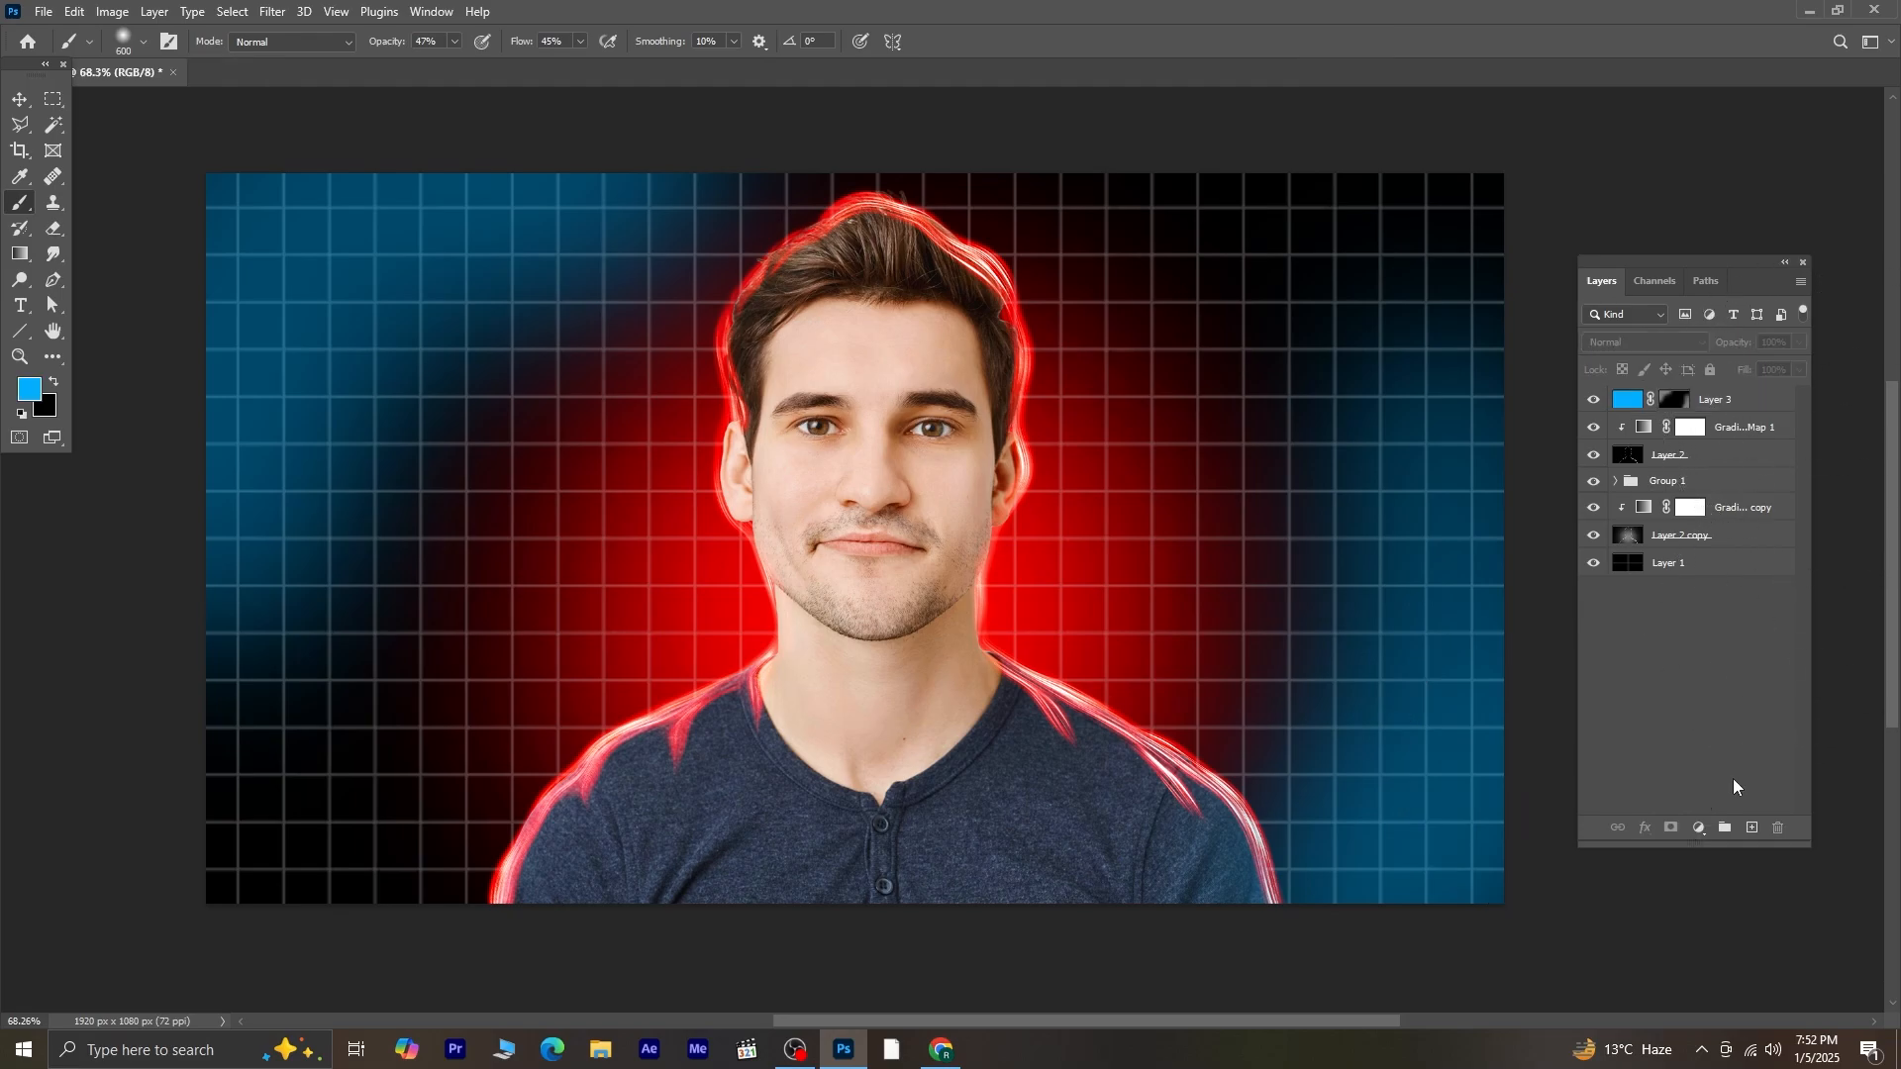
- Add a new layer on top of the stack and fill it with yellow ffde00
left_click(1751, 828)
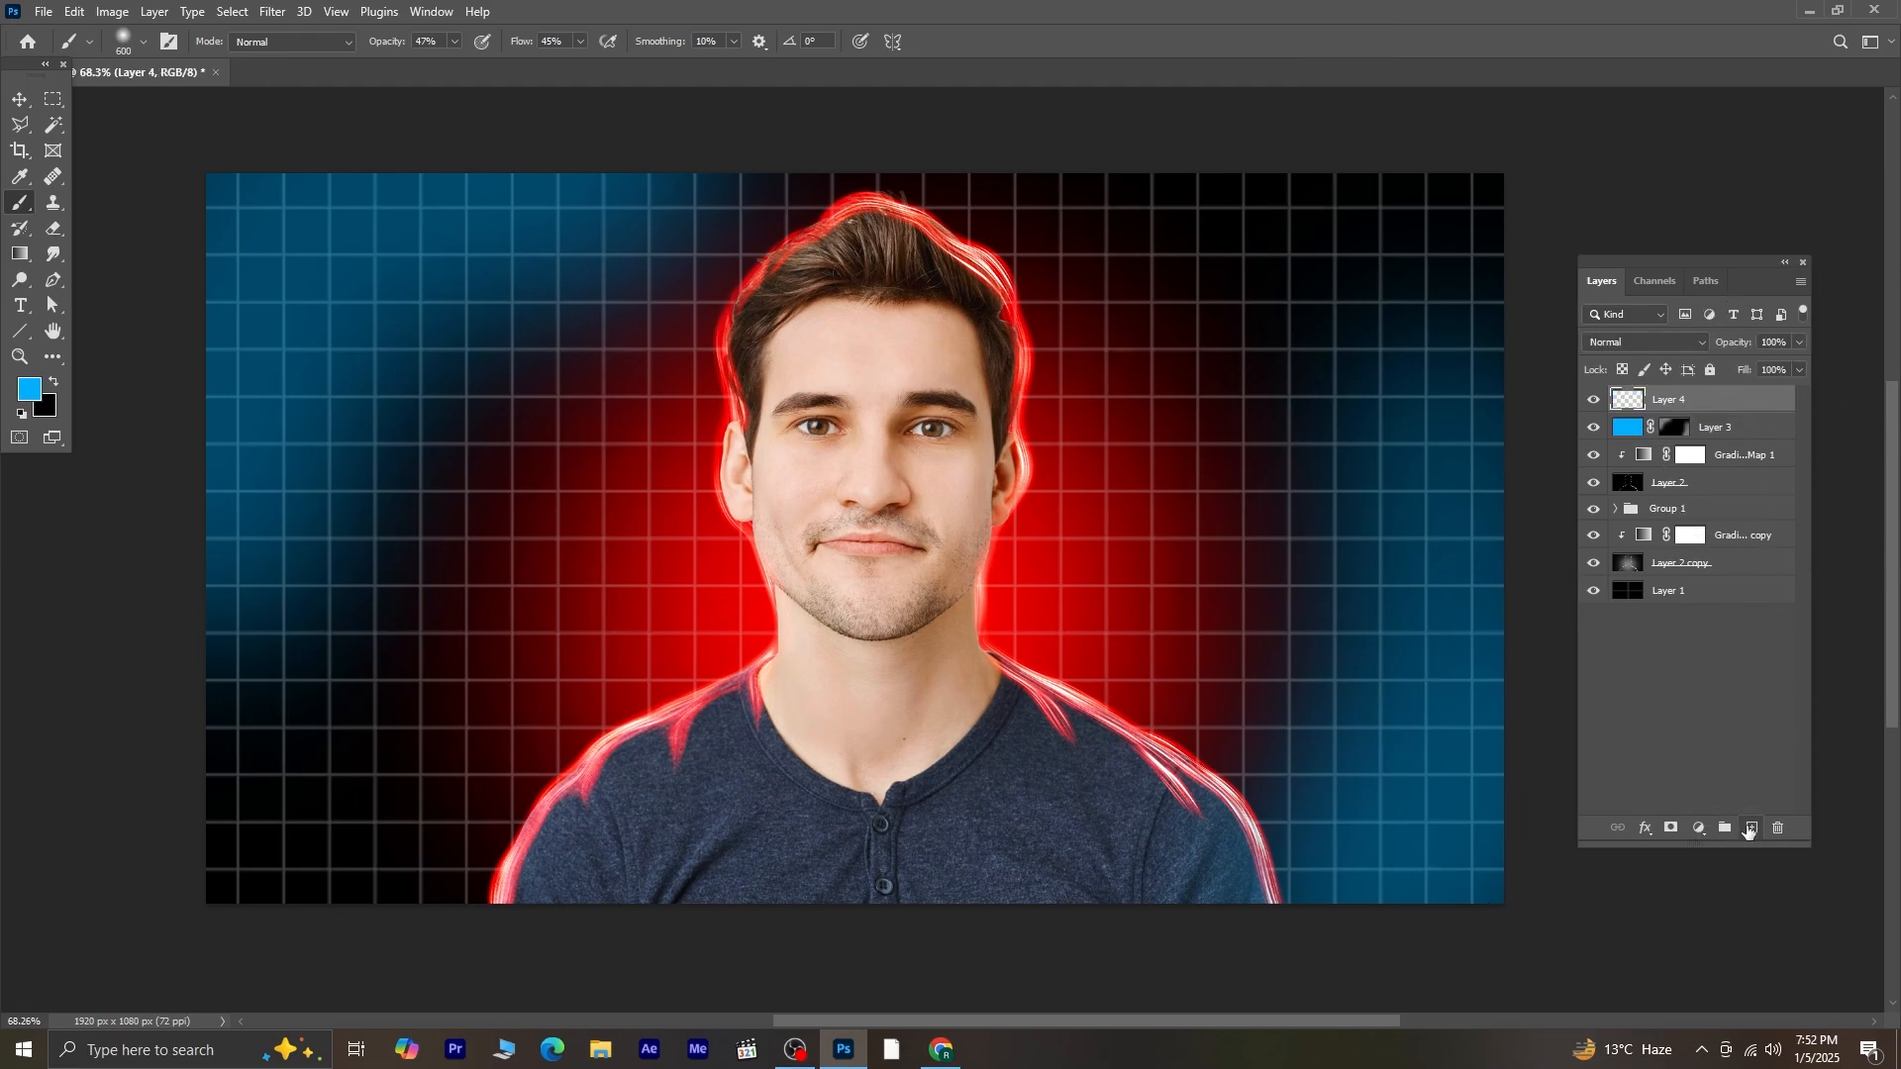
left_click(30, 388)
left_click_drag(572, 886, 572, 903)
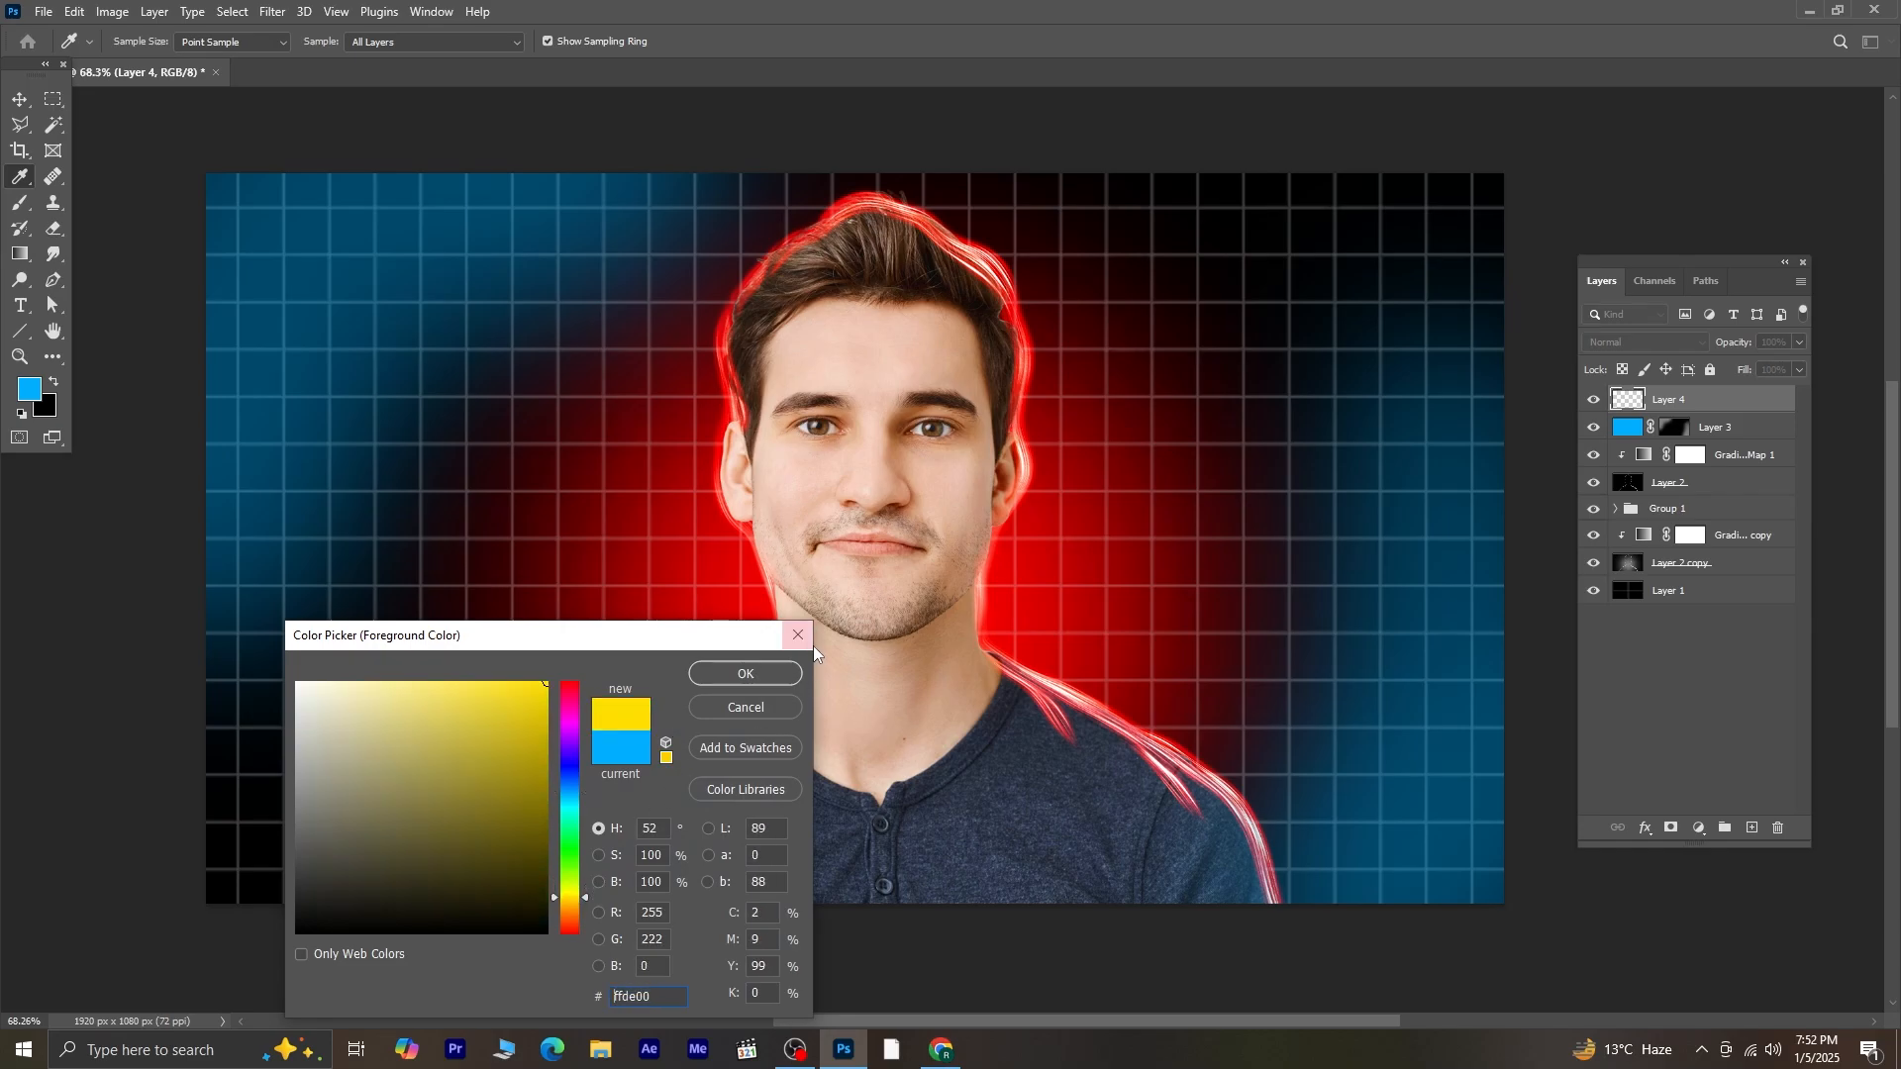
left_click(746, 673)
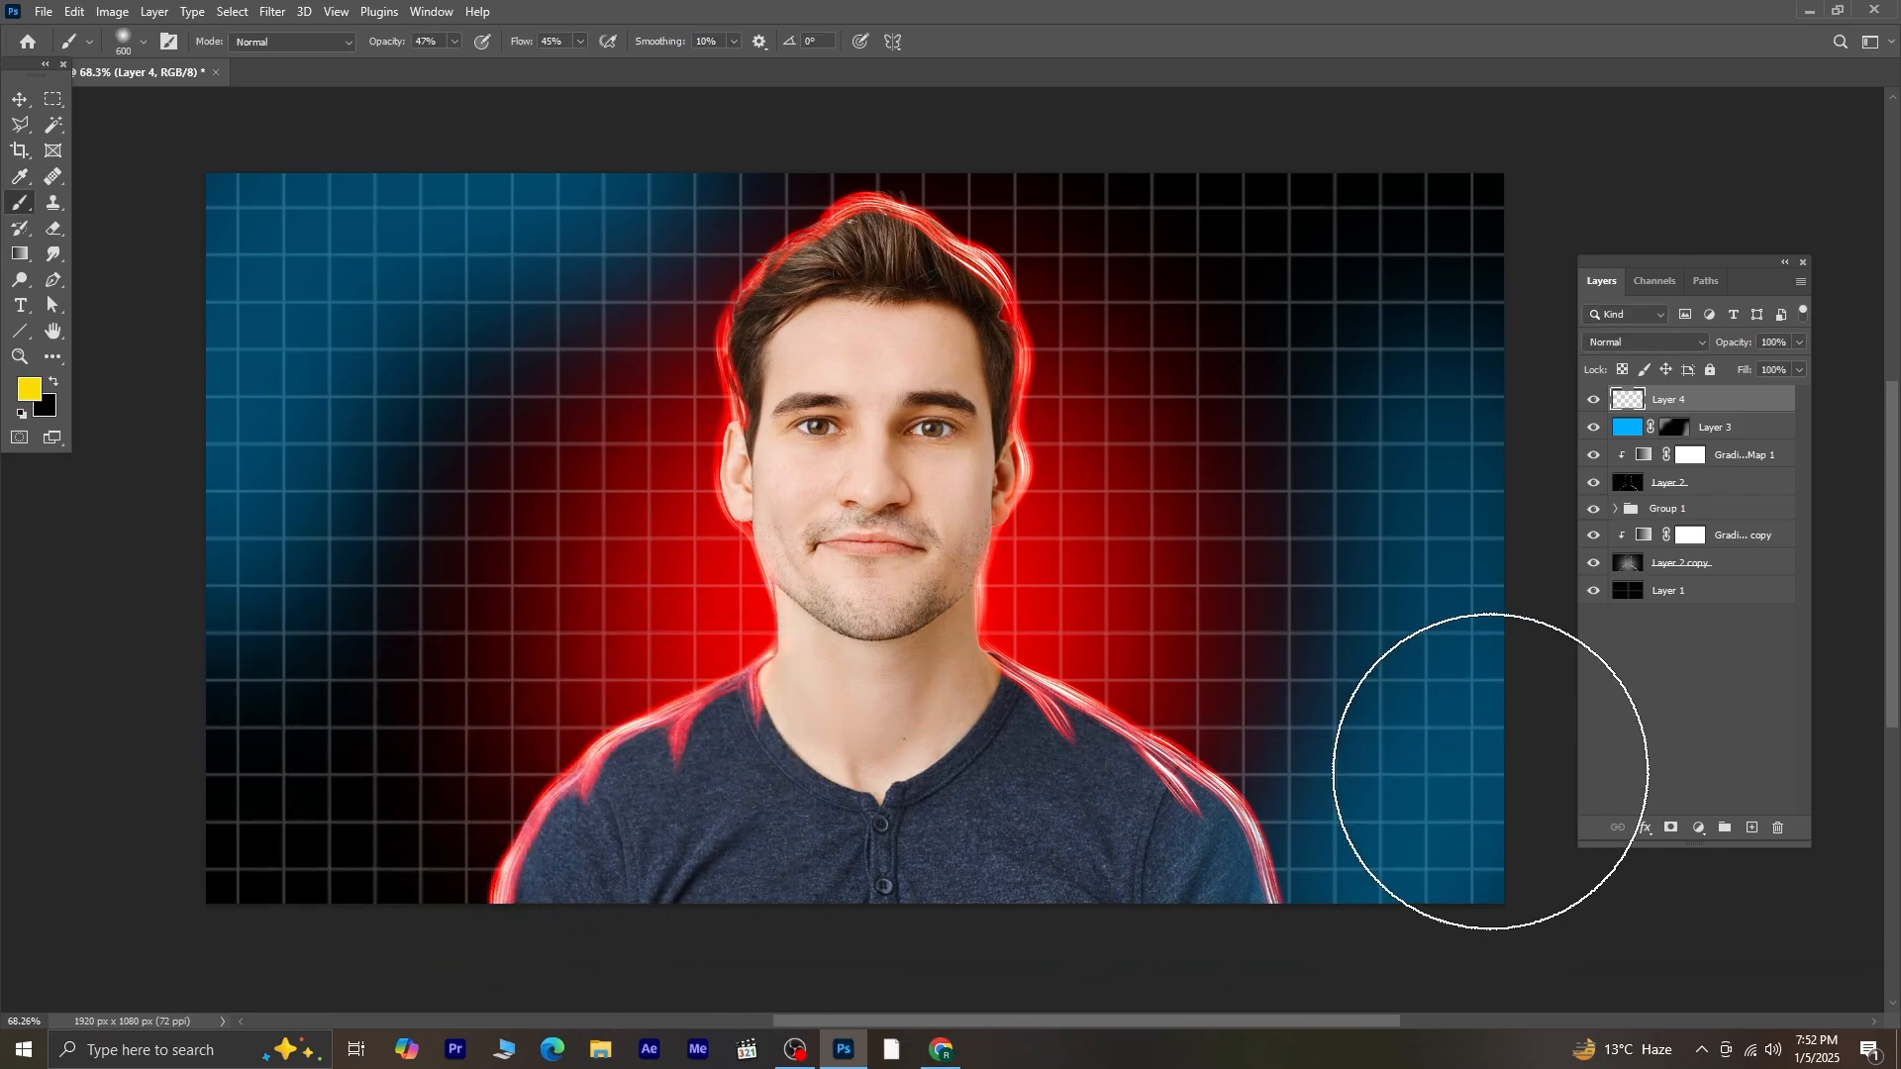
key("alt+BackSpace")
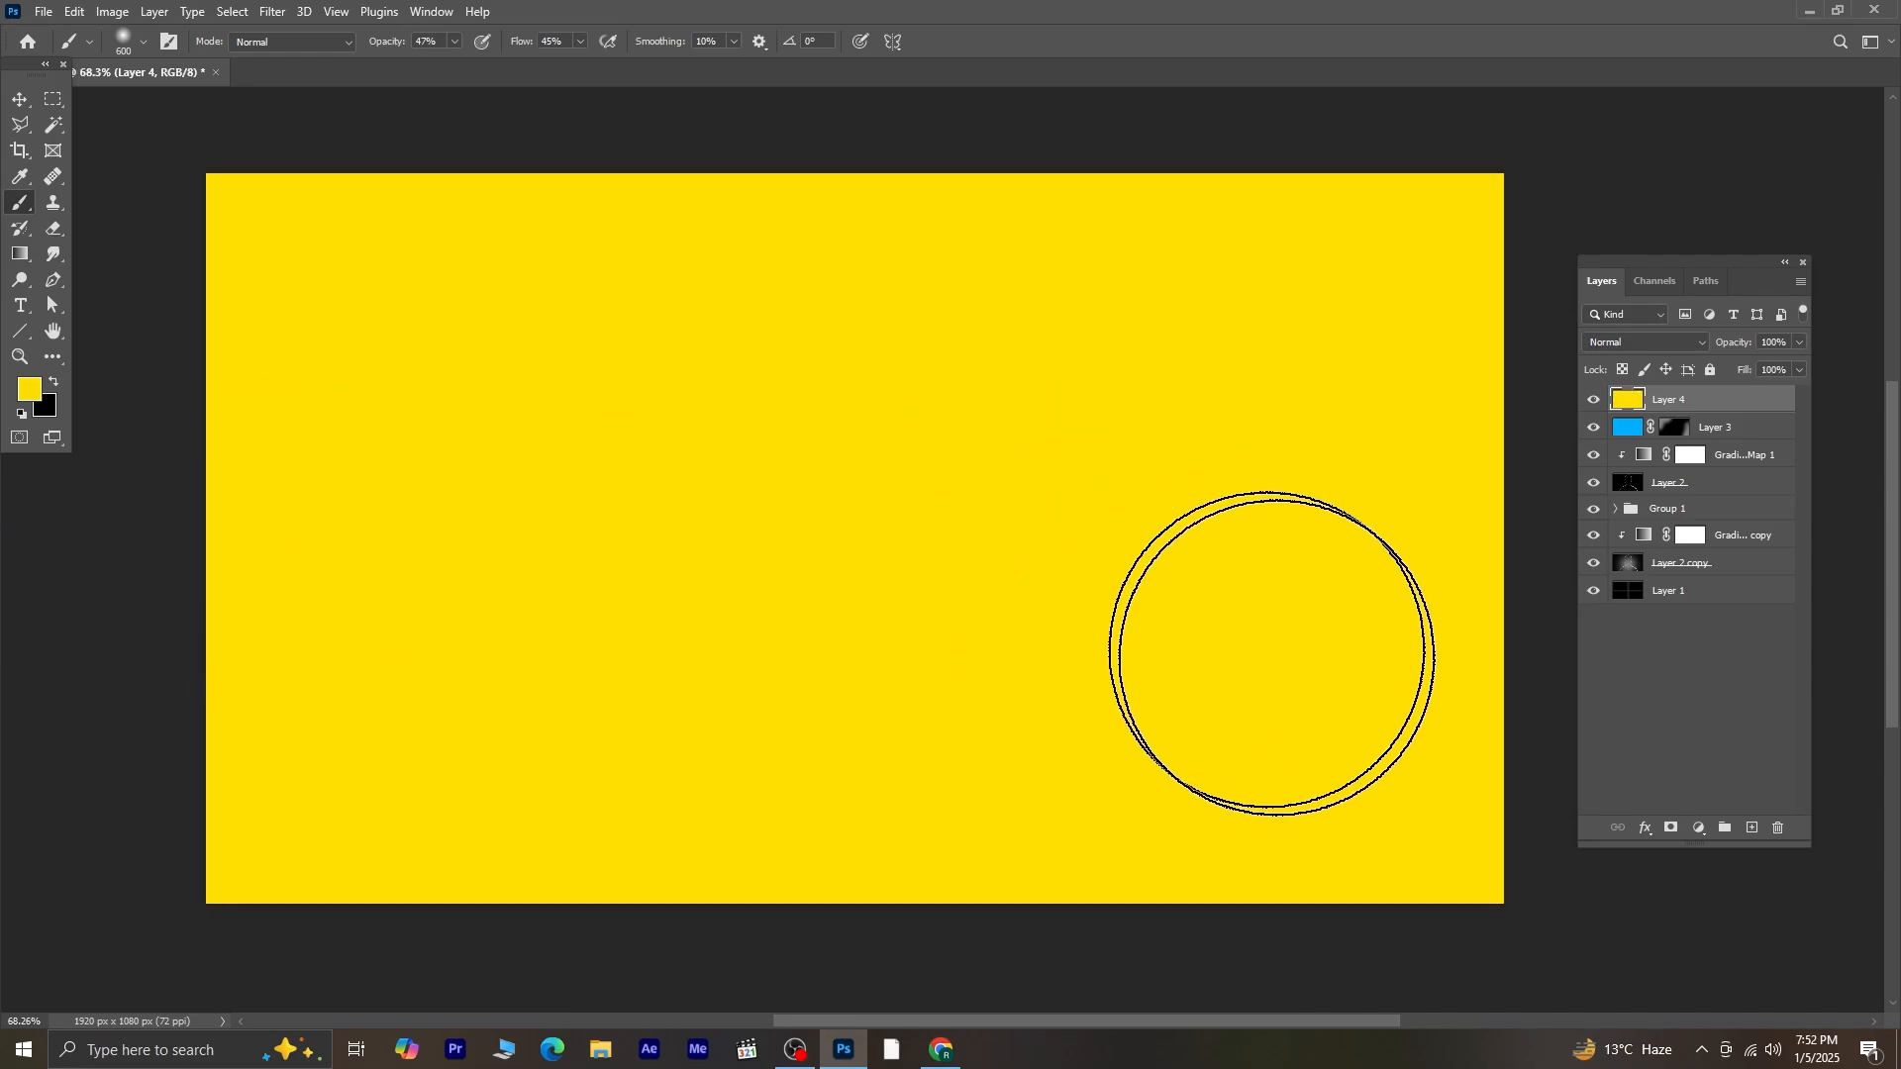
- Add a black mask to Layer 4 and paint white on it to reveal yellow in the canvas's lower-left and upper-right corners
left_click(1670, 830, "alt")
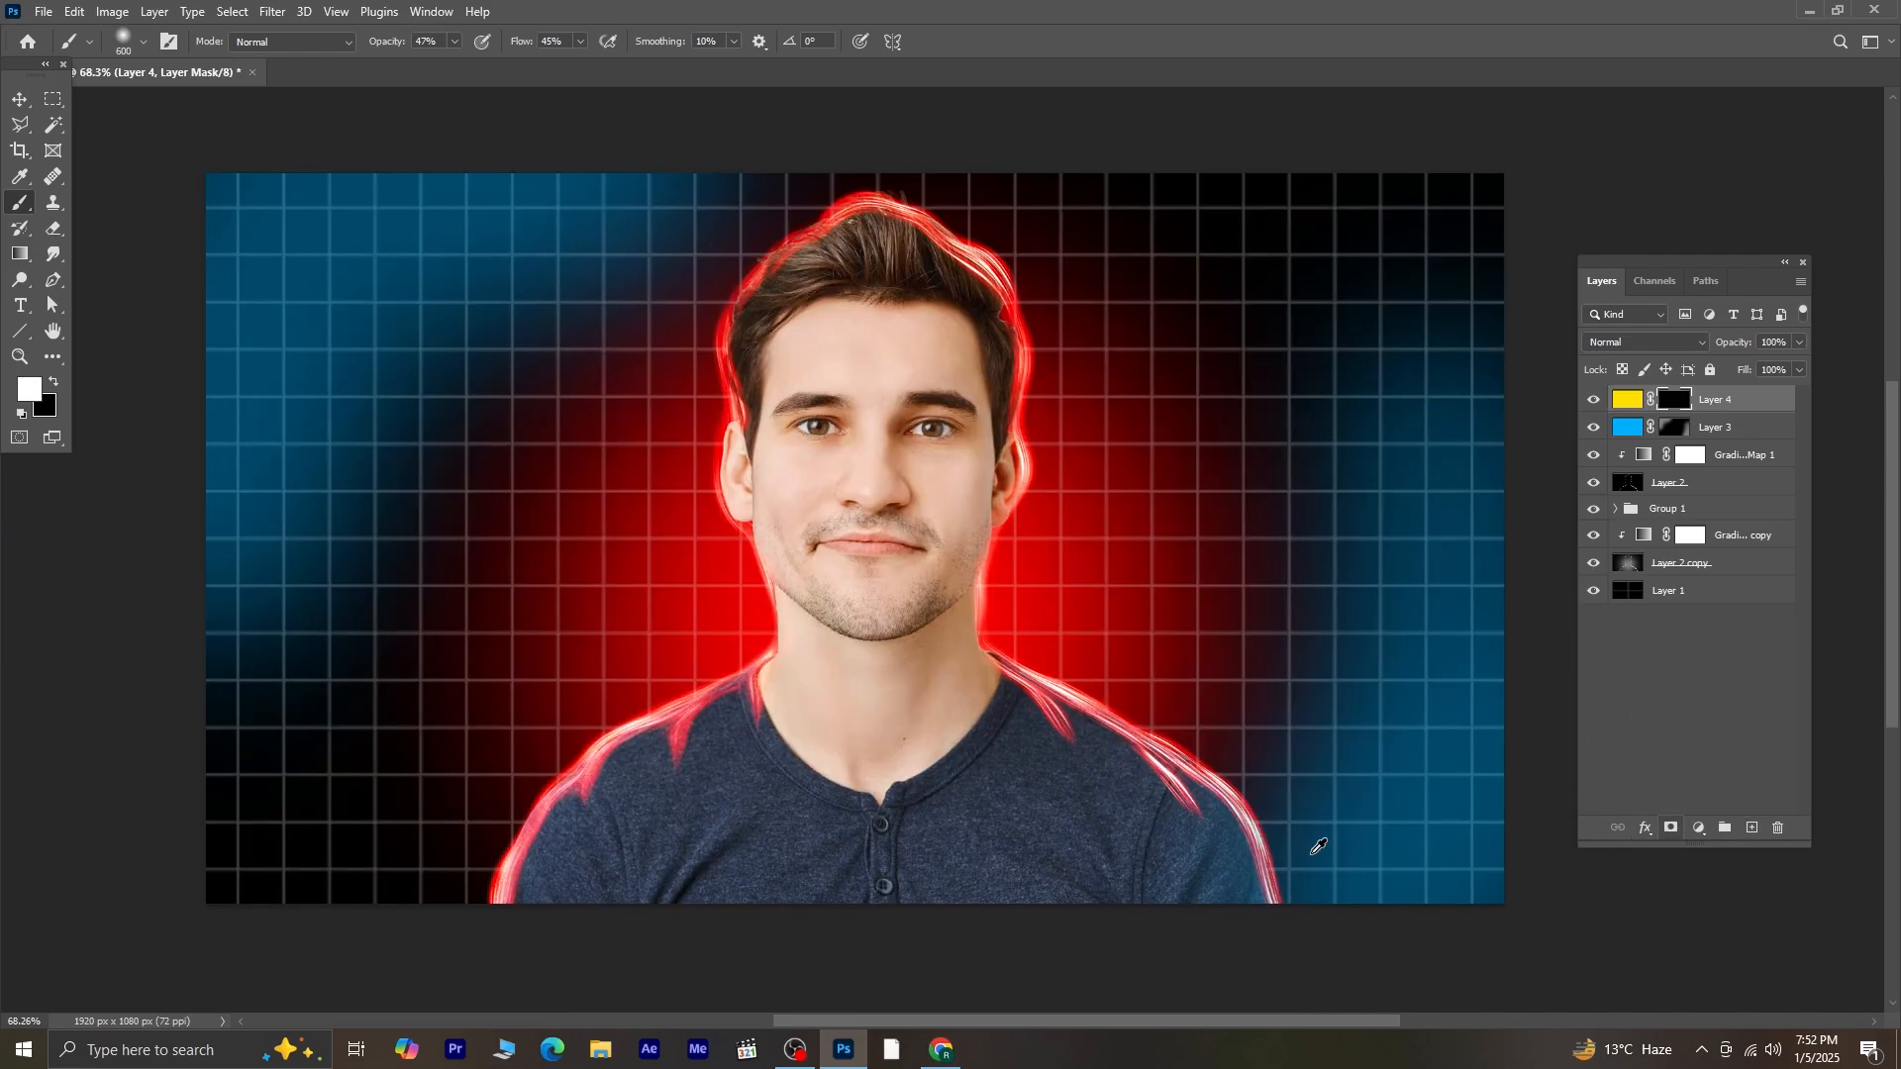
mouse_move(254, 713)
left_mouse_down()
mouse_move(340, 828)
mouse_move(189, 741)
mouse_move(220, 509)
mouse_move(425, 913)
left_mouse_up()
mouse_move(1375, 257)
left_mouse_down()
mouse_move(1443, 340)
mouse_move(1113, 120)
mouse_move(925, 93)
left_mouse_up()
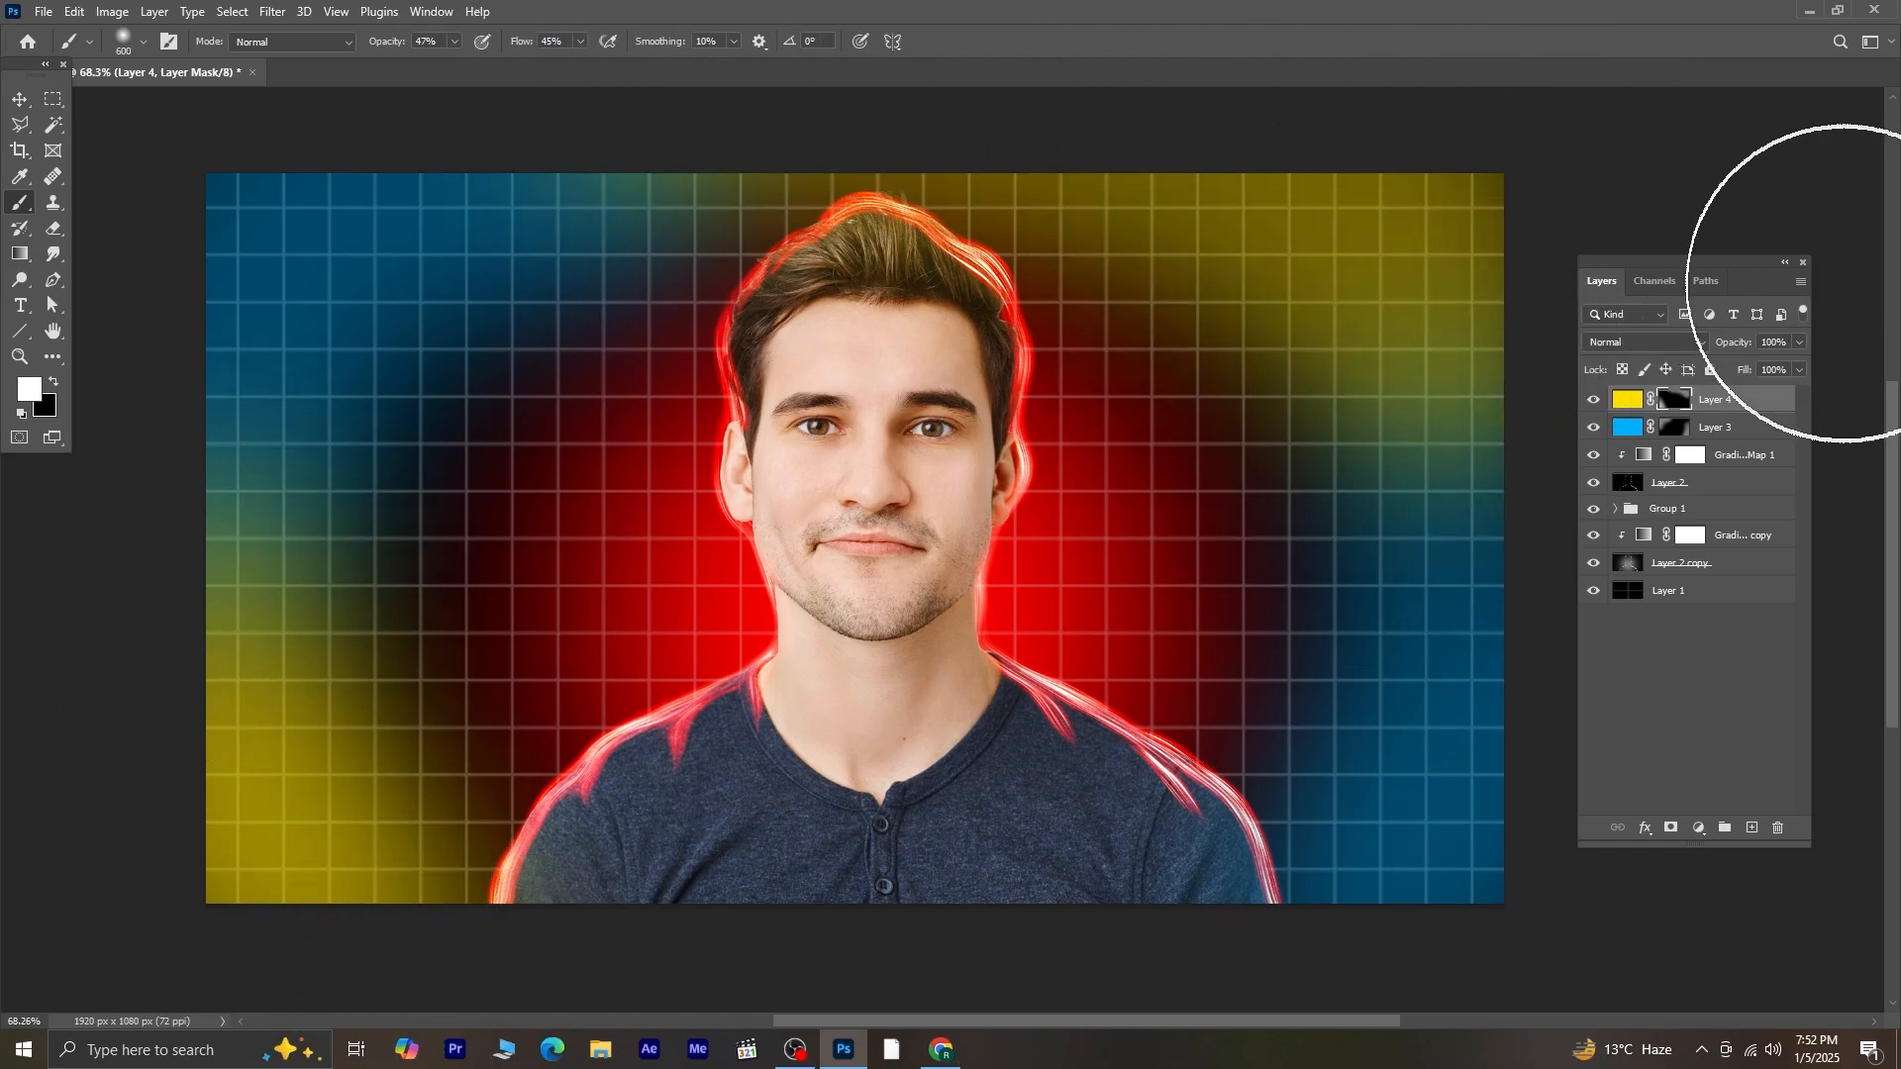
- Set Layer 4's blend mode to Linear Light and its opacity to 64%
key("v")
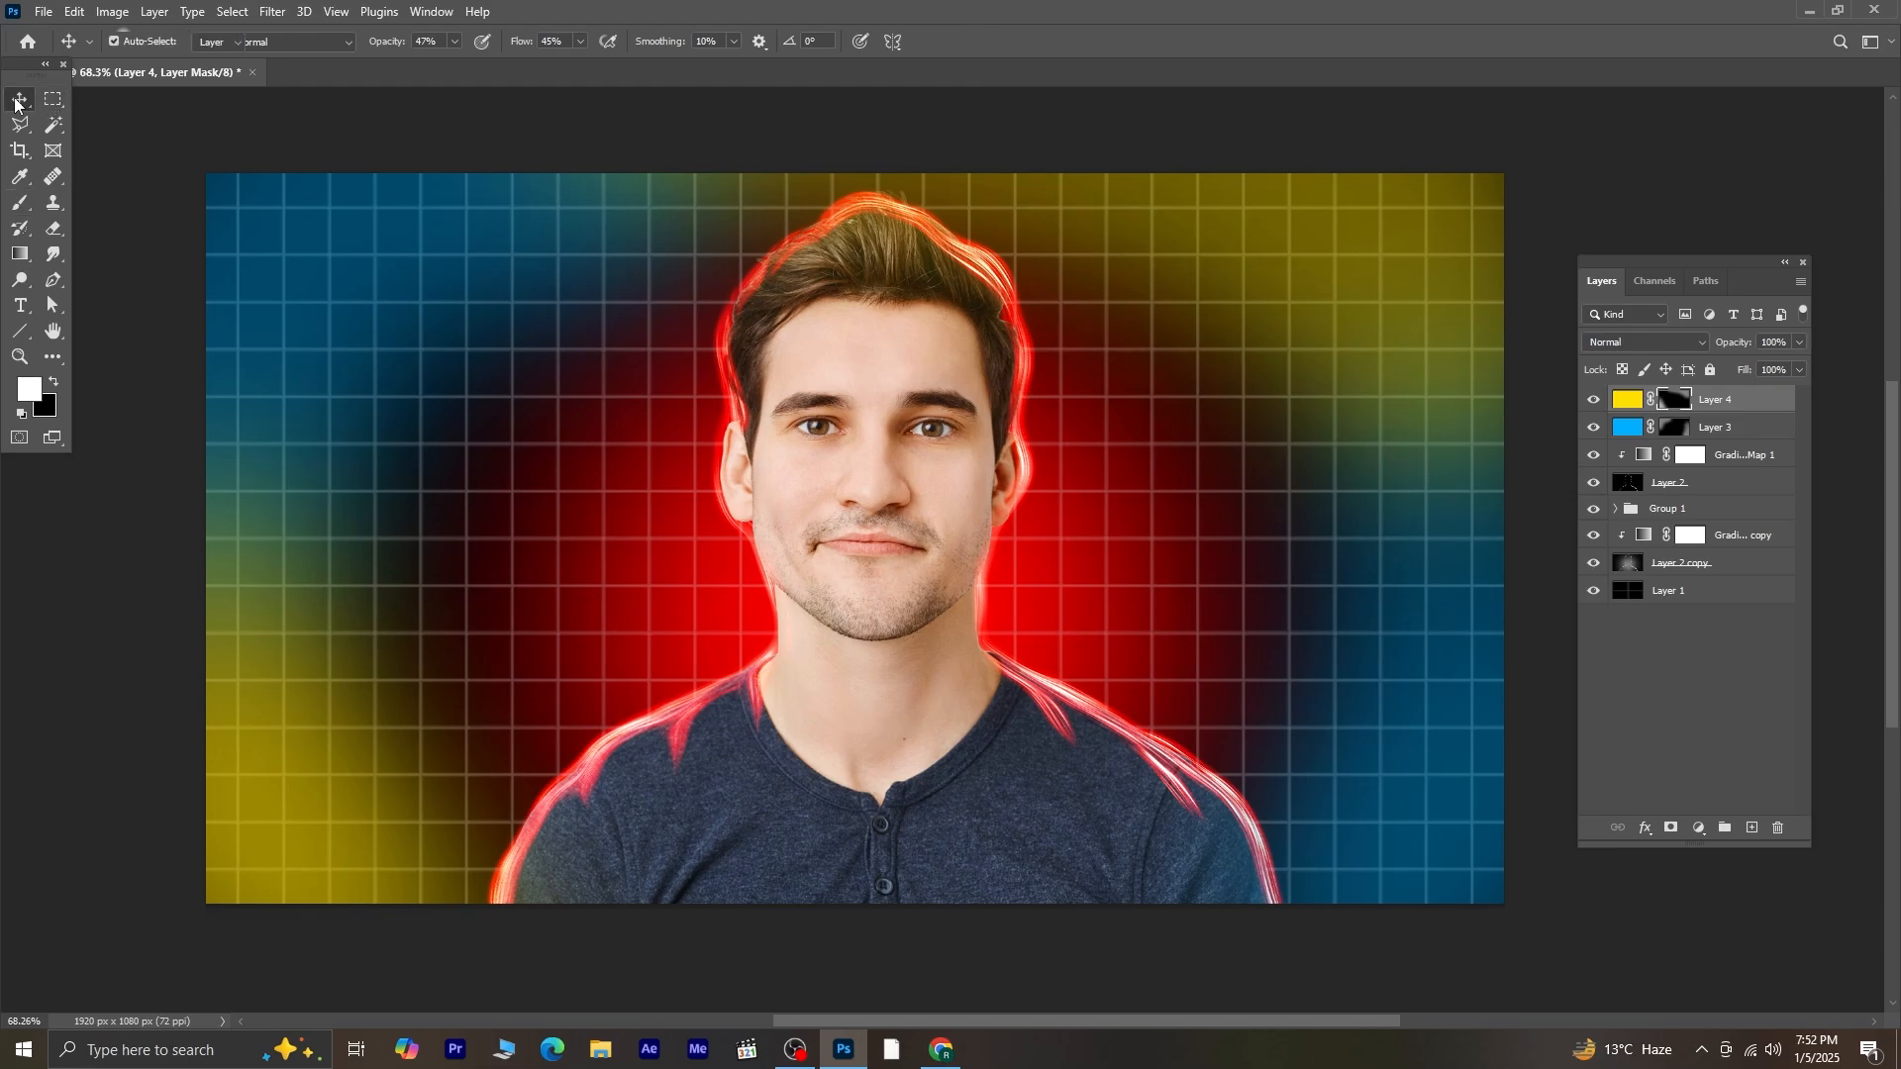
left_click(1689, 347)
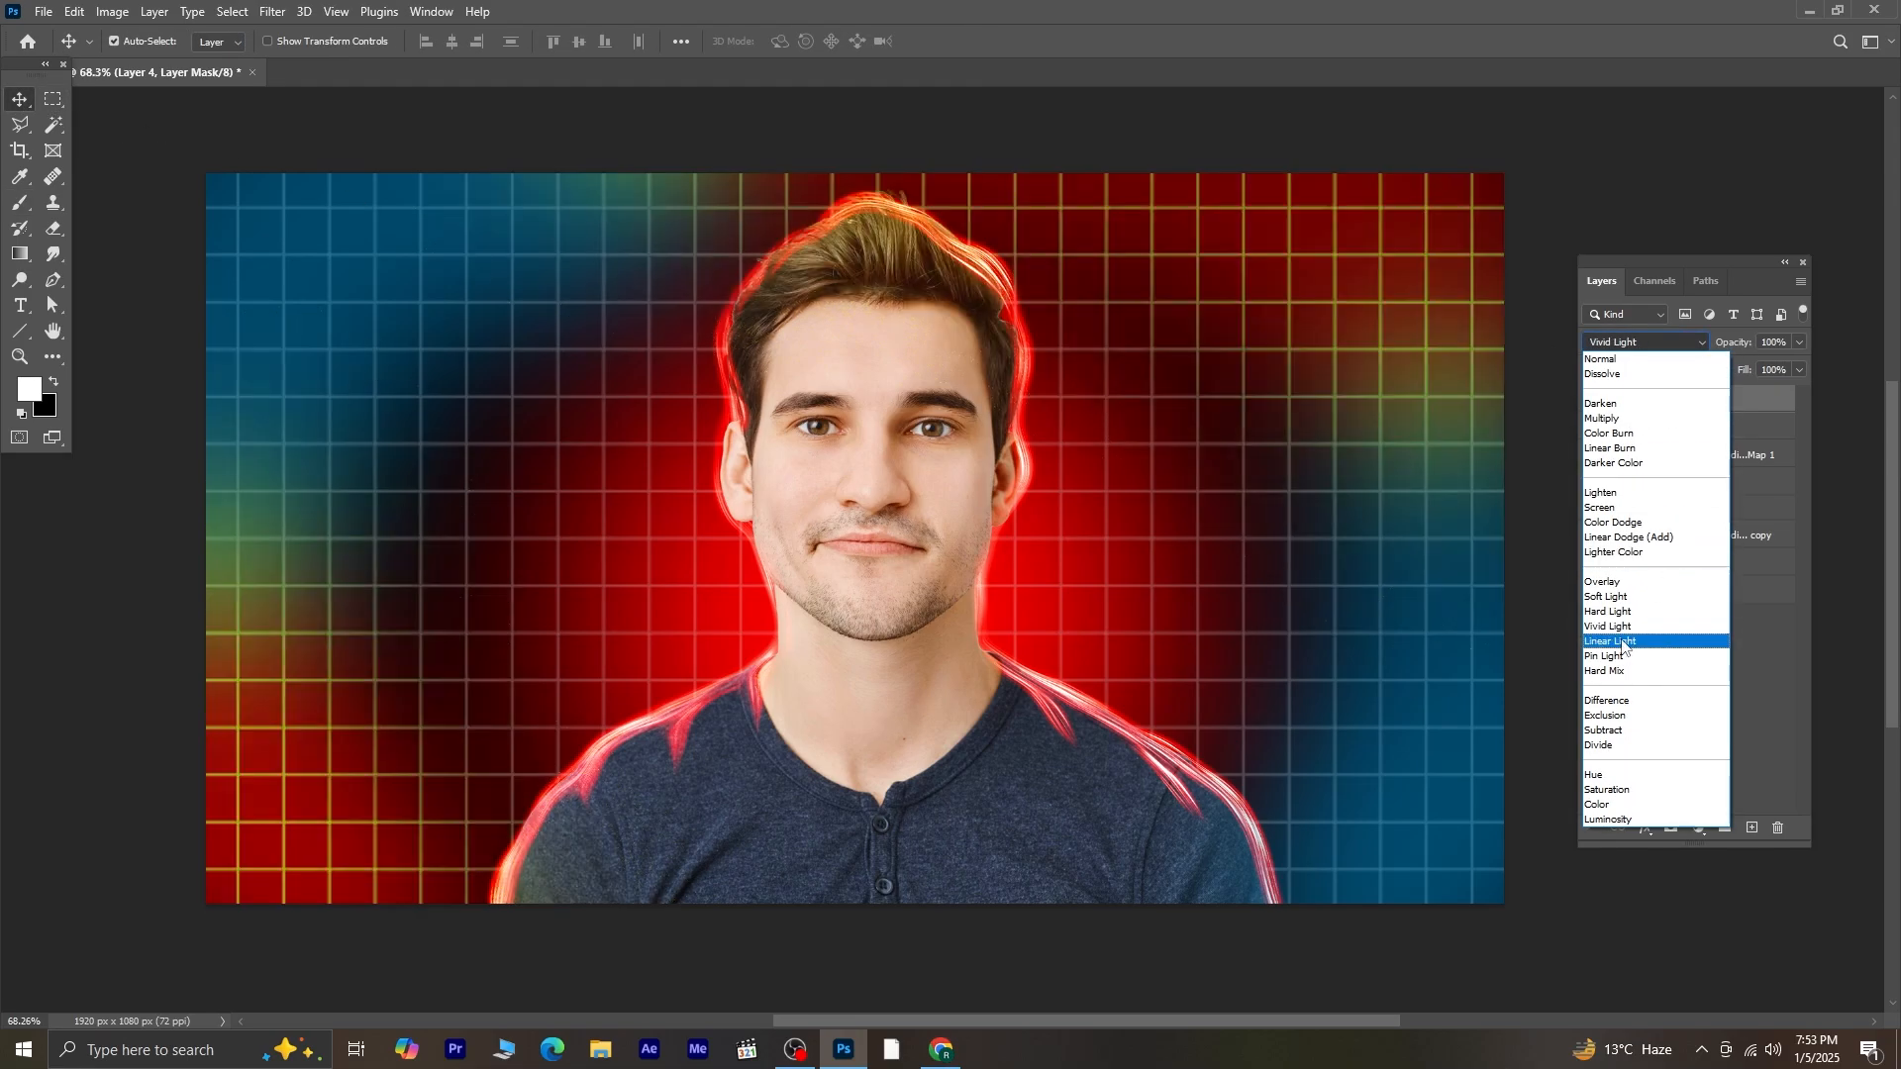
left_click(1621, 648)
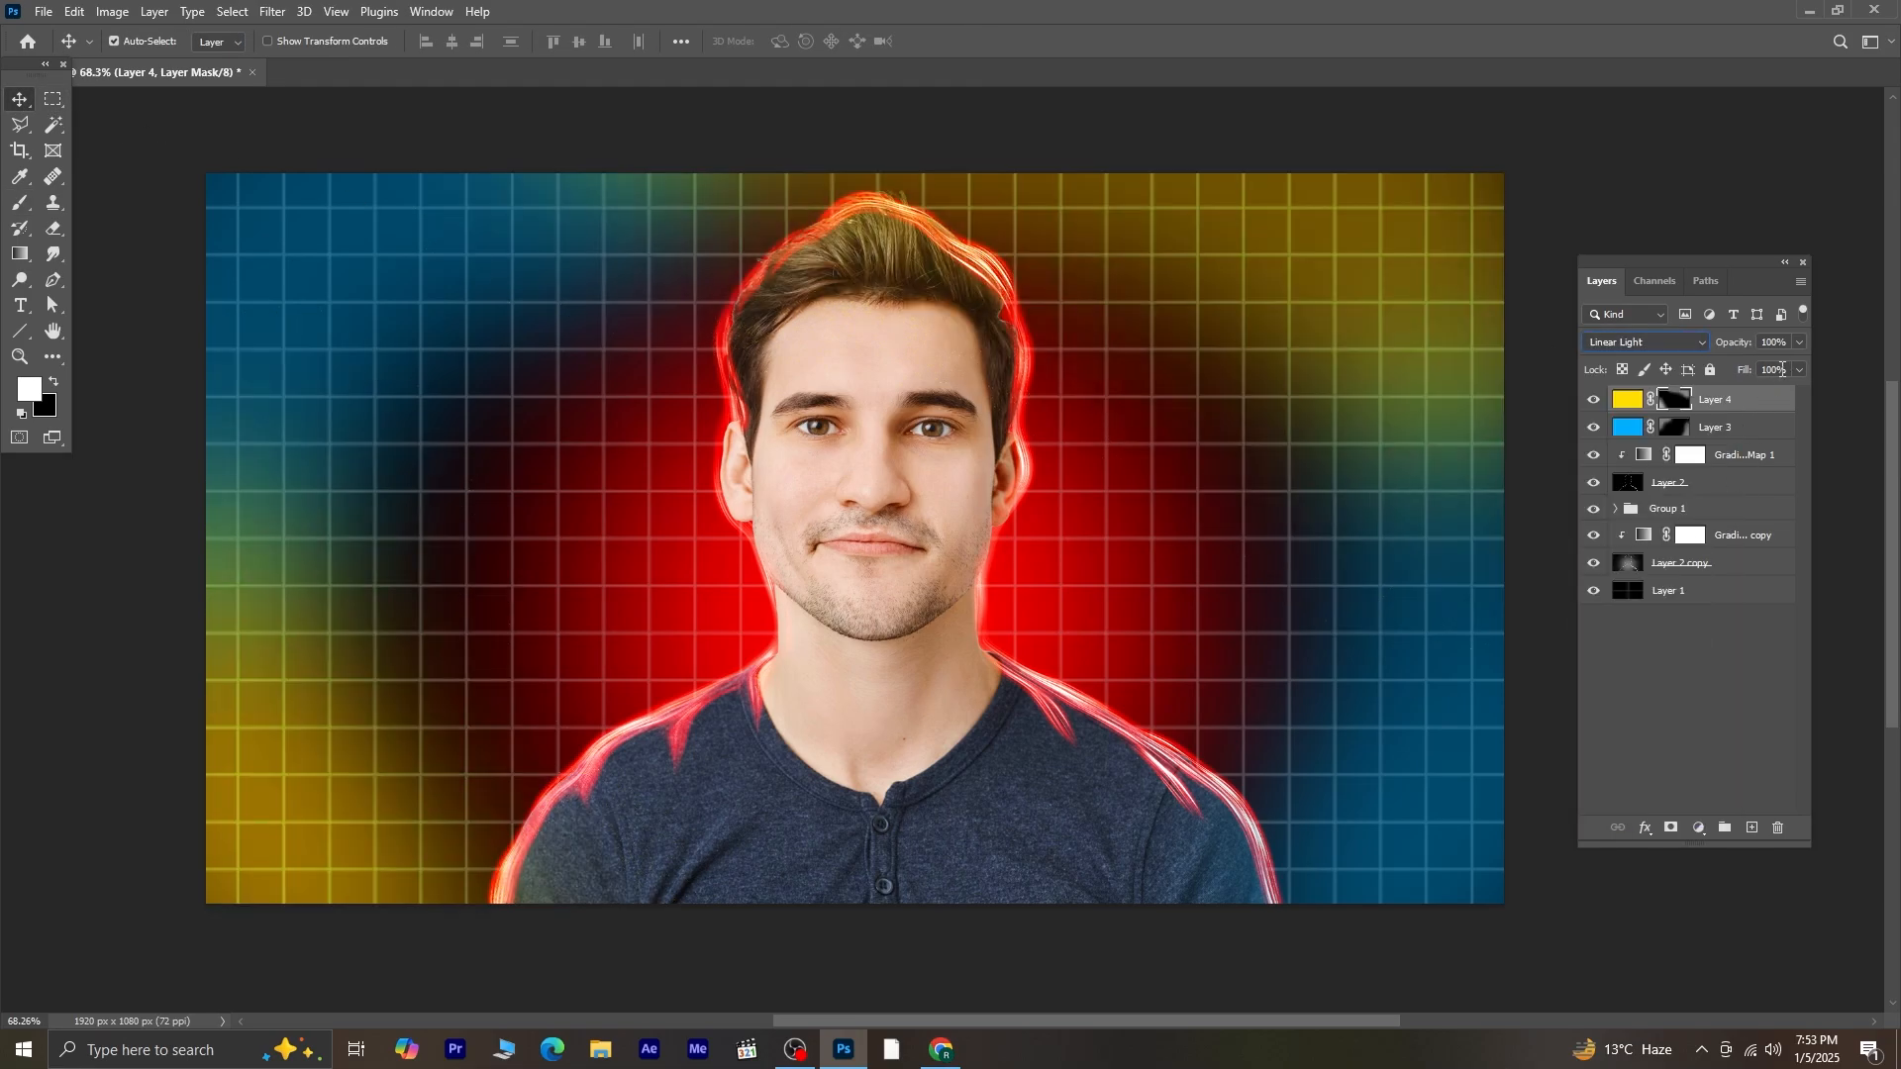
left_click(1800, 343)
left_click_drag(1800, 366, 1767, 371)
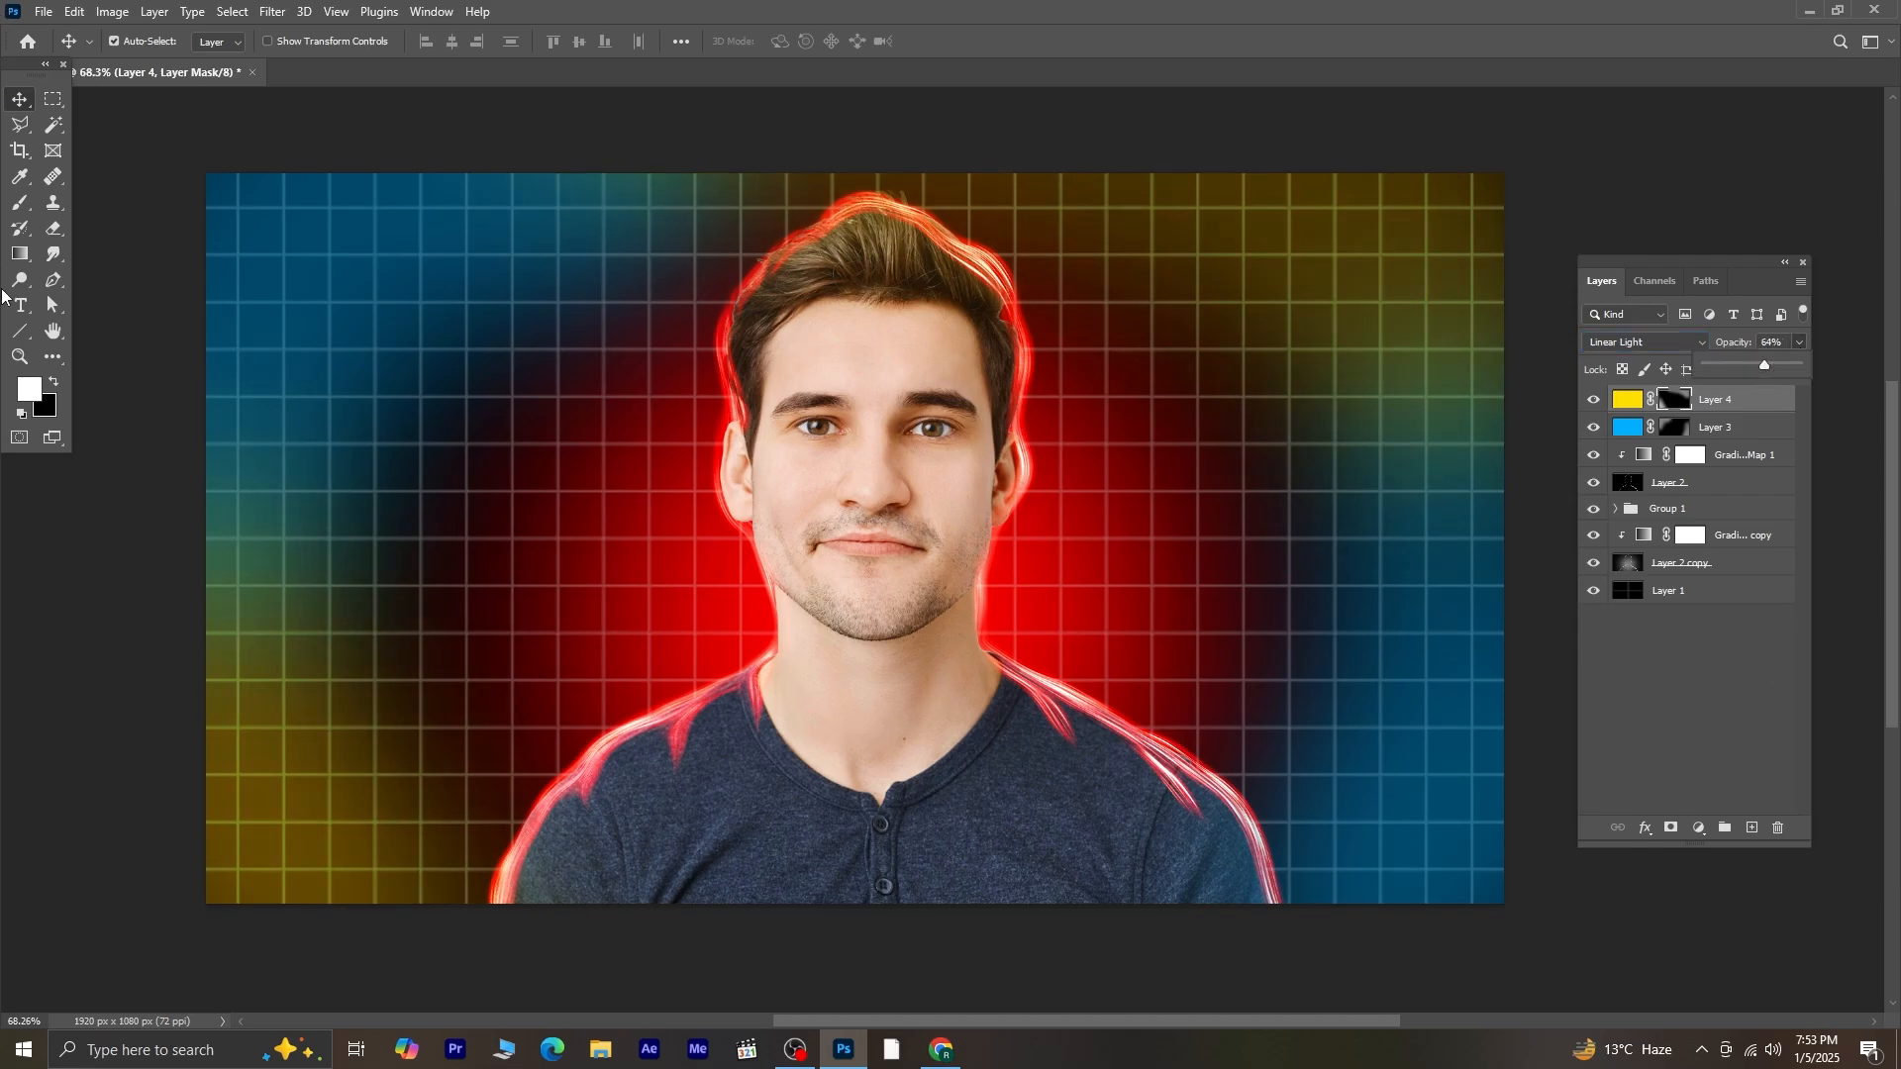
- Add the white Bebas text YOUTUBE in the upper-left area of the canvas
left_click(21, 307)
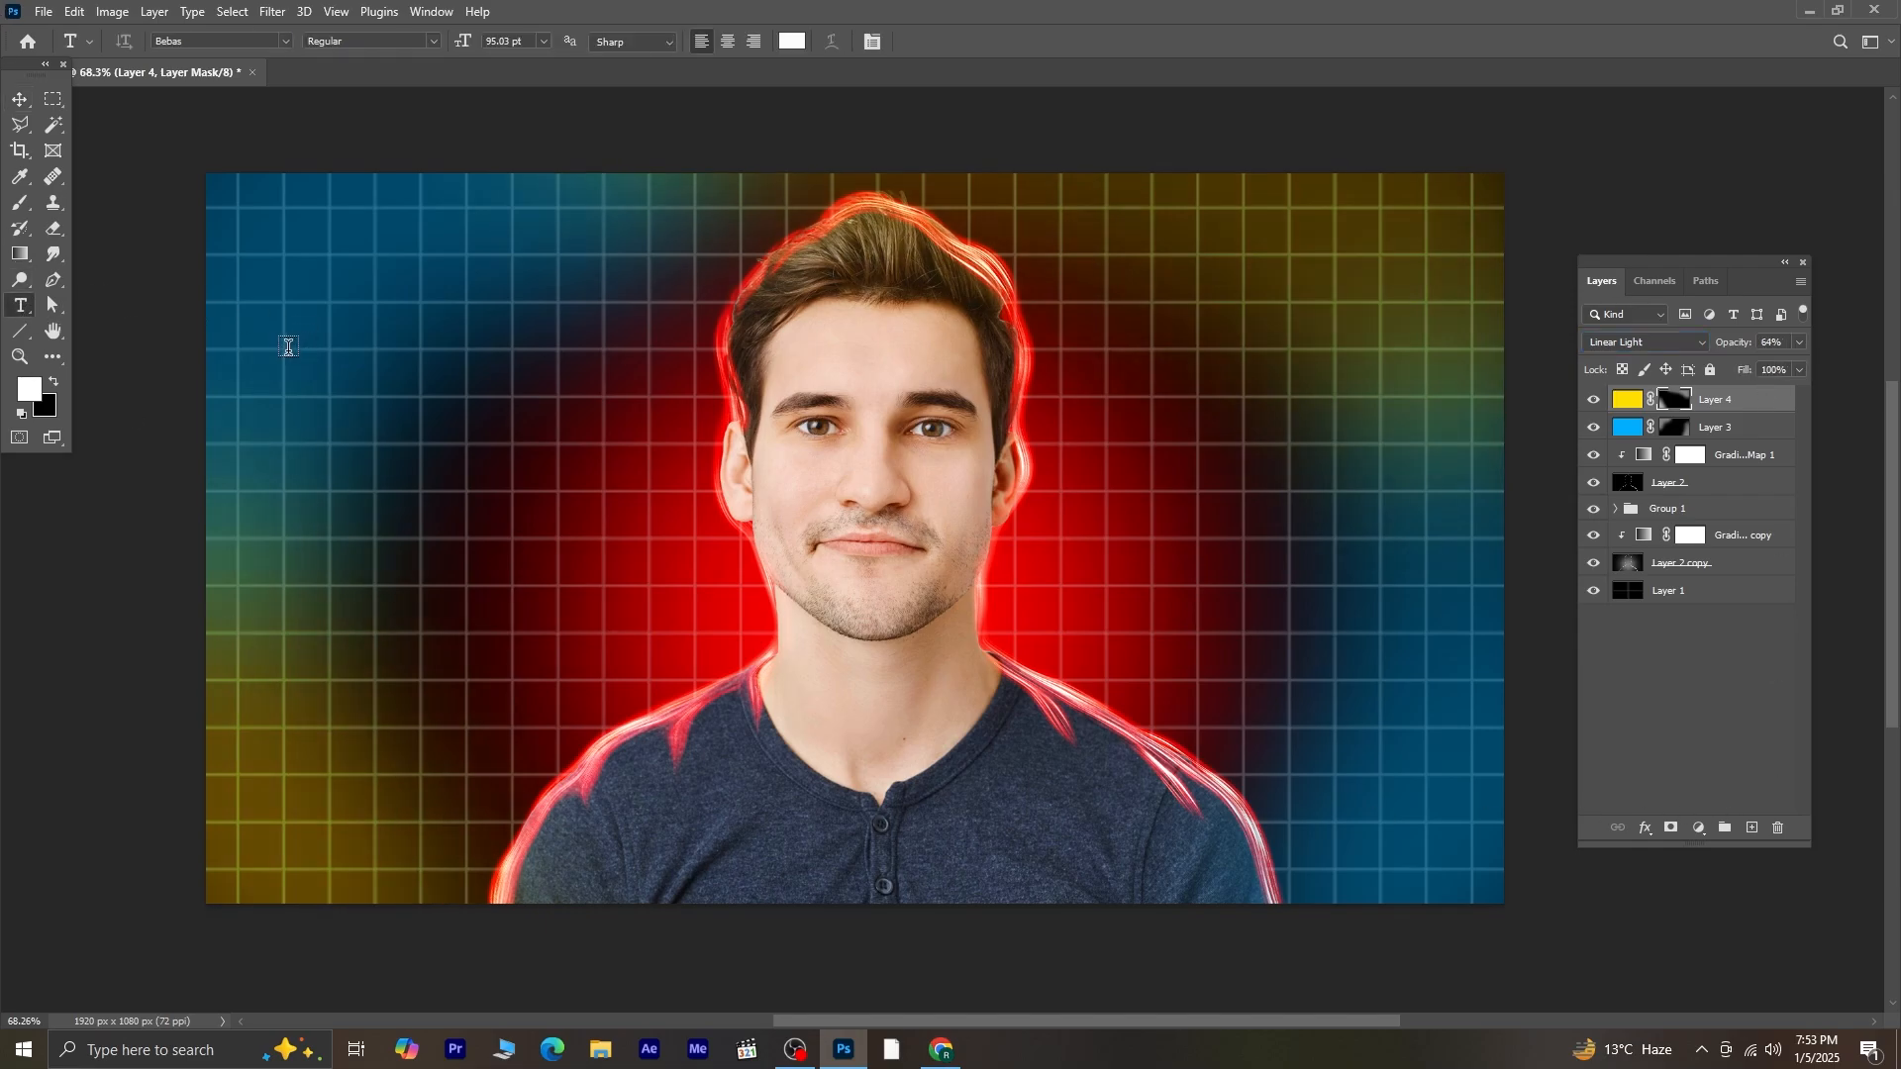
left_click(287, 347)
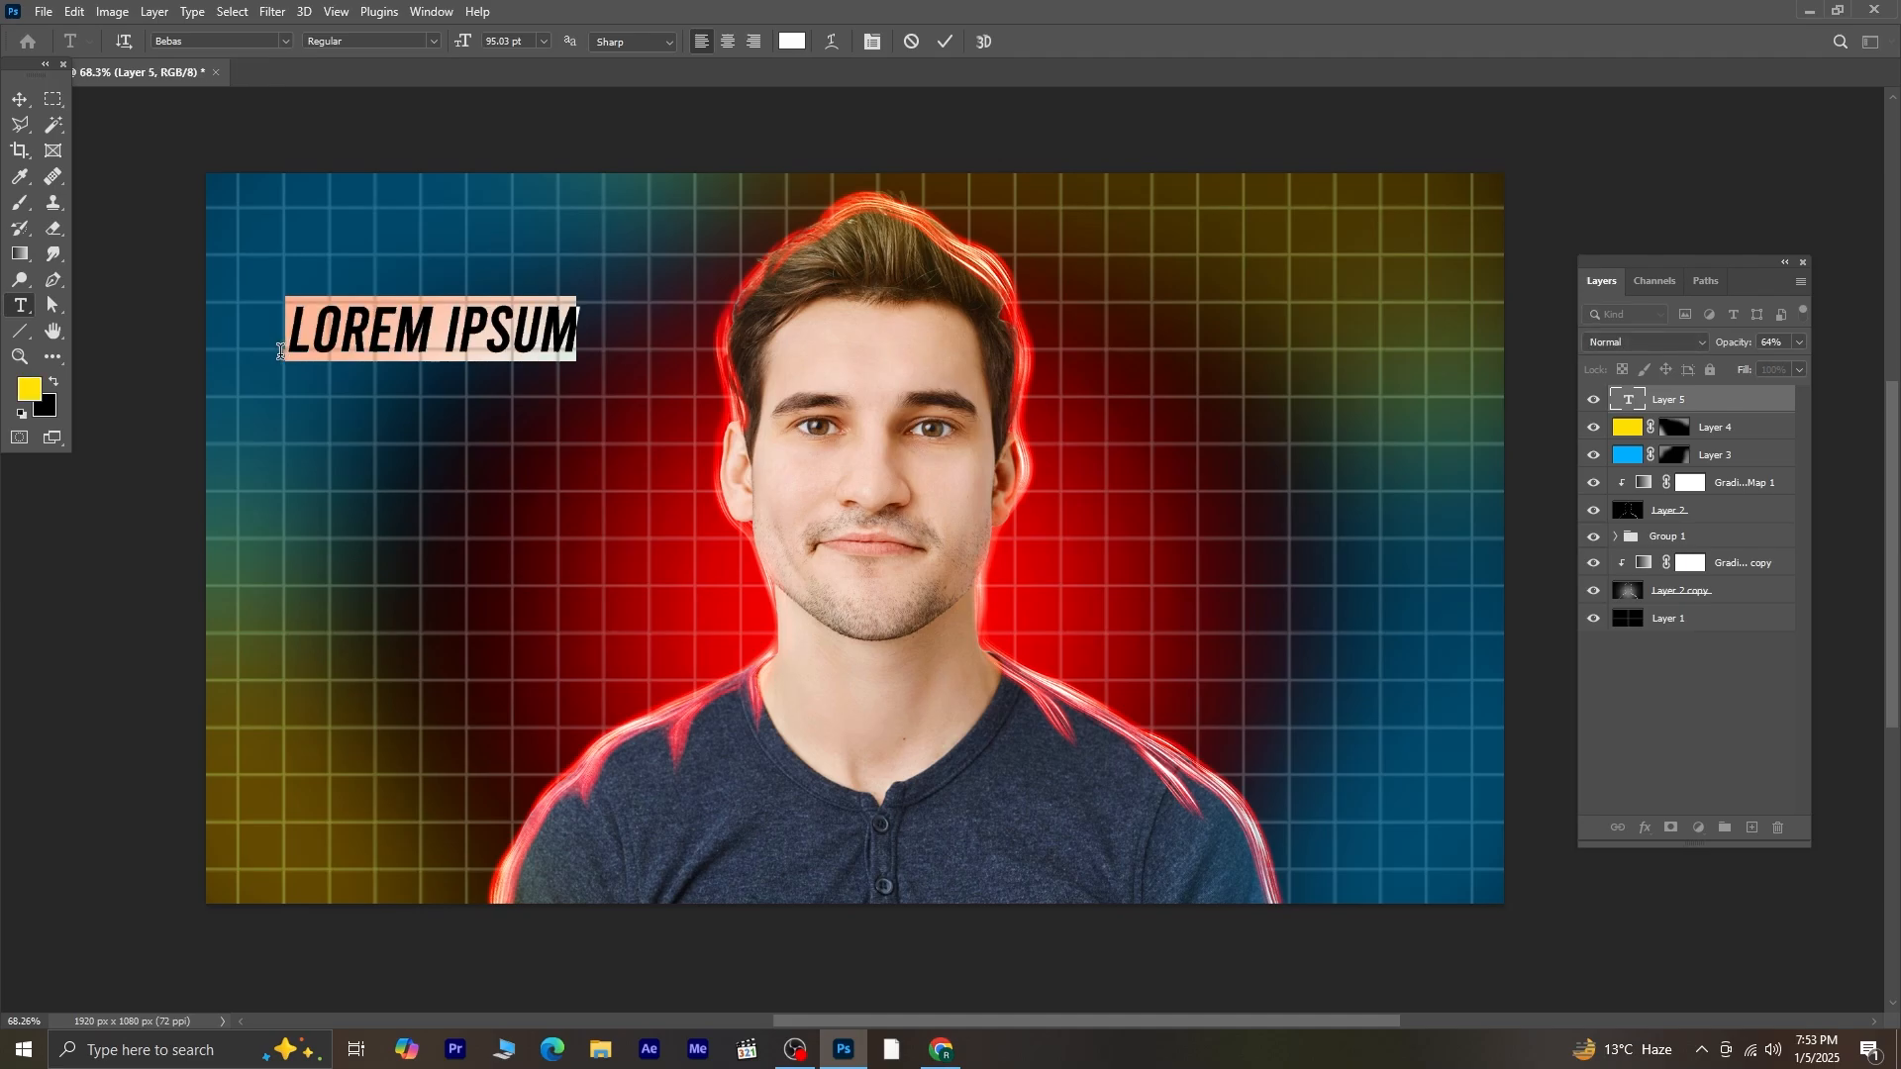
type("YOUTUBE")
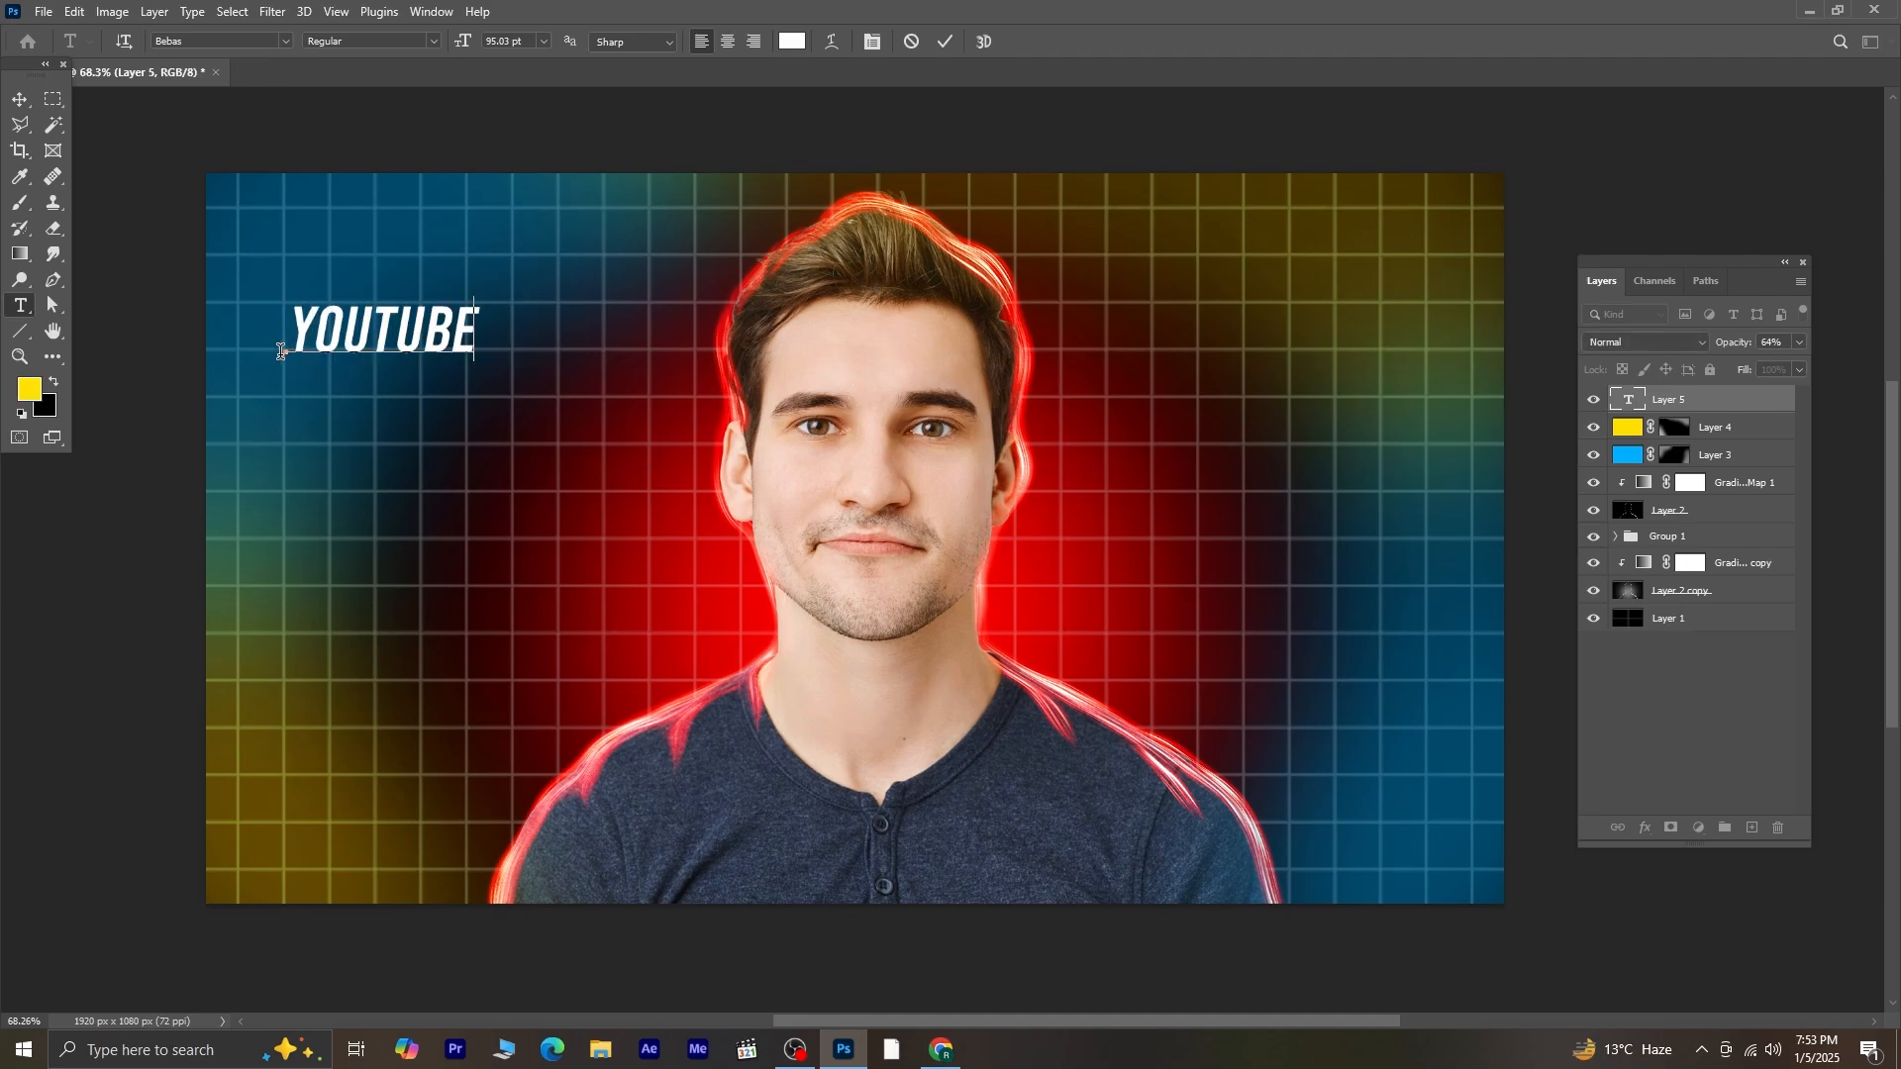
left_click(14, 97)
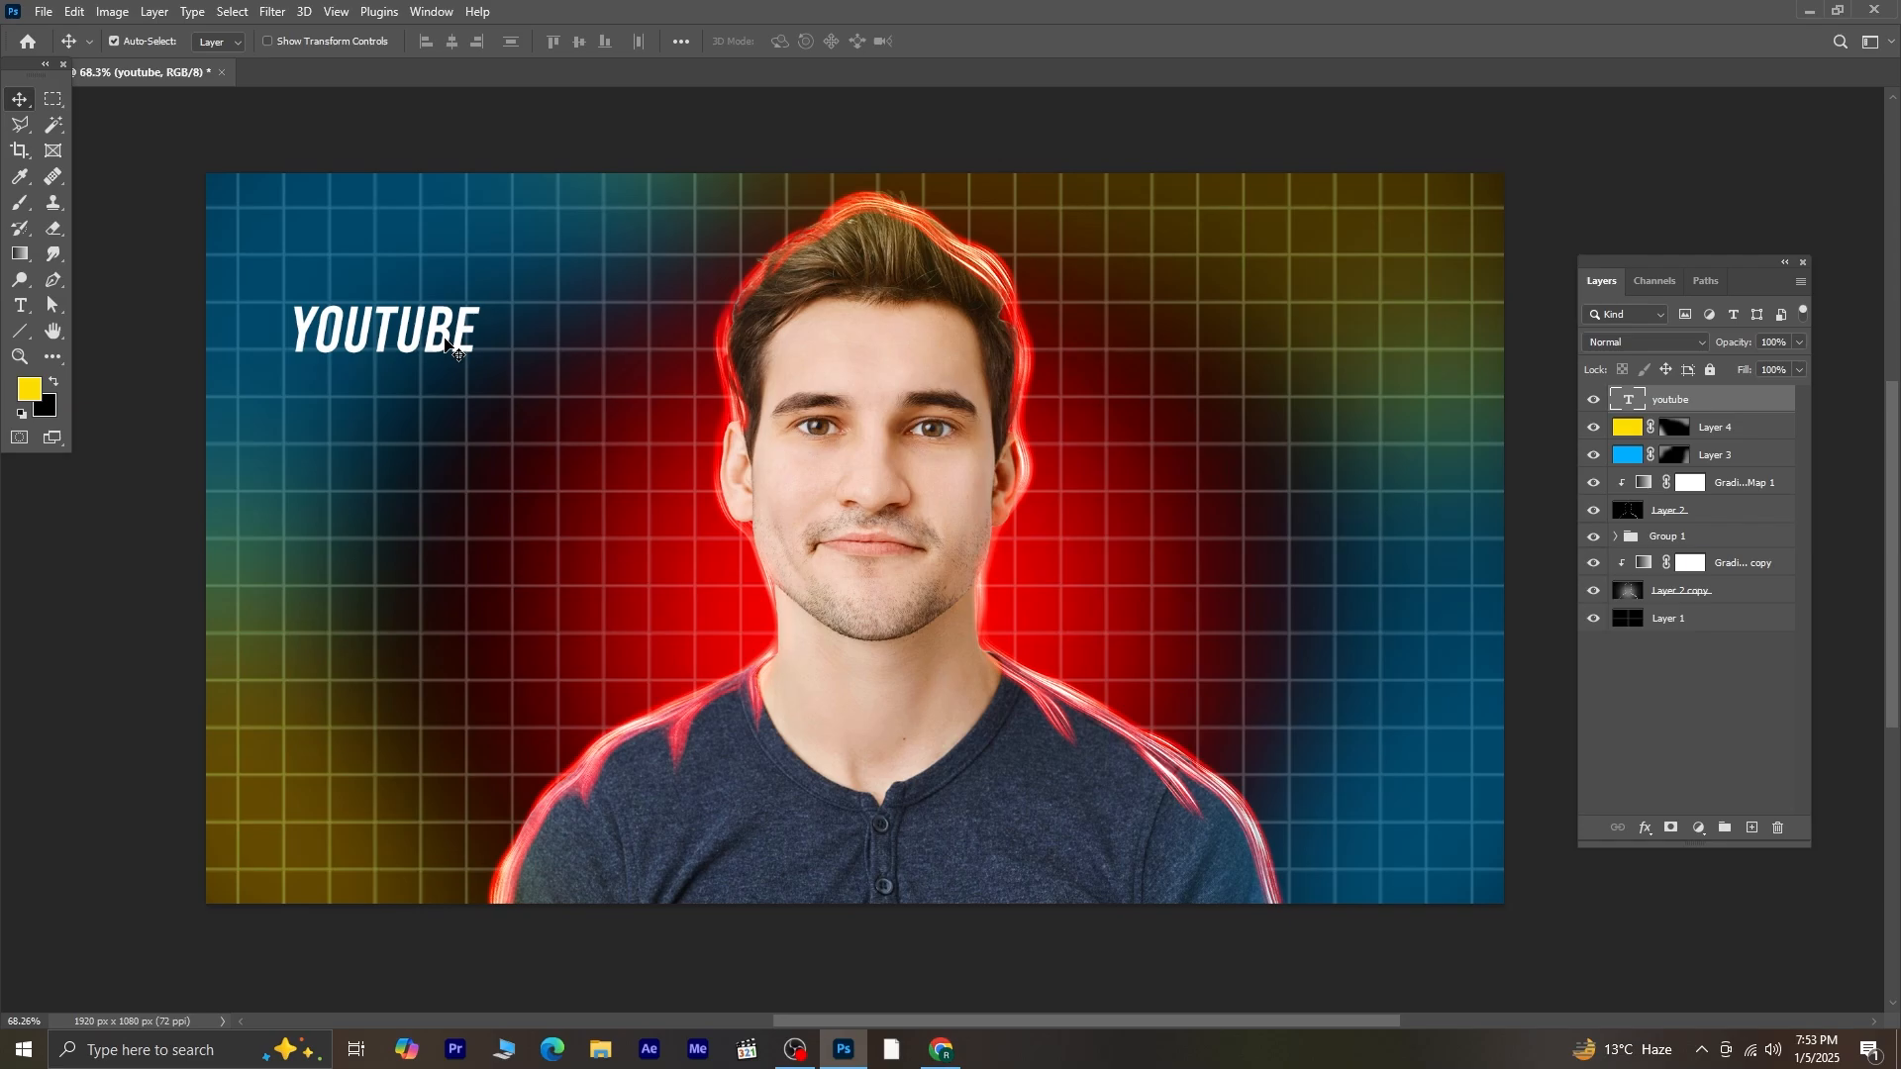
- Scale the YOUTUBE text to about 669% and position it across the upper half of the canvas
left_click(510, 353)
key("ctrl+t")
left_click_drag(480, 359, 1430, 686)
left_click_drag(1310, 607, 1262, 481)
left_click_drag(1385, 547, 1495, 644)
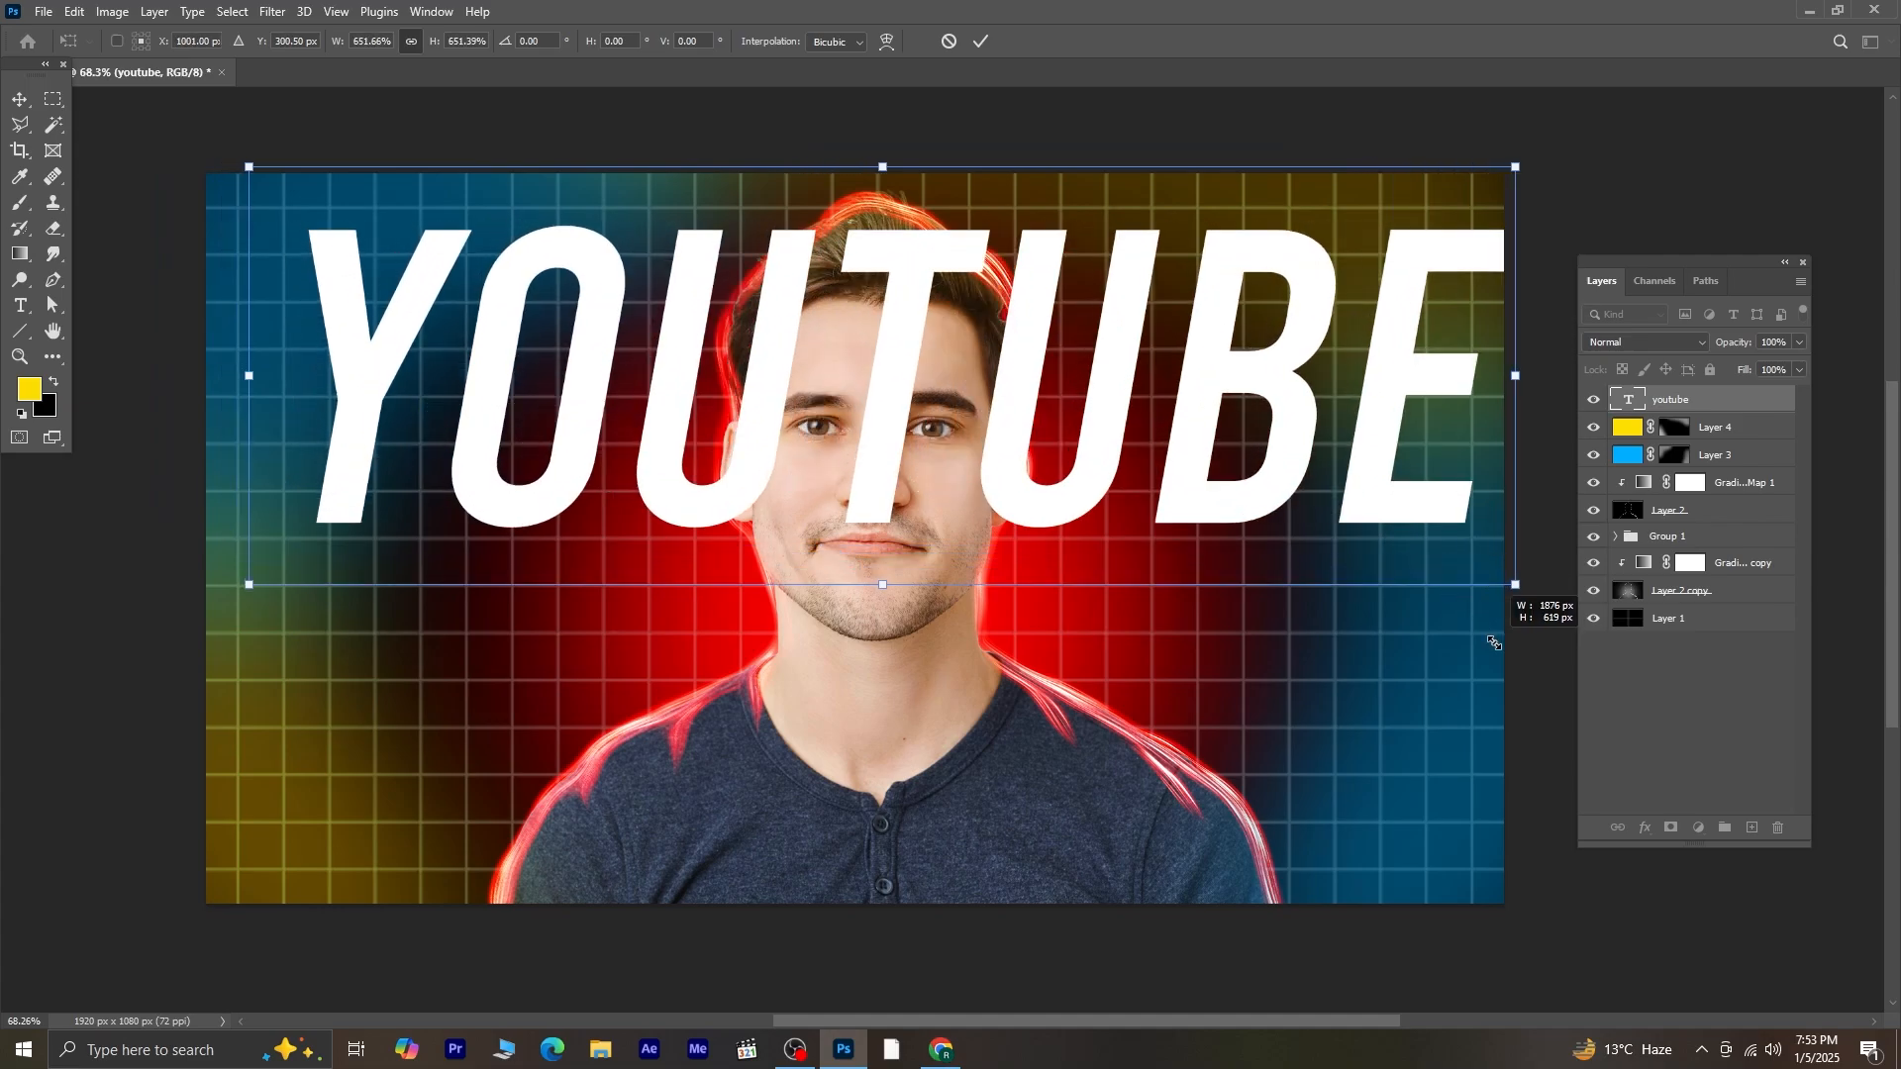
left_click_drag(1088, 453, 1046, 460)
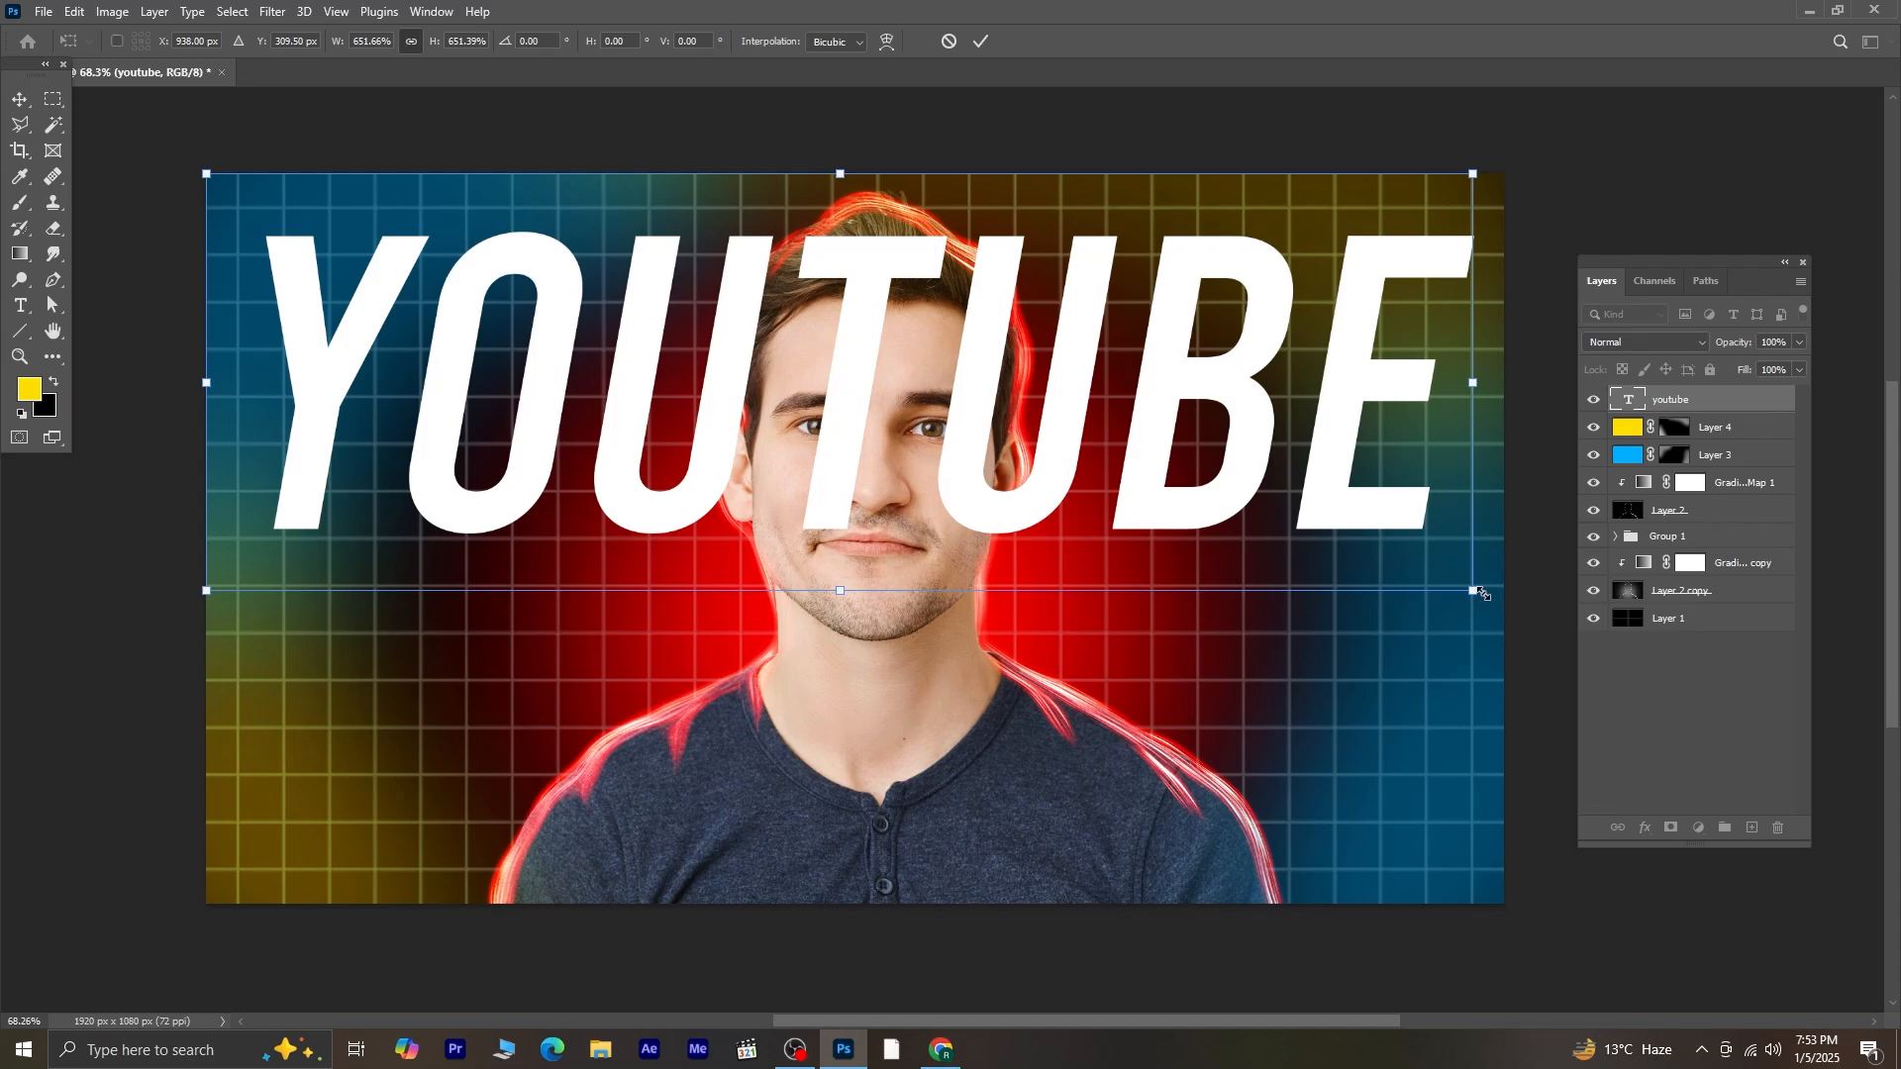
left_click_drag(1483, 594, 1516, 640)
left_click_drag(1464, 534, 1413, 531)
left_click_drag(1502, 604, 1462, 592)
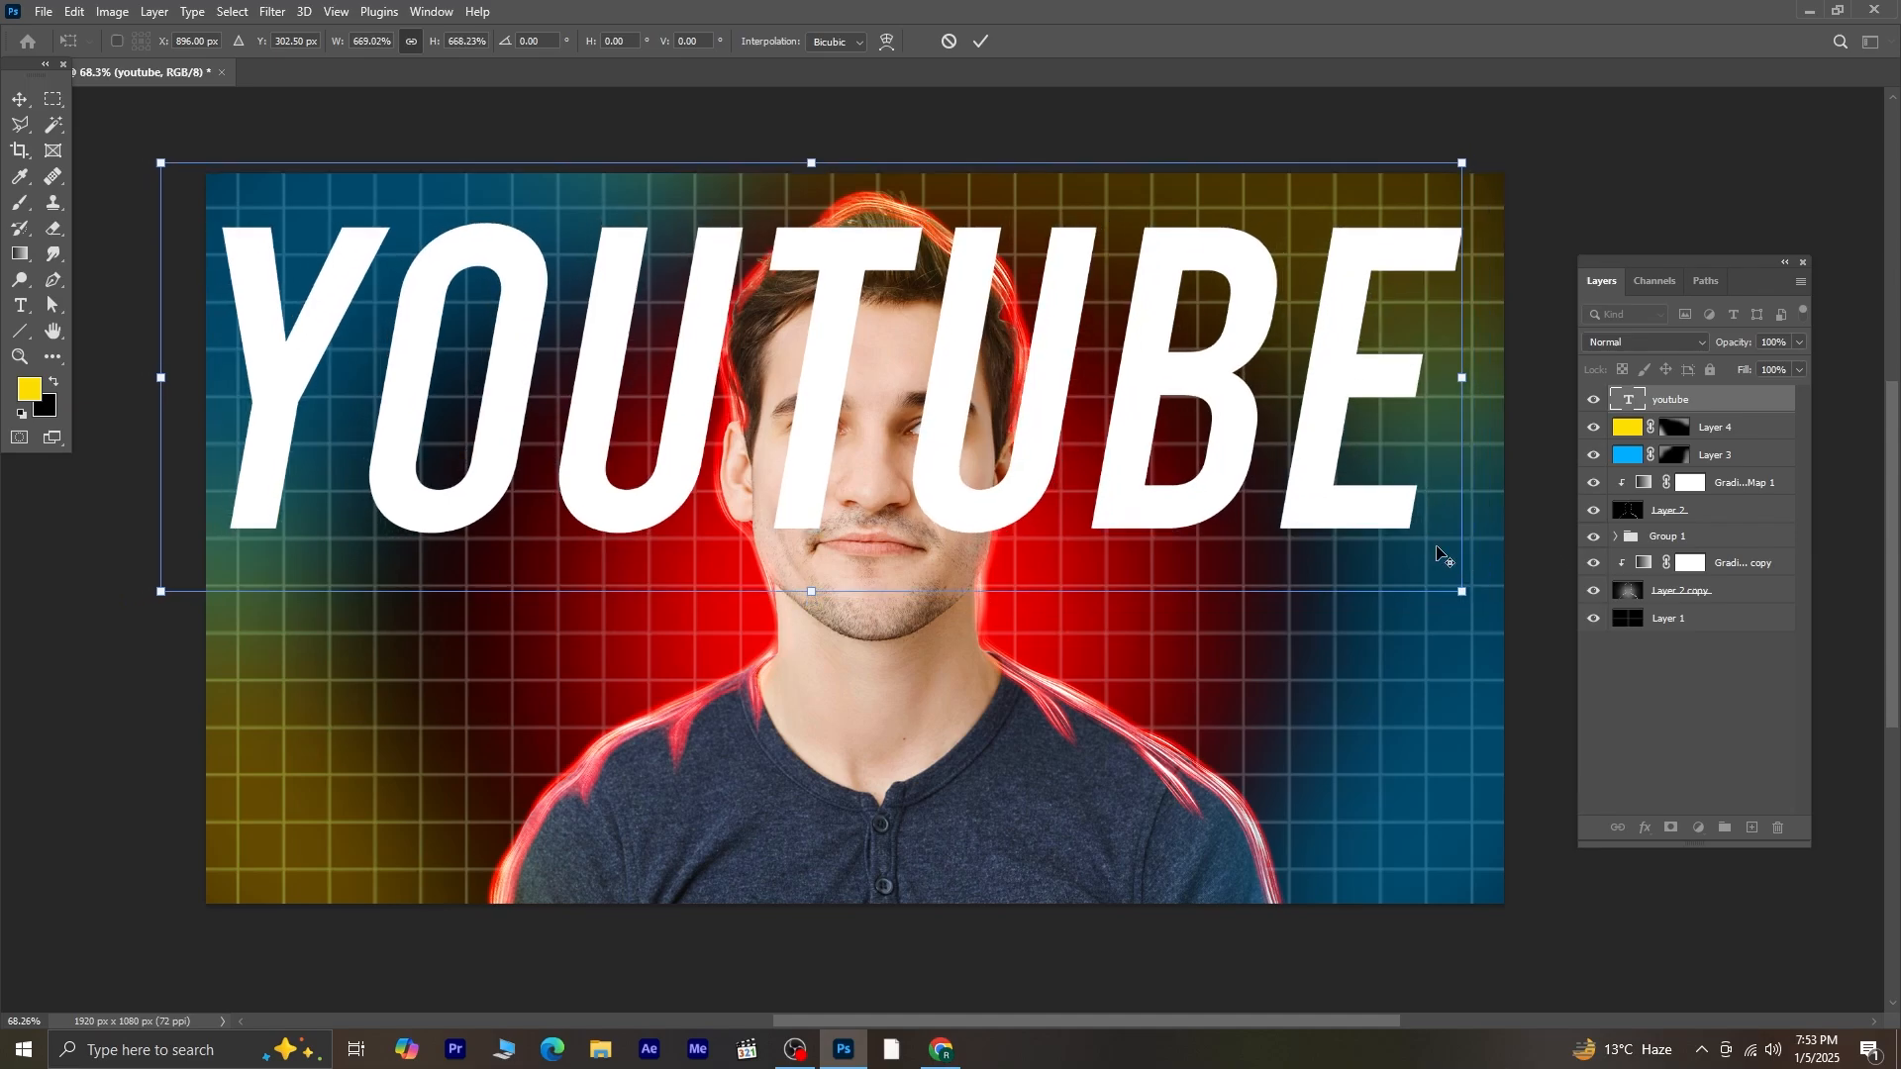
left_click_drag(1382, 532, 1405, 532)
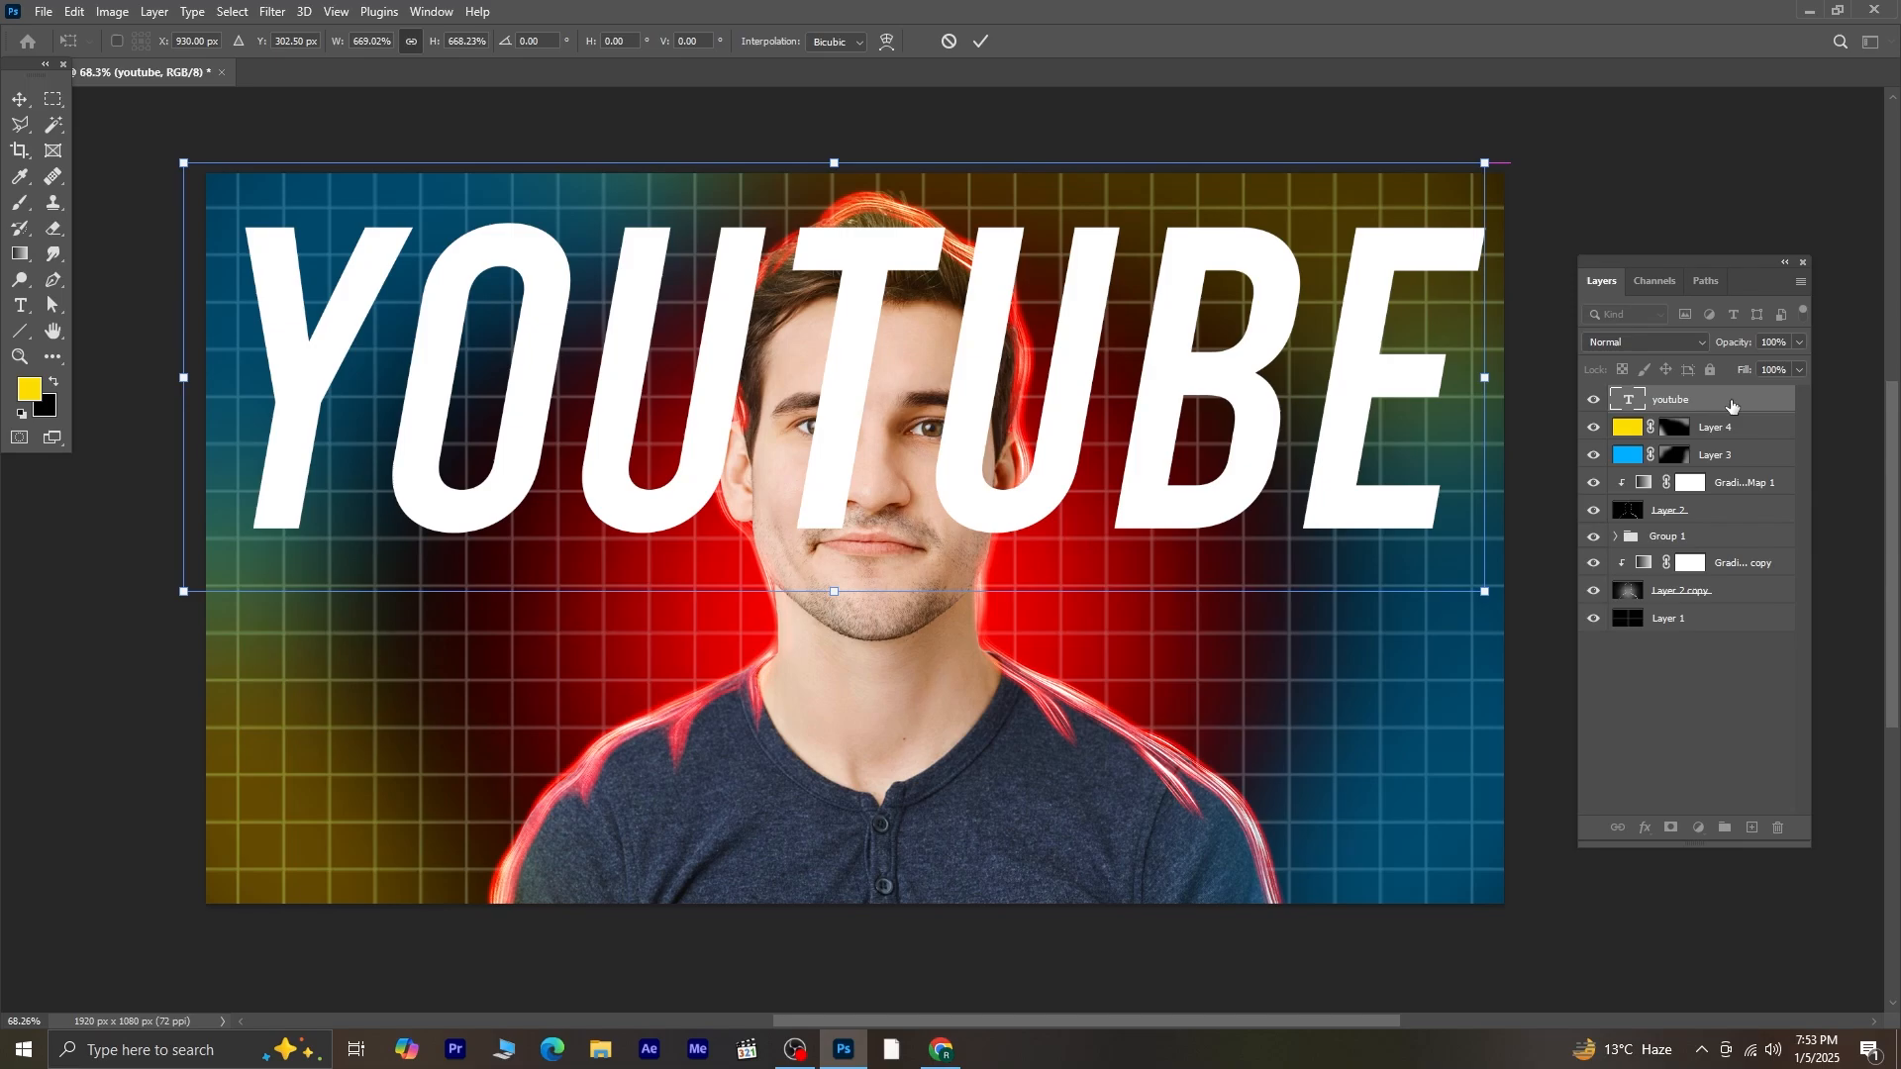
key("Return")
- Apply Bevel & Emboss and a 10 px black outside stroke to the YOUTUBE text layer
double_click(1730, 404)
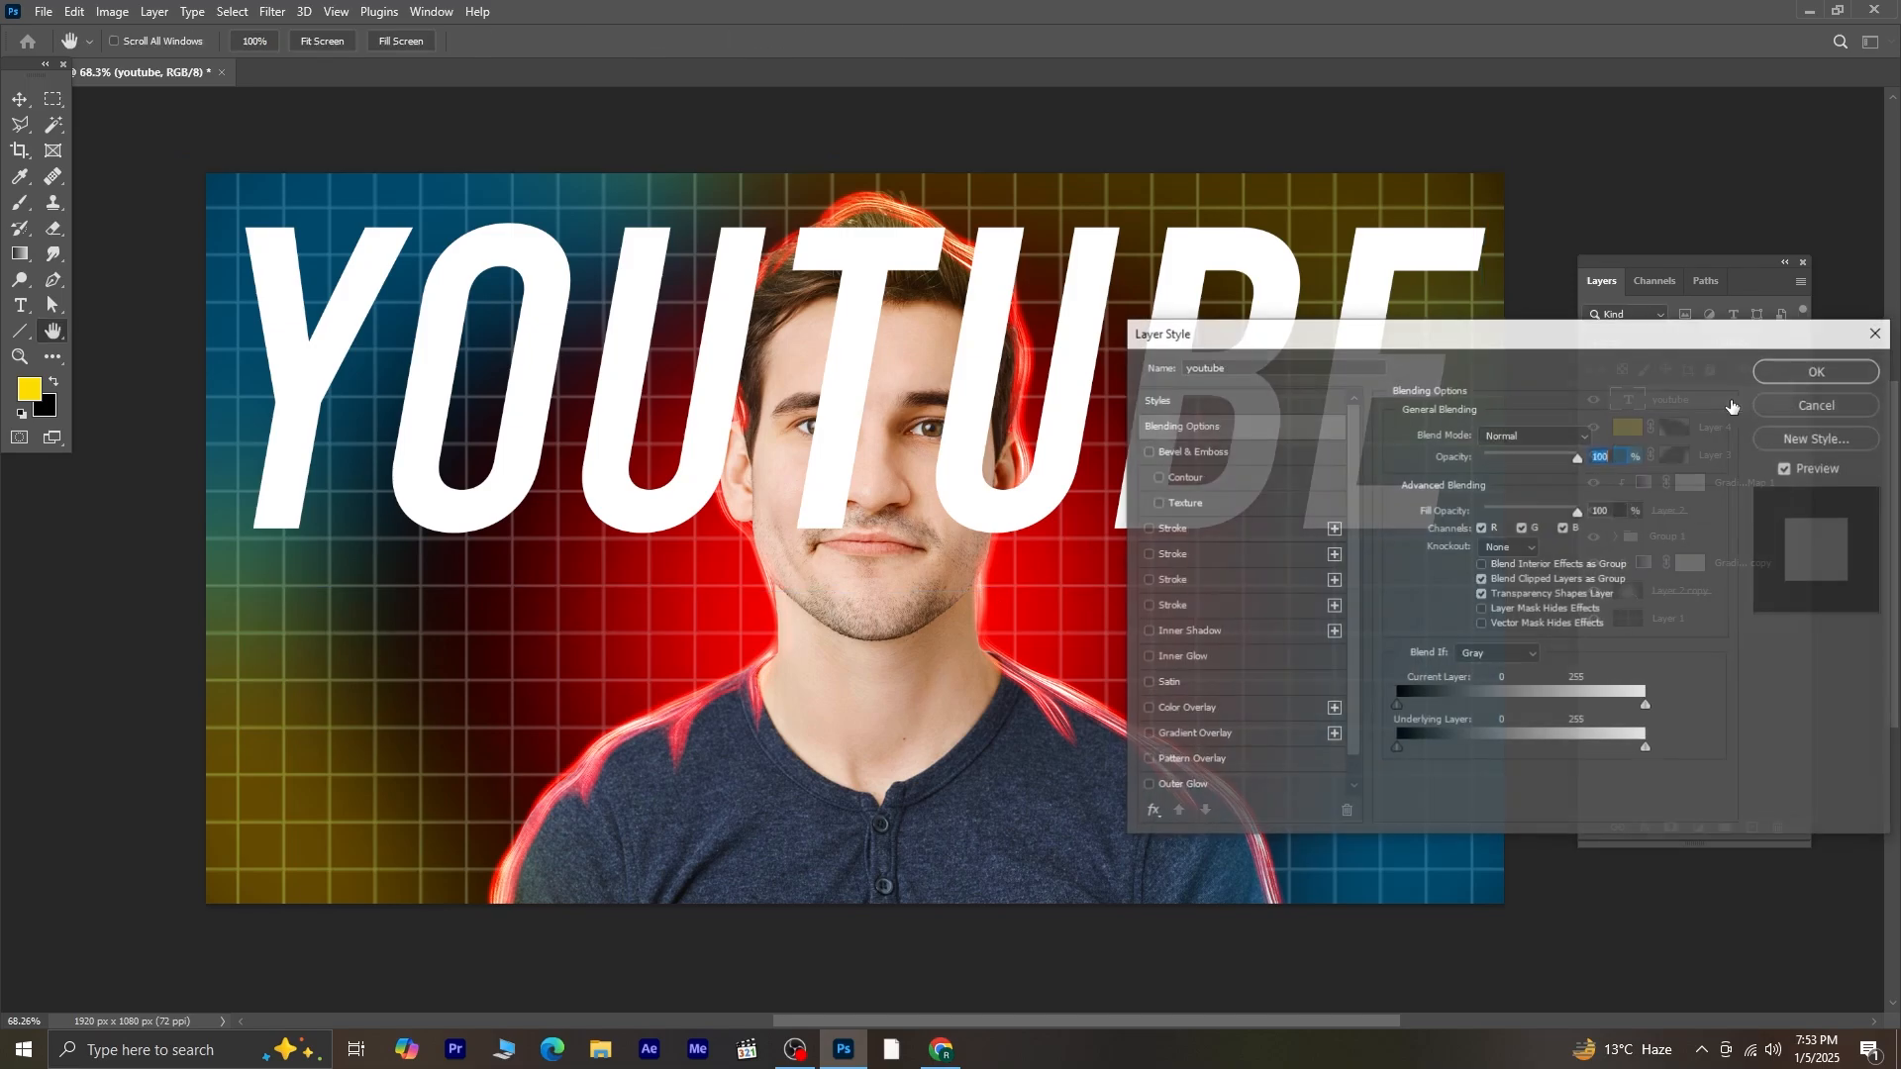
left_click(1164, 454)
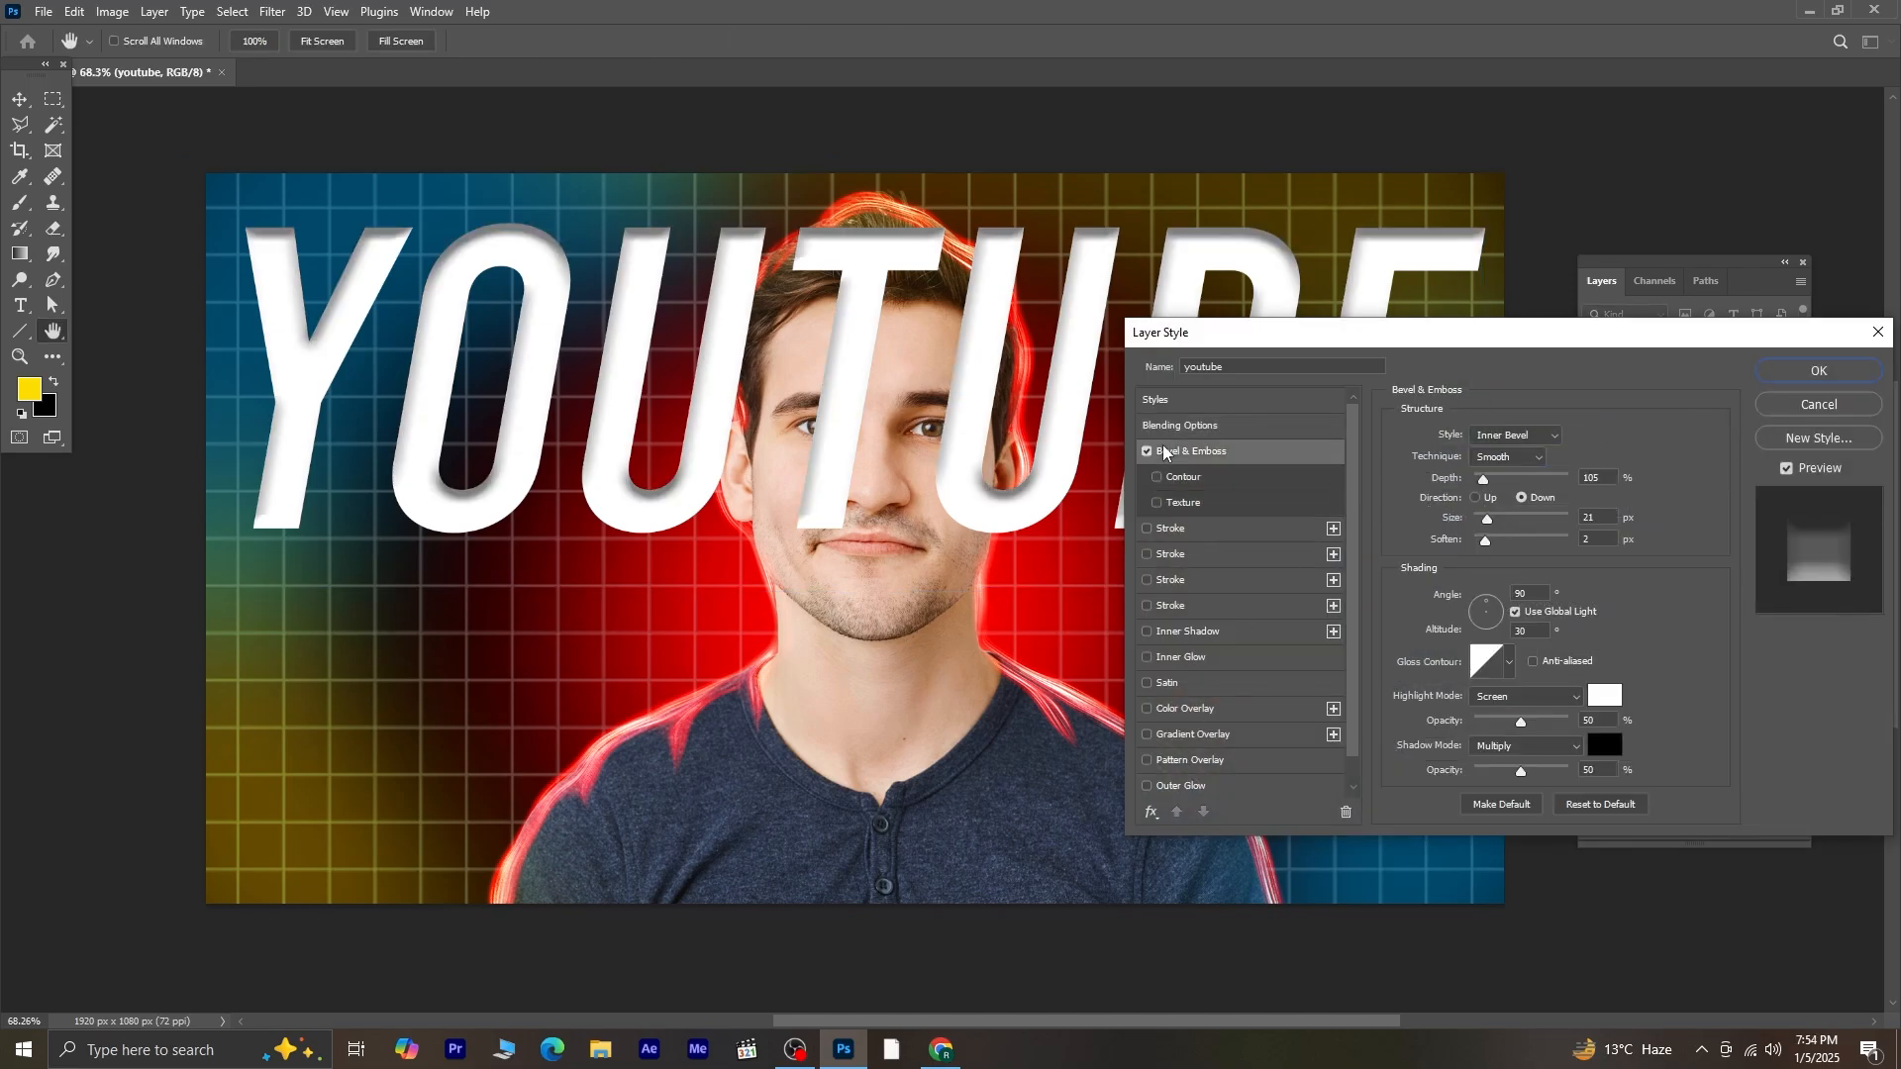
left_click(1167, 529)
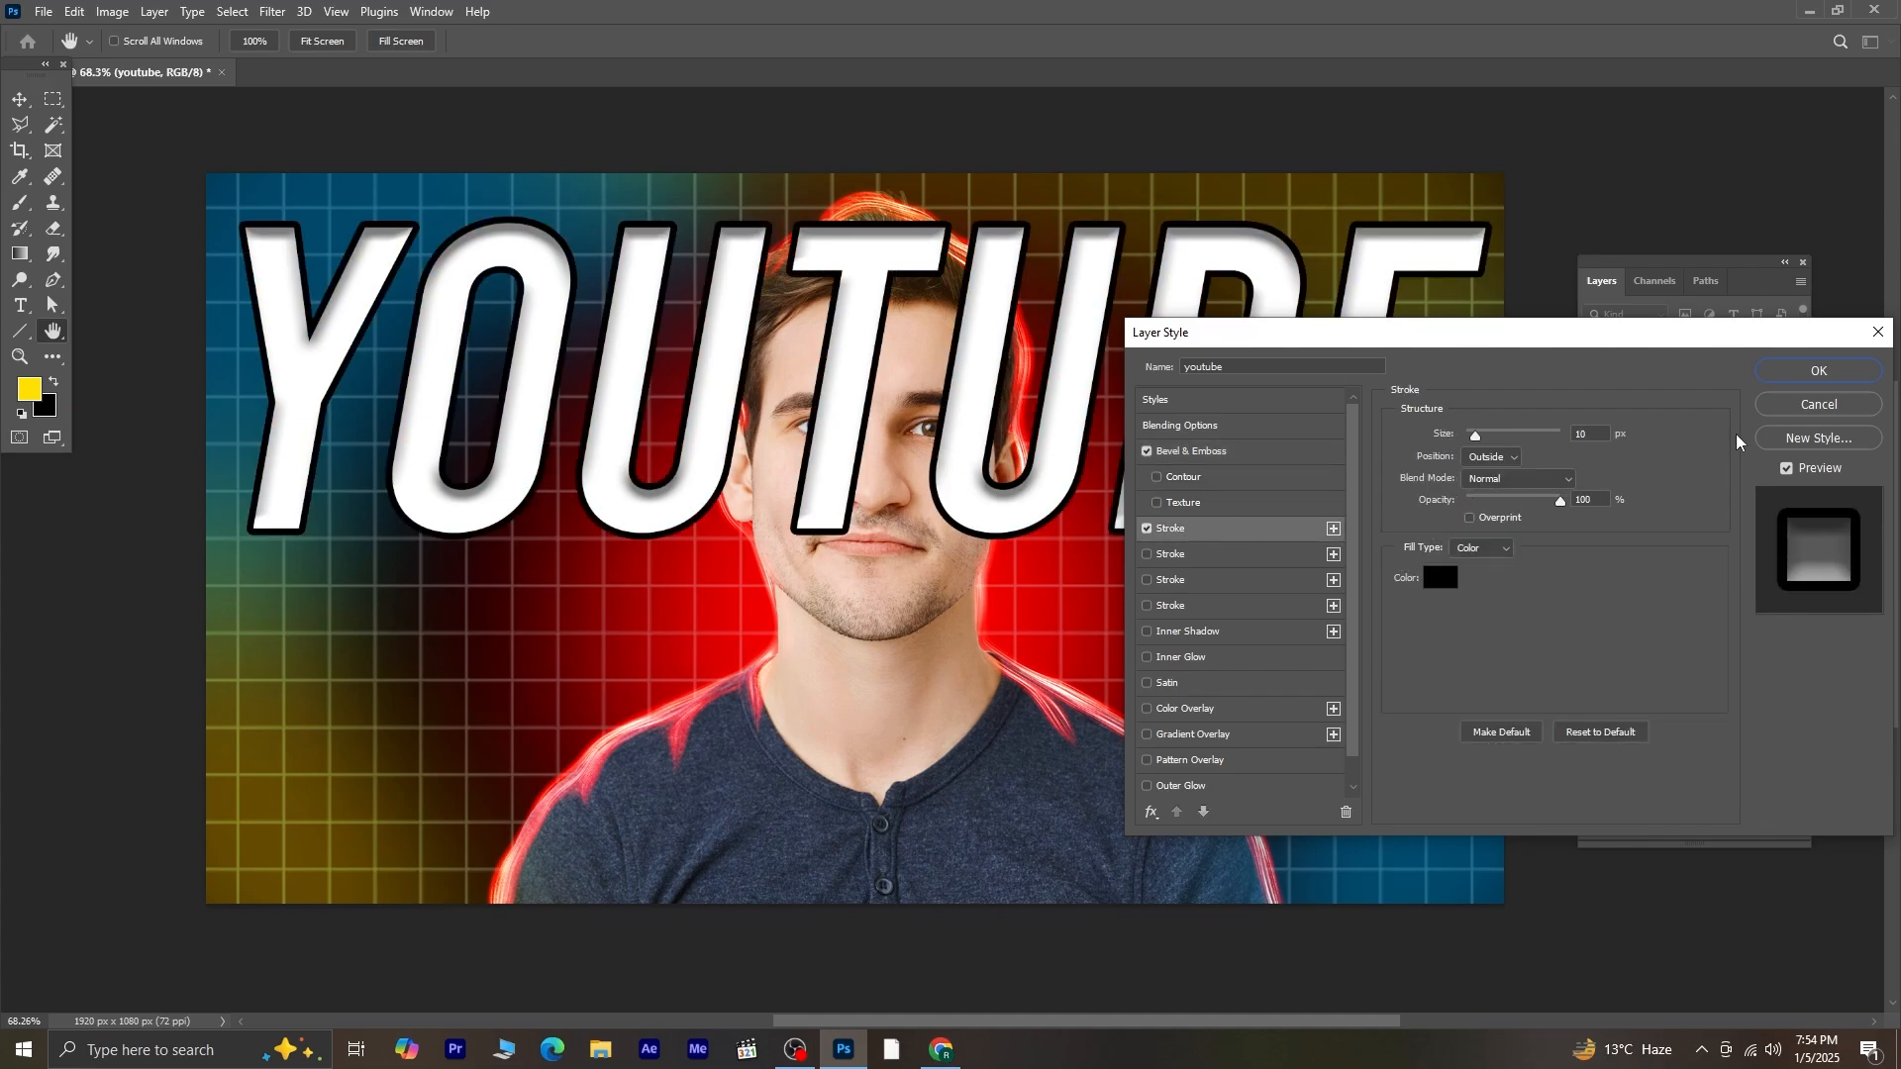
left_click(1833, 371)
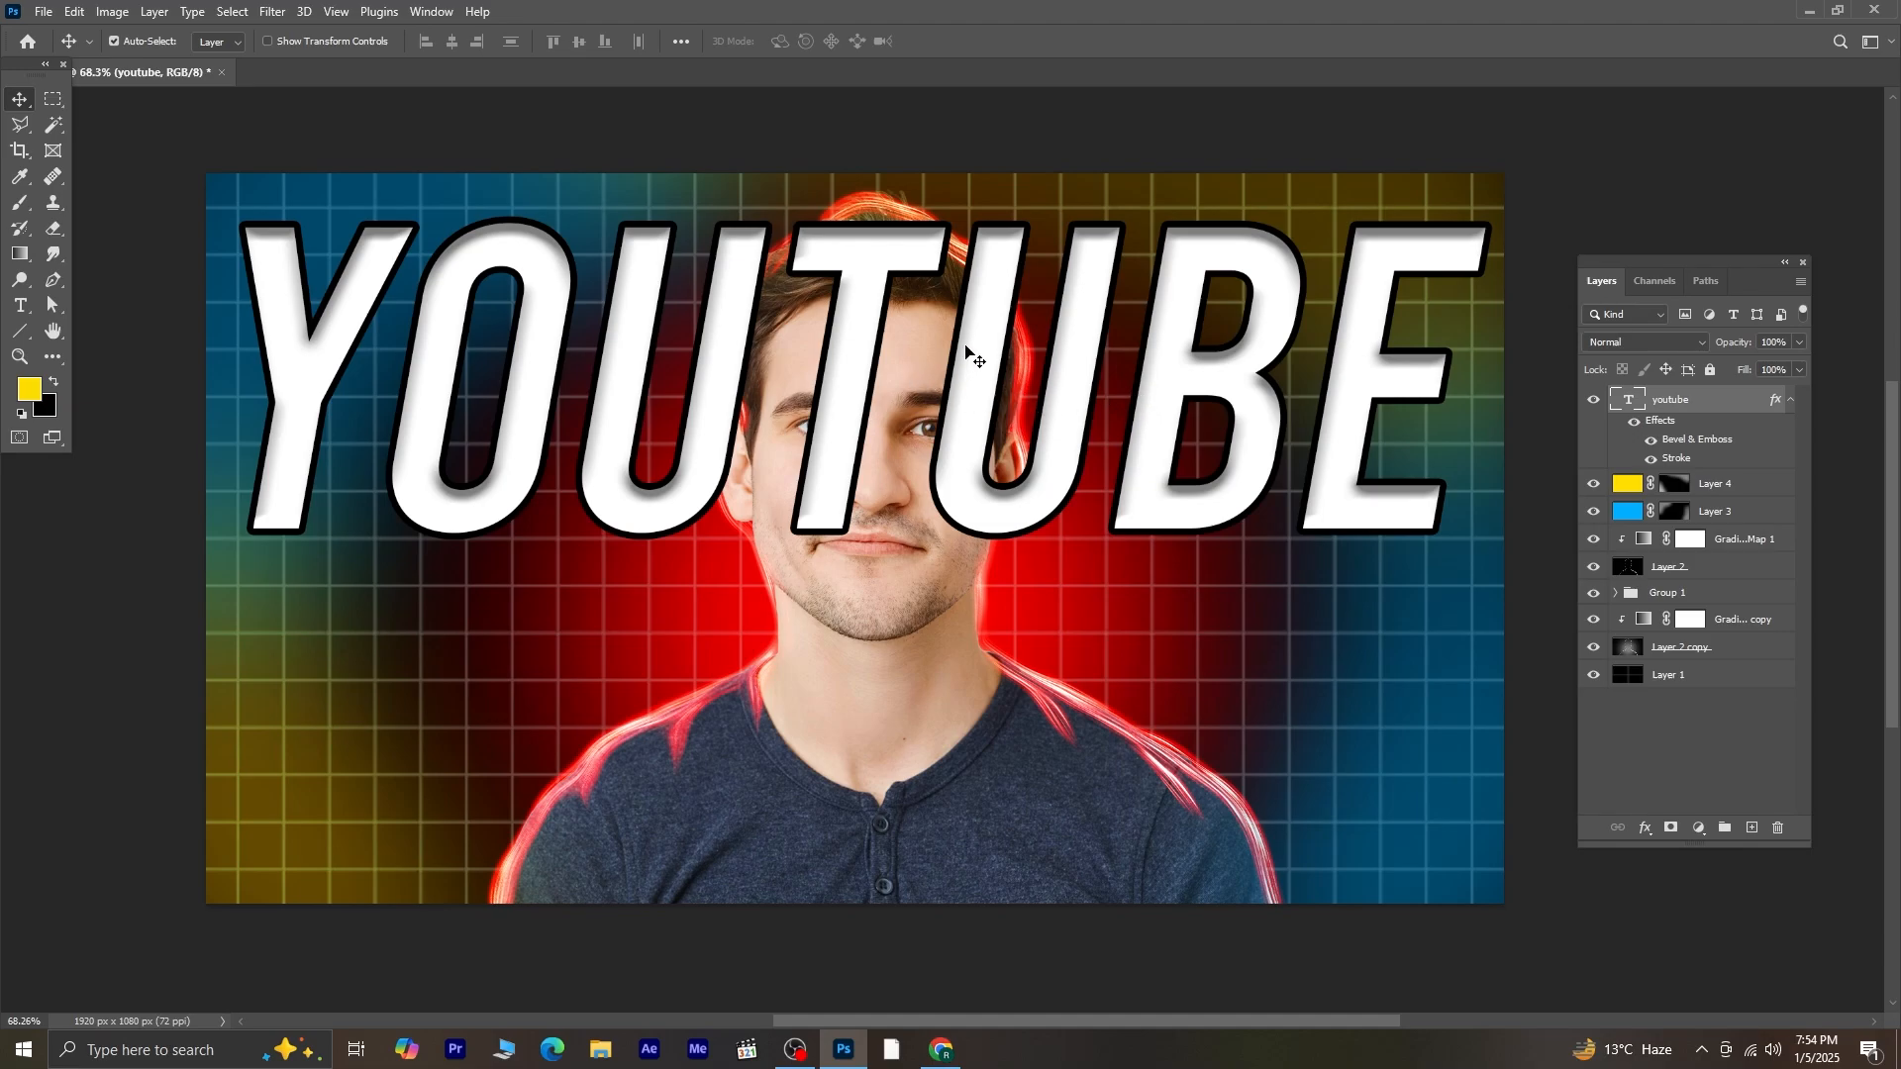
- Recolour all of the YOUTUBE text orange ff9000 and move it up slightly
left_click(20, 306)
left_click_drag(286, 322, 1411, 380)
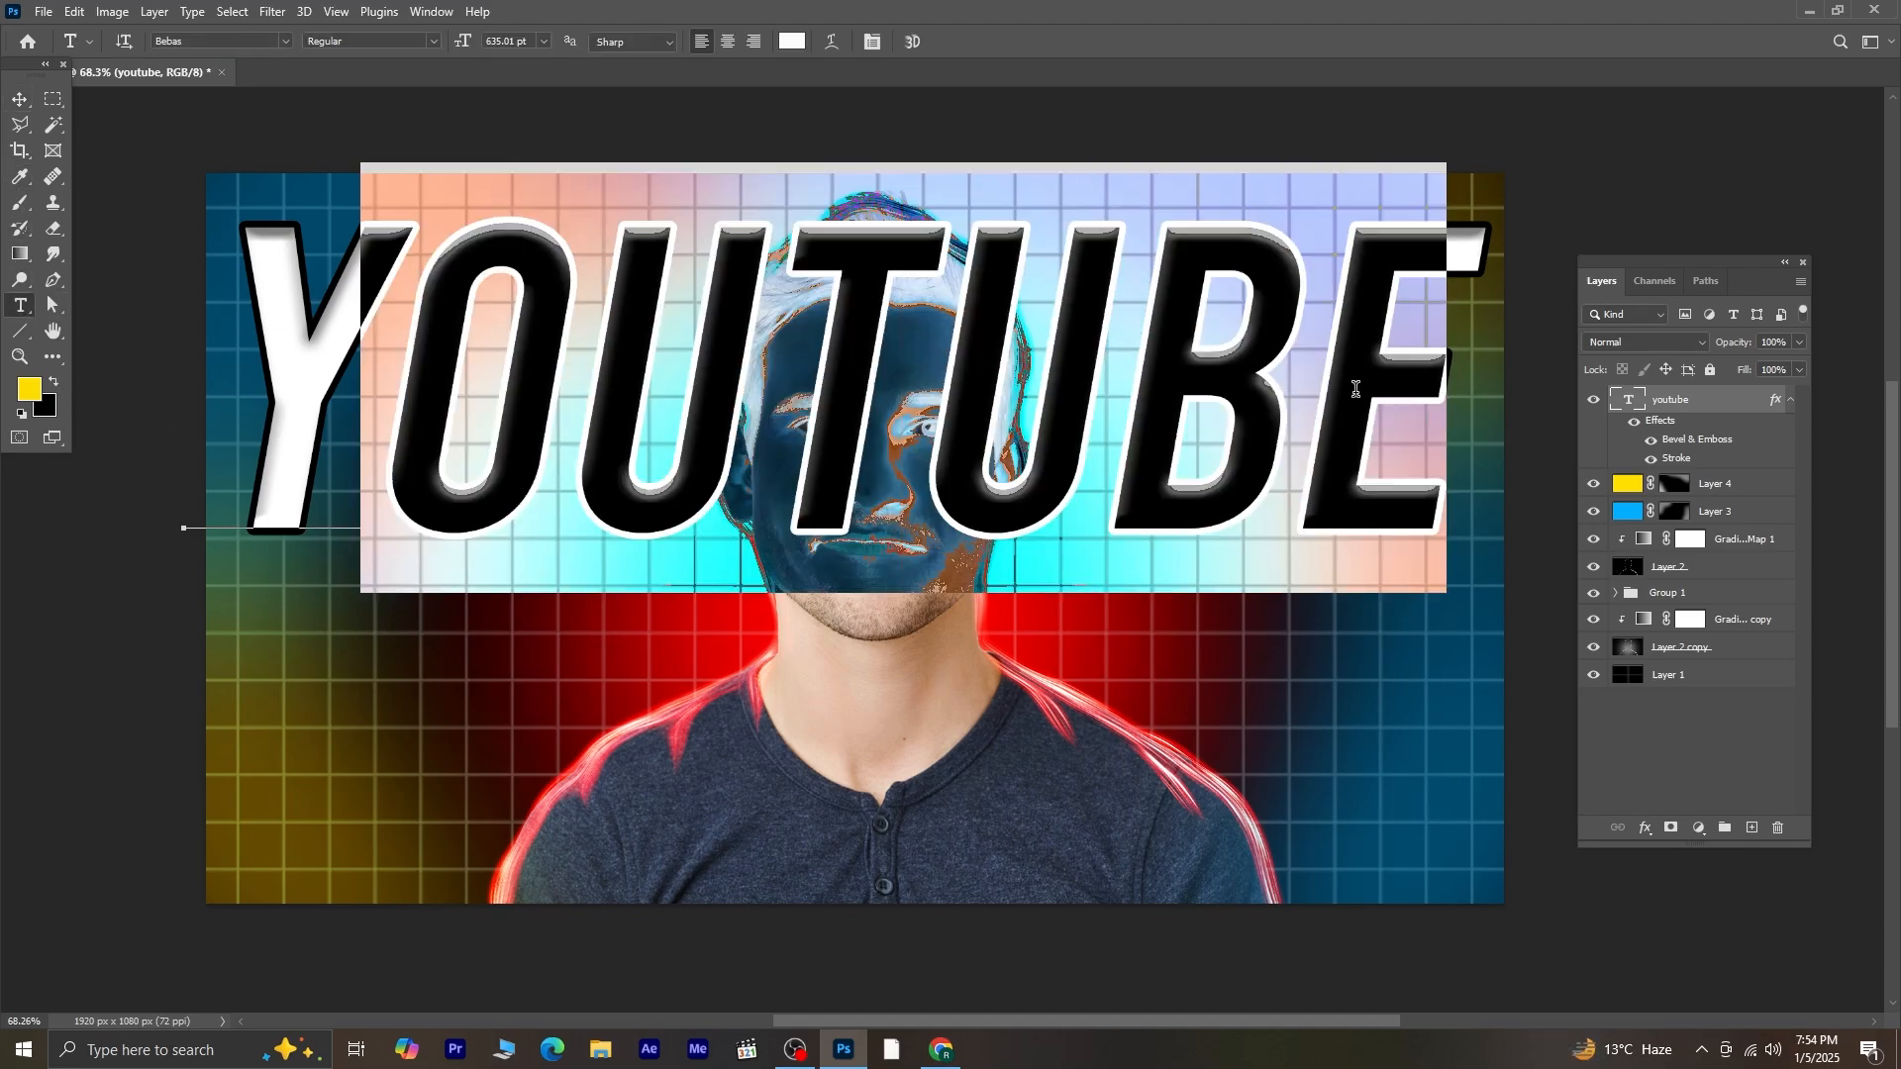
key("ctrl+a")
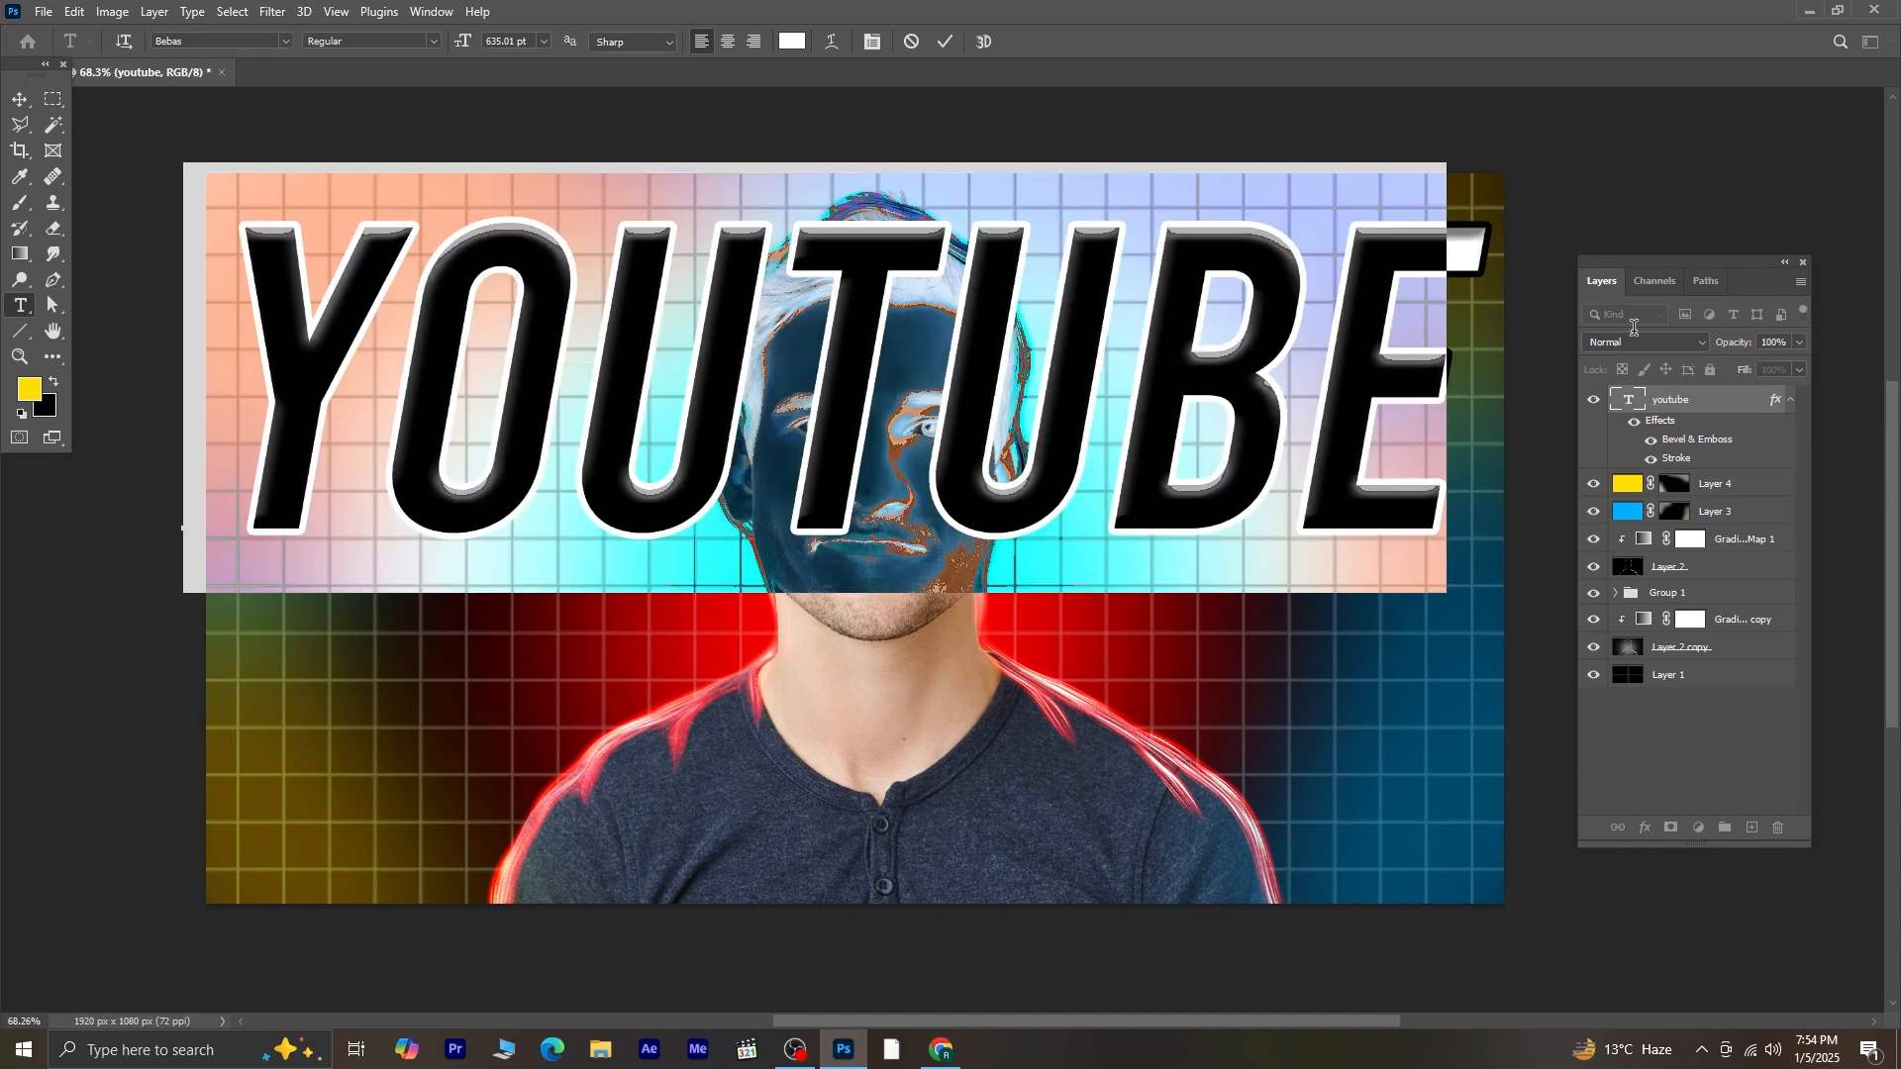
left_click(30, 396)
left_click_drag(561, 875, 566, 916)
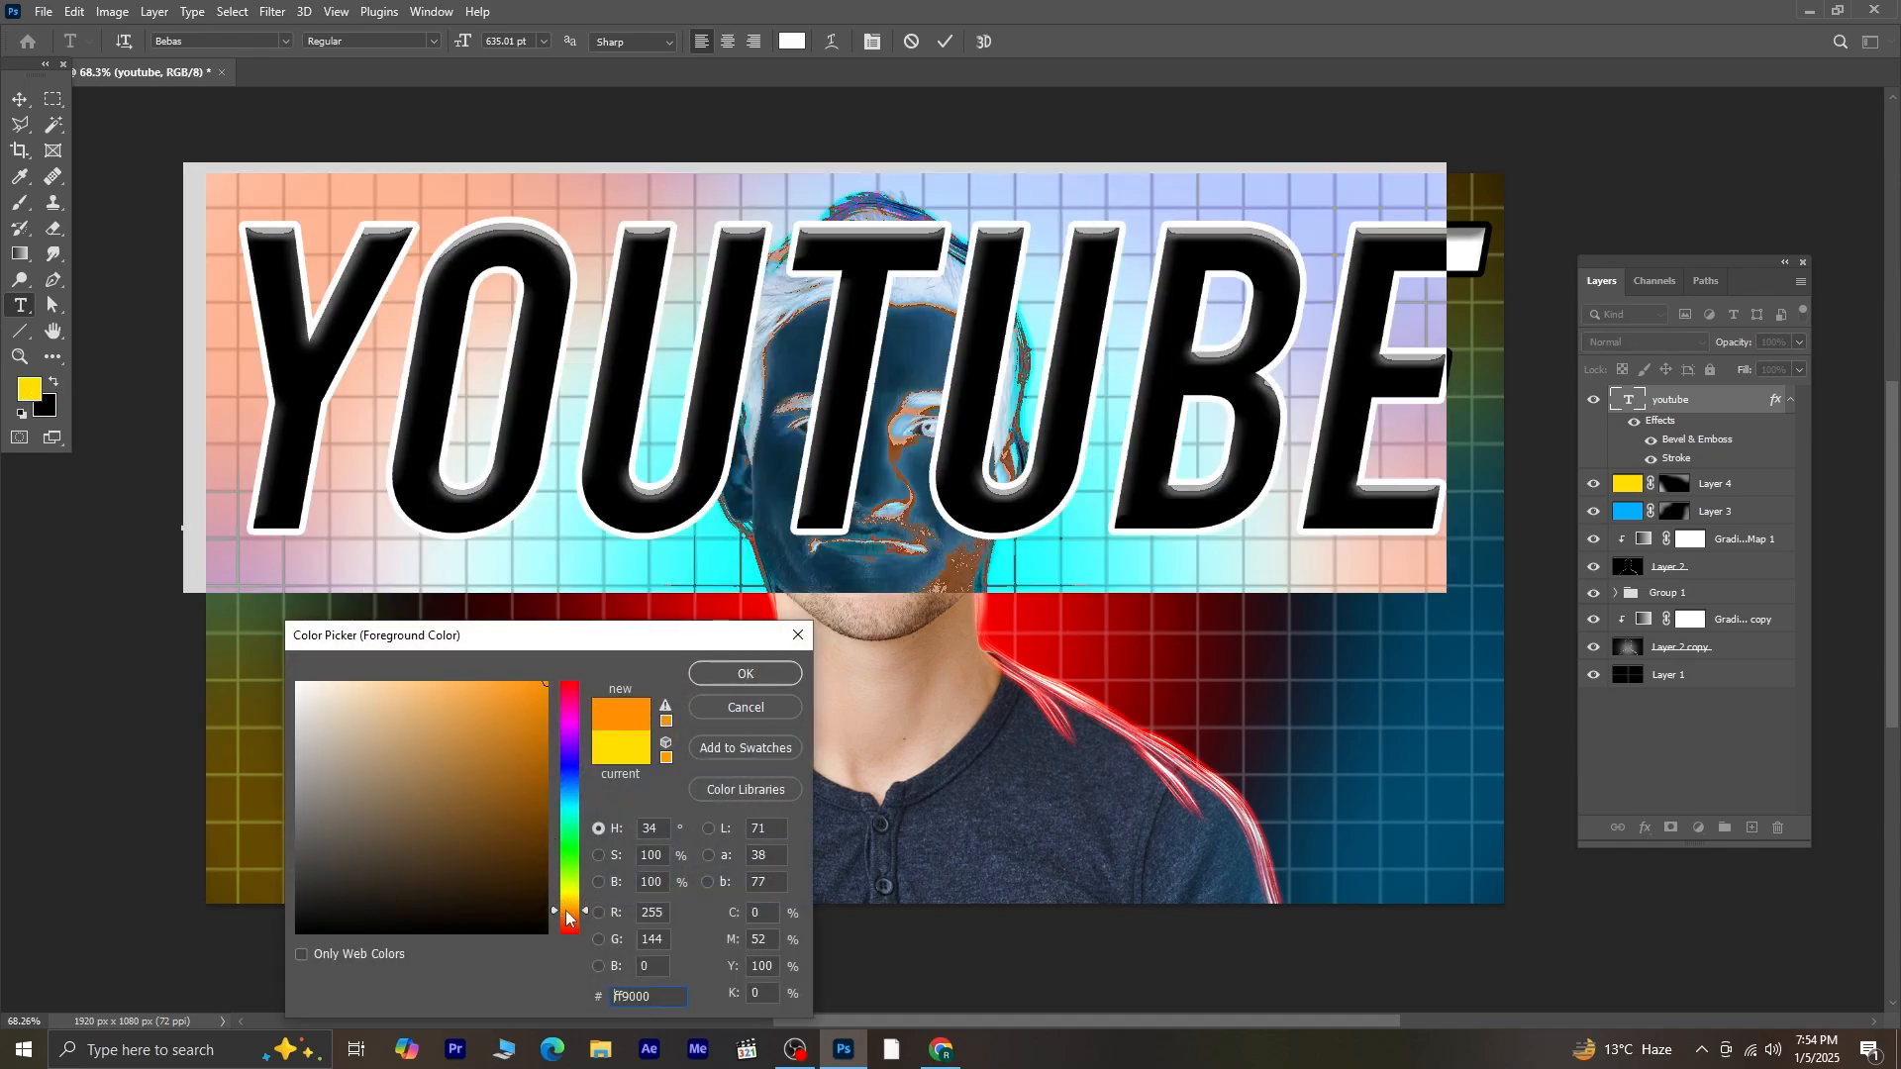
left_click(749, 673)
key("alt+BackSpace")
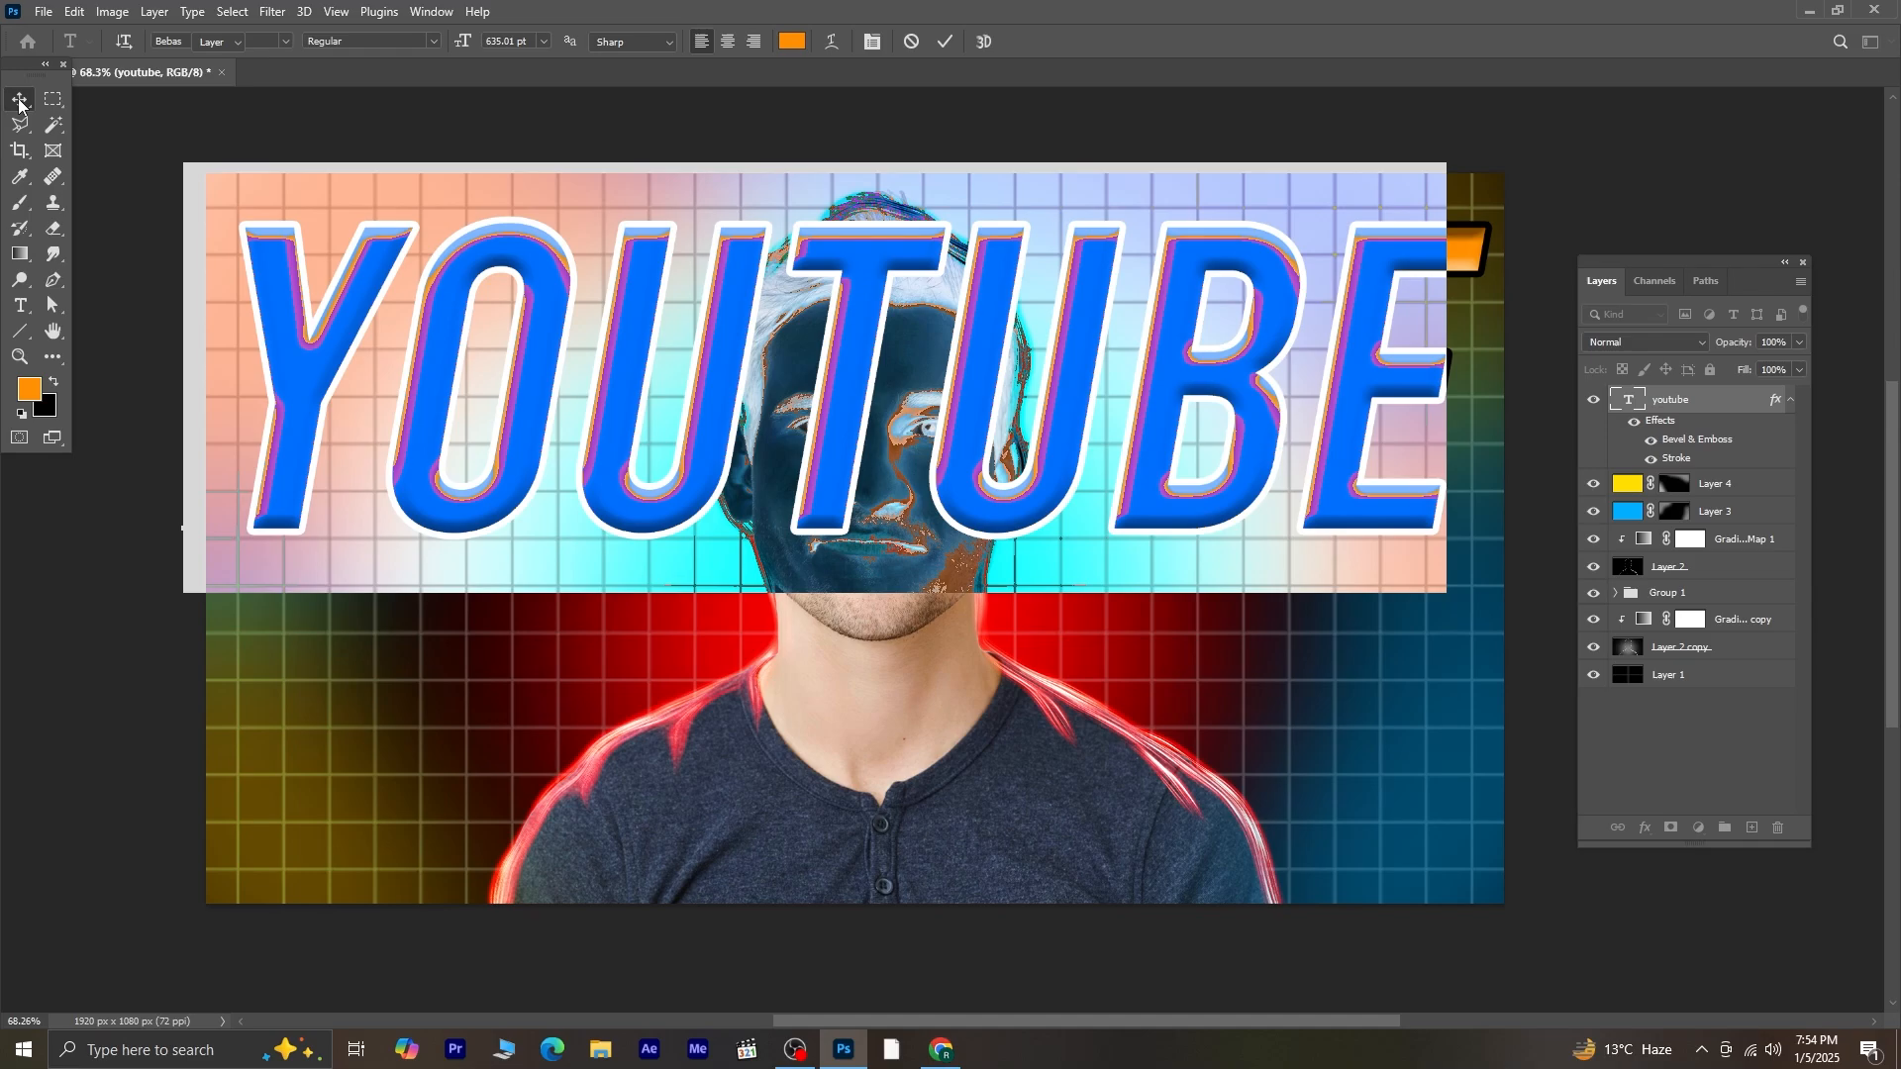
left_click(19, 99)
left_click_drag(709, 431, 711, 413)
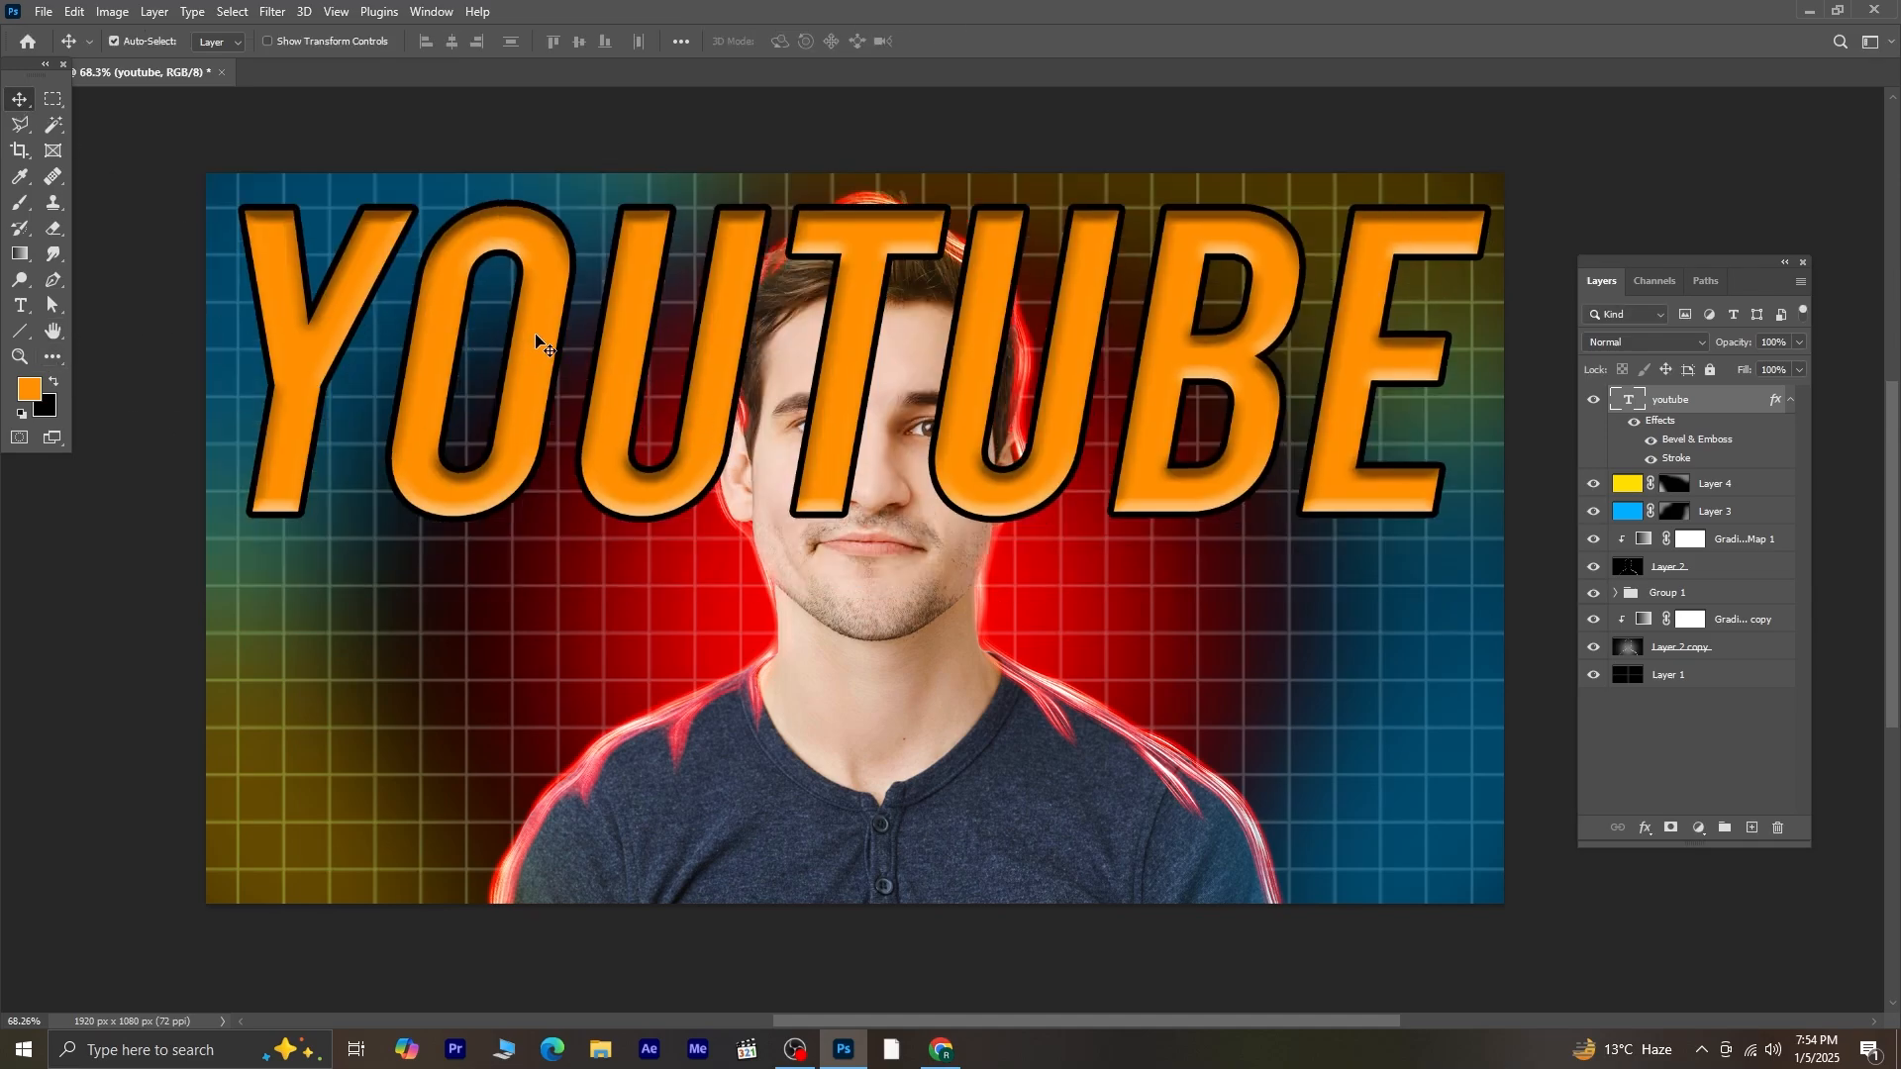
- Duplicate the YOUTUBE text layer, place the copy in the lower half of the canvas and scale it to about 82.4%
key("ctrl+j")
key("ctrl+t")
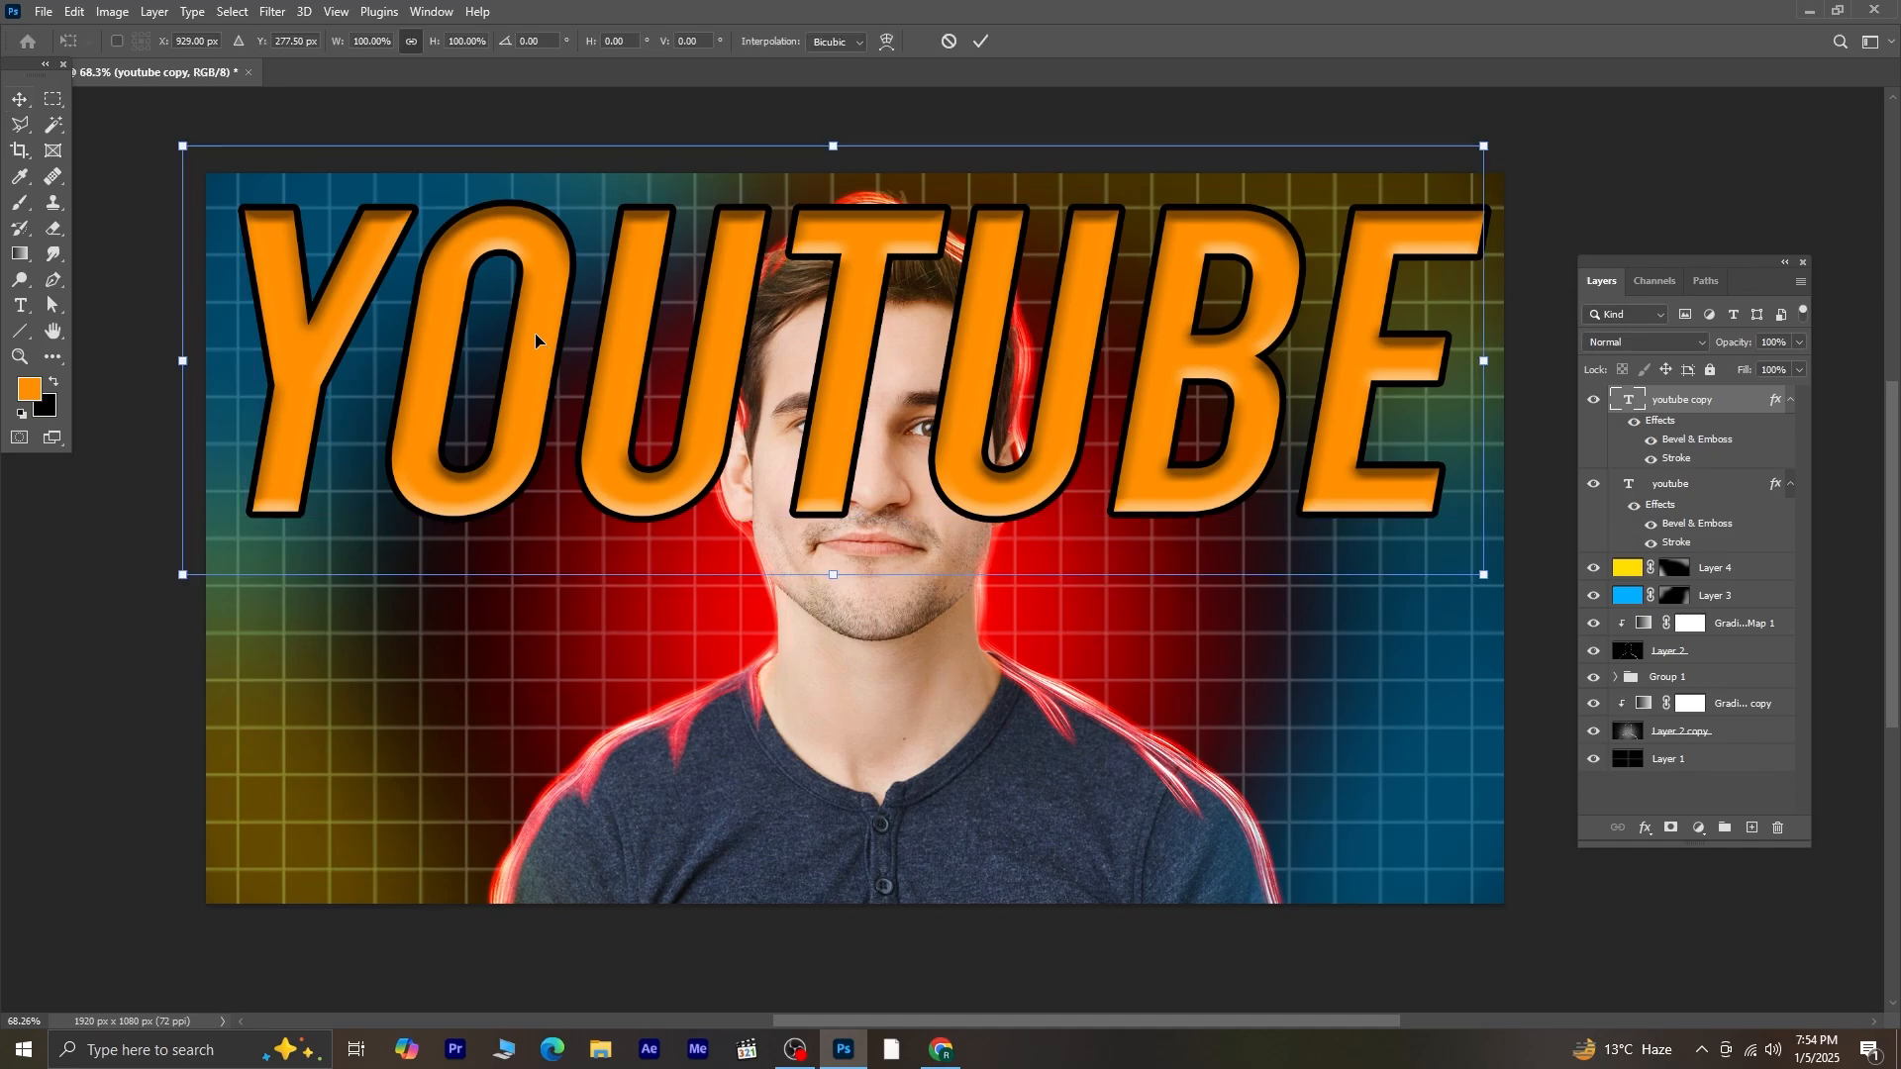
left_click_drag(641, 373, 662, 740)
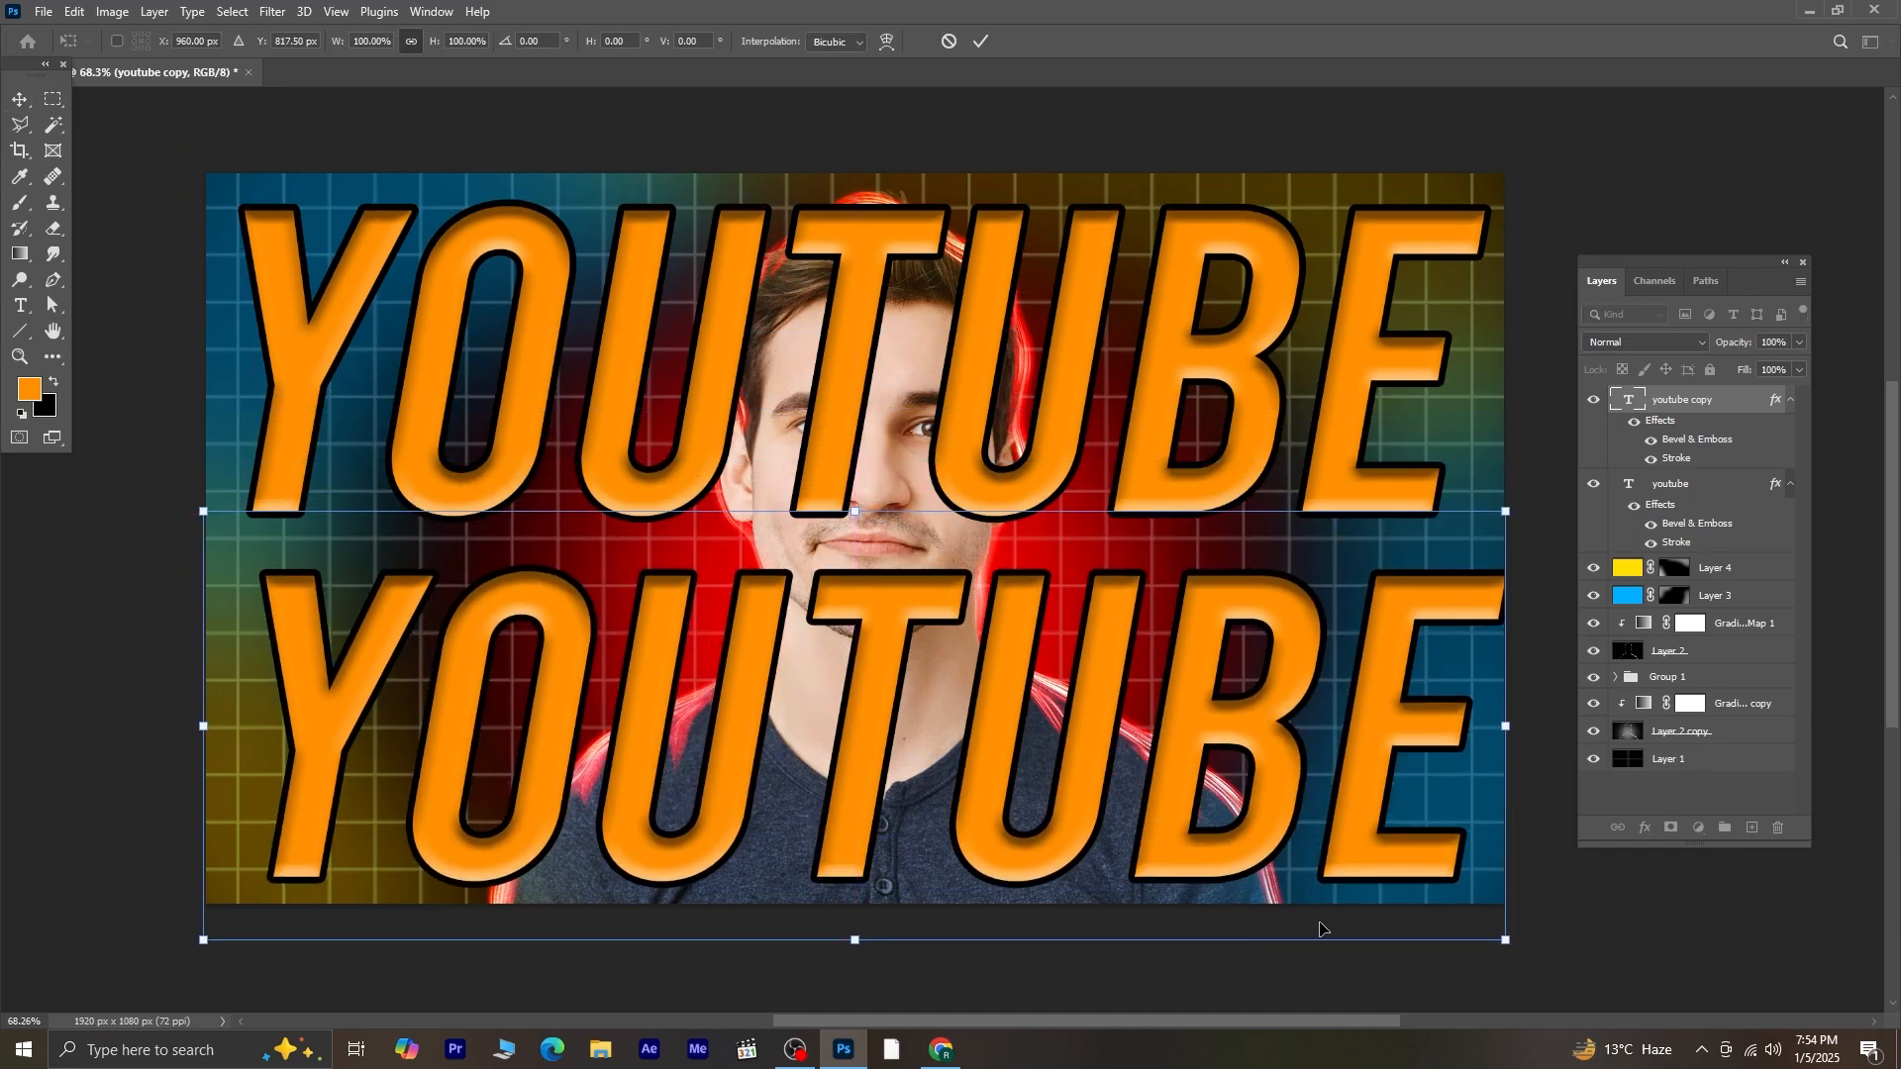
left_click_drag(1507, 942, 1282, 797)
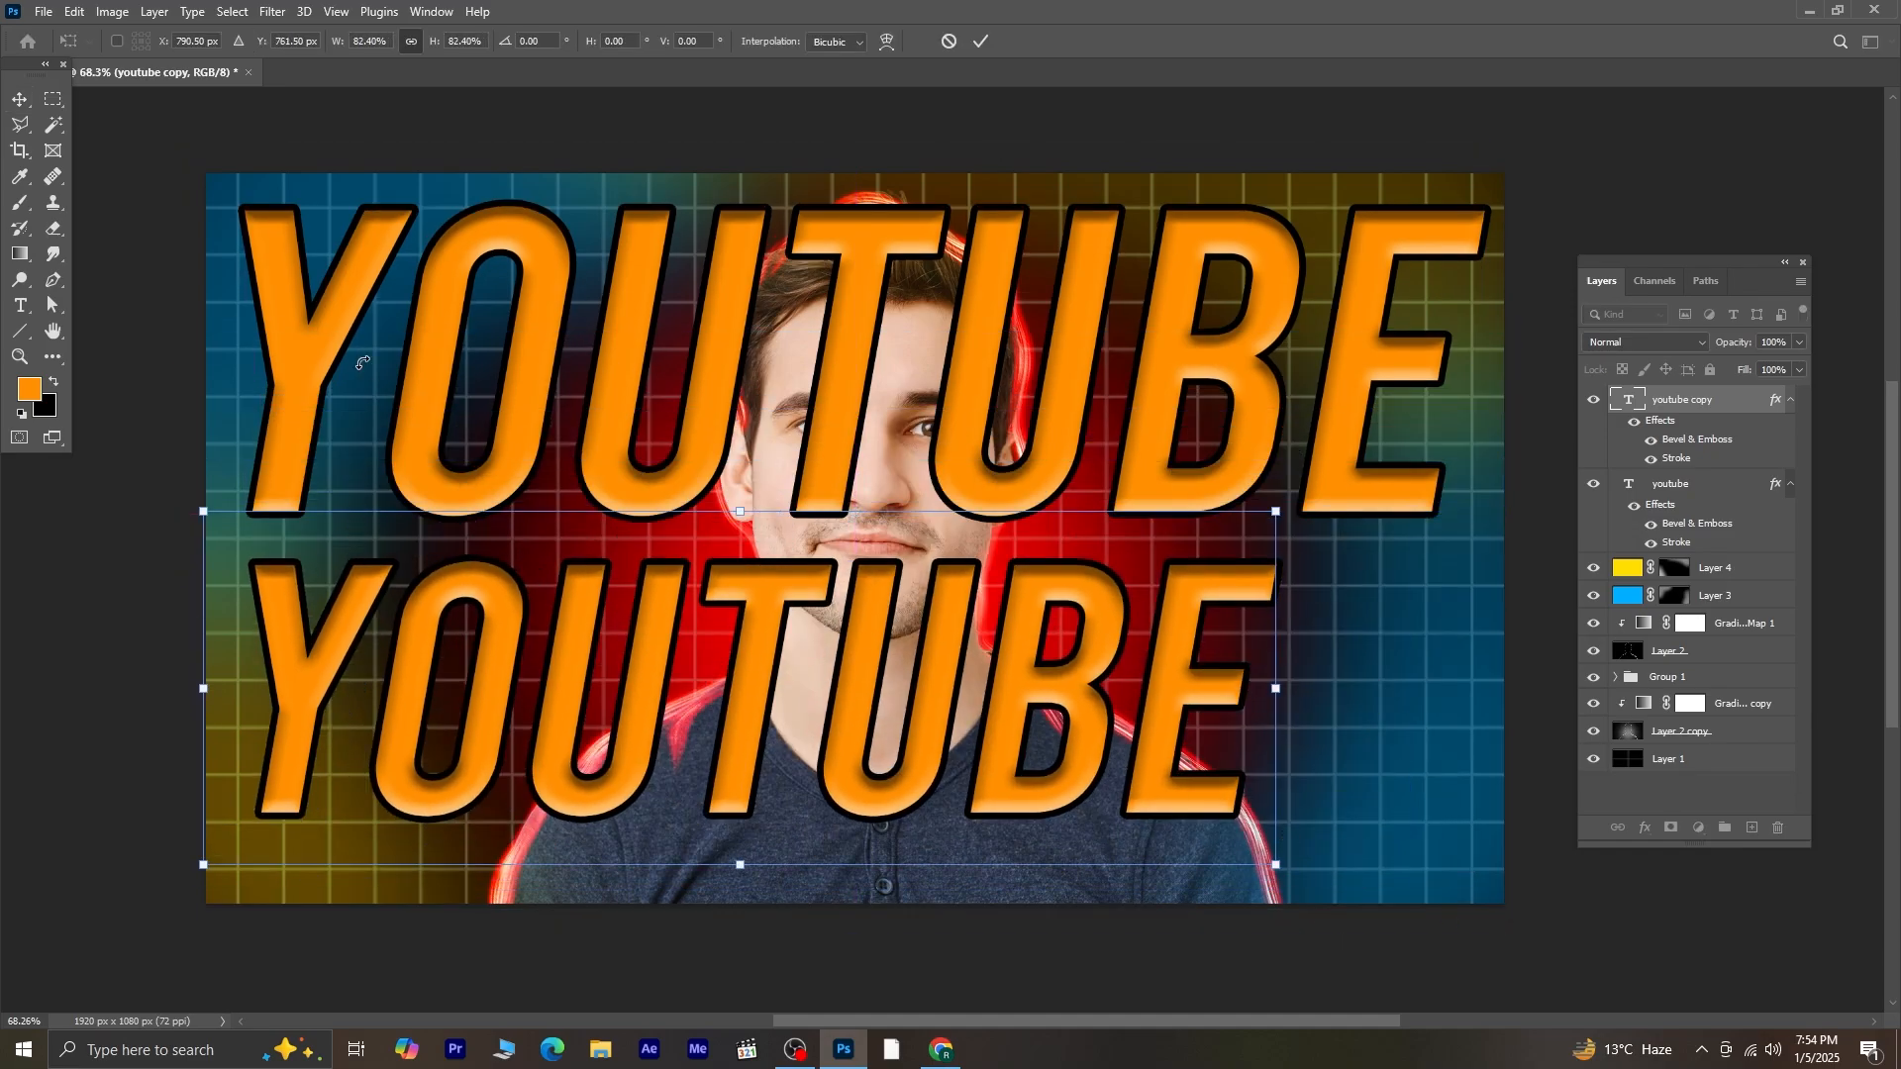
- Replace the wording of the lower text copy with THUMBNAIL
left_click(19, 305)
left_click_drag(349, 693, 1245, 699)
key("BackSpace")
key("BackSpace")
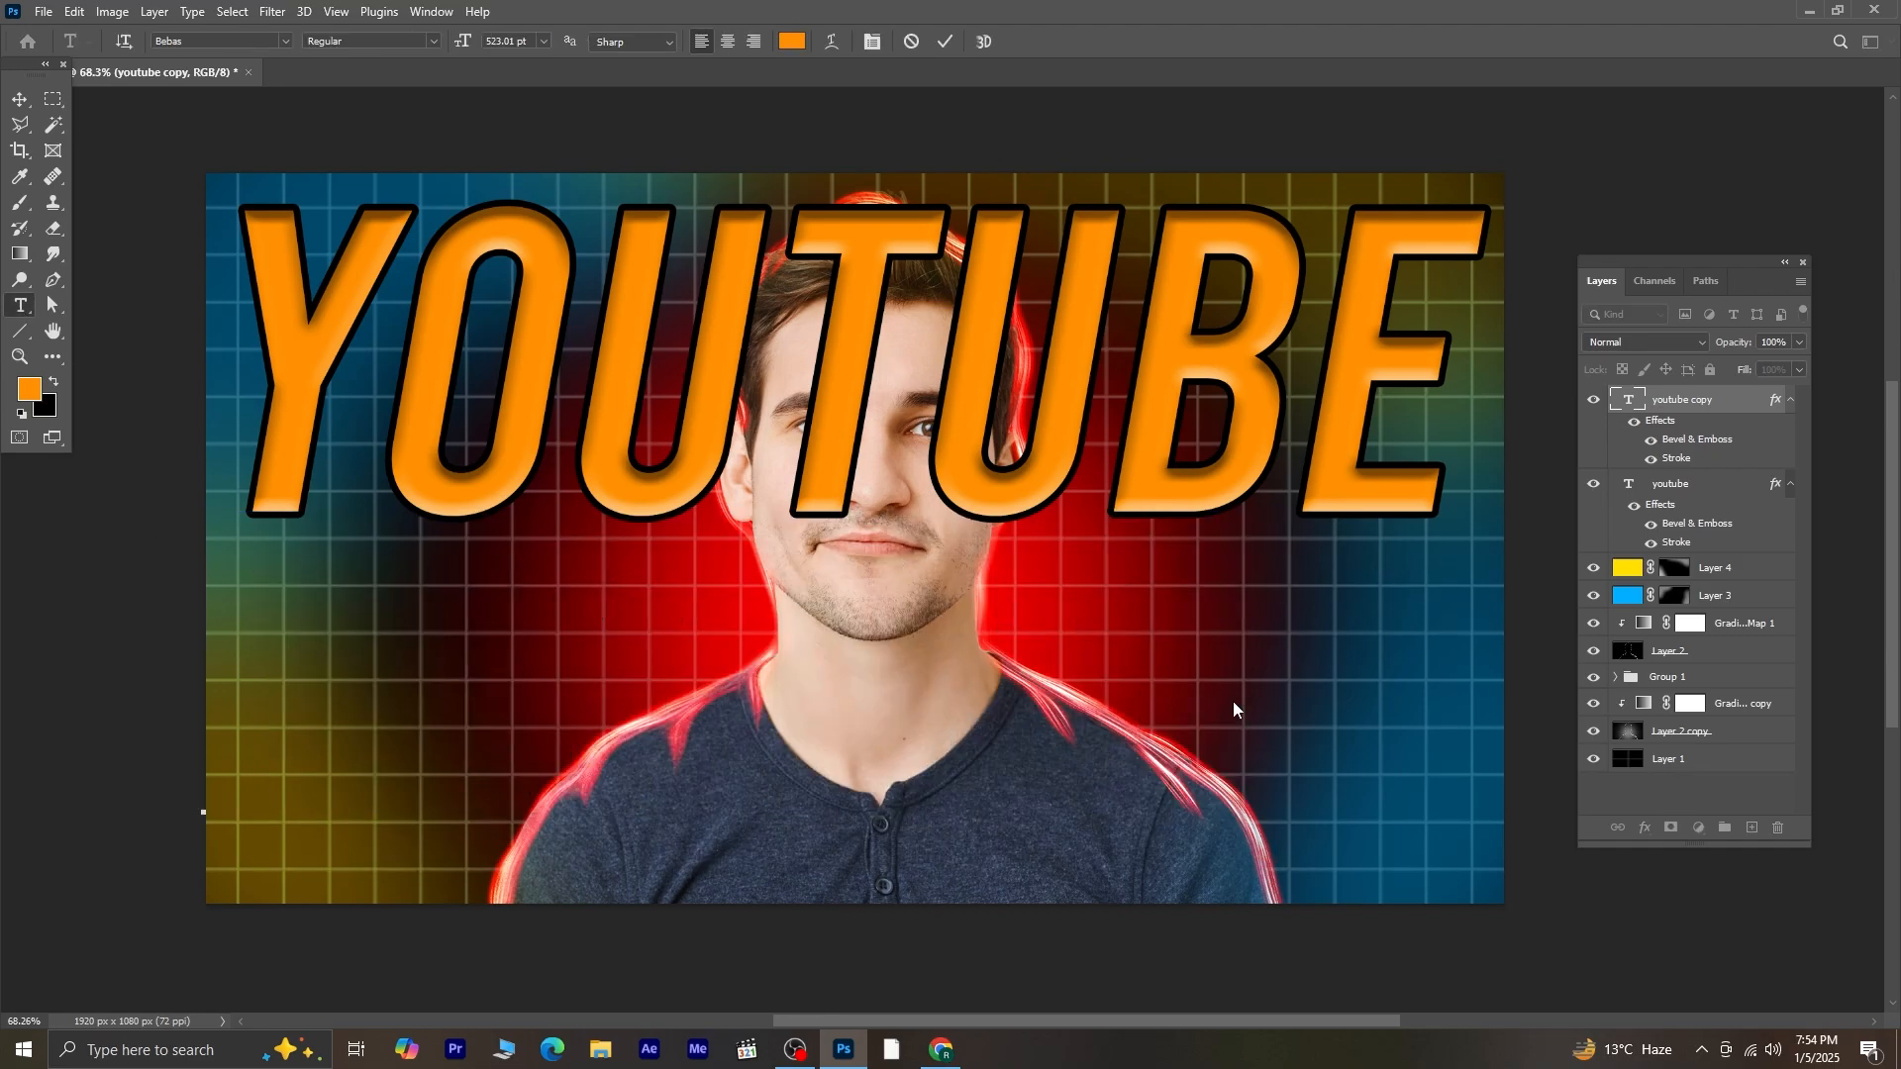
type("THU")
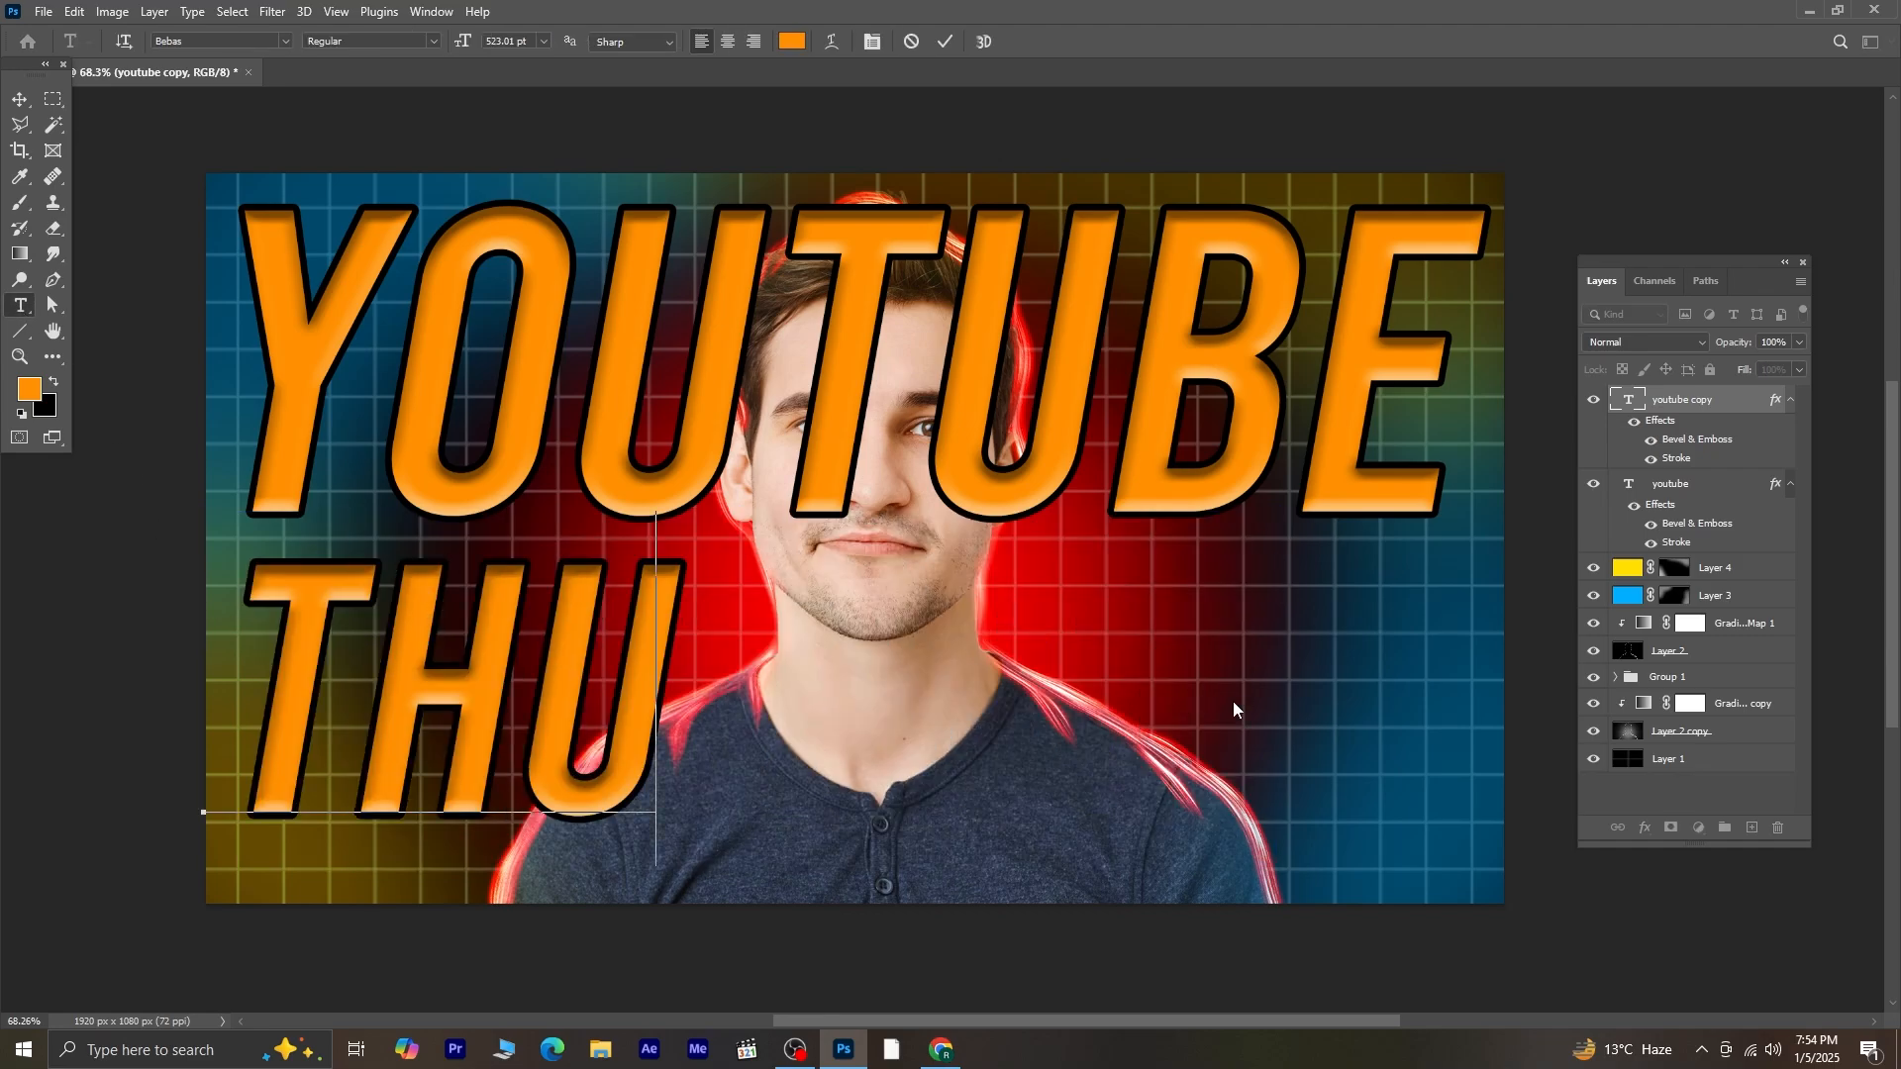
type("MBNAIL")
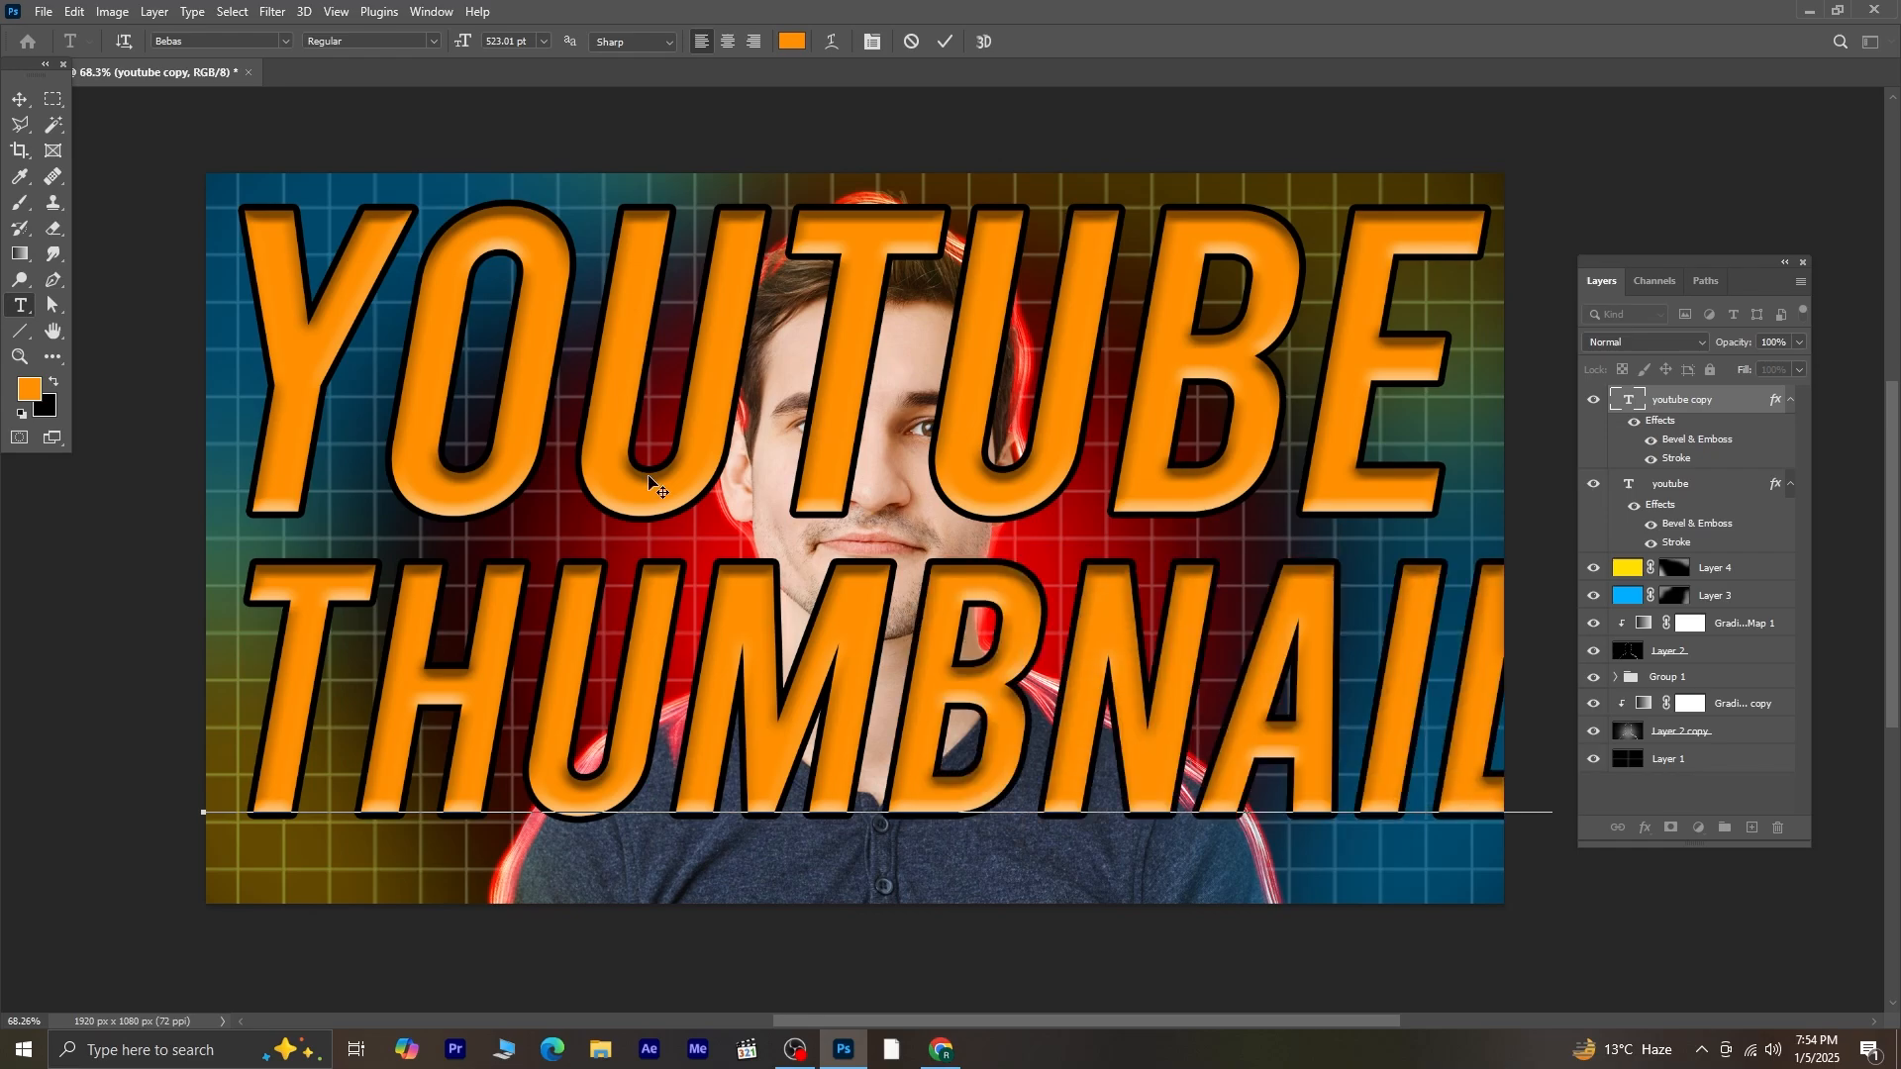
left_click(20, 99)
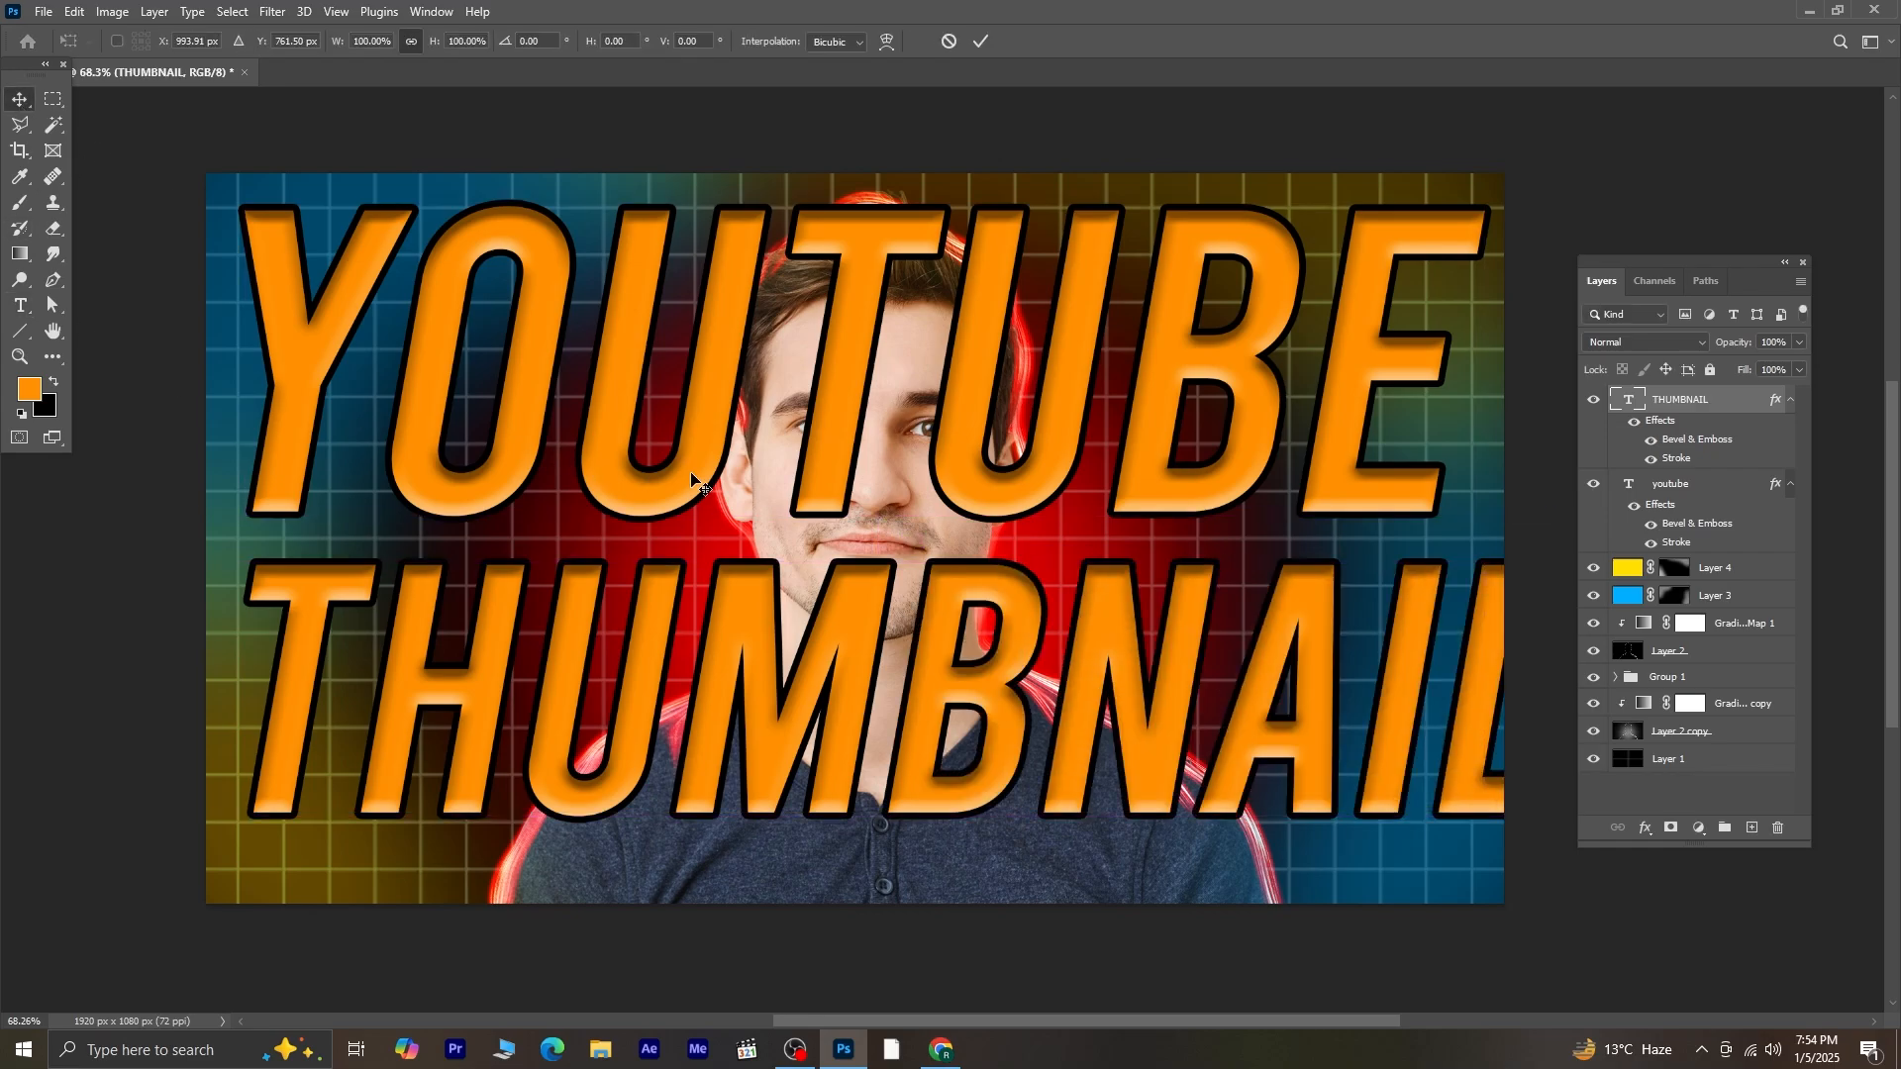
- Scale the THUMBNAIL text to about 94% and move both text lines slightly down to centre them on the canvas
key("ctrl+t")
left_click_drag(1551, 856, 1464, 863)
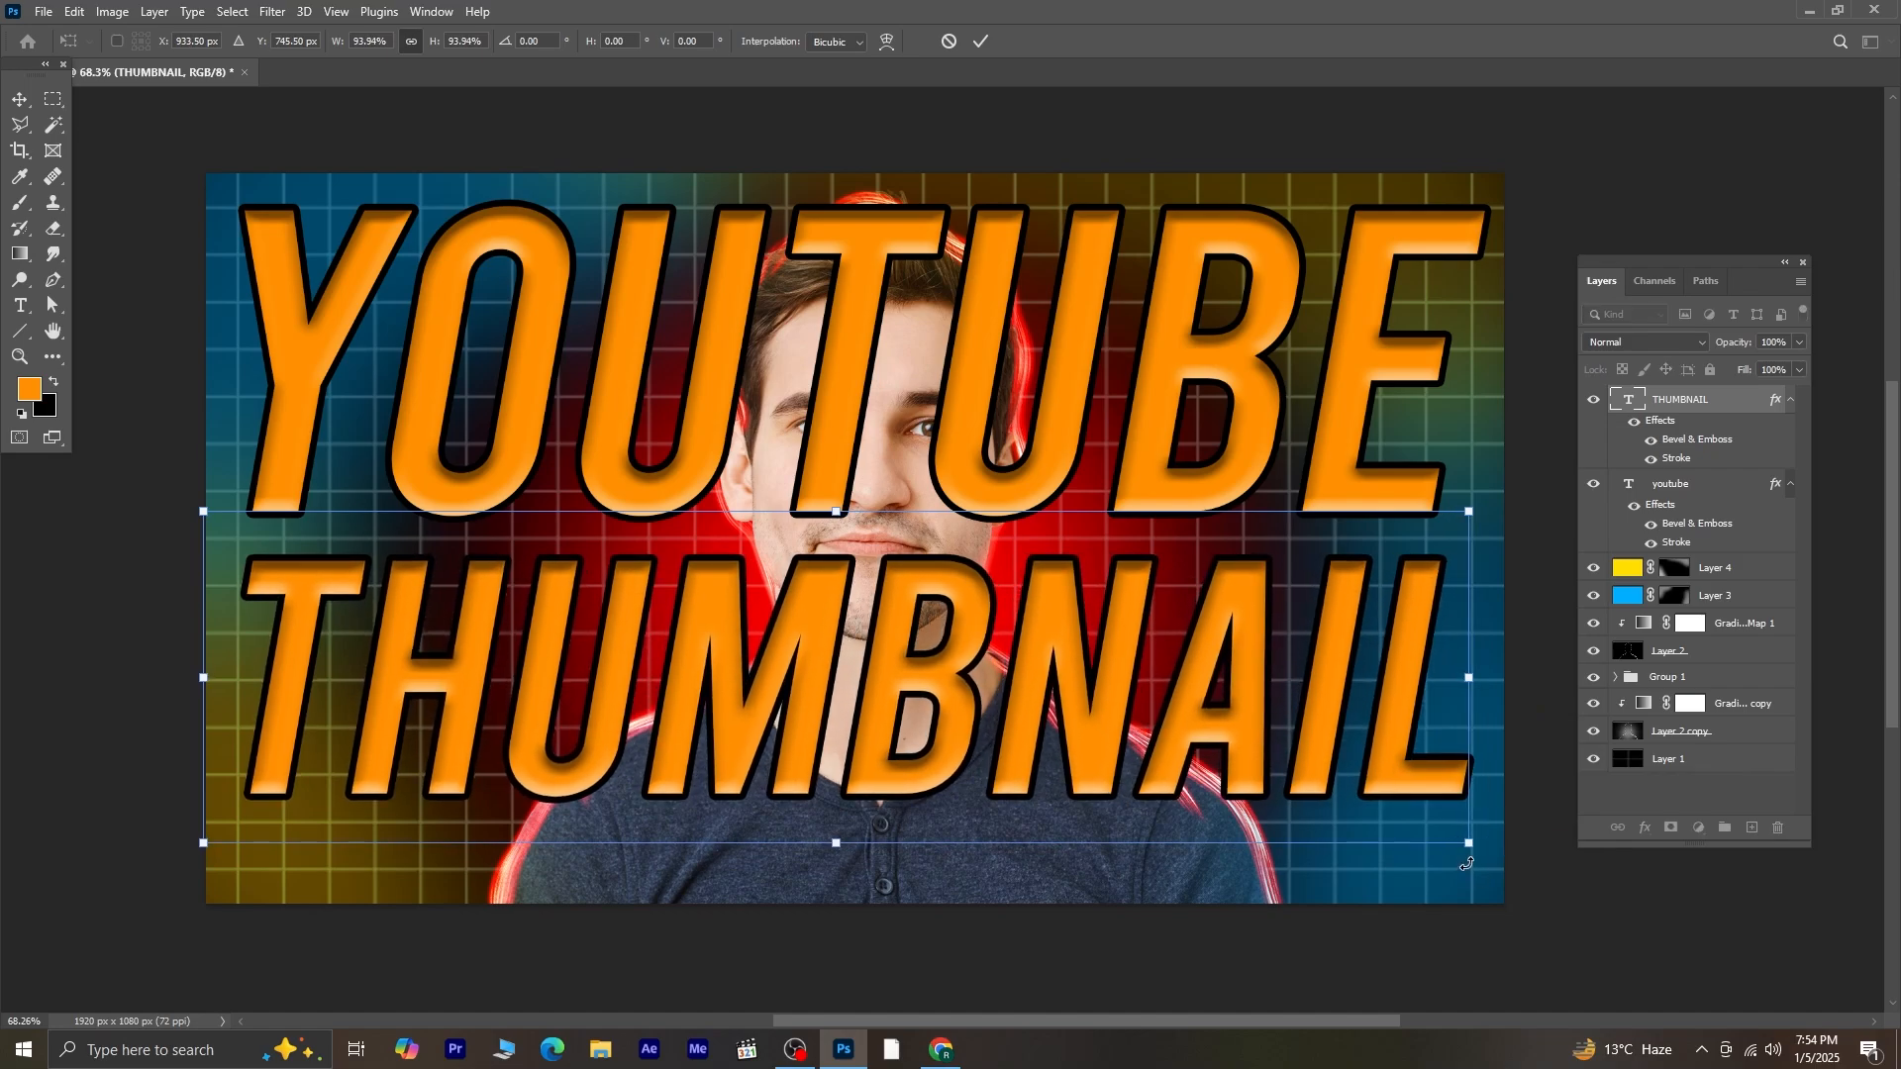
key("Return")
left_click_drag(1079, 686, 1081, 711)
left_click_drag(940, 439, 945, 482)
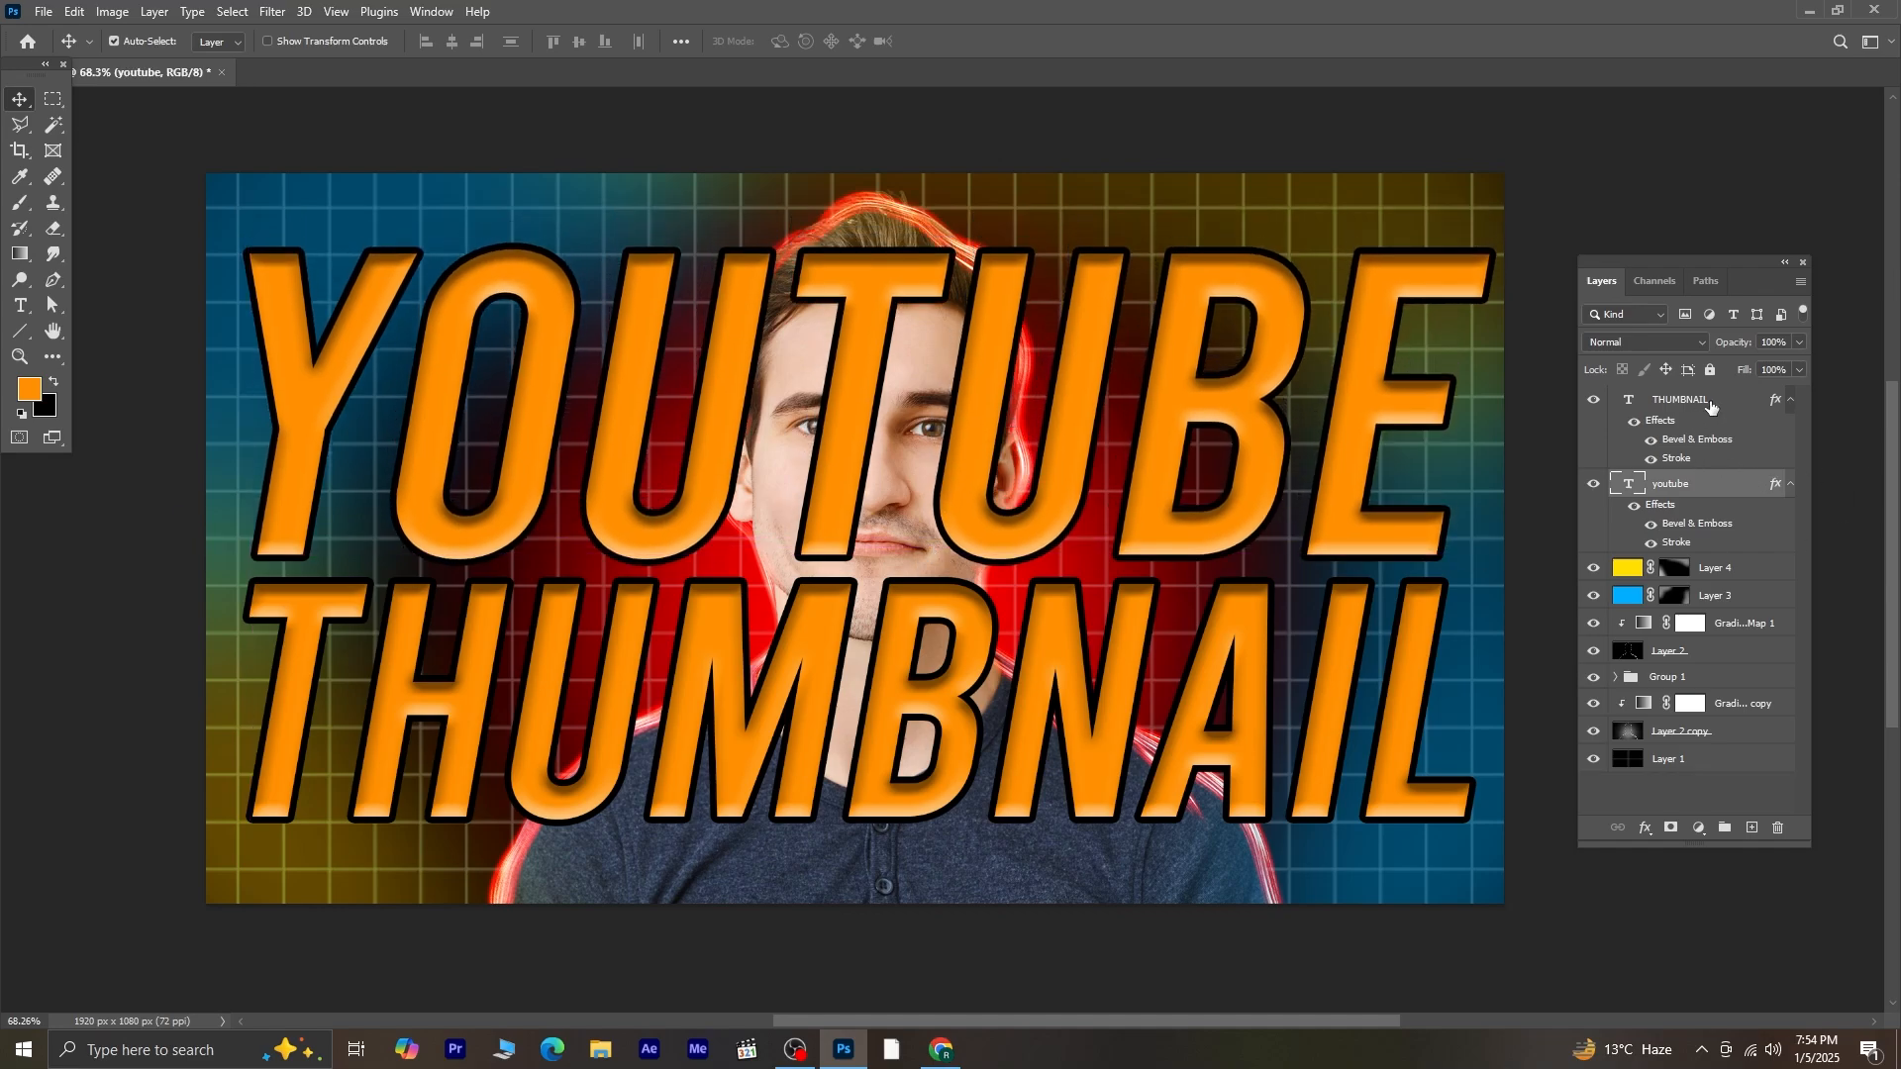
- Move the THUMBNAIL and YOUTUBE text layers behind the portrait and its glow, directly above Layer 1
left_click(1710, 405, "ctrl")
left_click_drag(1728, 494, 1713, 750)
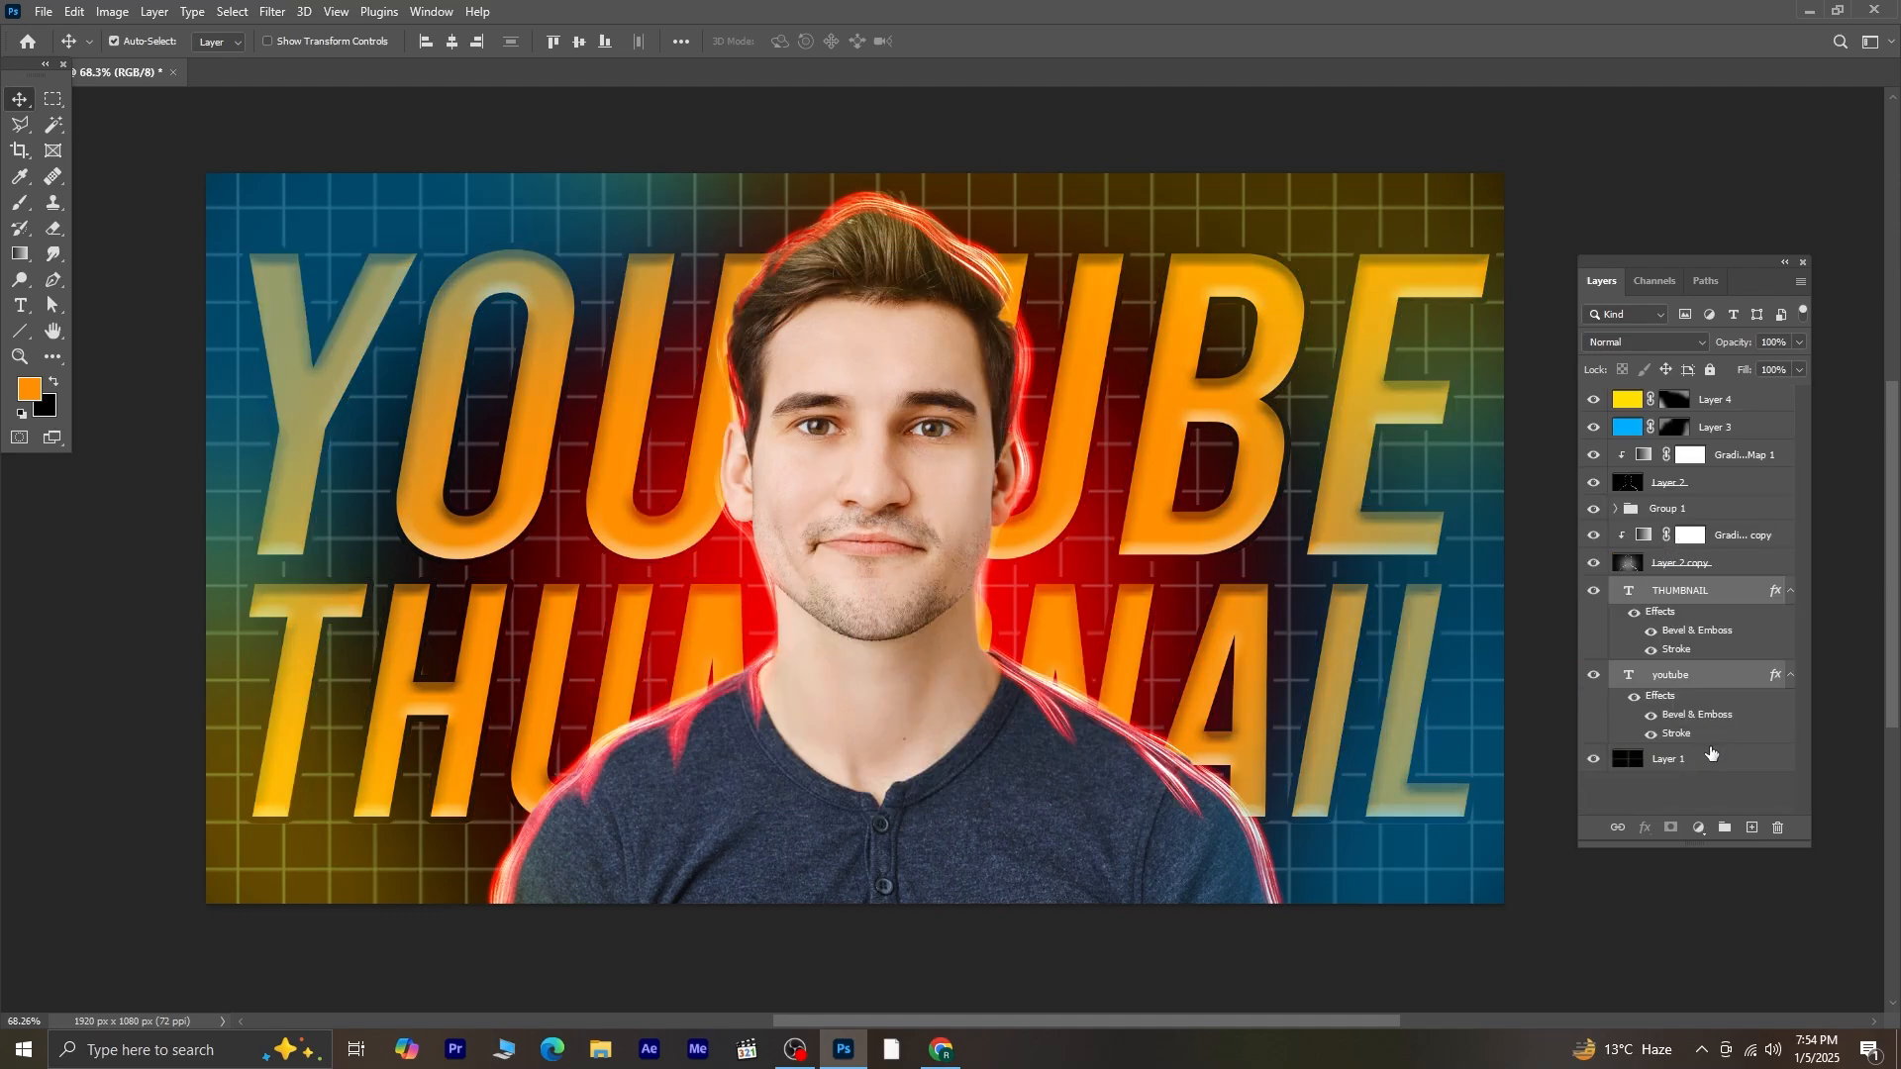
left_click(1710, 792)
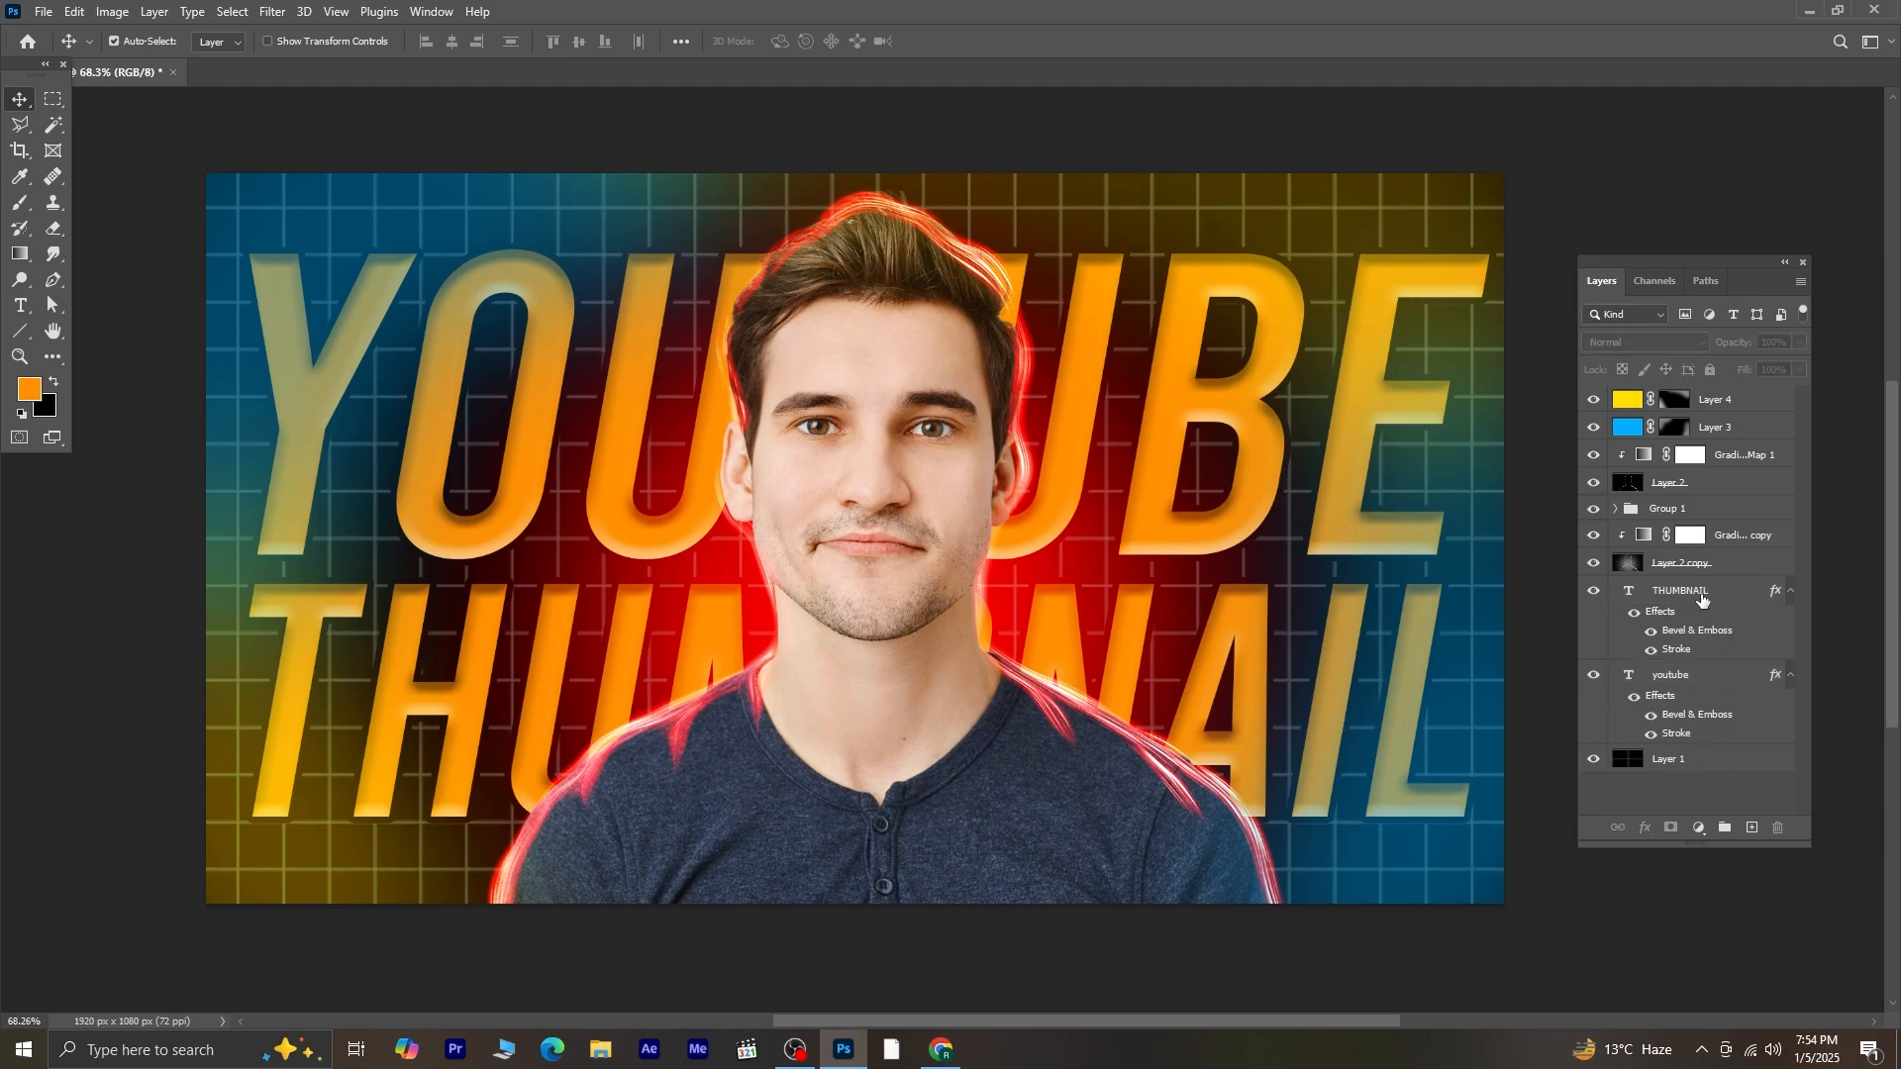
- Recolour all of the THUMBNAIL text white ffffff
left_click(1702, 599)
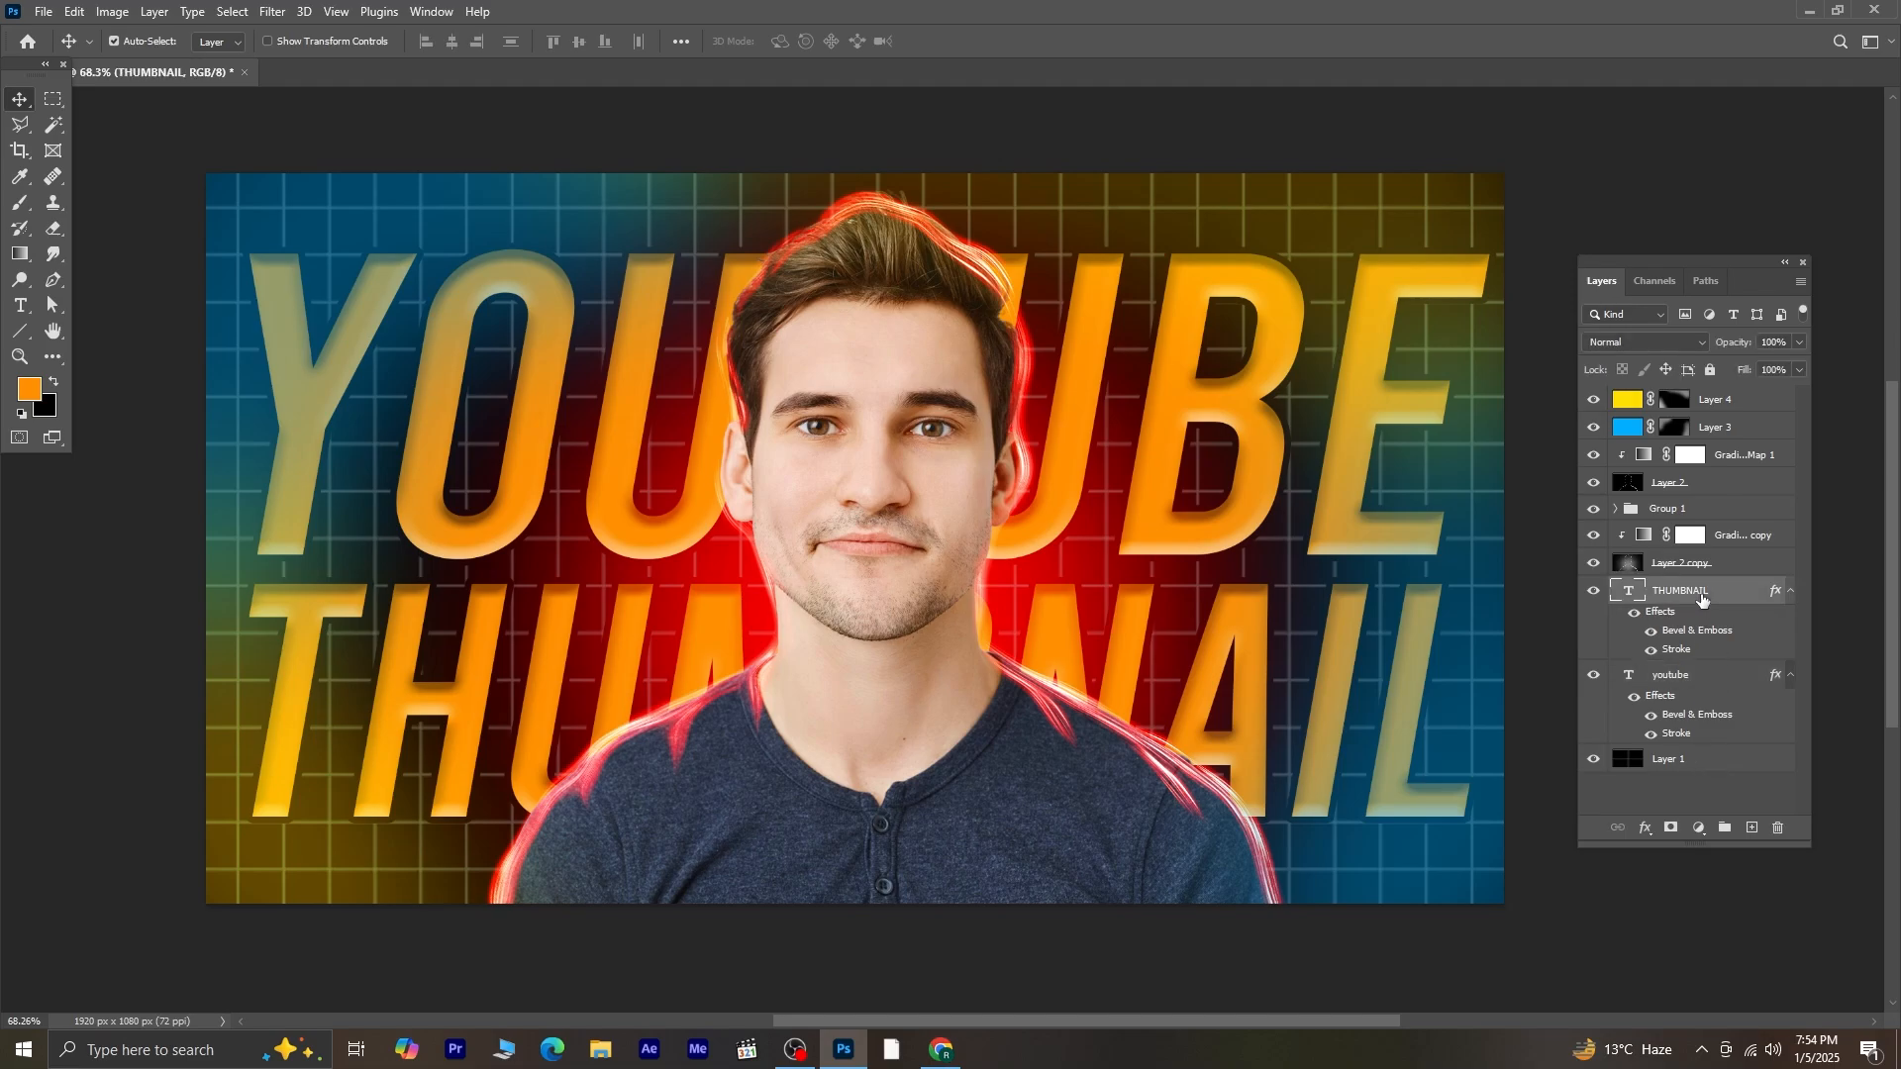
left_click(19, 309)
left_click(534, 692)
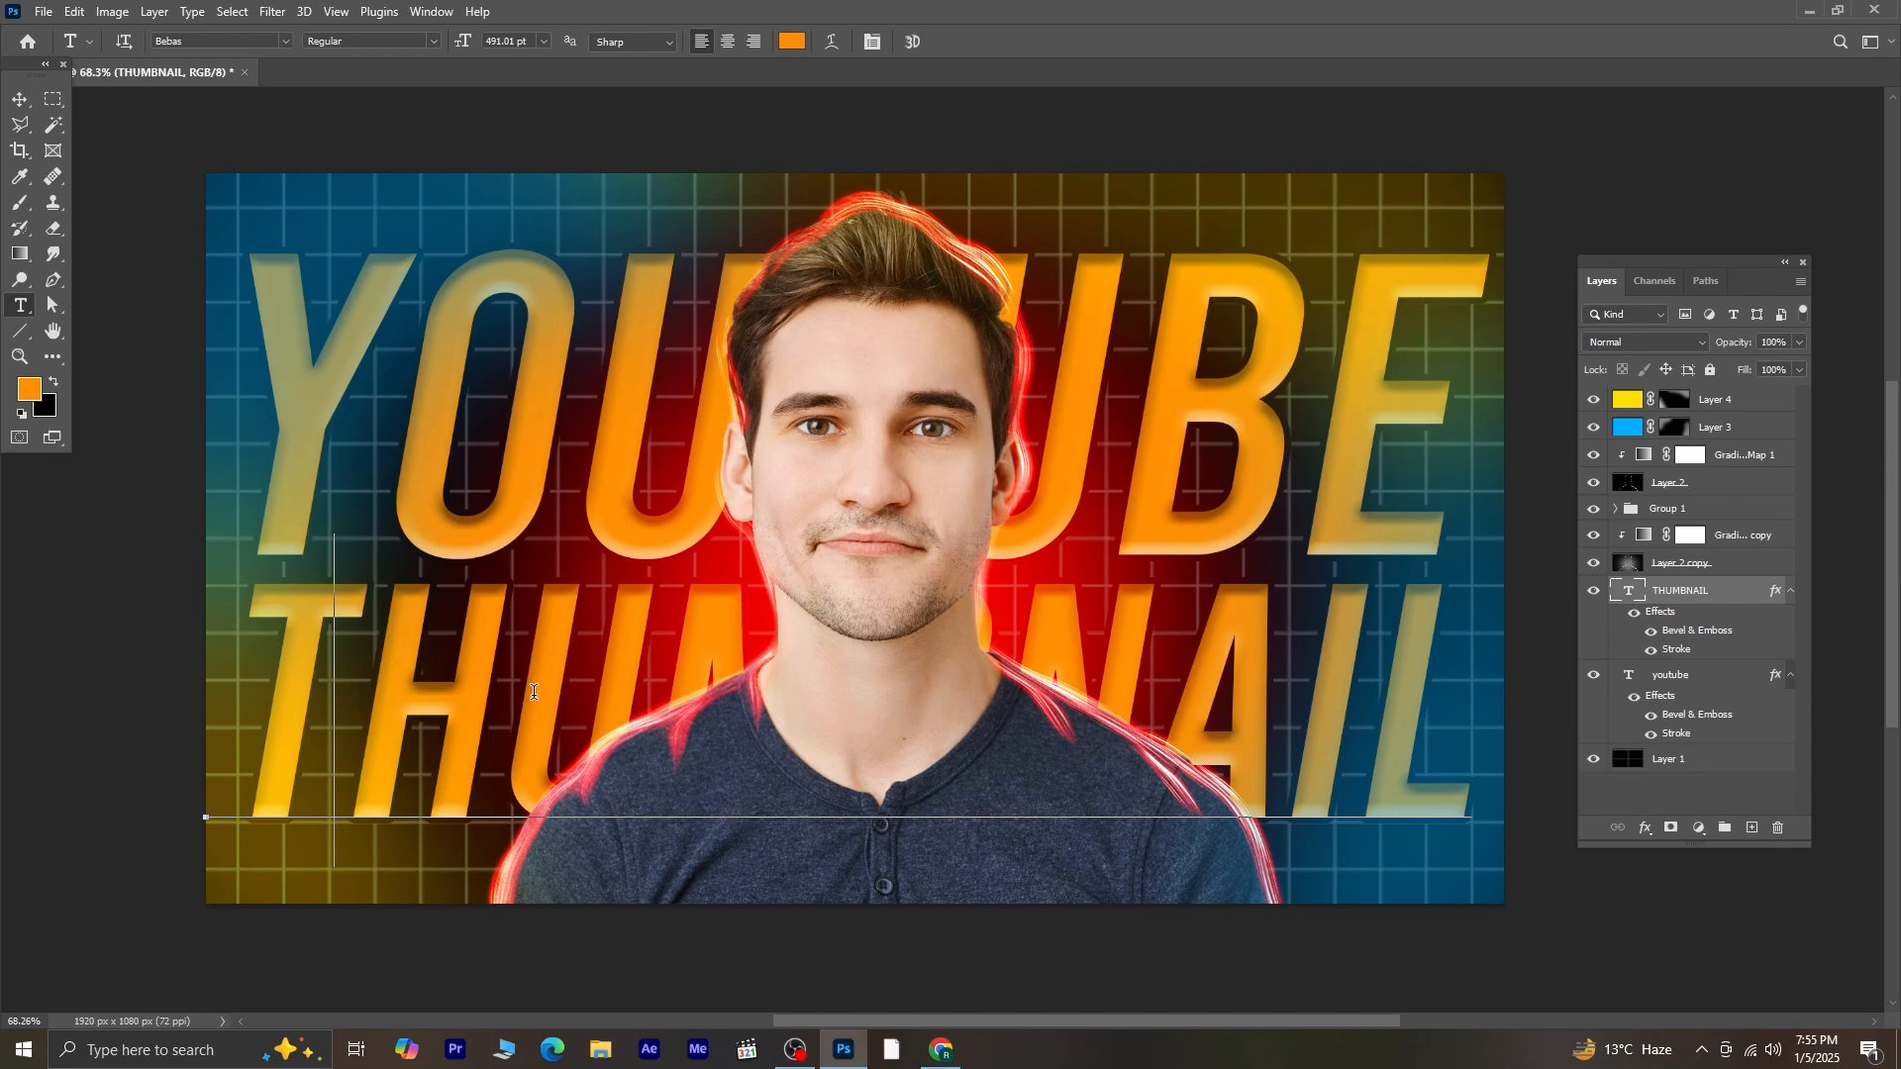
left_click(1529, 732, "shift")
key("ctrl+a")
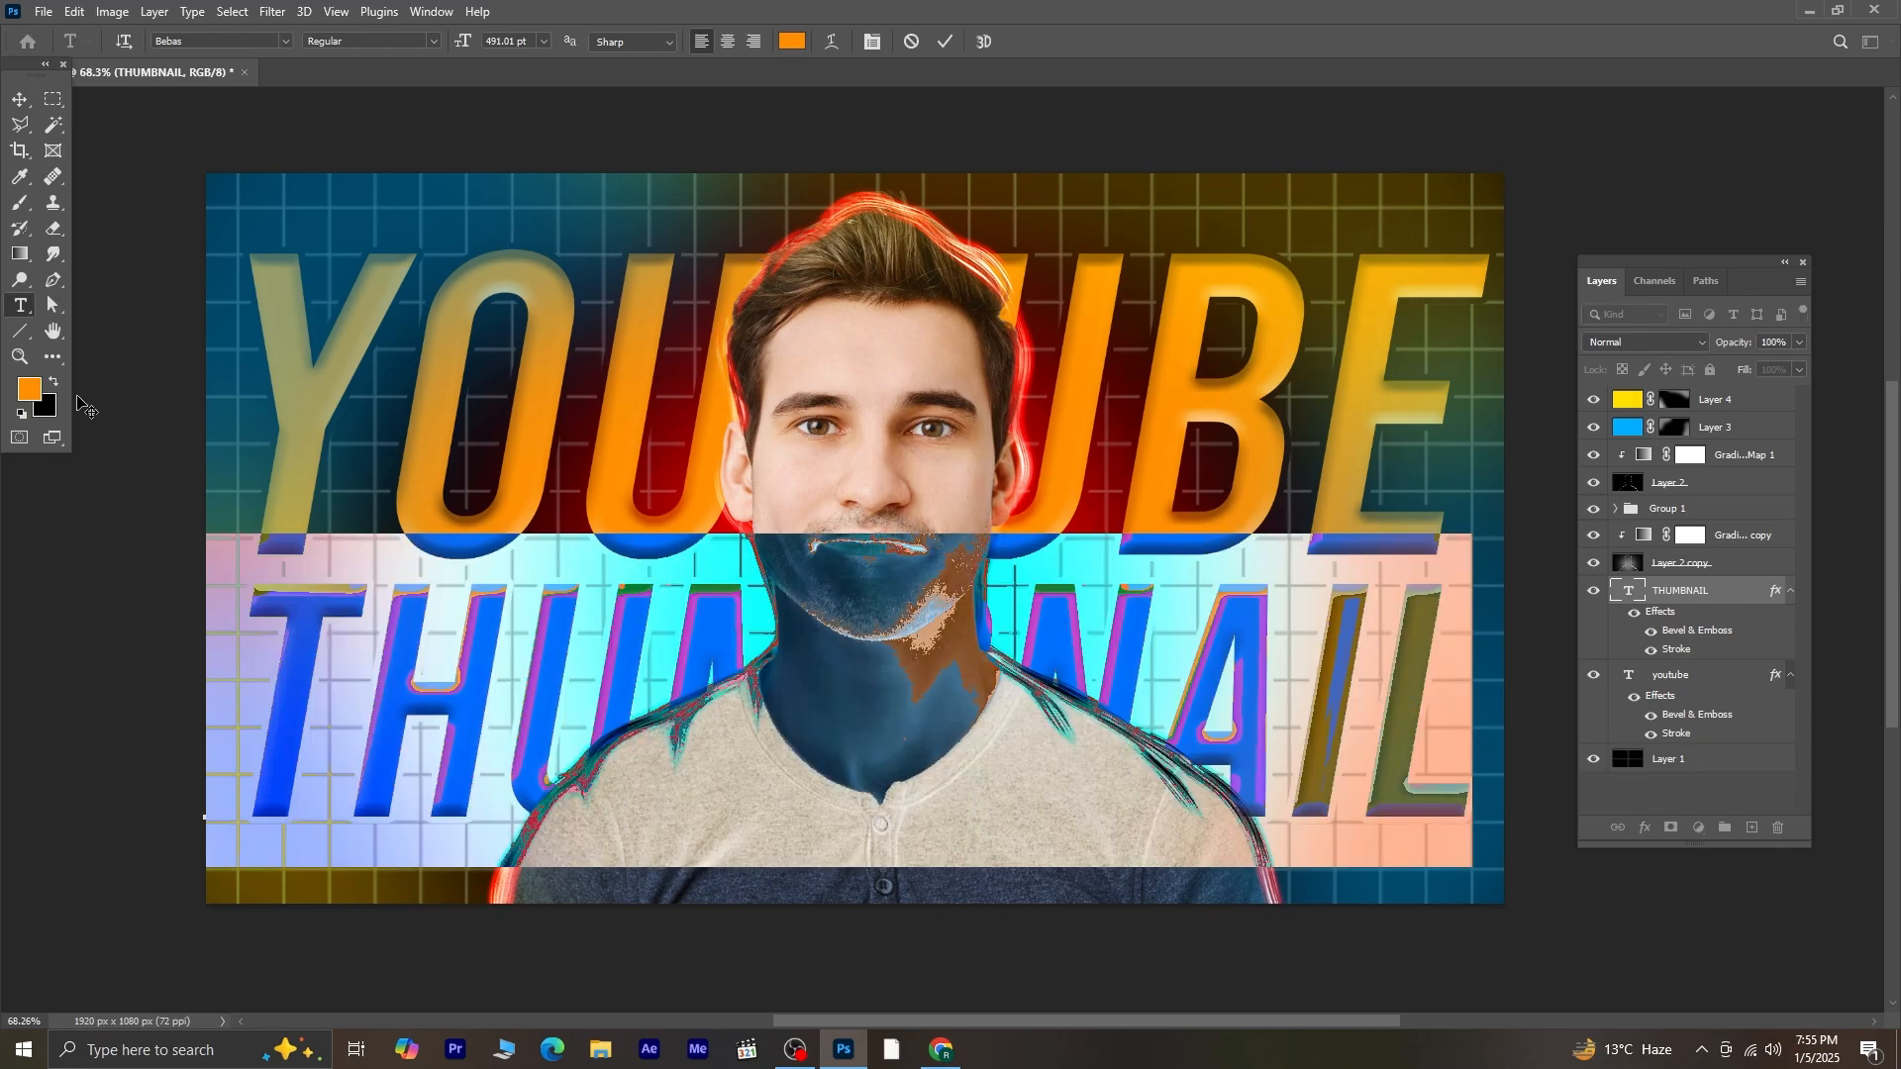
left_click(31, 392)
left_click_drag(309, 734, 298, 683)
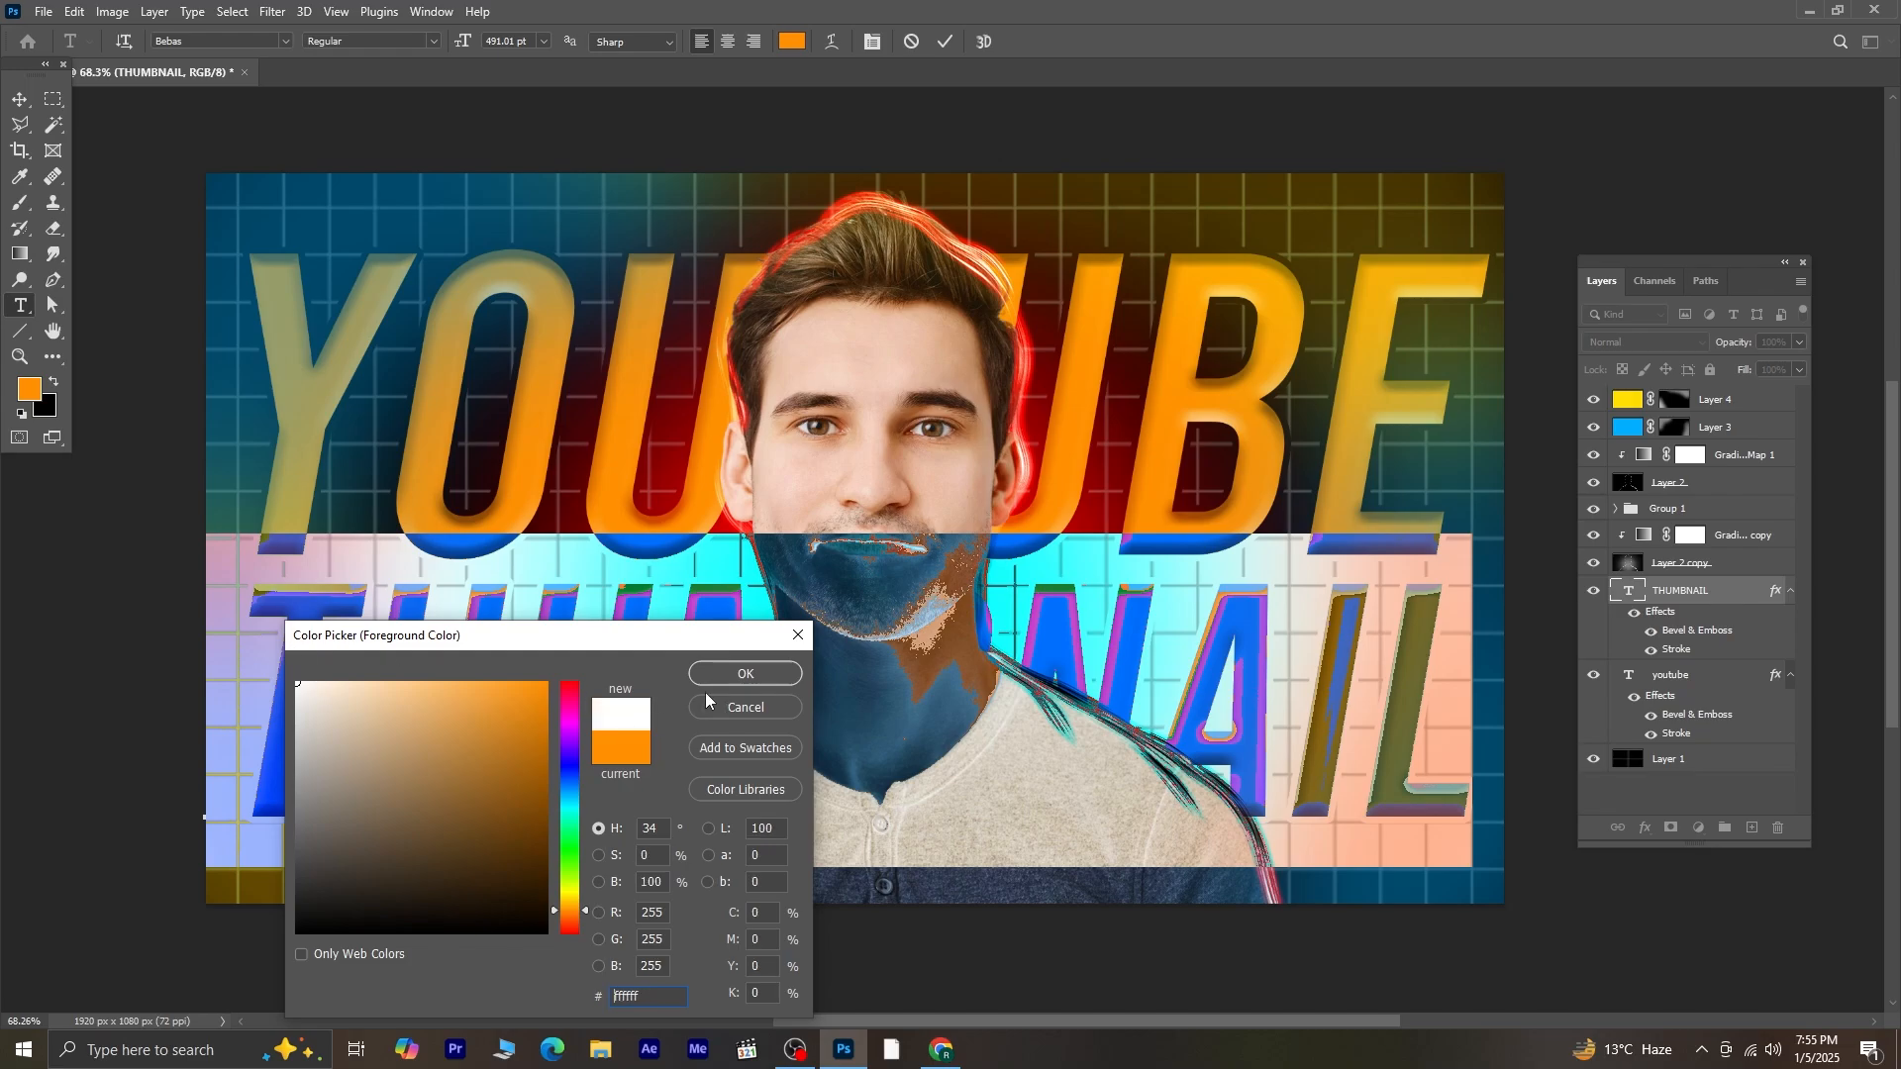
left_click(719, 679)
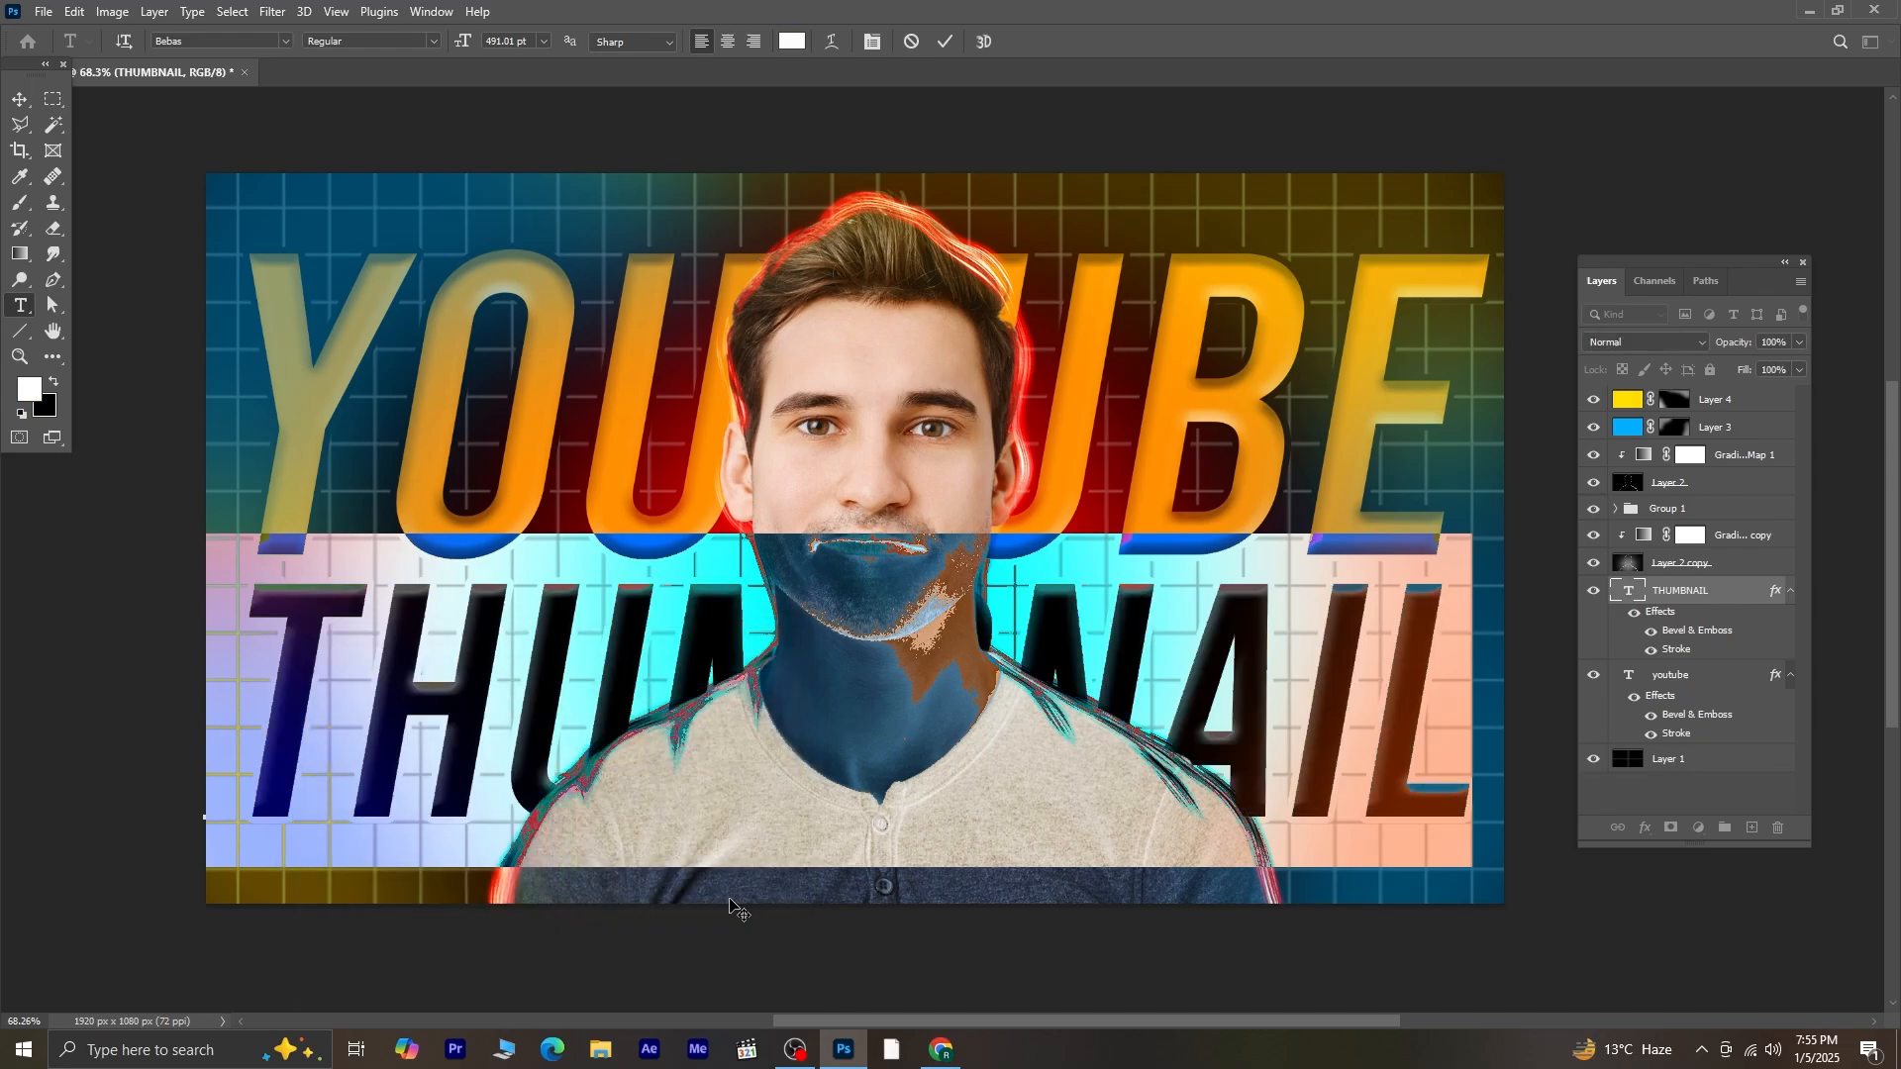
left_click(20, 99)
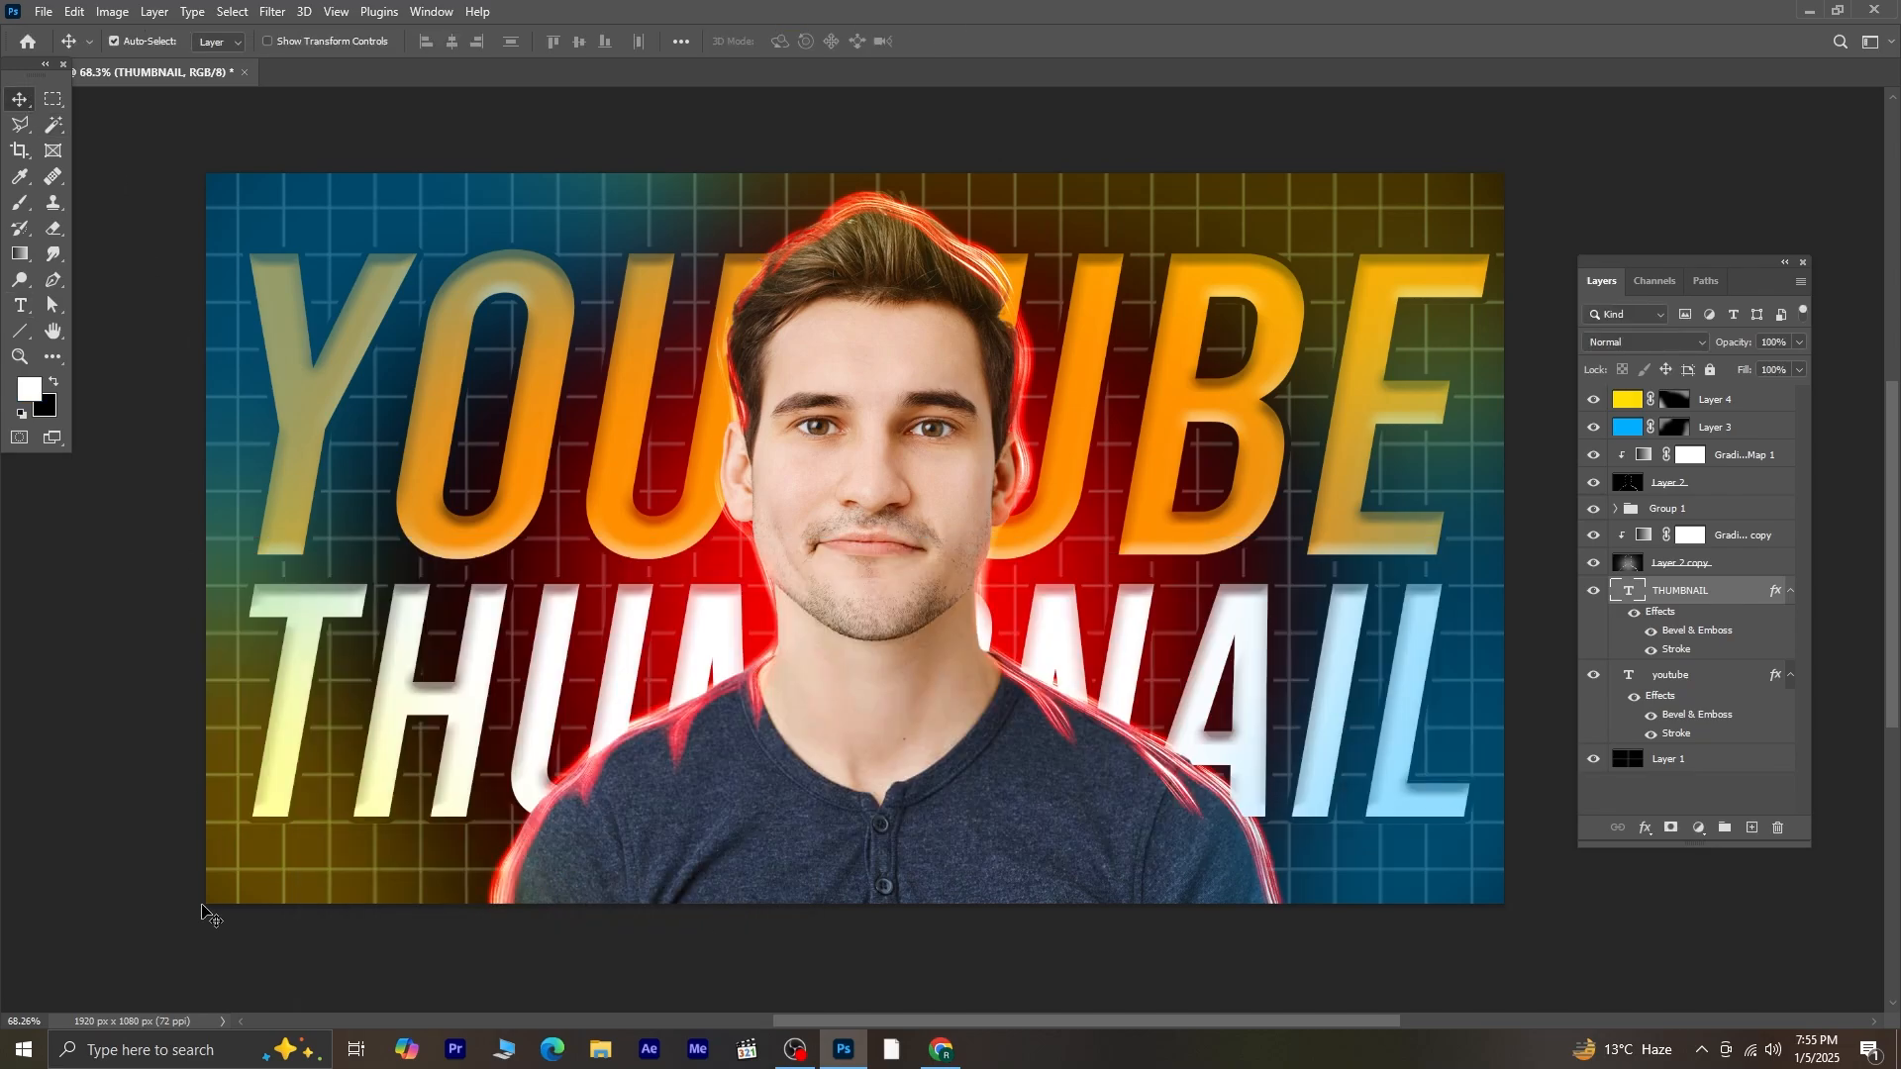
- Recolour all of the YOUTUBE text yellow fffc00
left_click(20, 307)
double_click(285, 408)
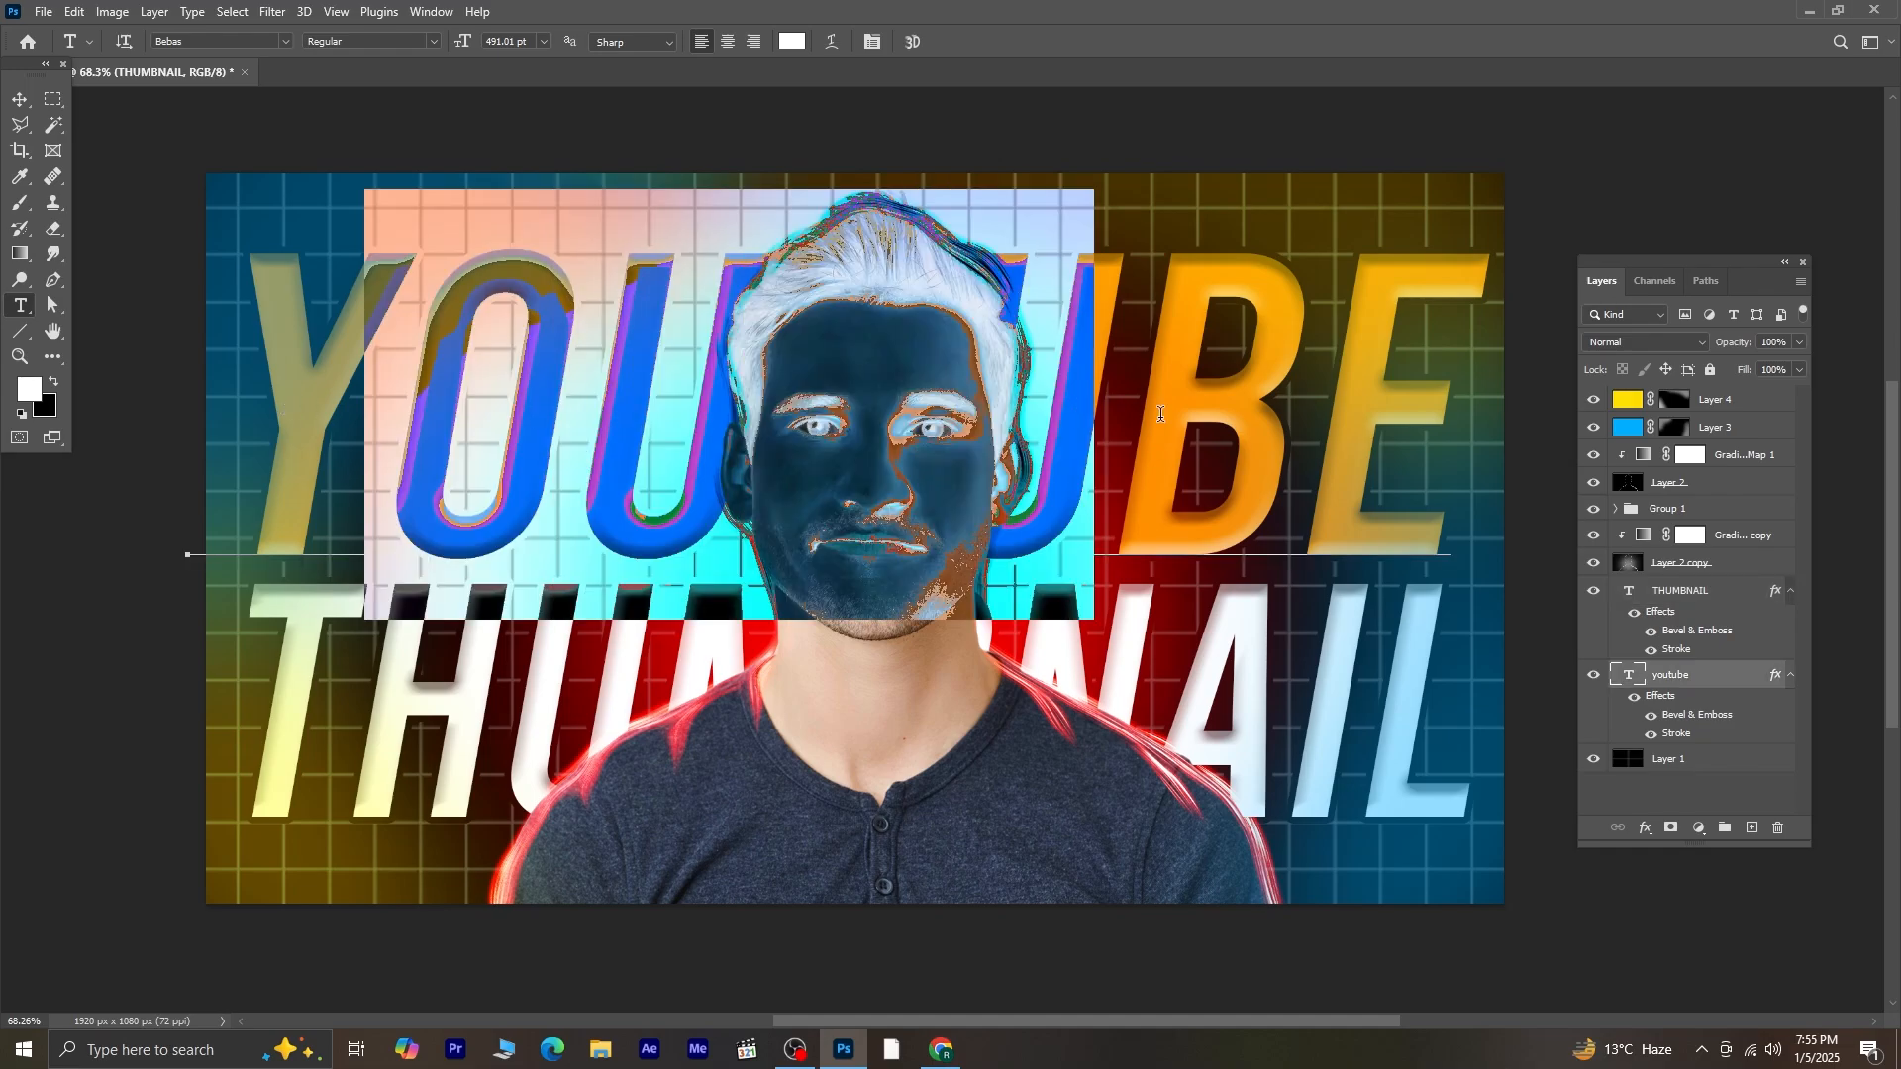
left_click_drag(215, 357, 1556, 356)
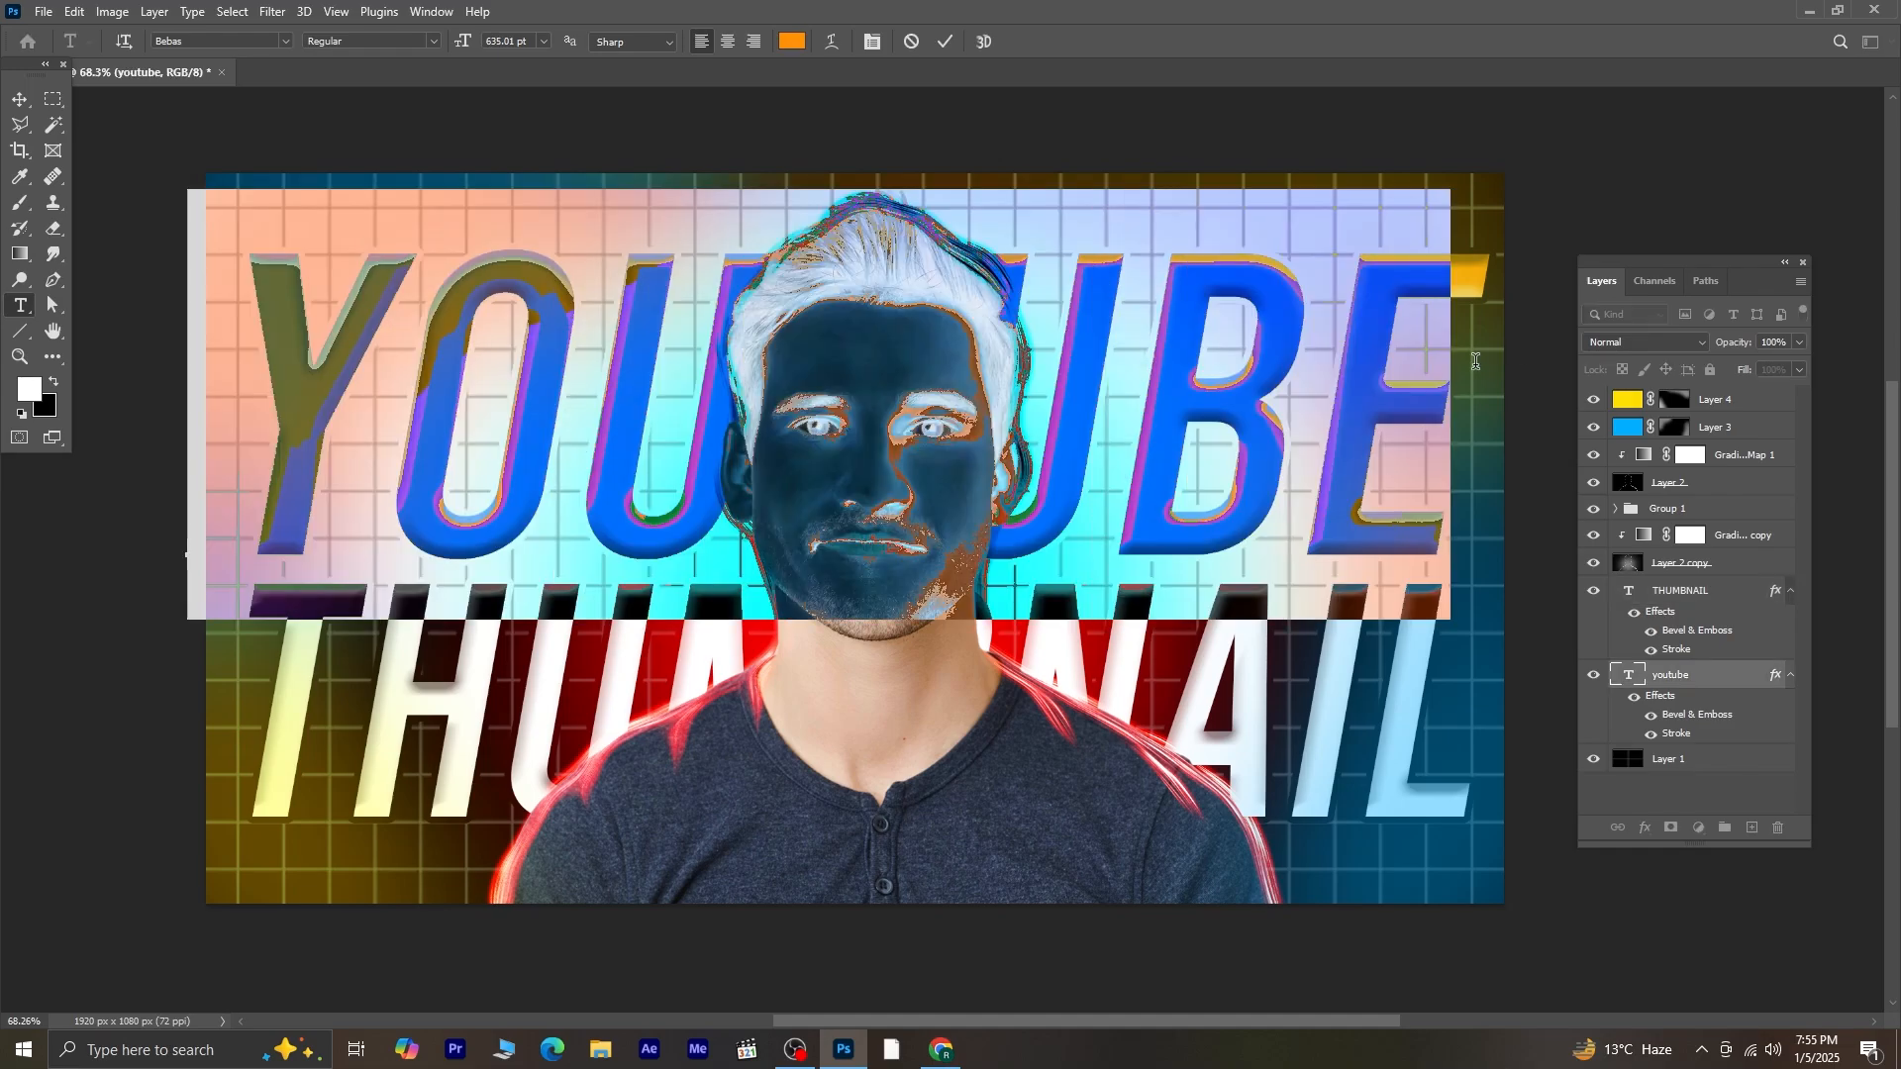
left_click(31, 388)
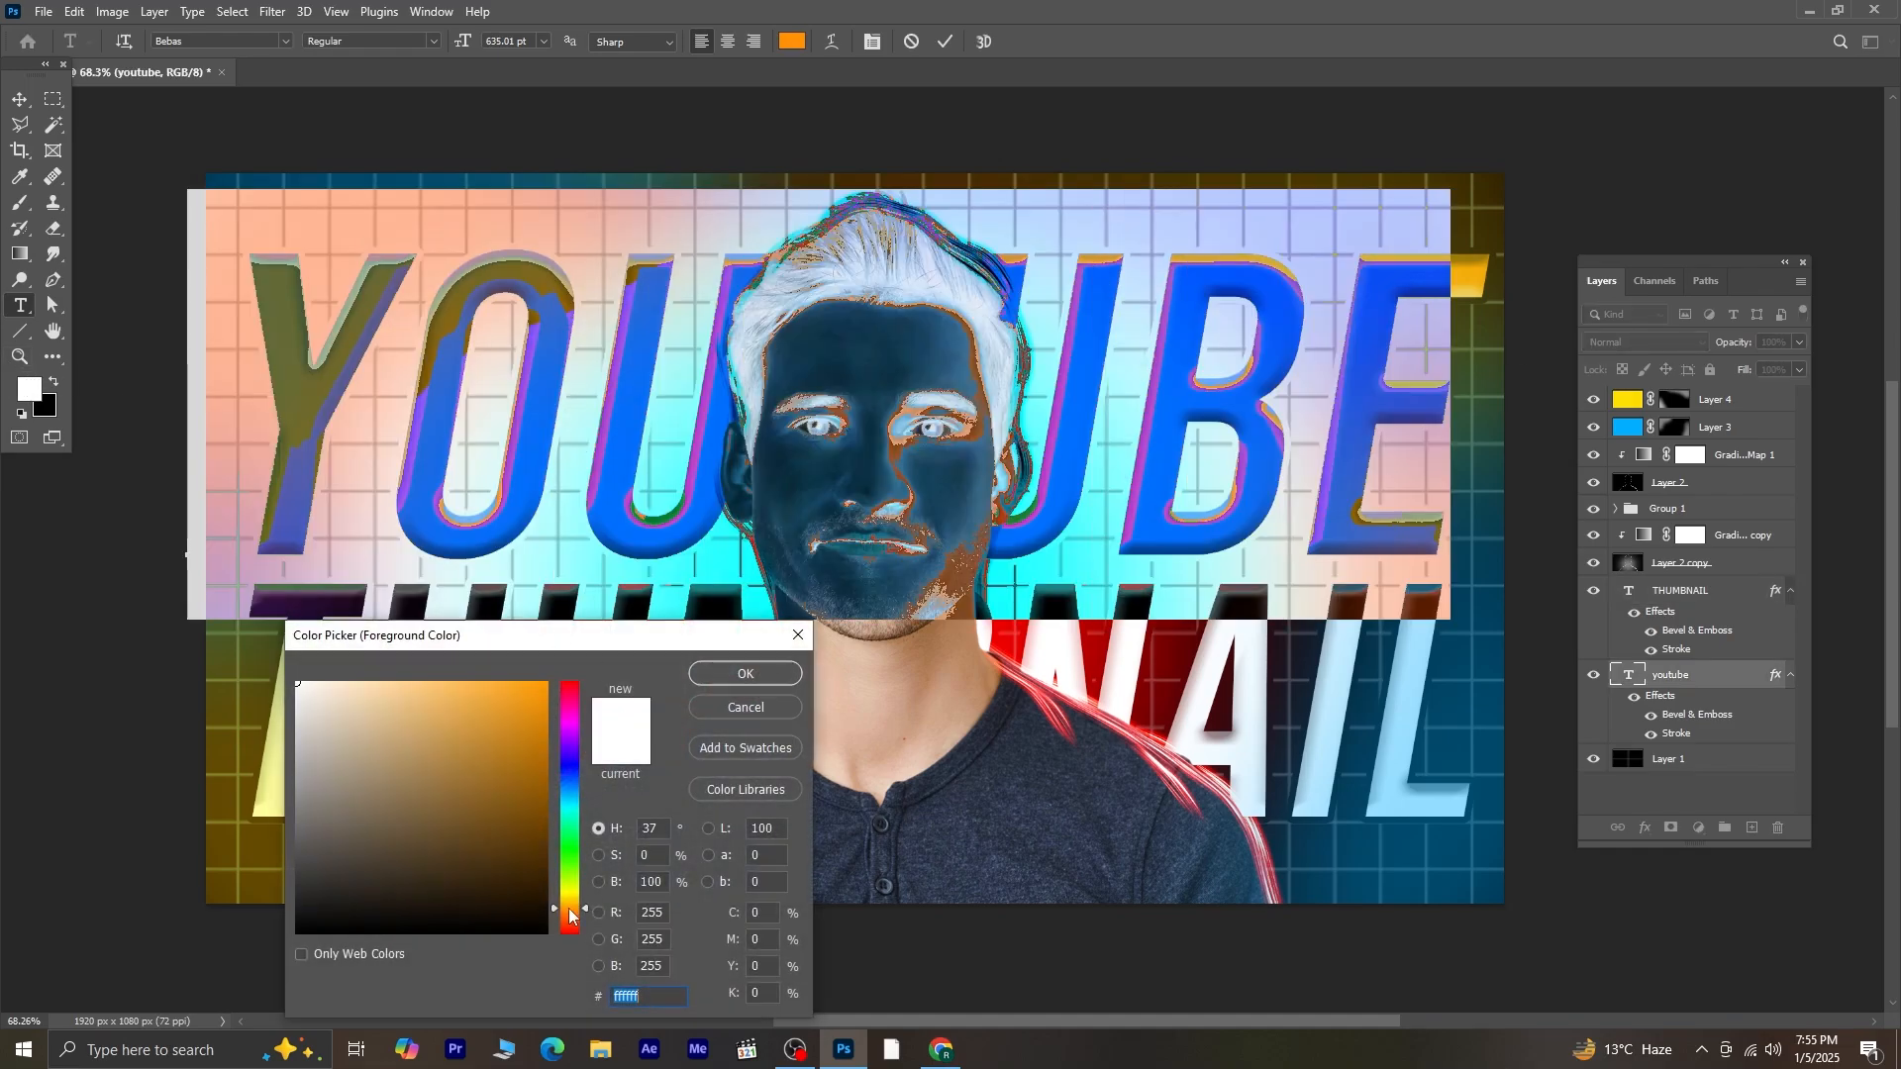
left_click_drag(570, 915, 572, 899)
left_click(525, 742)
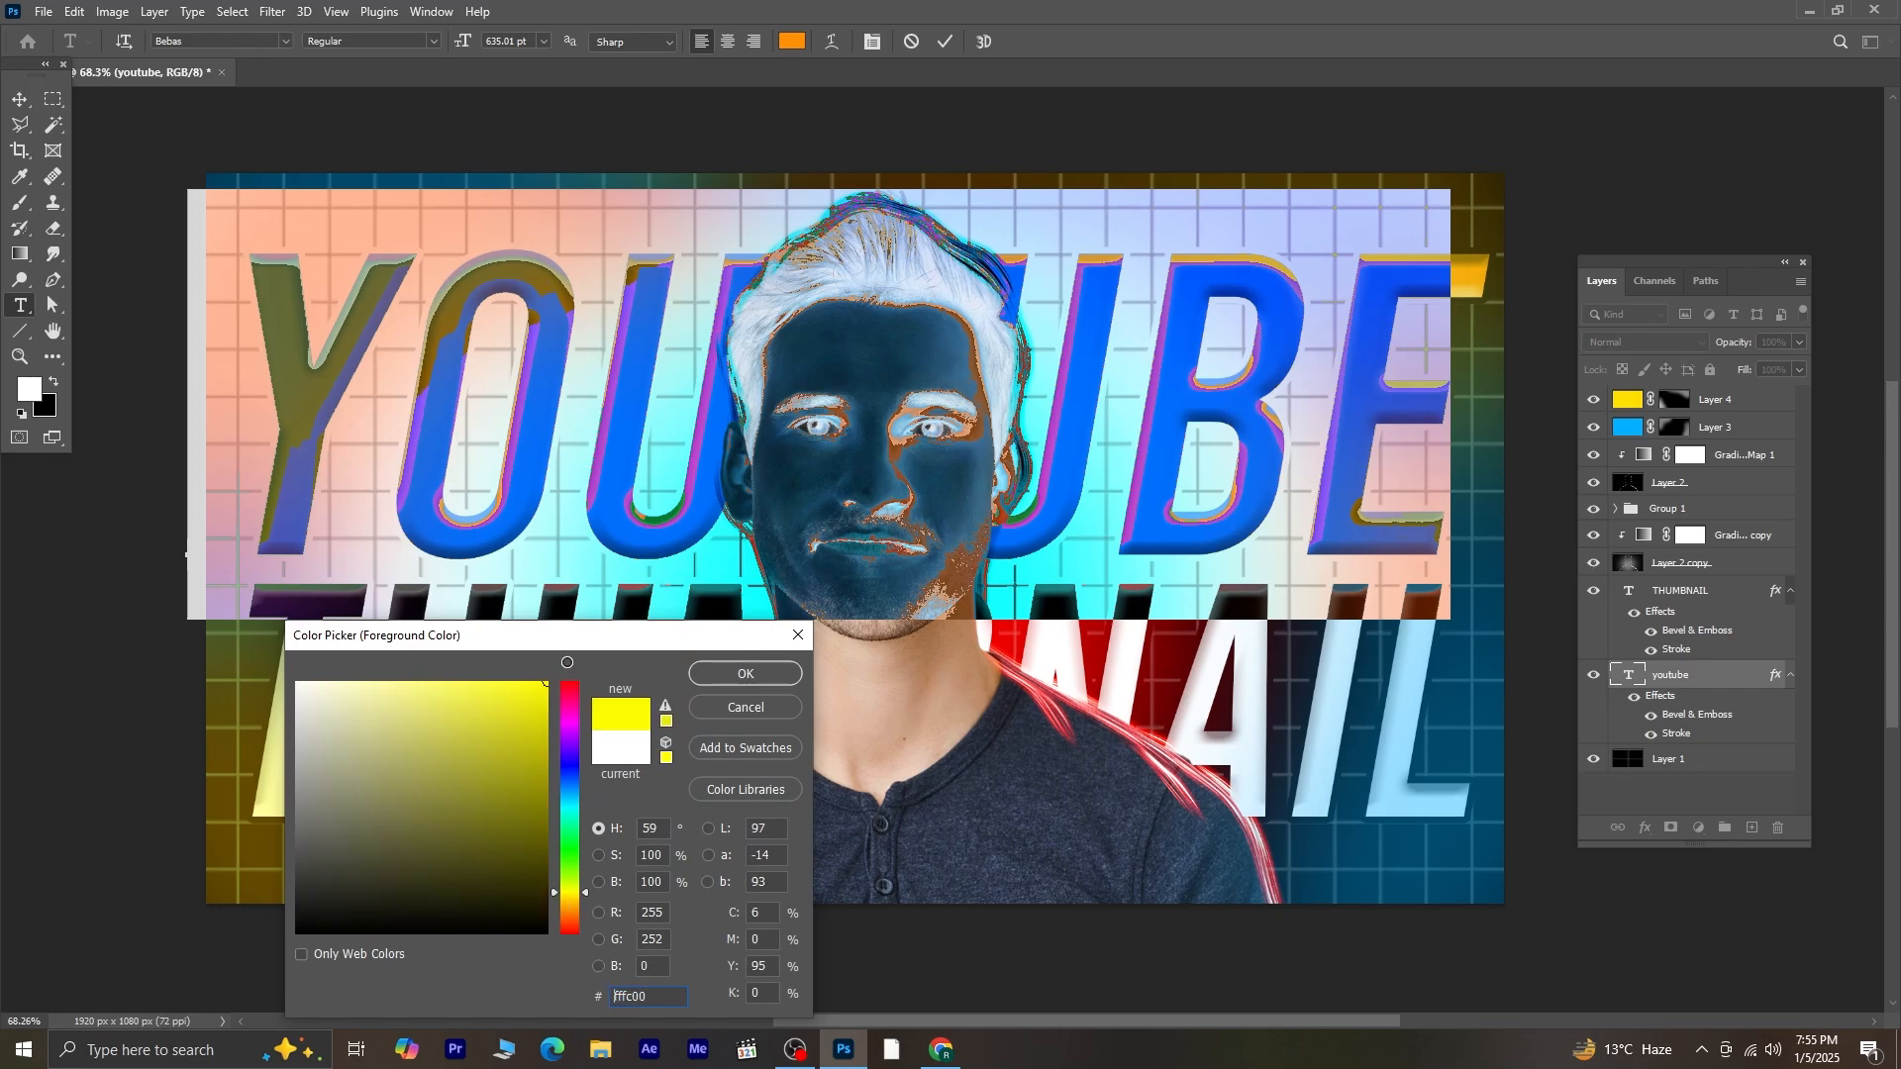
left_click(746, 673)
left_click(19, 100)
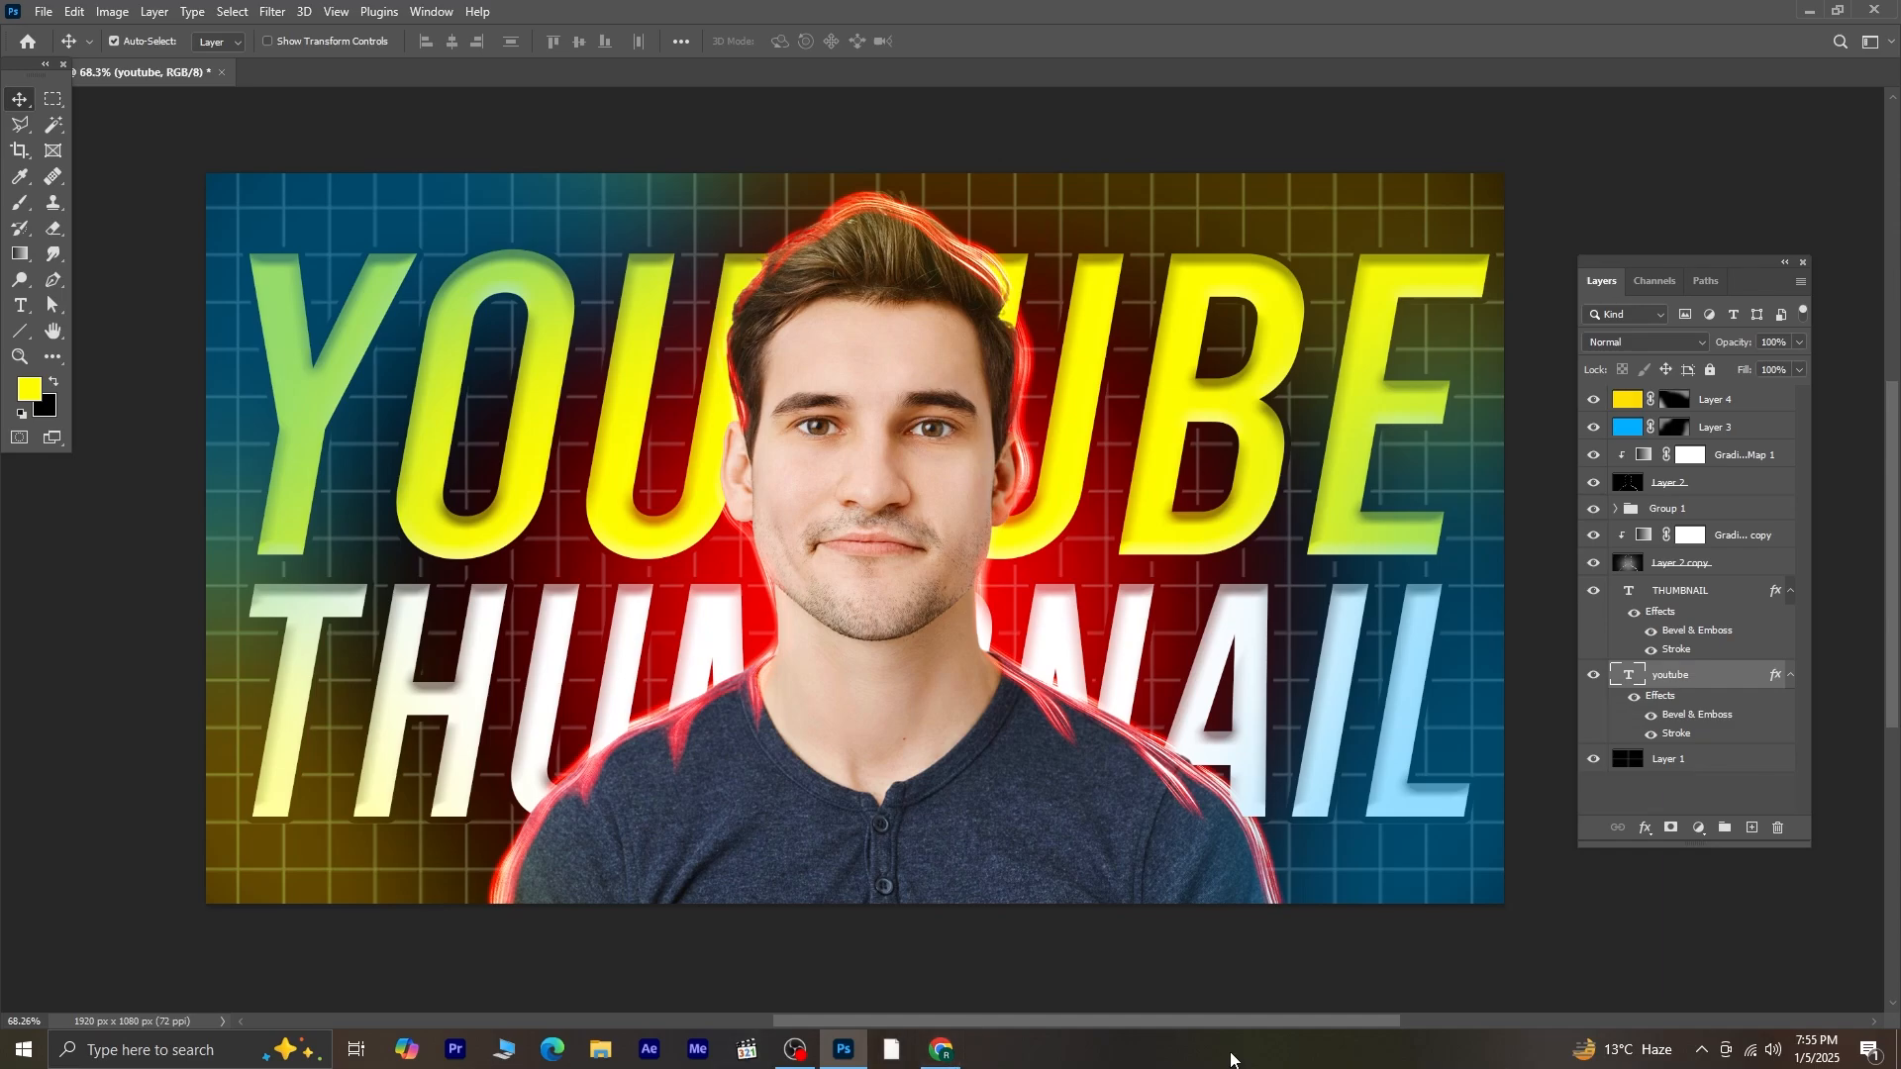
- Add a new layer above Gradient Map 1, fill it with red and hide it with a black layer mask
left_click(1749, 455)
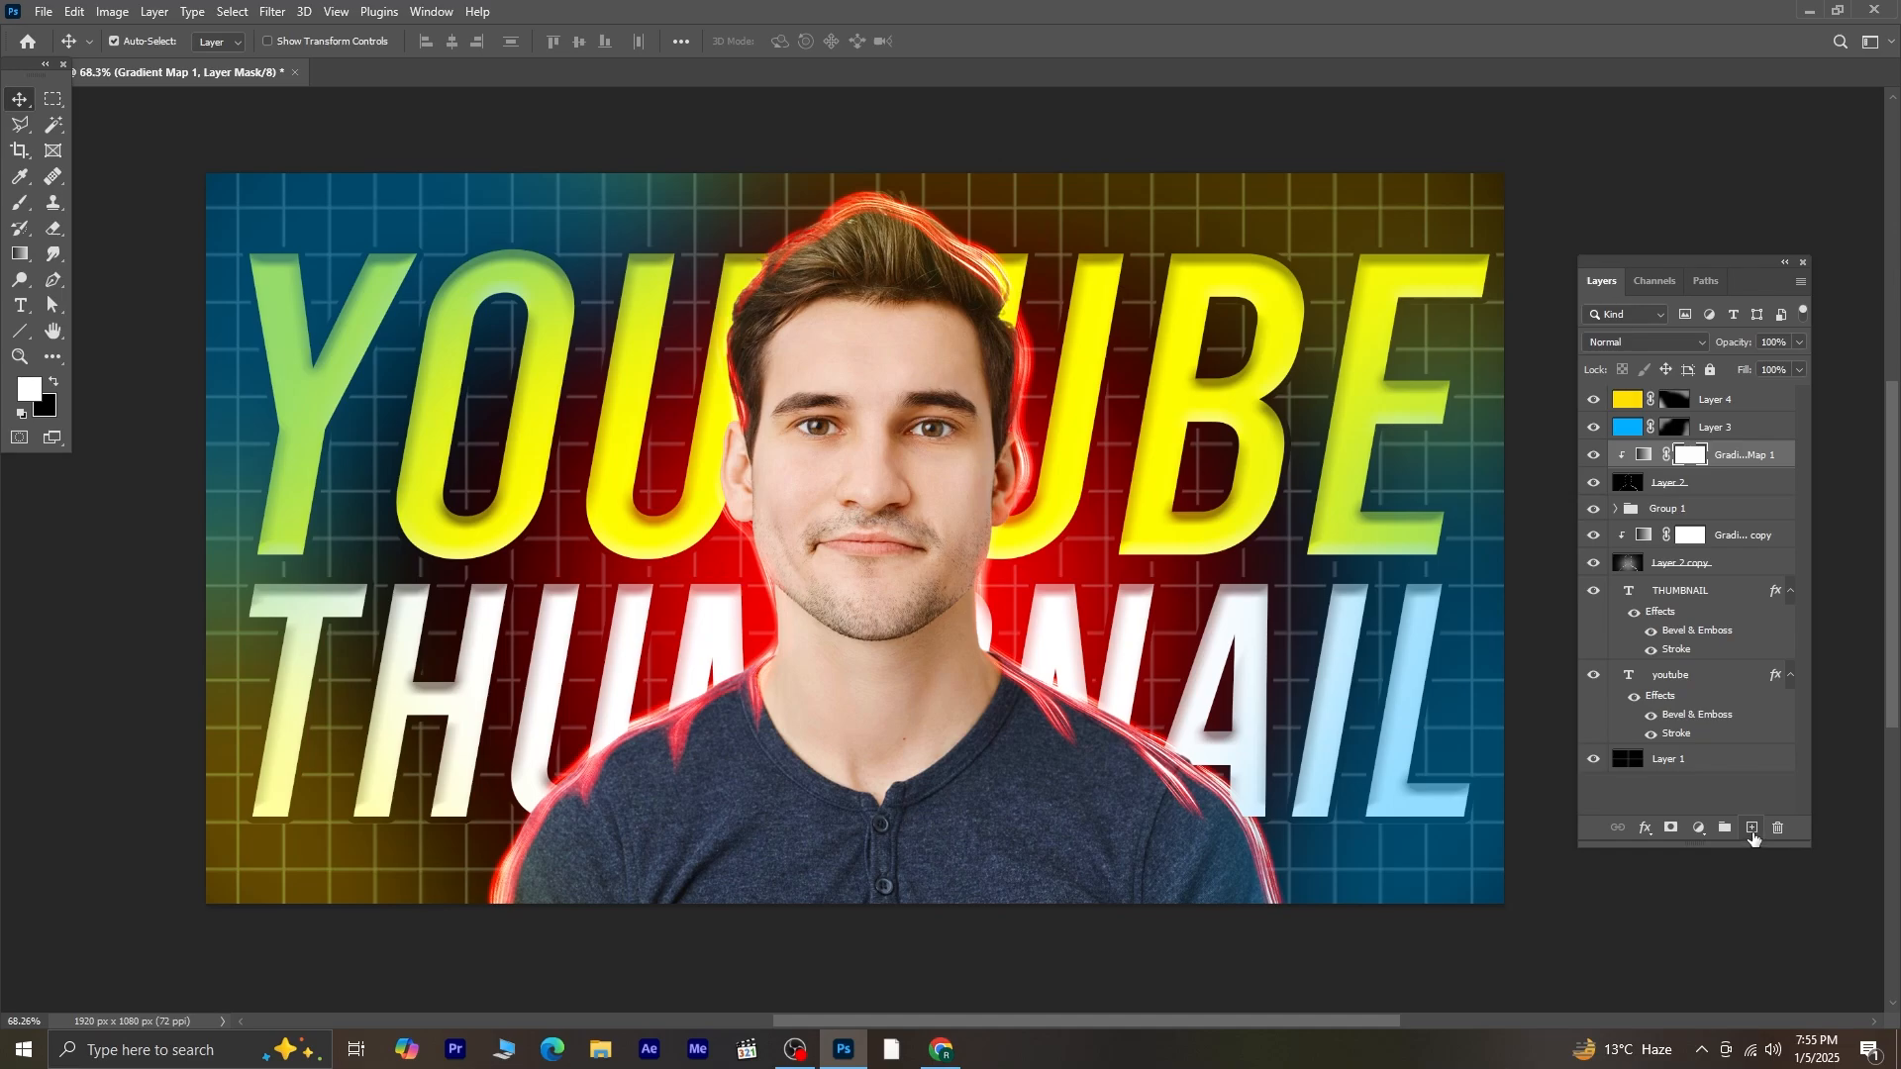
left_click(1752, 829)
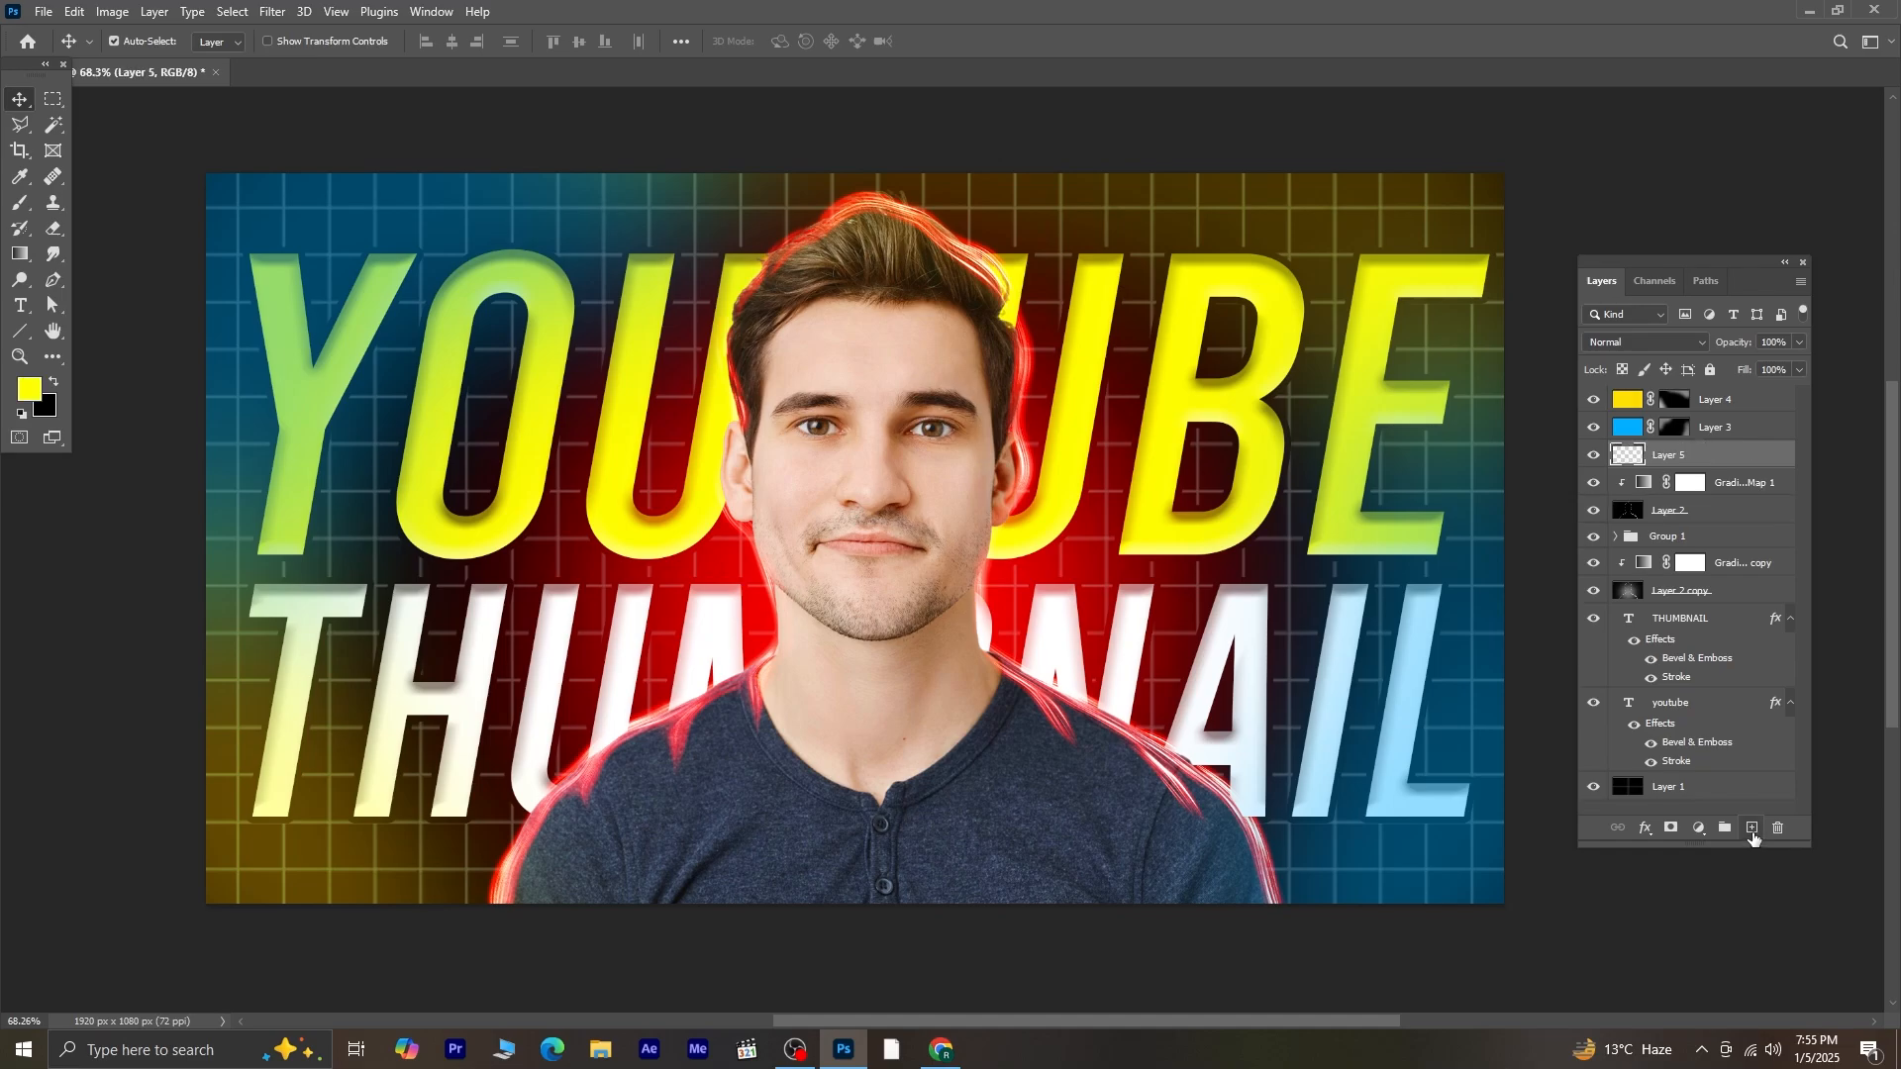
left_click(28, 386)
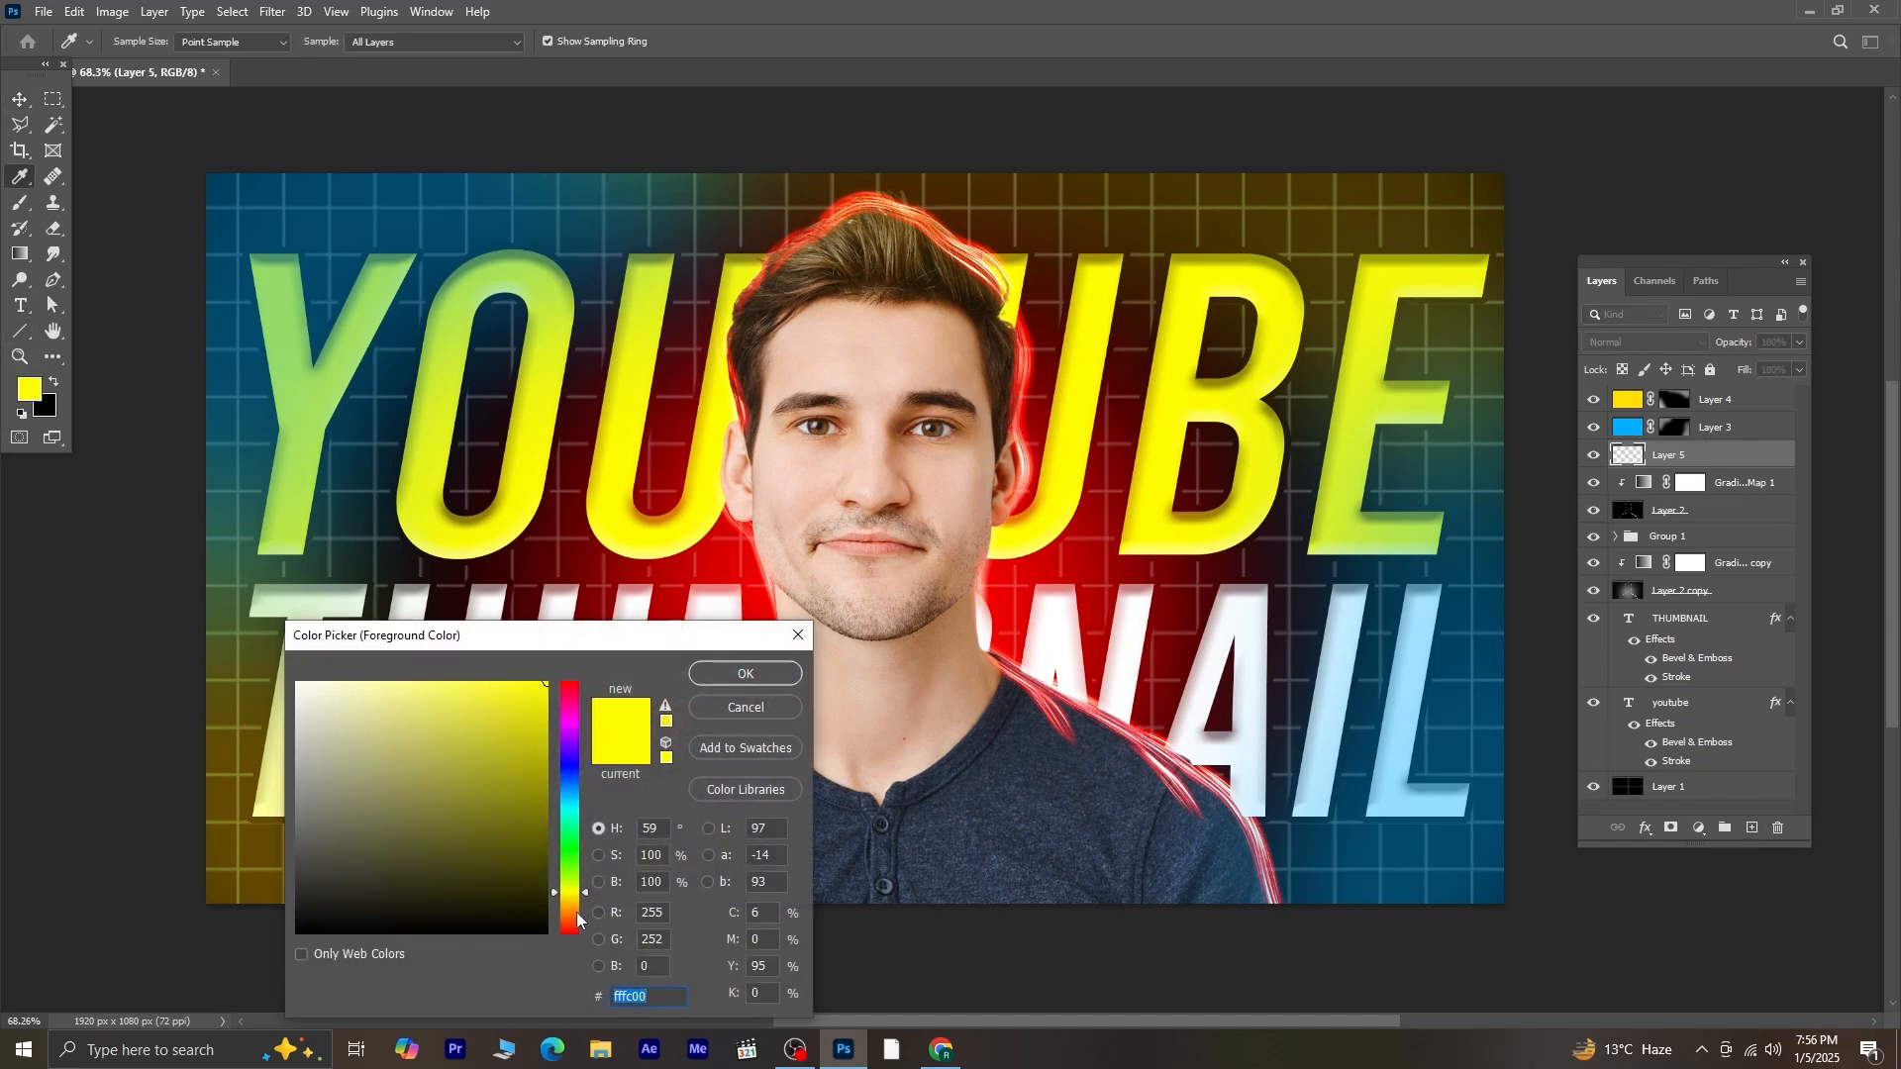
left_click_drag(578, 920, 582, 932)
left_click(733, 674)
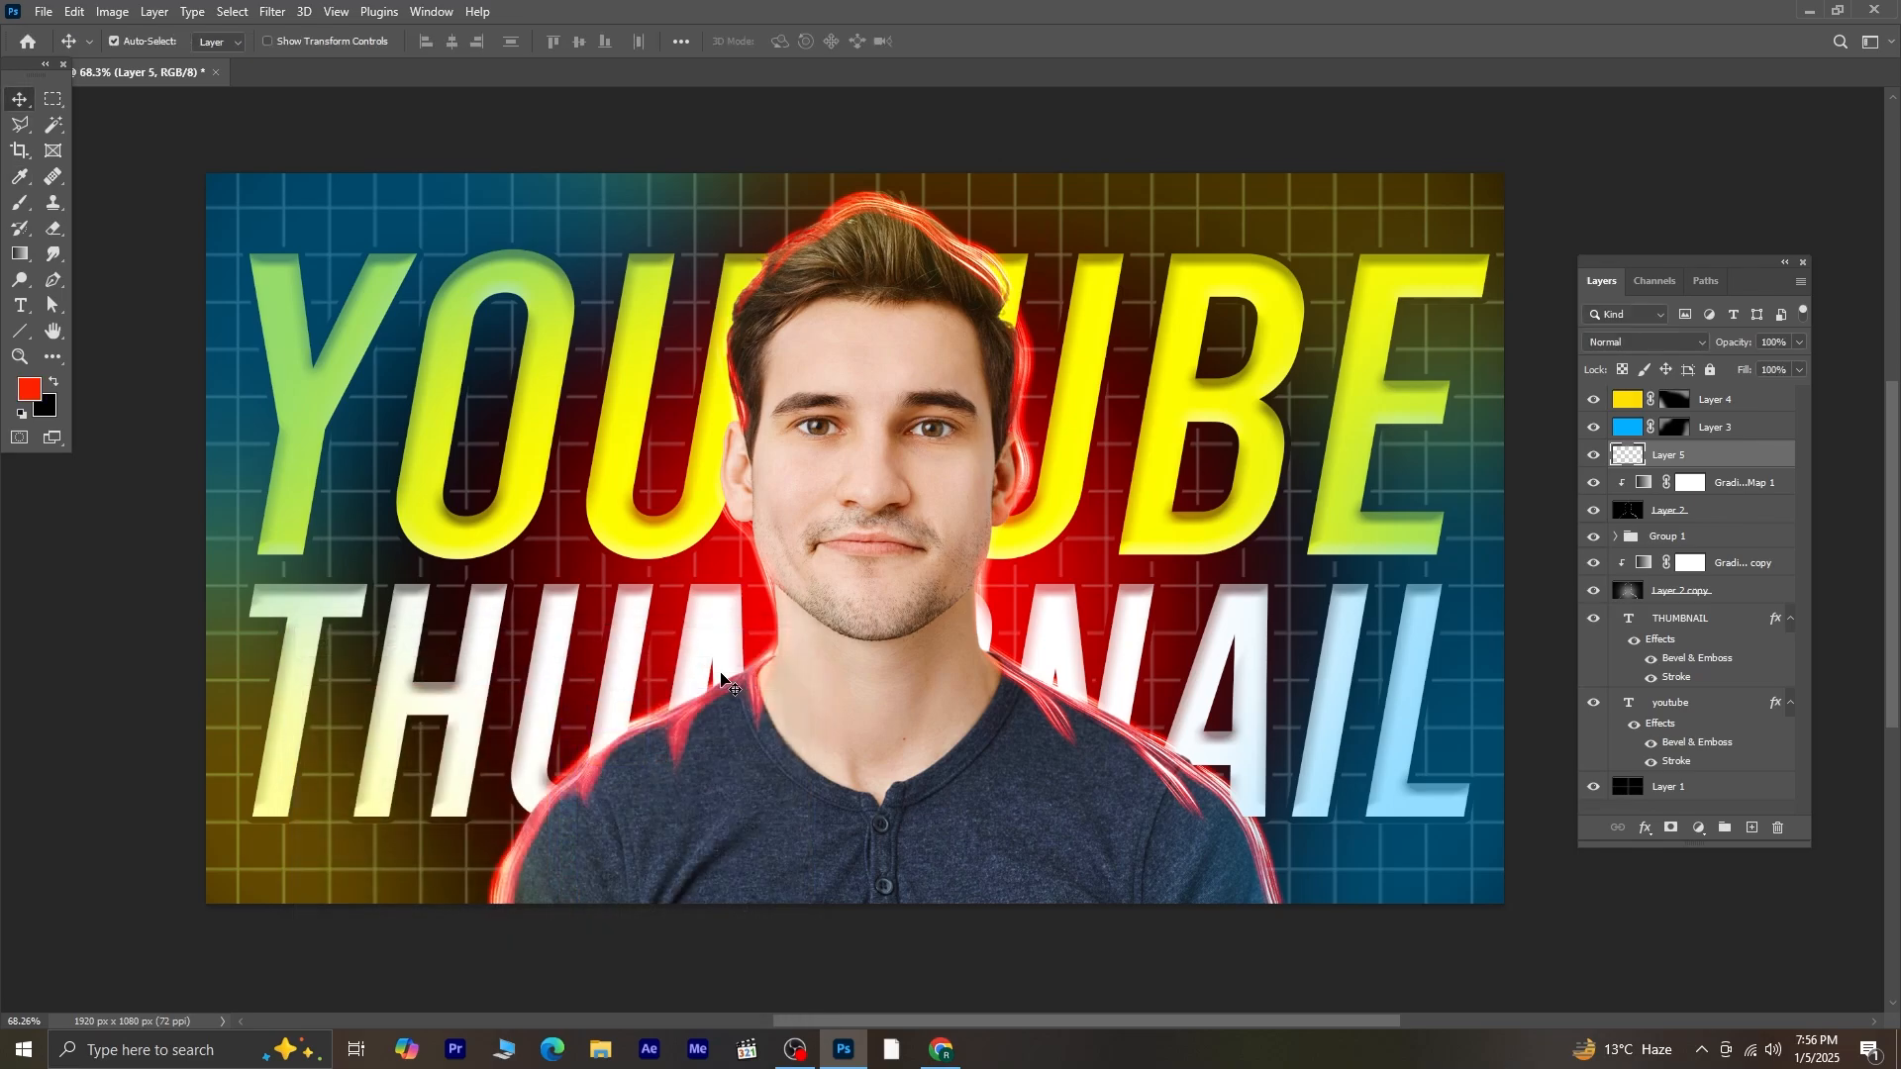
key("alt+BackSpace")
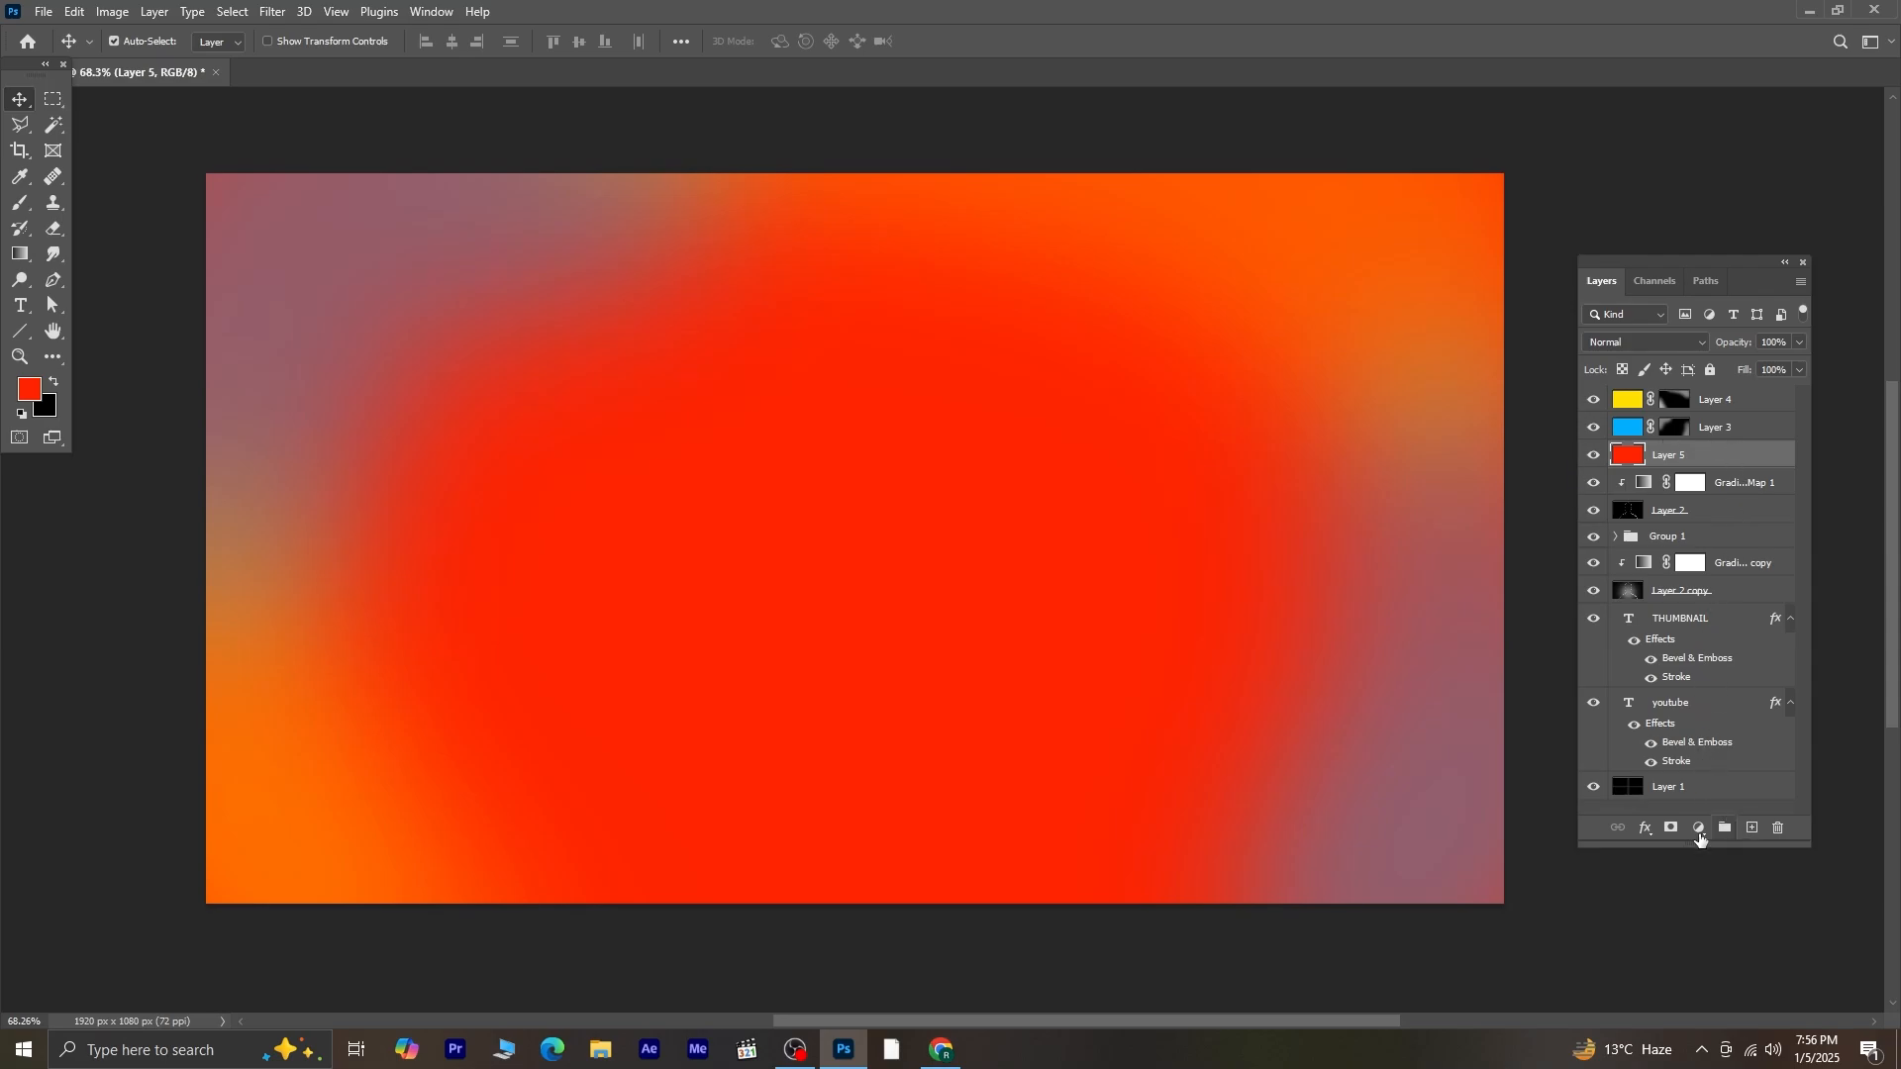
left_click(1671, 830, "alt")
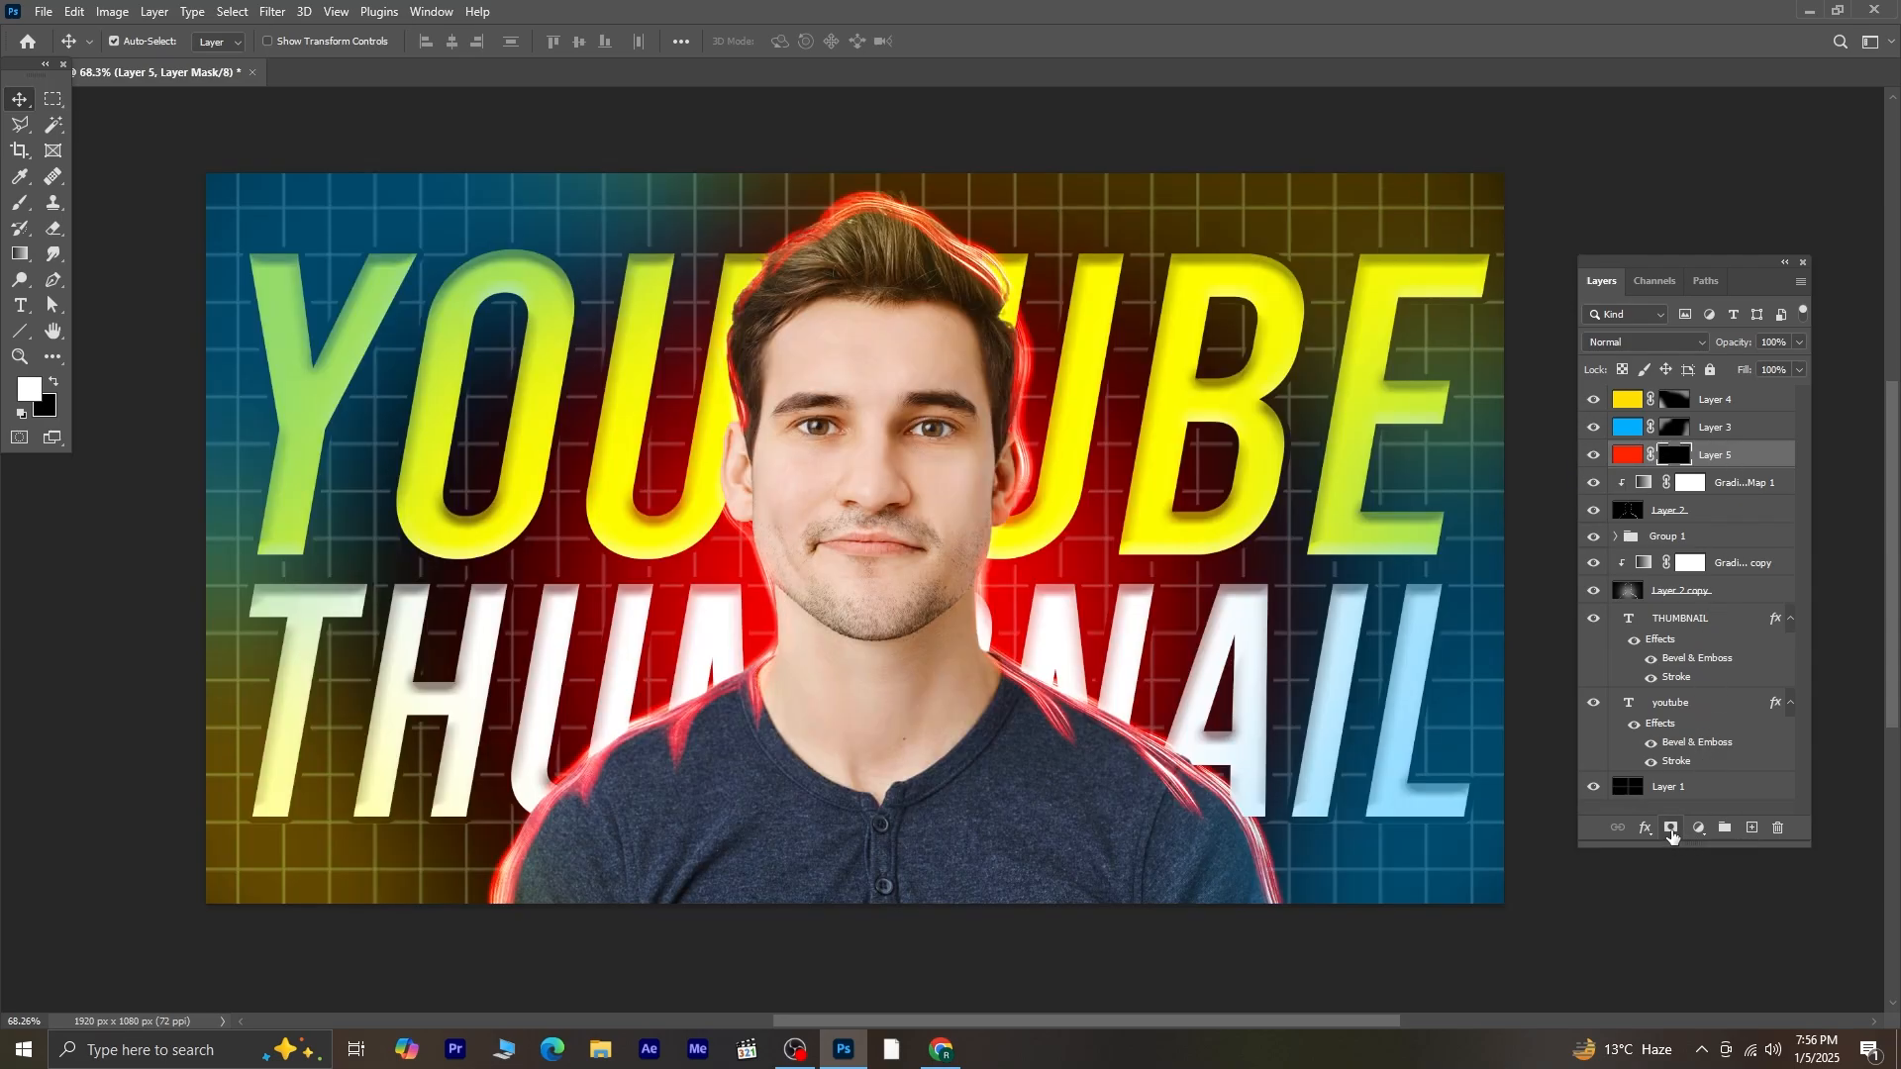
- Paint white on the red layer's mask with a soft 70 px brush over the hair and along the head's right edge
scroll(753, 322, "up", 2)
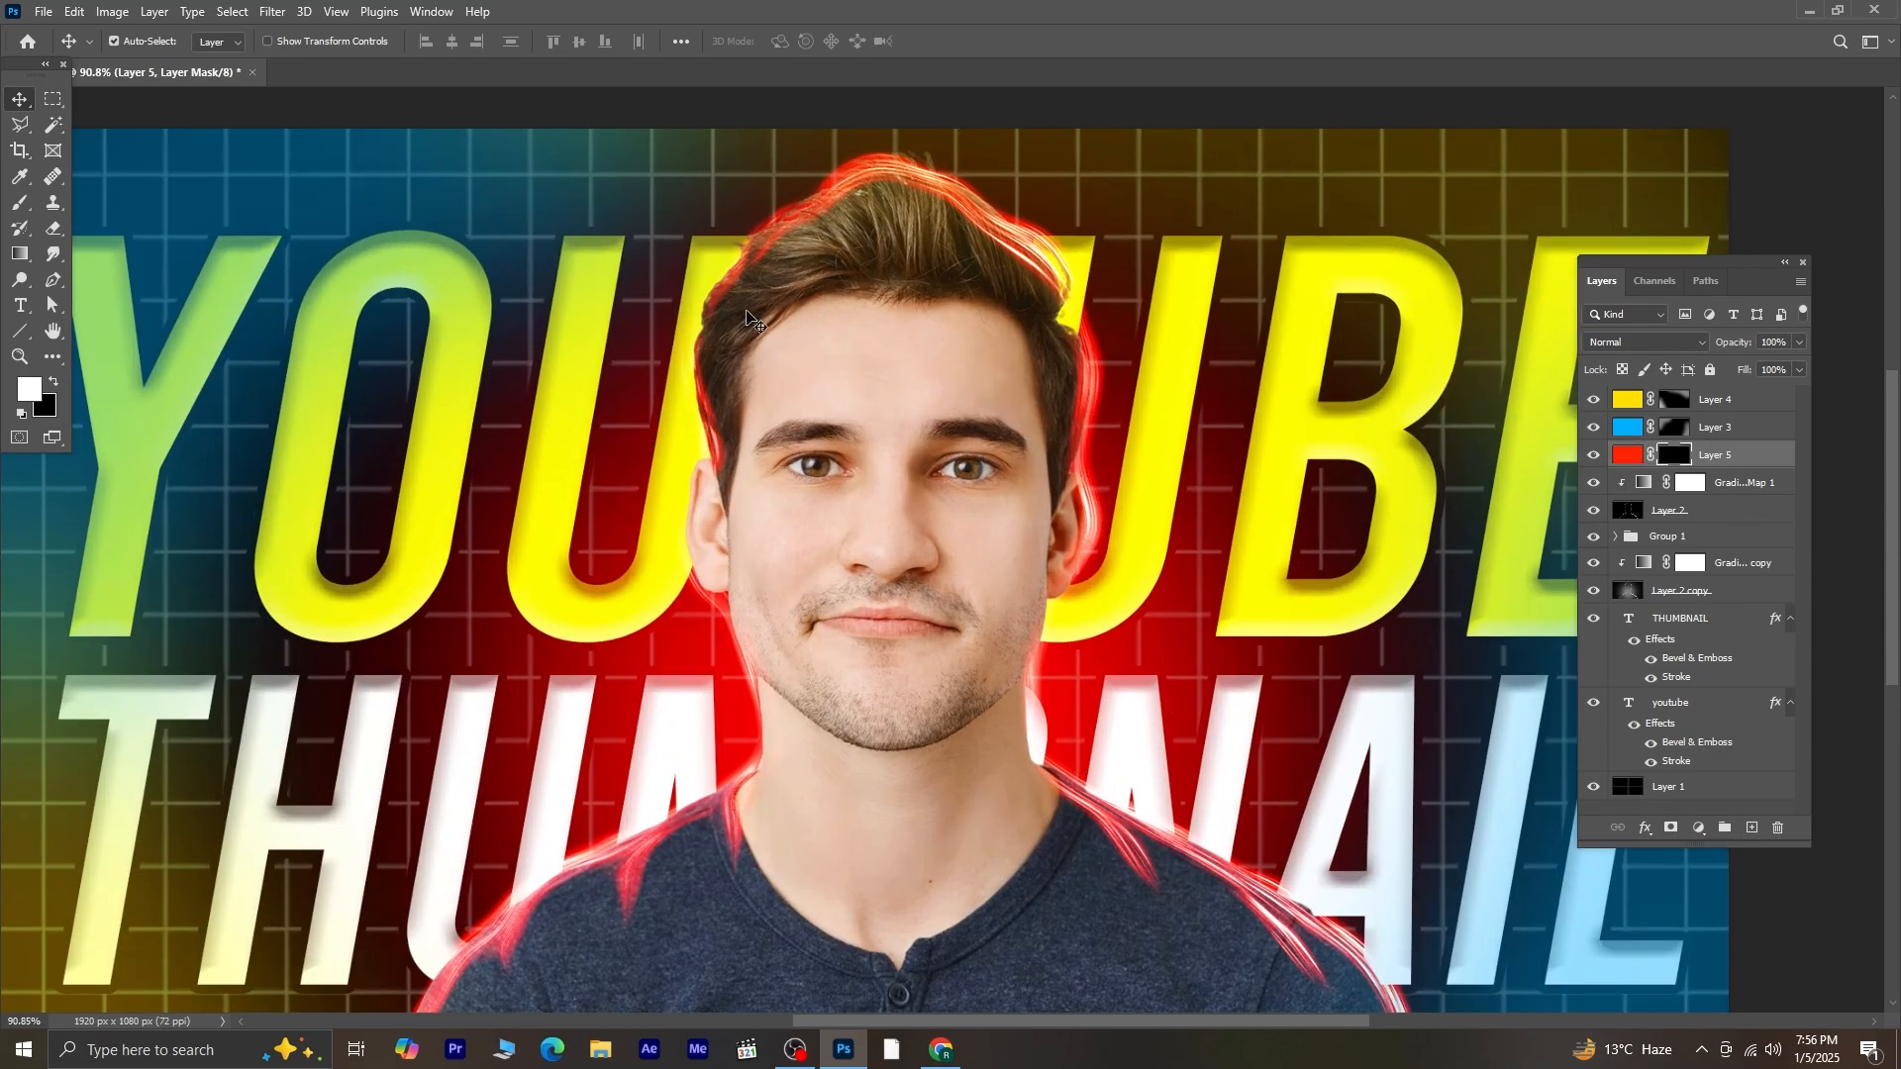
left_click(20, 202)
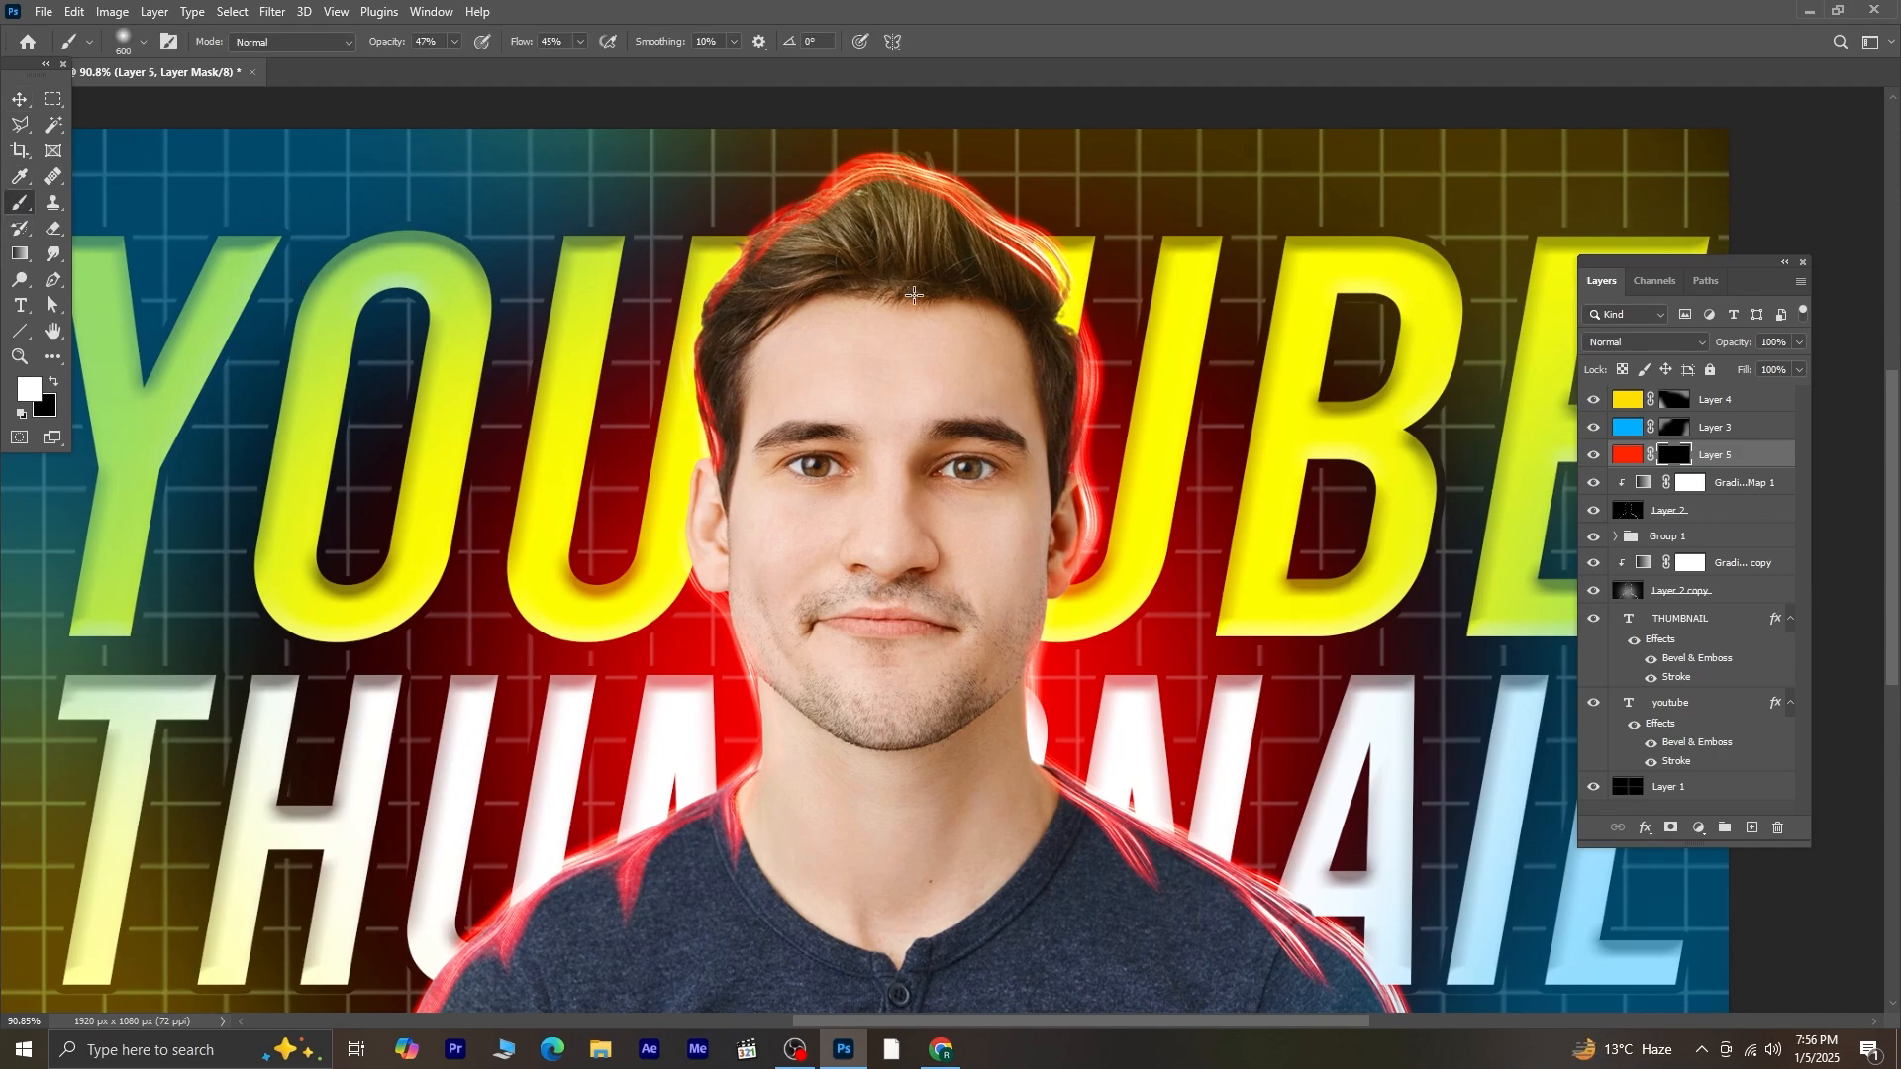
key("bracketleft")
key("bracketleft")
key("bracketleft")
key("bracketleft")
key("bracketleft")
key("bracketleft")
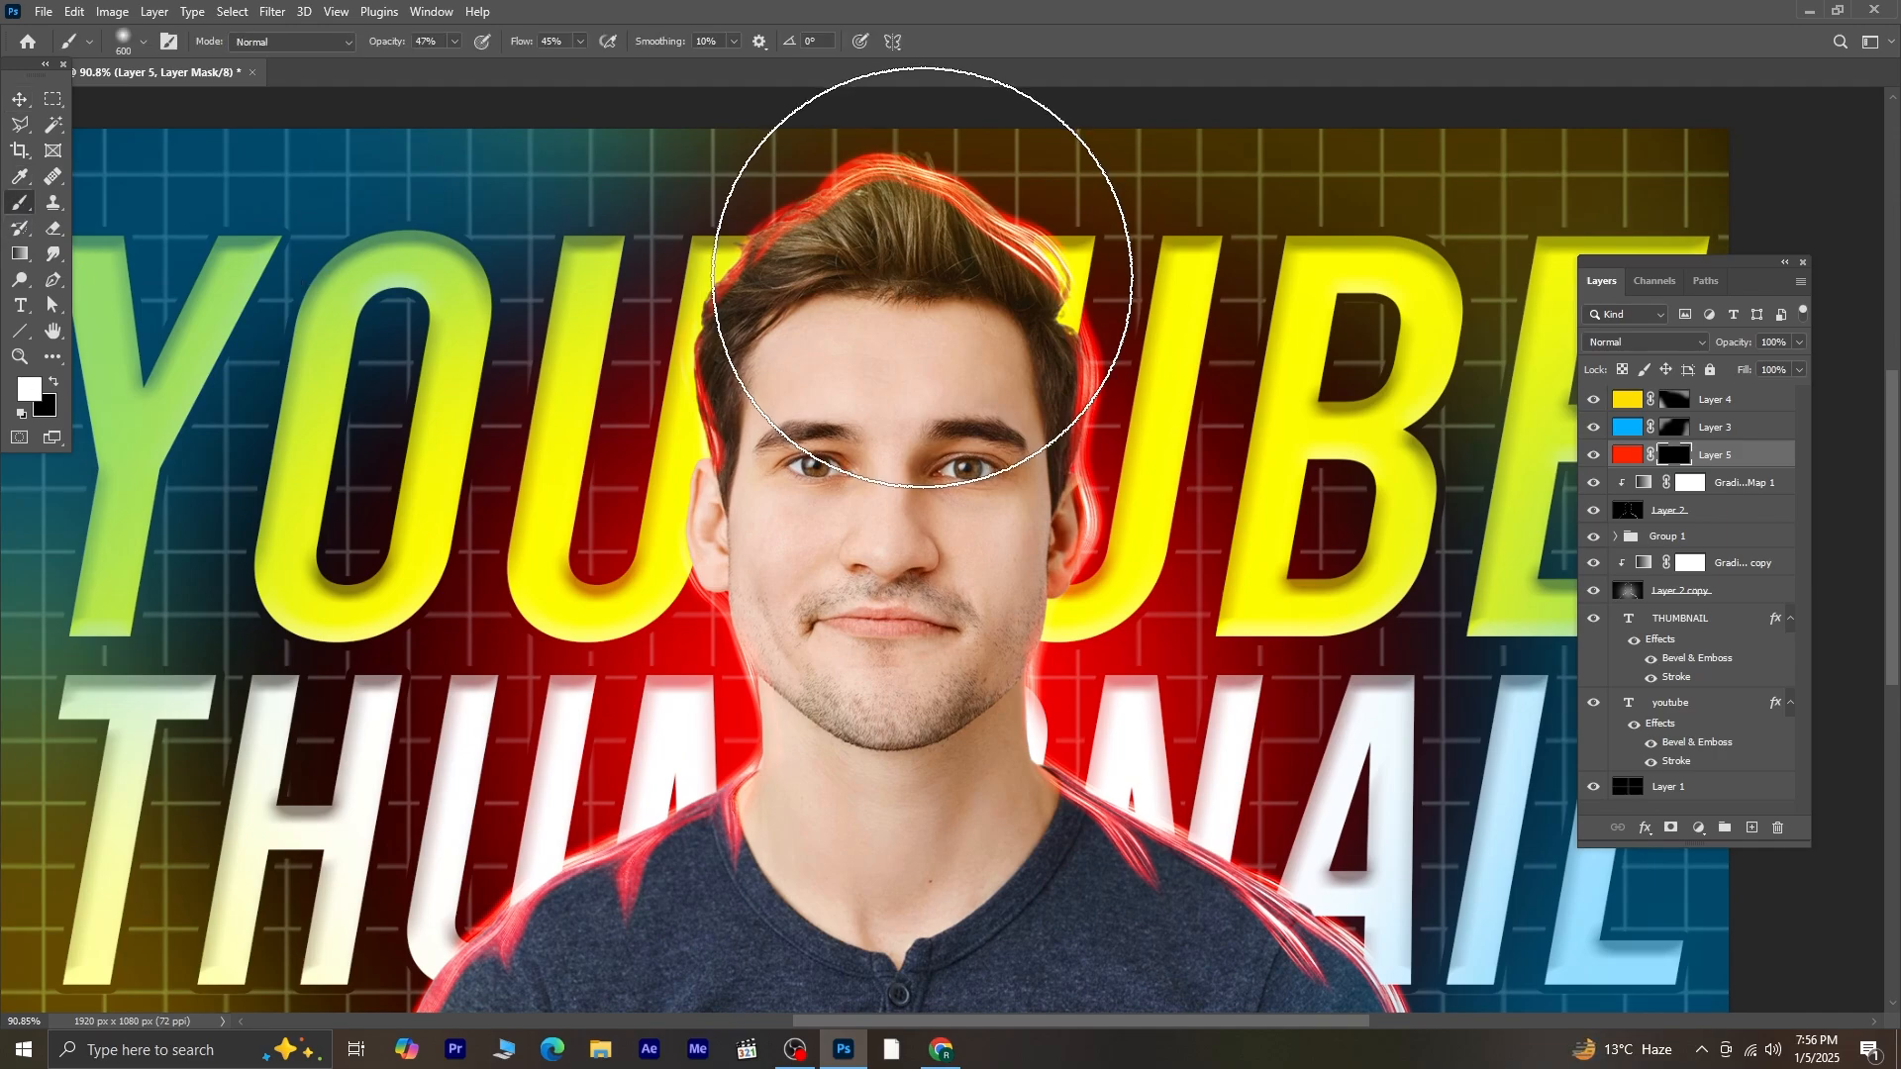
key("bracketleft")
key("bracketleft")
key("bracketleft")
key("bracketleft")
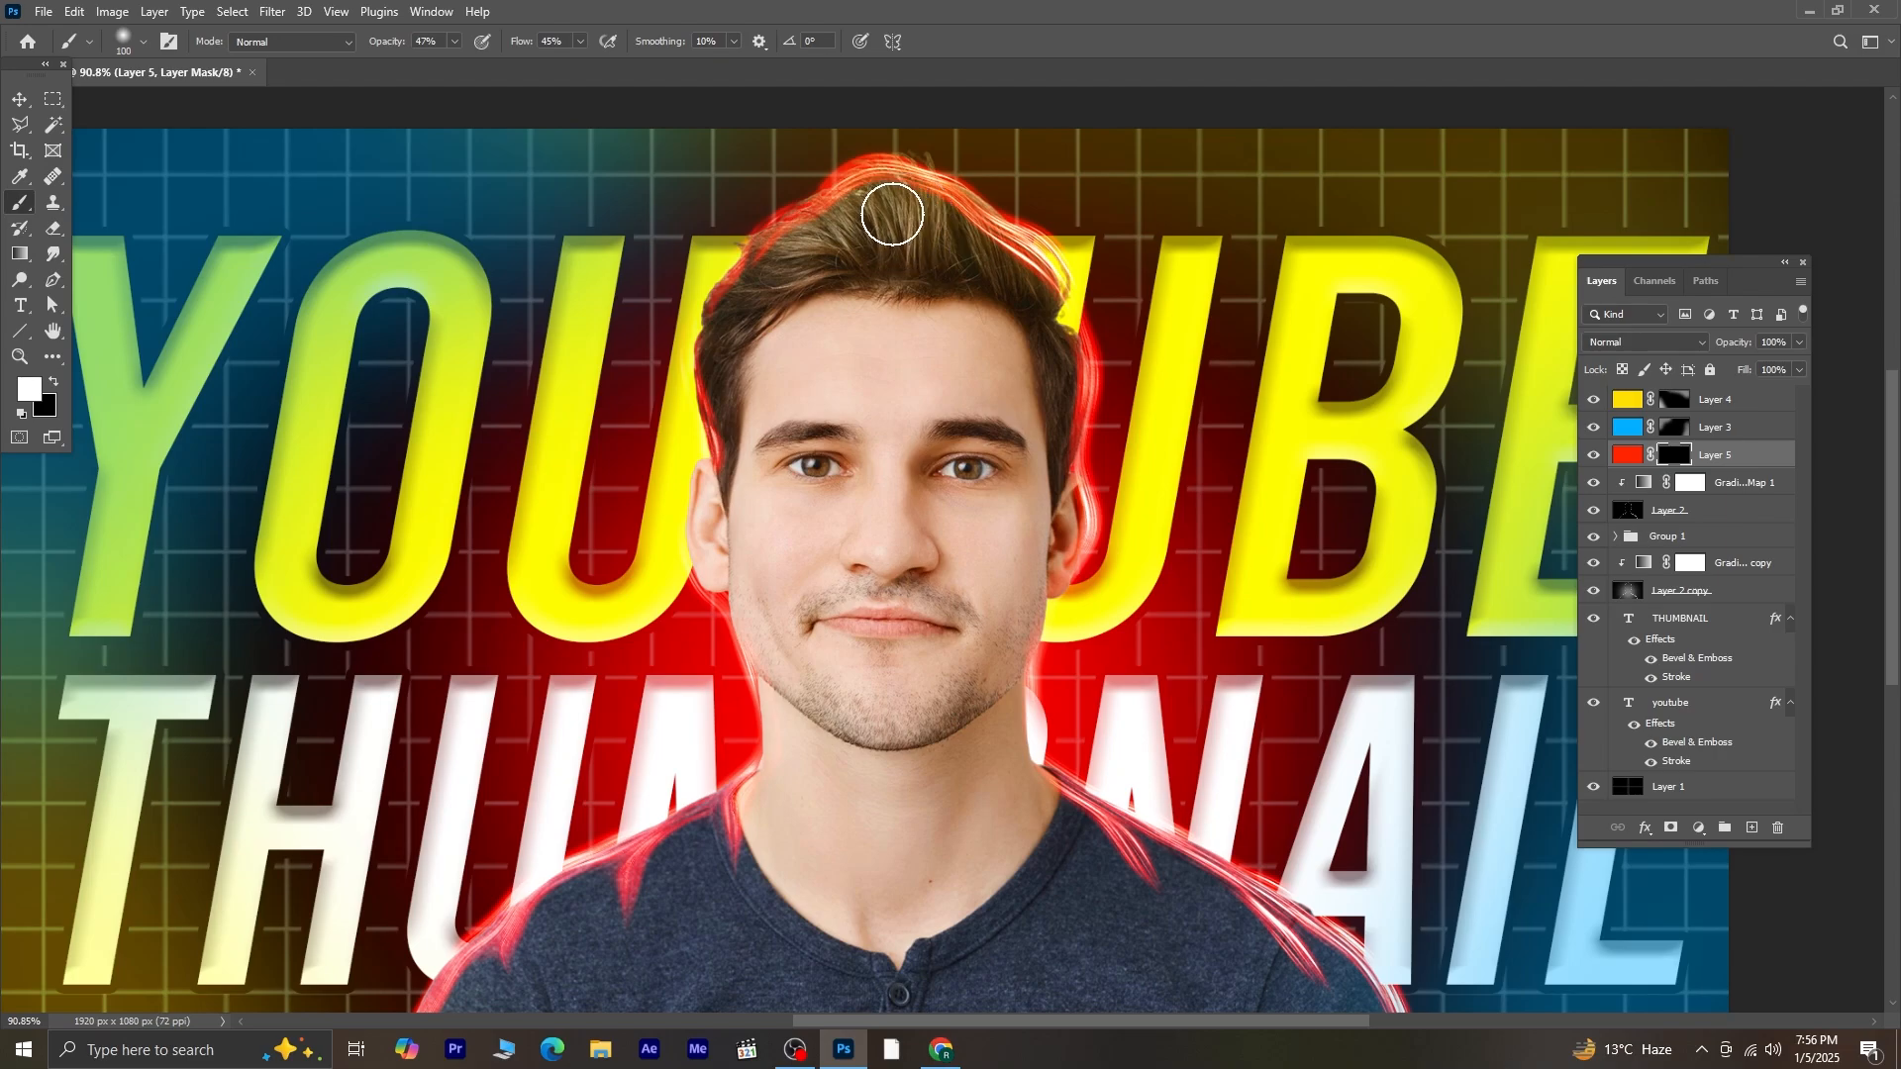
key("bracketleft")
key("bracketleft")
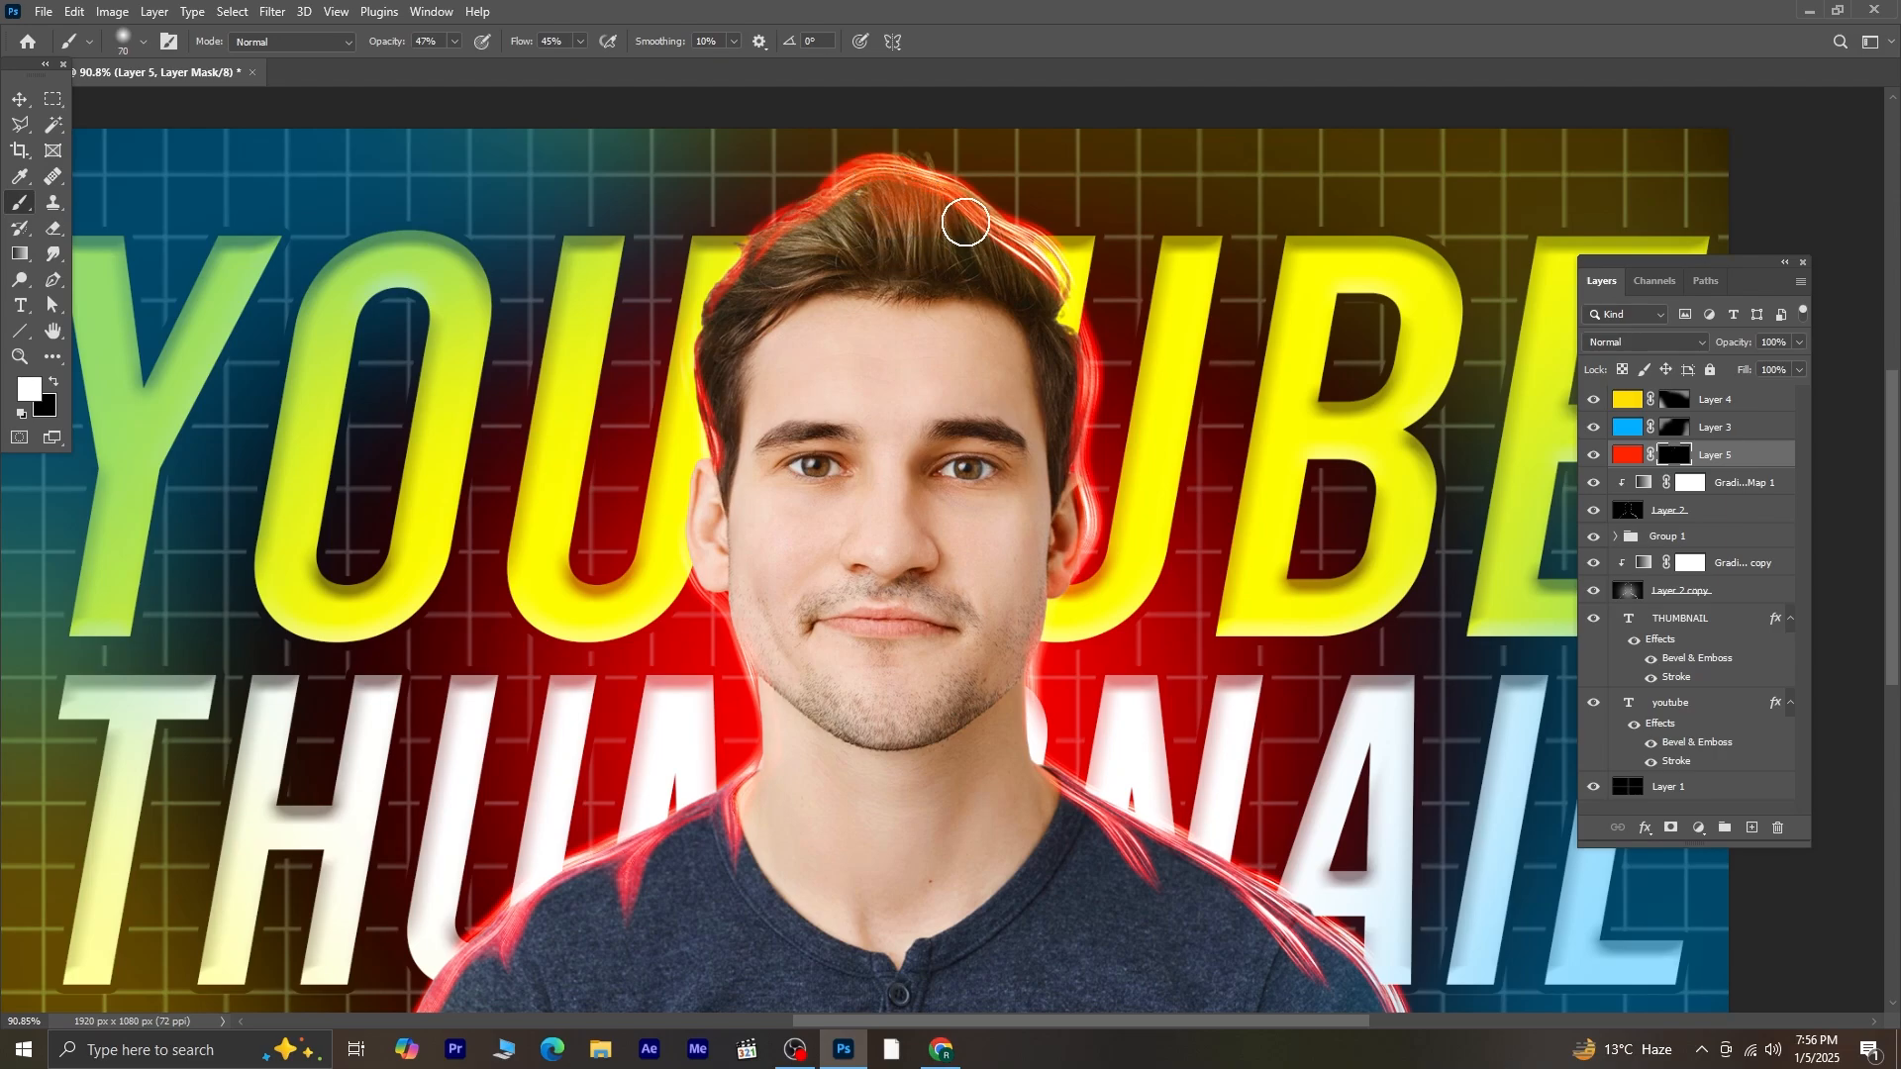
mouse_move(1072, 309)
left_mouse_down()
mouse_move(1082, 552)
mouse_move(1017, 686)
left_mouse_up()
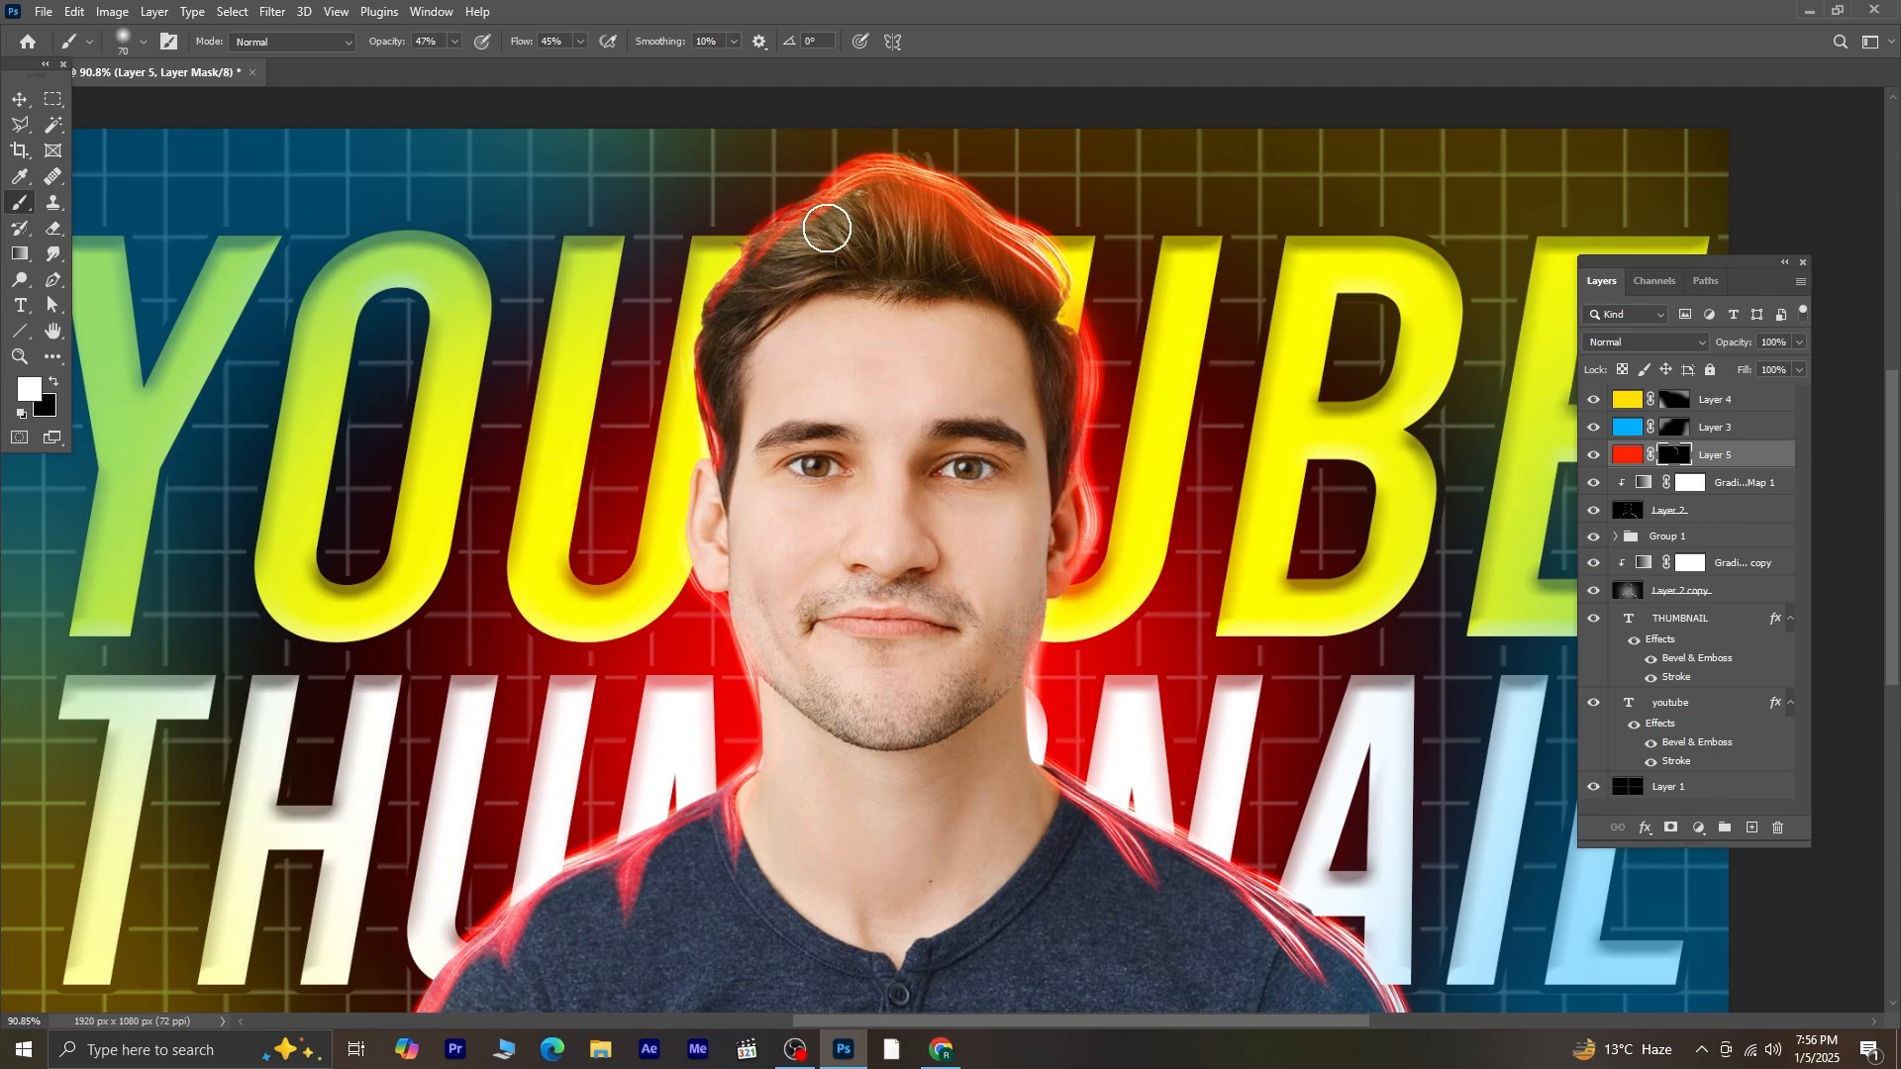
- Extend the red glow on the mask down the head's left edge, over both shoulders and beside the right ear
mouse_move(821, 224)
left_mouse_down()
mouse_move(737, 305)
mouse_move(748, 291)
mouse_move(712, 392)
mouse_move(725, 351)
mouse_move(705, 524)
mouse_move(771, 783)
mouse_move(770, 734)
mouse_move(689, 878)
mouse_move(732, 820)
mouse_move(765, 896)
left_mouse_up()
mouse_move(703, 823)
left_mouse_down()
mouse_move(759, 696)
mouse_move(682, 727)
mouse_move(563, 850)
mouse_move(586, 777)
mouse_move(436, 950)
mouse_move(495, 886)
mouse_move(465, 950)
left_mouse_up()
mouse_move(1191, 705)
left_mouse_down()
mouse_move(1139, 663)
mouse_move(1105, 667)
mouse_move(1191, 770)
mouse_move(1166, 682)
mouse_move(1288, 766)
mouse_move(1375, 867)
mouse_move(1273, 743)
mouse_move(1429, 845)
mouse_move(1392, 812)
left_mouse_up()
mouse_move(1093, 599)
left_mouse_down()
mouse_move(1094, 579)
mouse_move(1176, 620)
mouse_move(1108, 538)
mouse_move(1141, 307)
left_mouse_up()
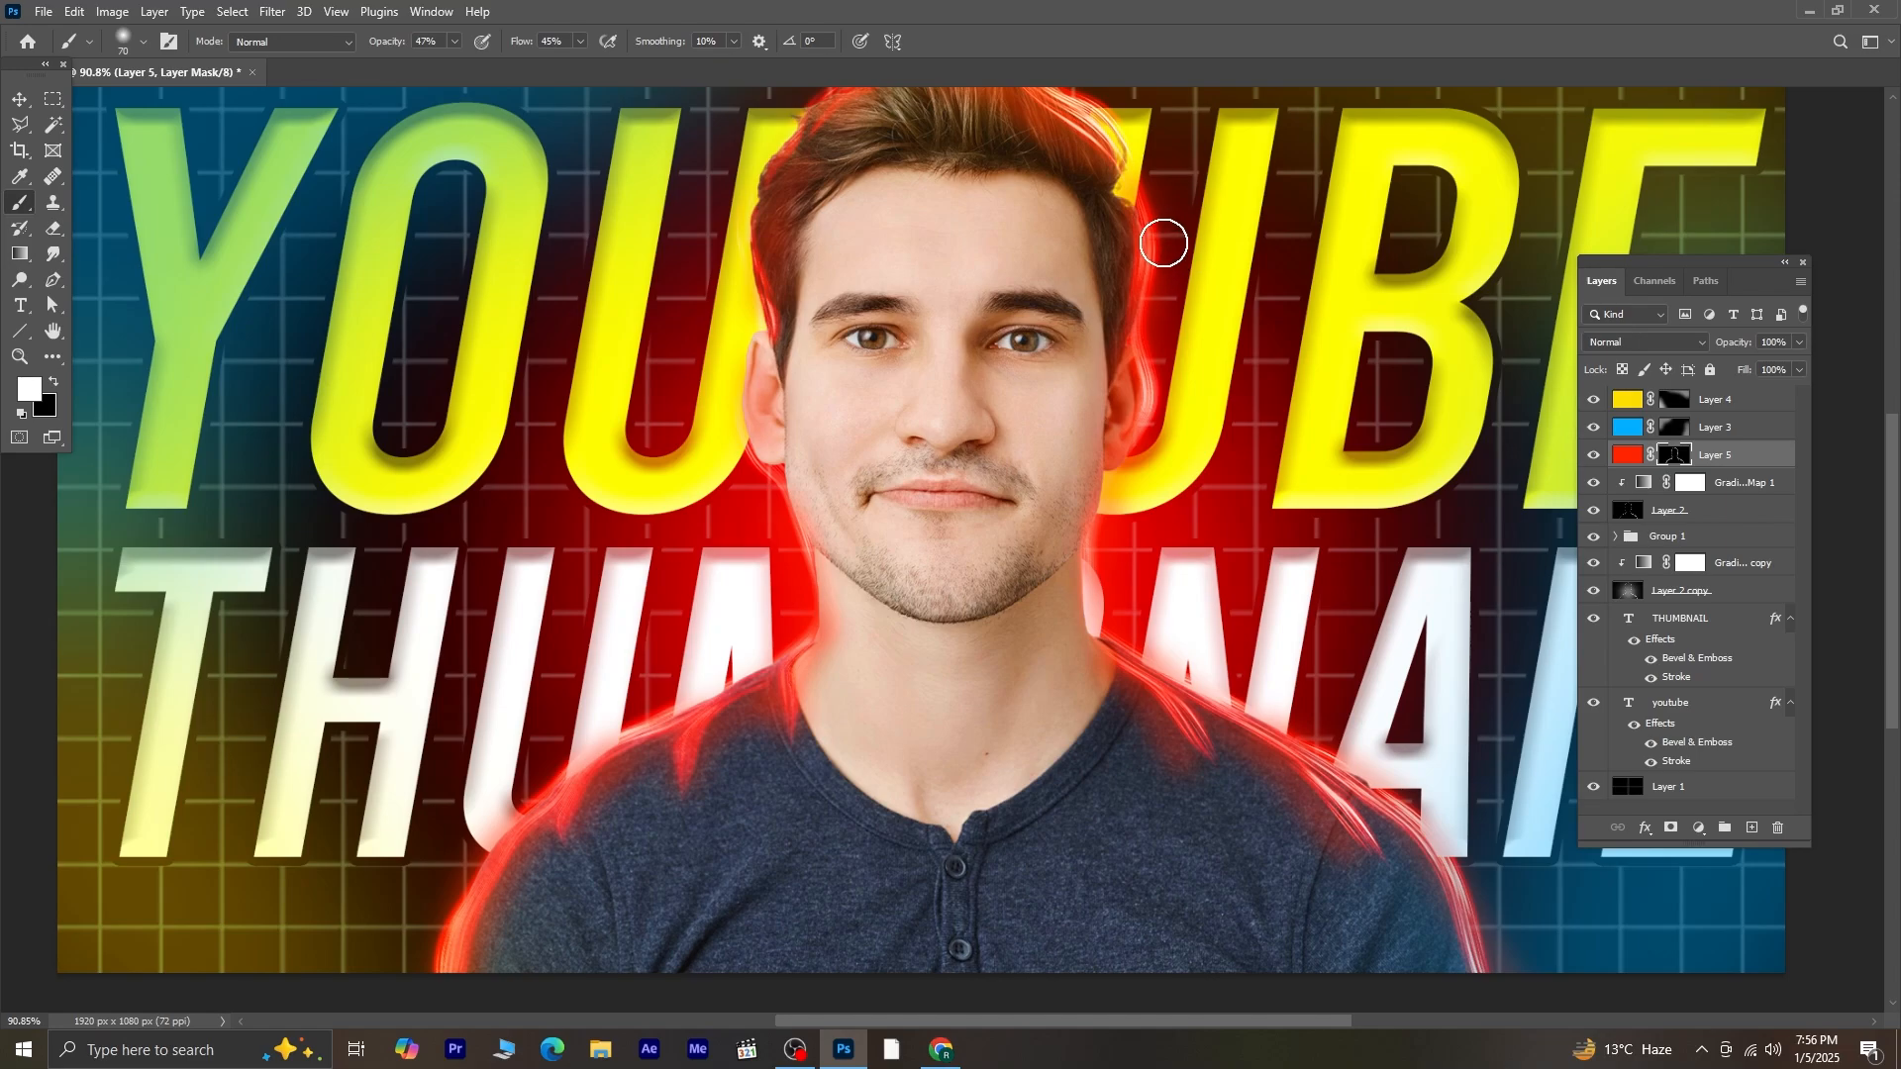
- Extend the red glow on Layer 5's mask down the head's right edge to the neck, and open the layer's blend mode choices
mouse_move(1162, 242)
left_mouse_down()
mouse_move(1138, 220)
mouse_move(1148, 530)
left_mouse_up()
scroll(1159, 210, "down", 5)
scroll(1227, 714, "down", 3)
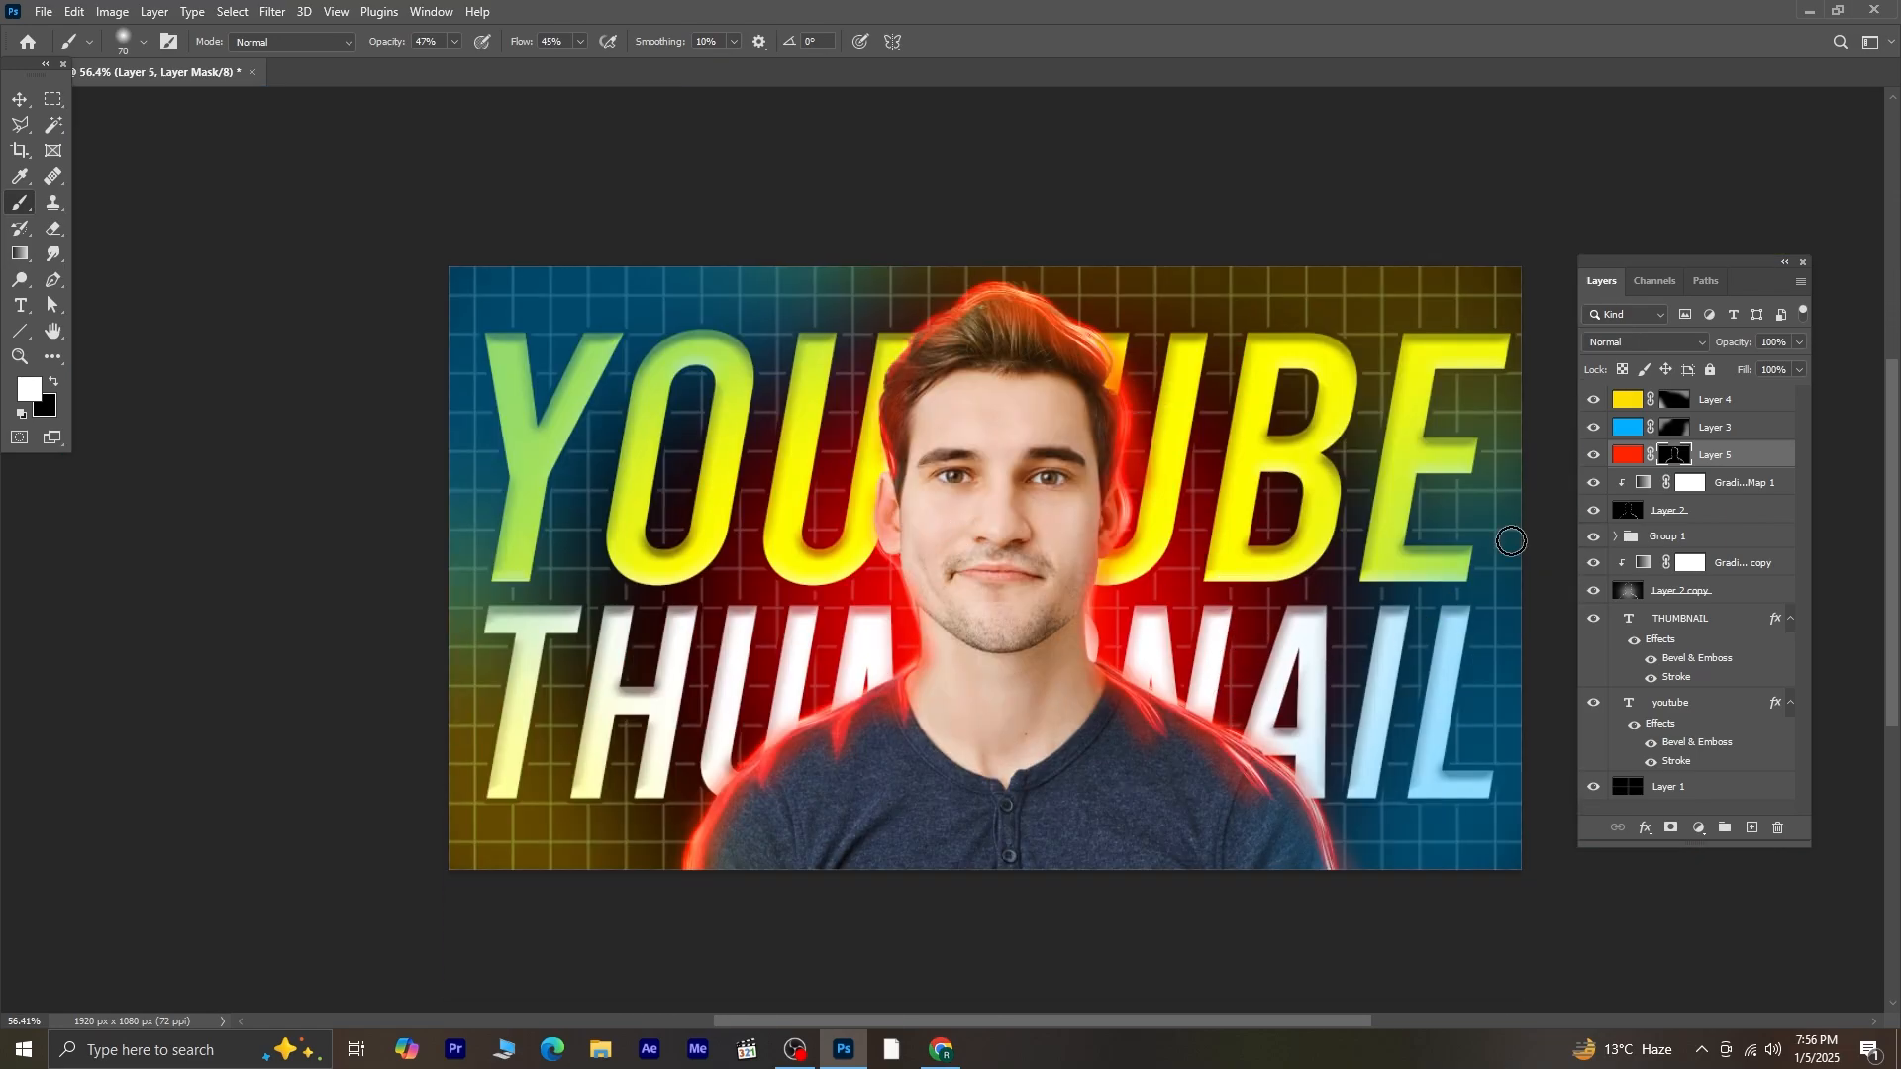
left_click(1694, 344)
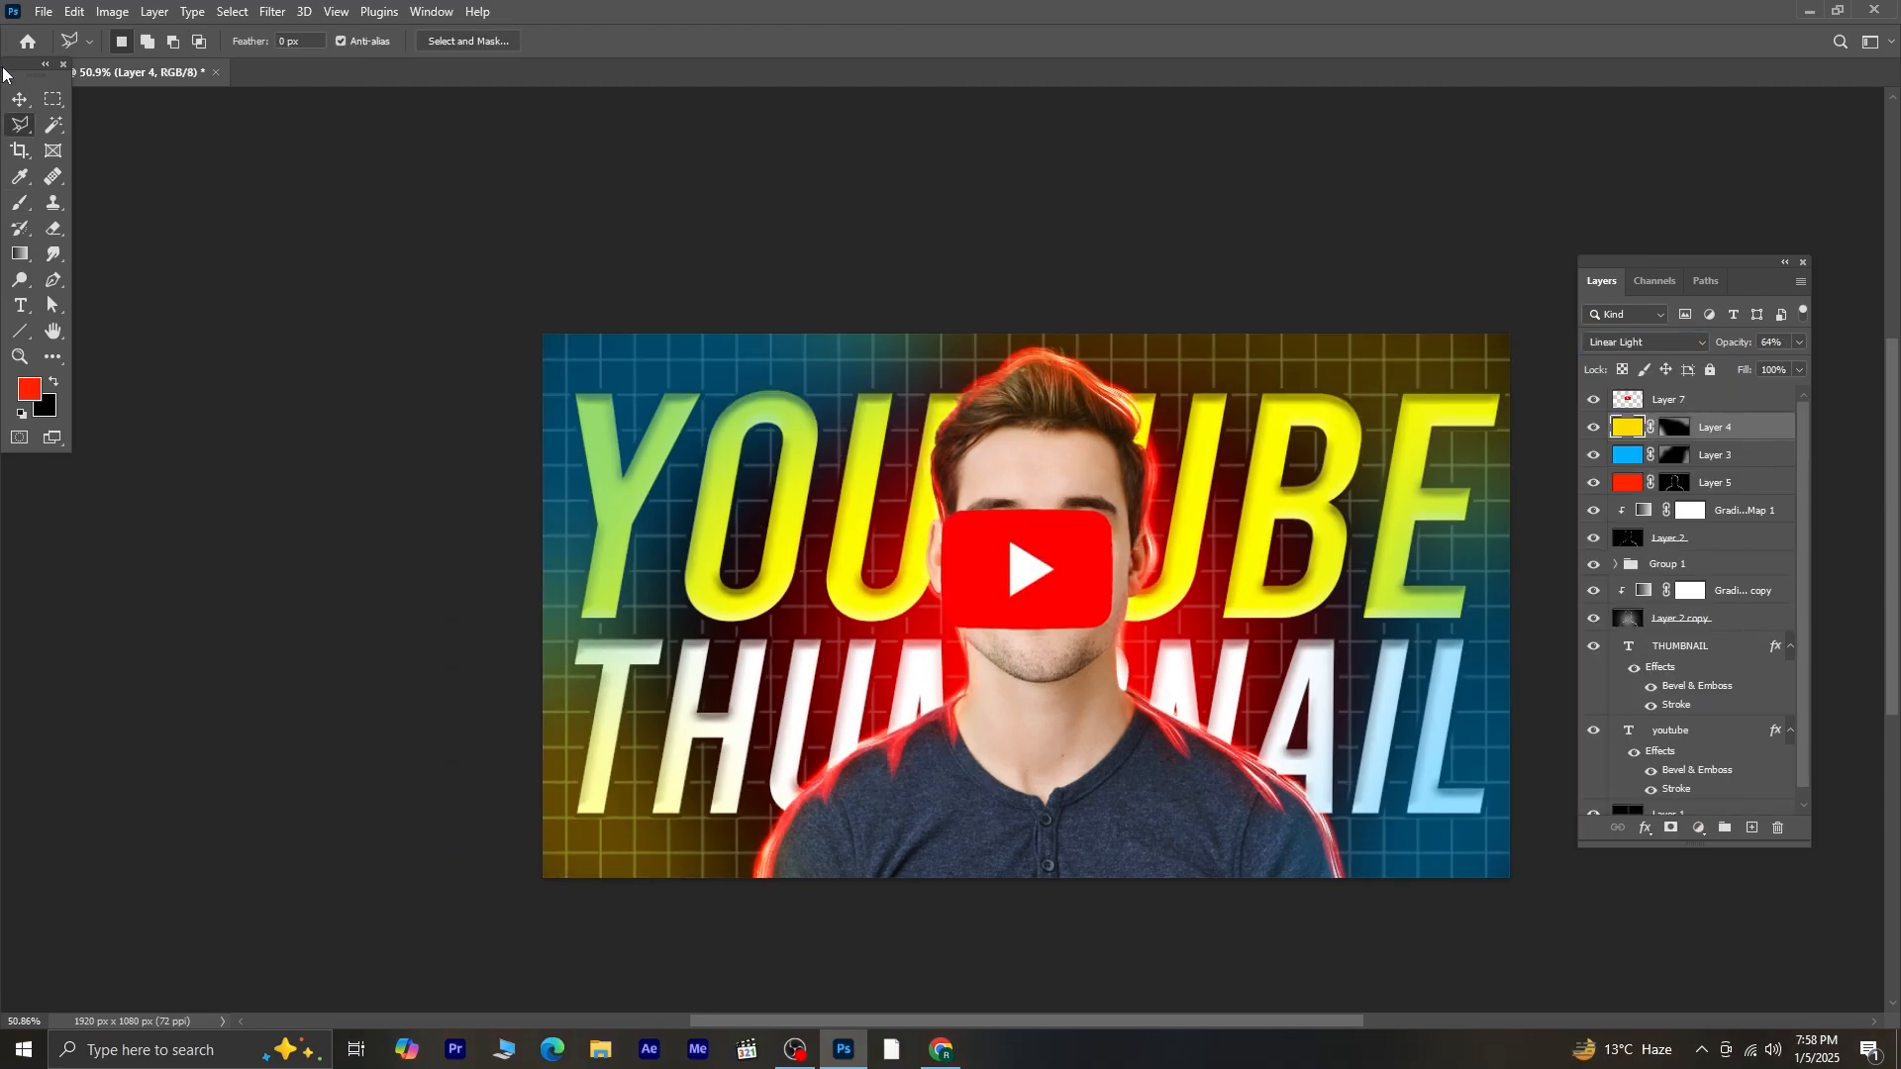
- Move the YouTube play logo off the face onto the YOUTUBE text and give it a downward Inner Bevel with 355% depth
left_click(19, 99)
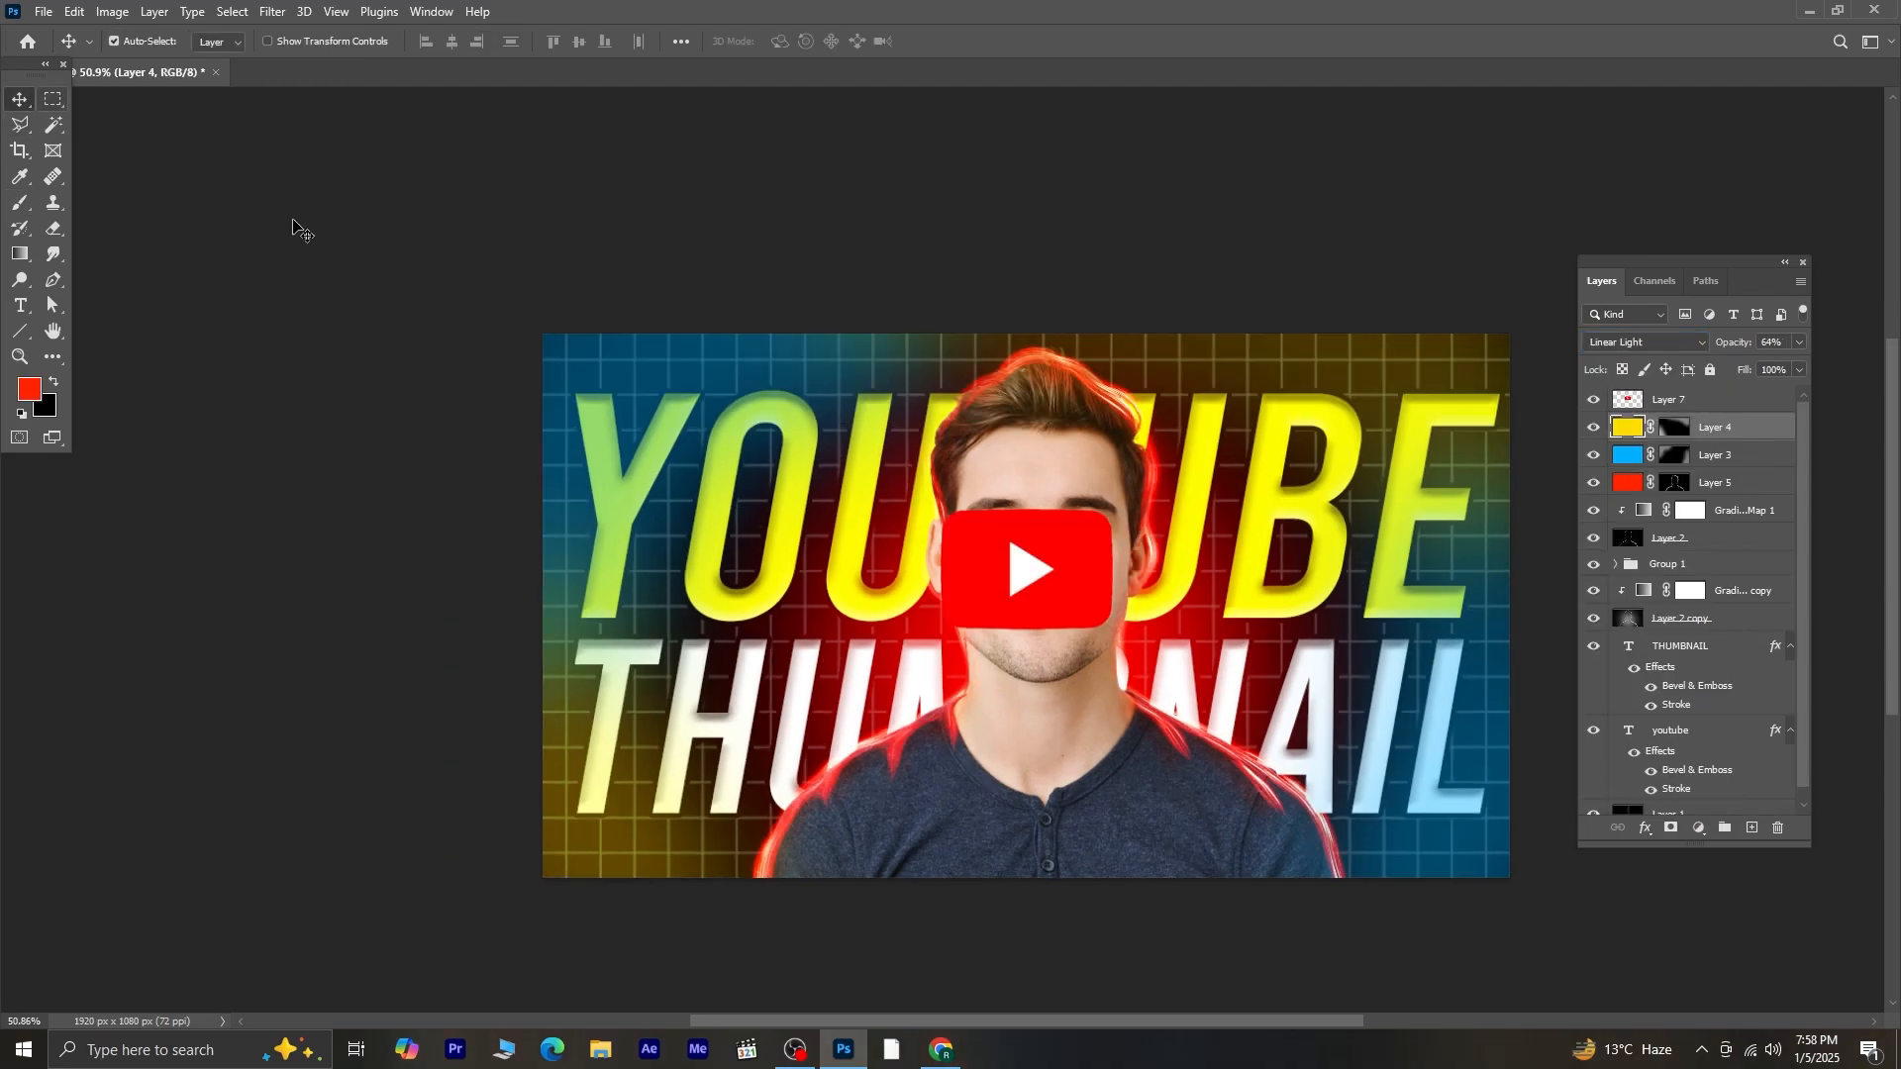
left_click_drag(1074, 559, 891, 505)
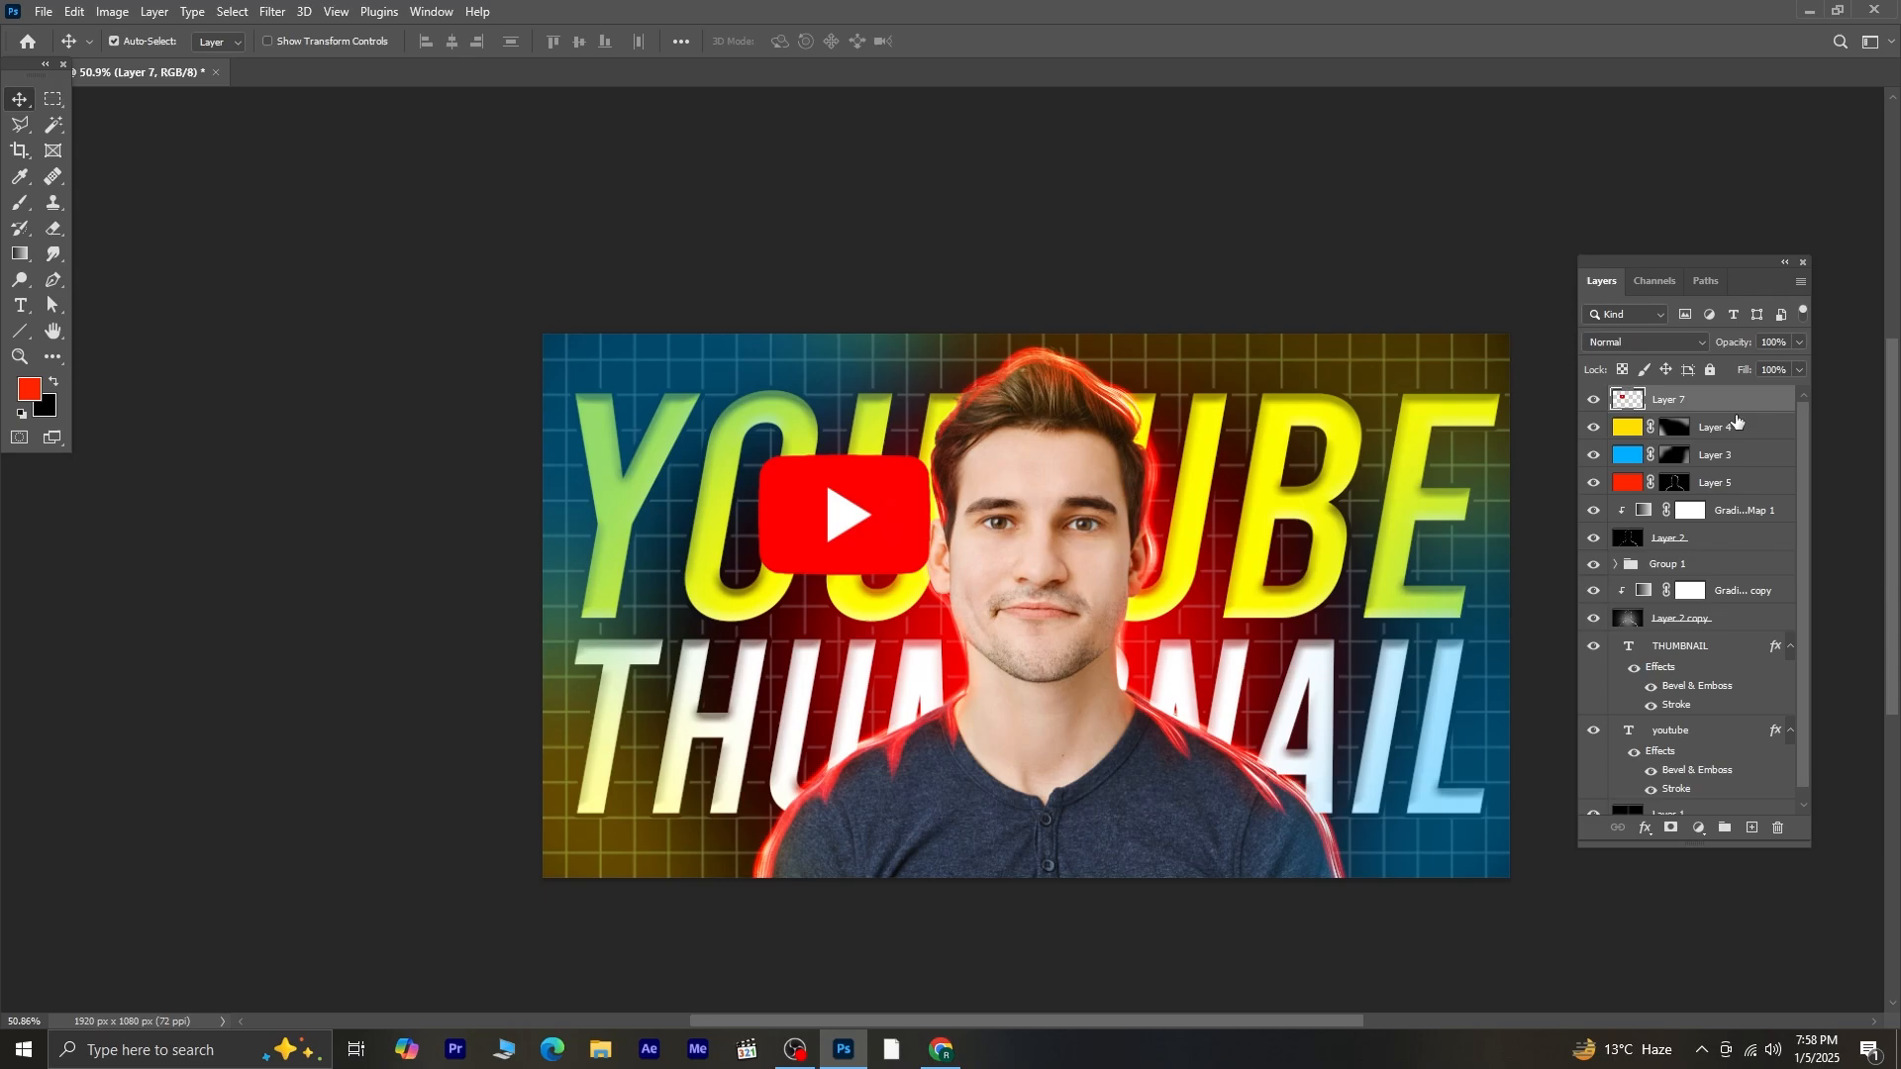
double_click(1740, 410)
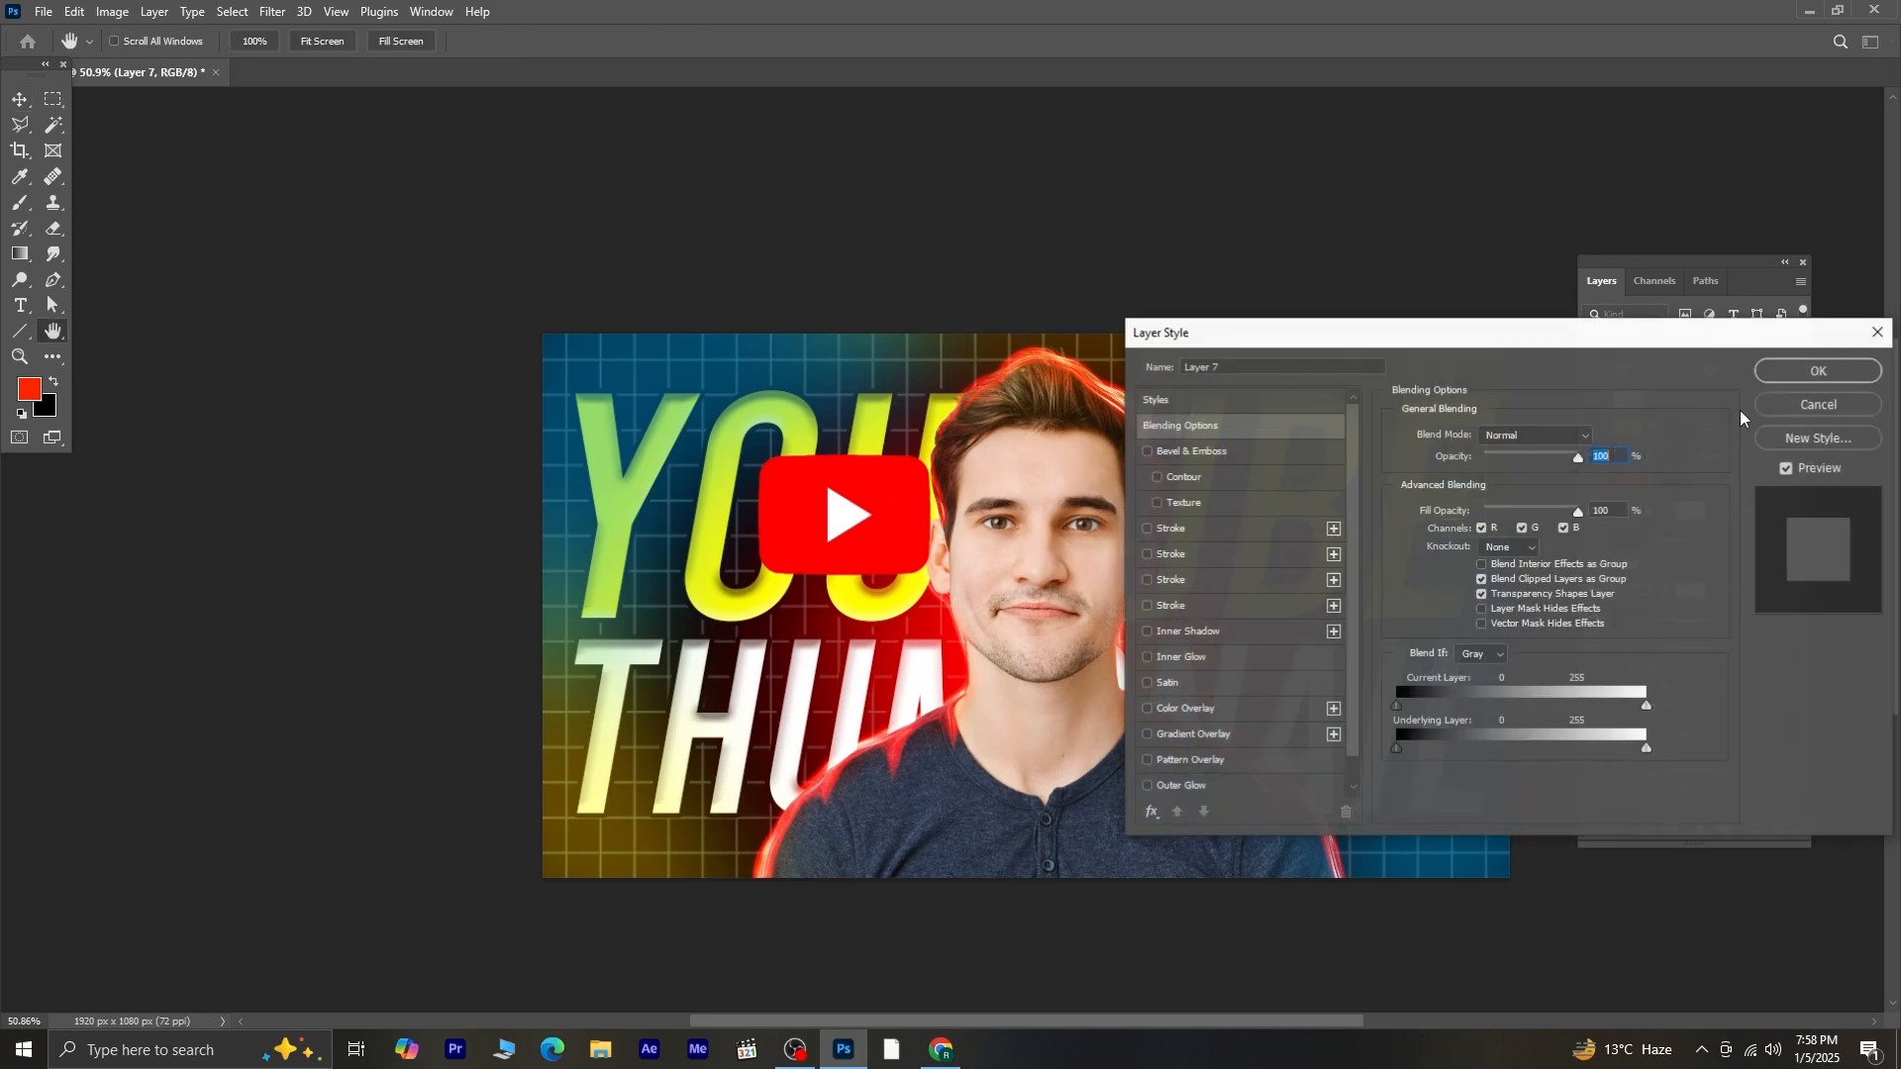
left_click(1219, 458)
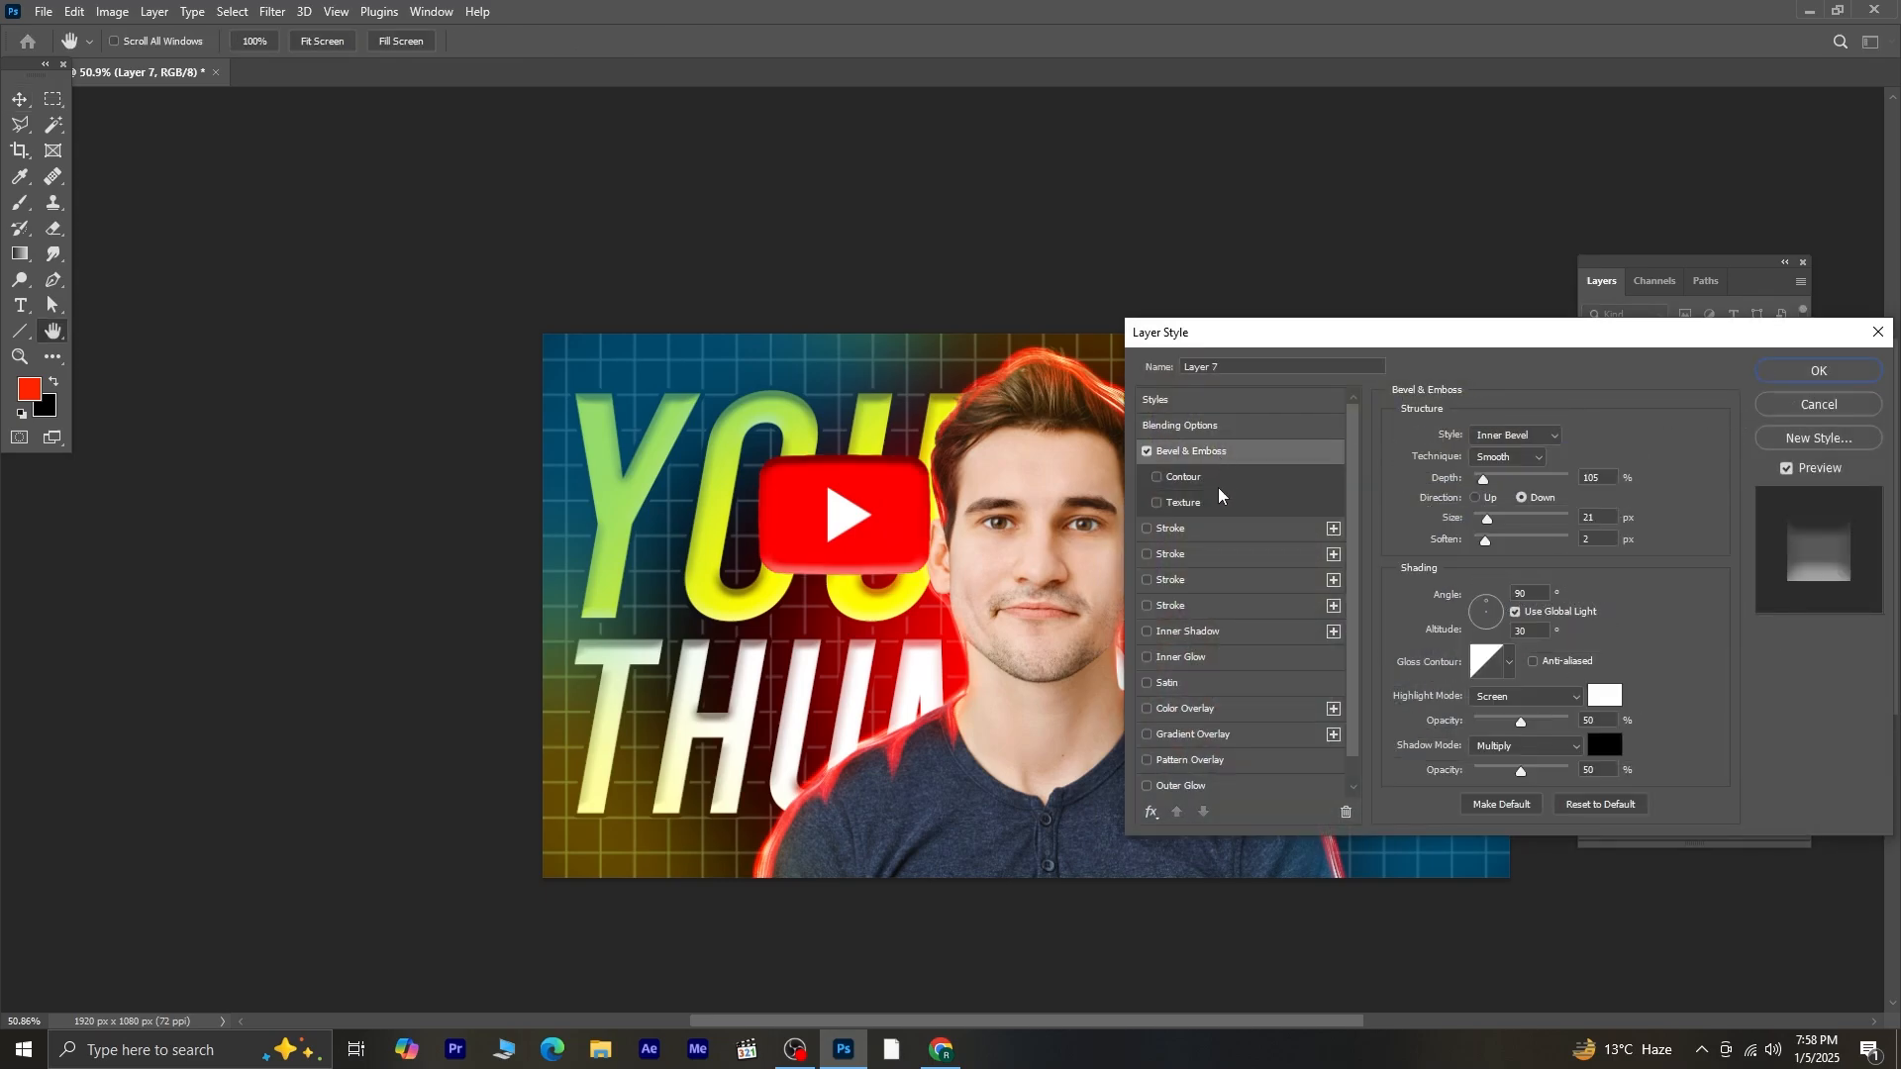
left_click_drag(1486, 486, 1502, 485)
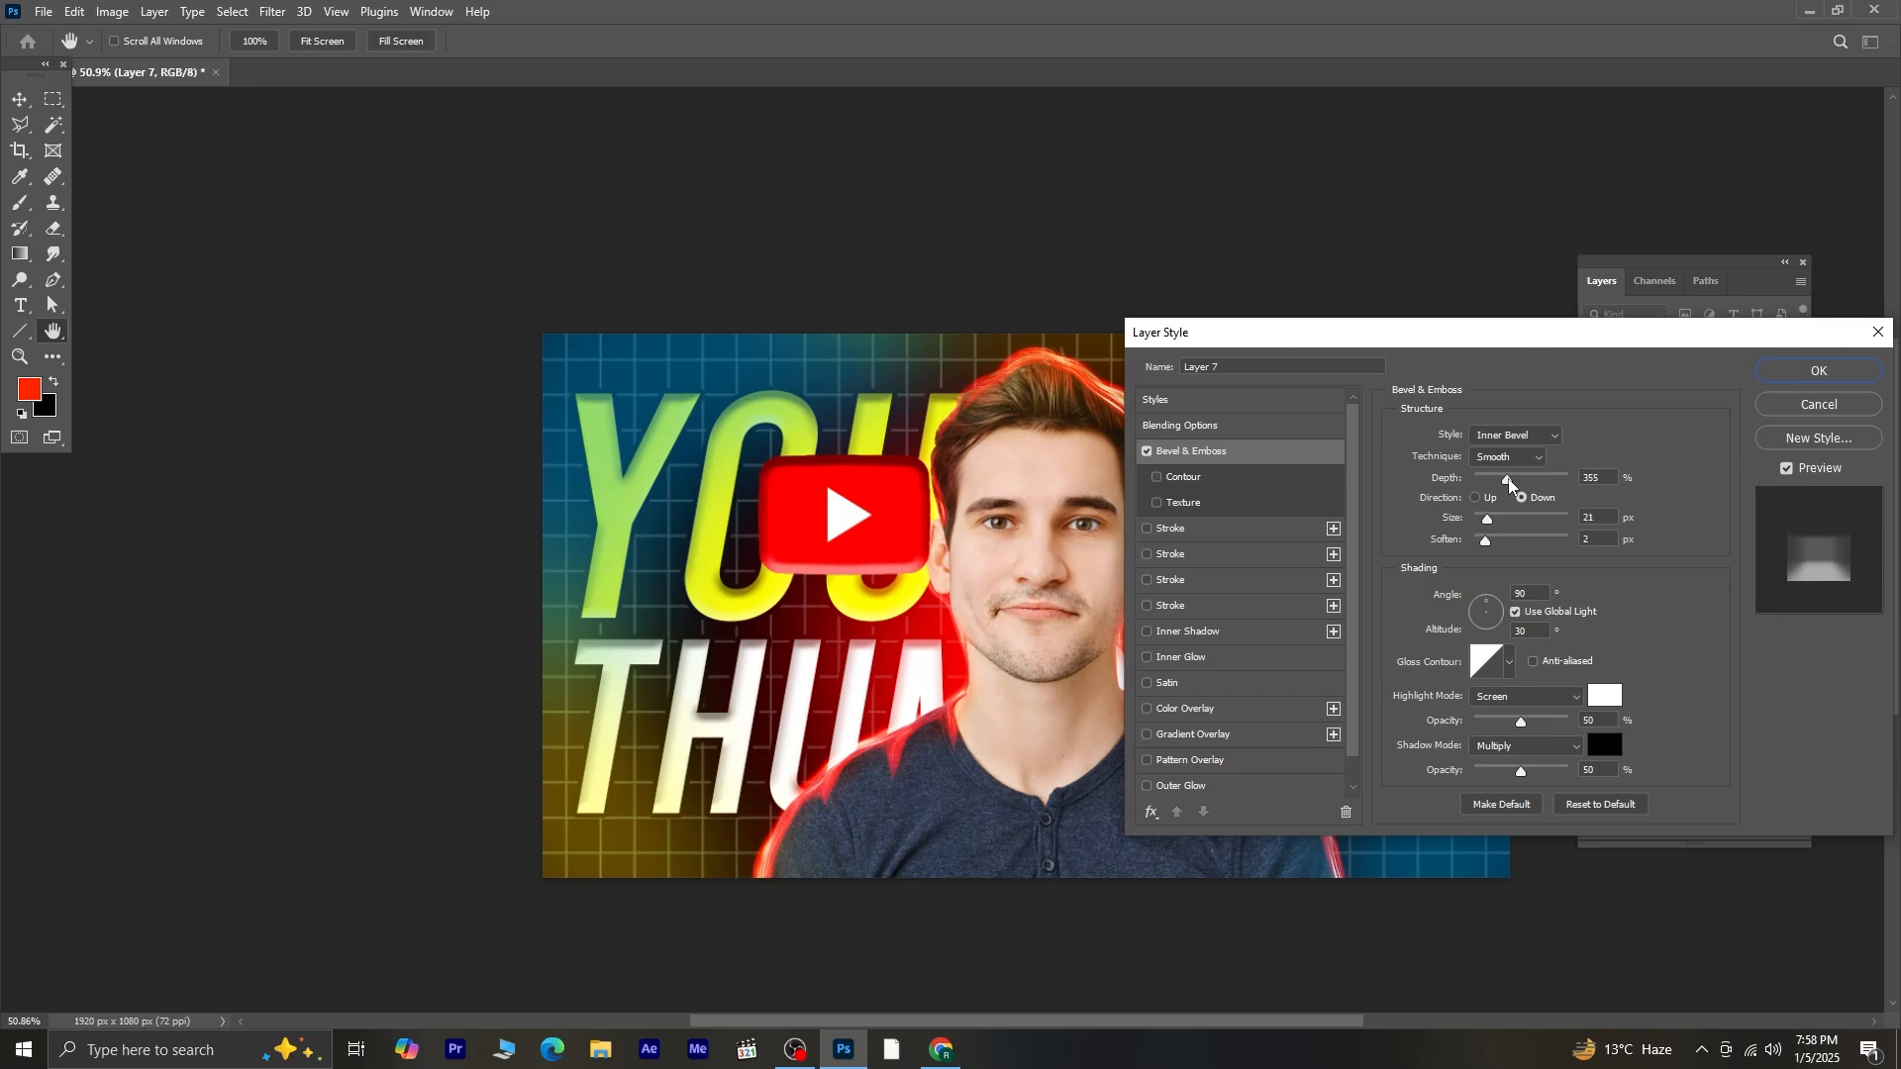
left_click(1802, 377)
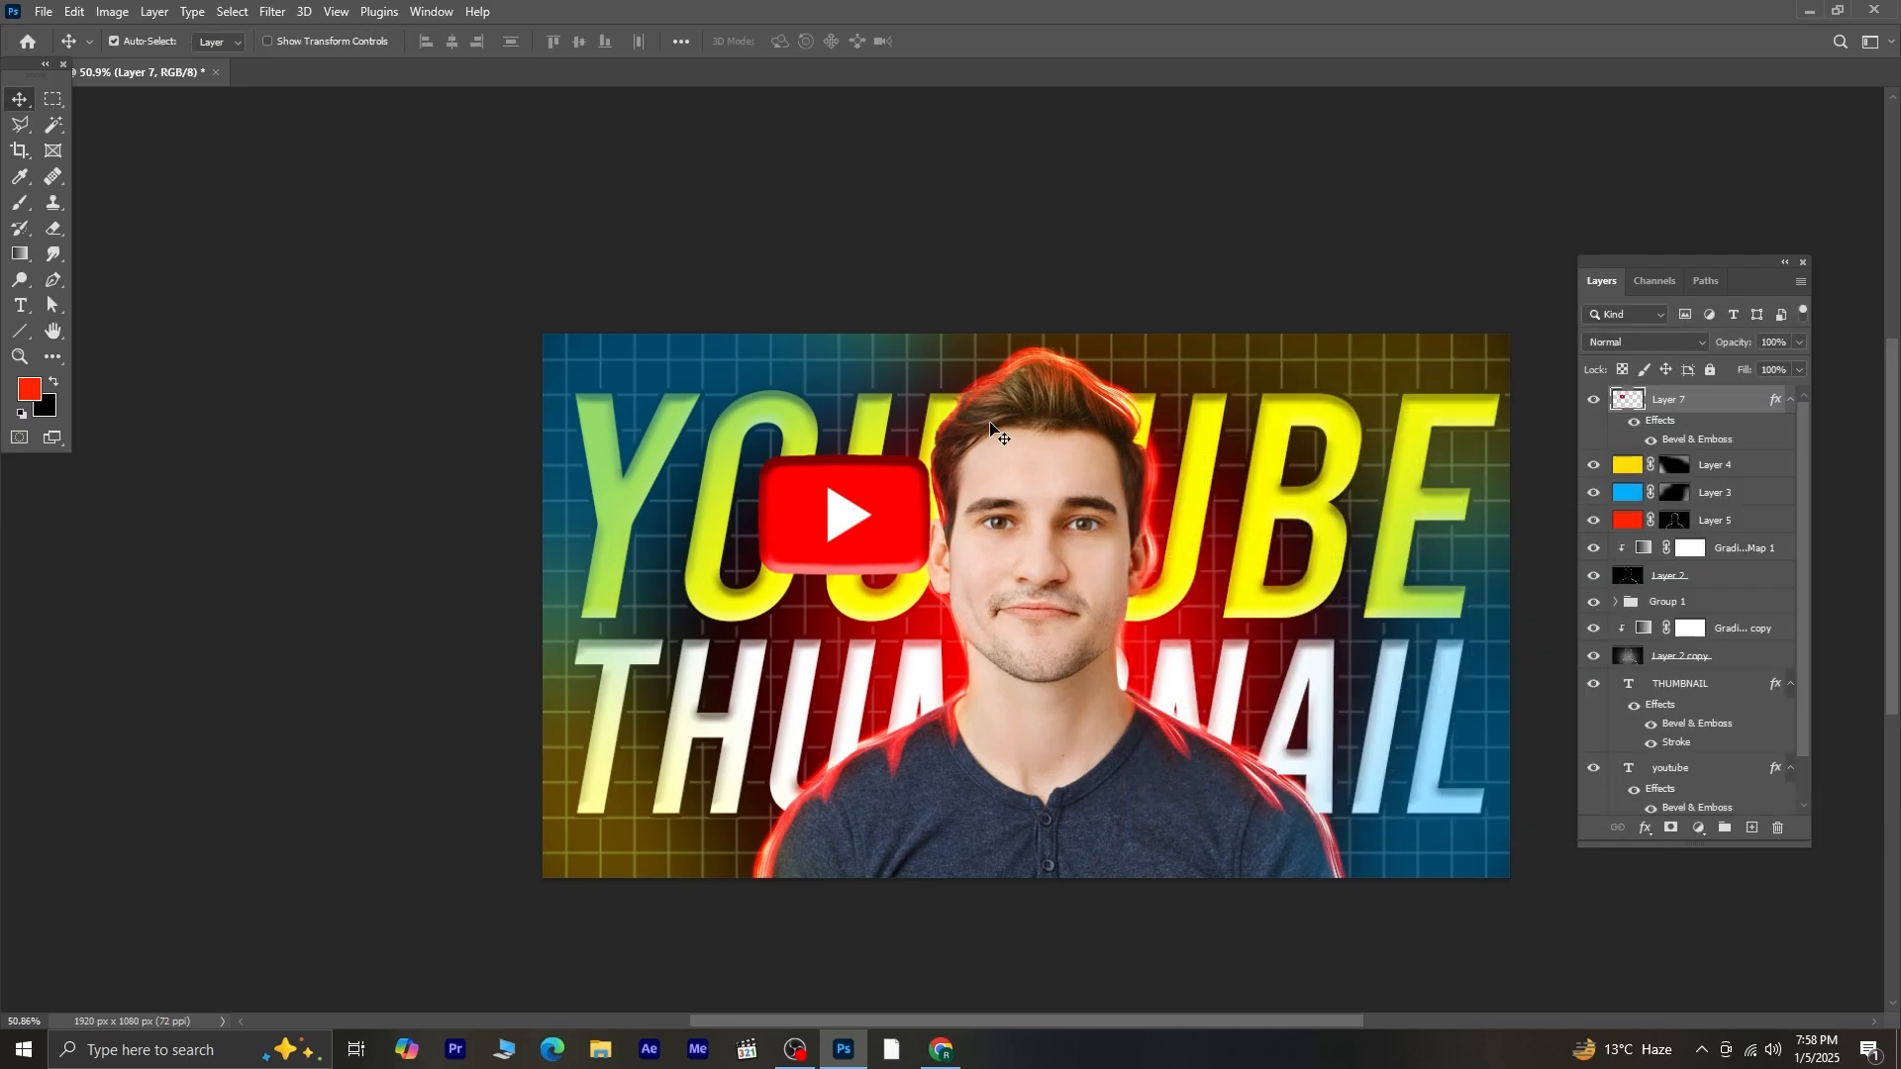
- Scale the play logo to about 63%, rotate it about -11.3° and place it over the Y of YOUTUBE
key("ctrl+t")
left_click_drag(953, 460, 872, 491)
left_click_drag(804, 546, 602, 547)
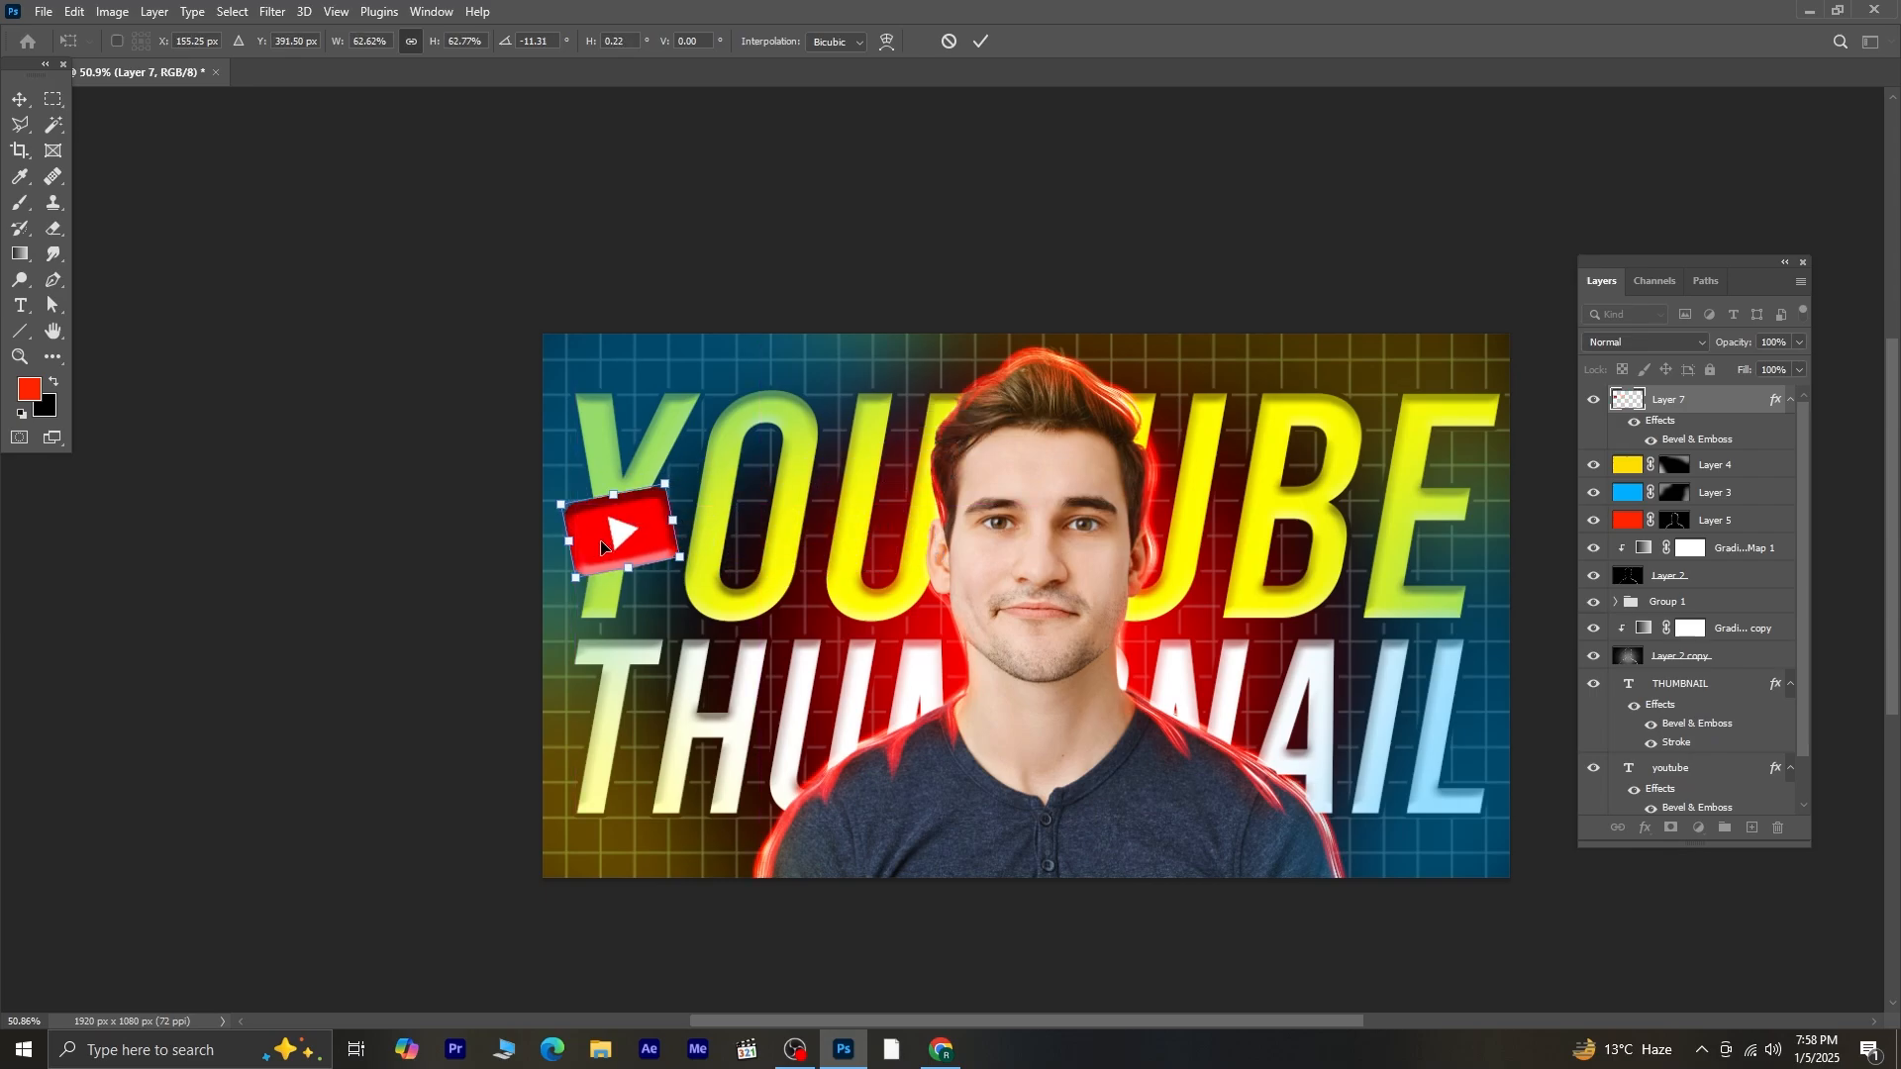
- Apply a Motion Blur to the play logo with a -90° angle and a 28-pixel distance
left_click(263, 13)
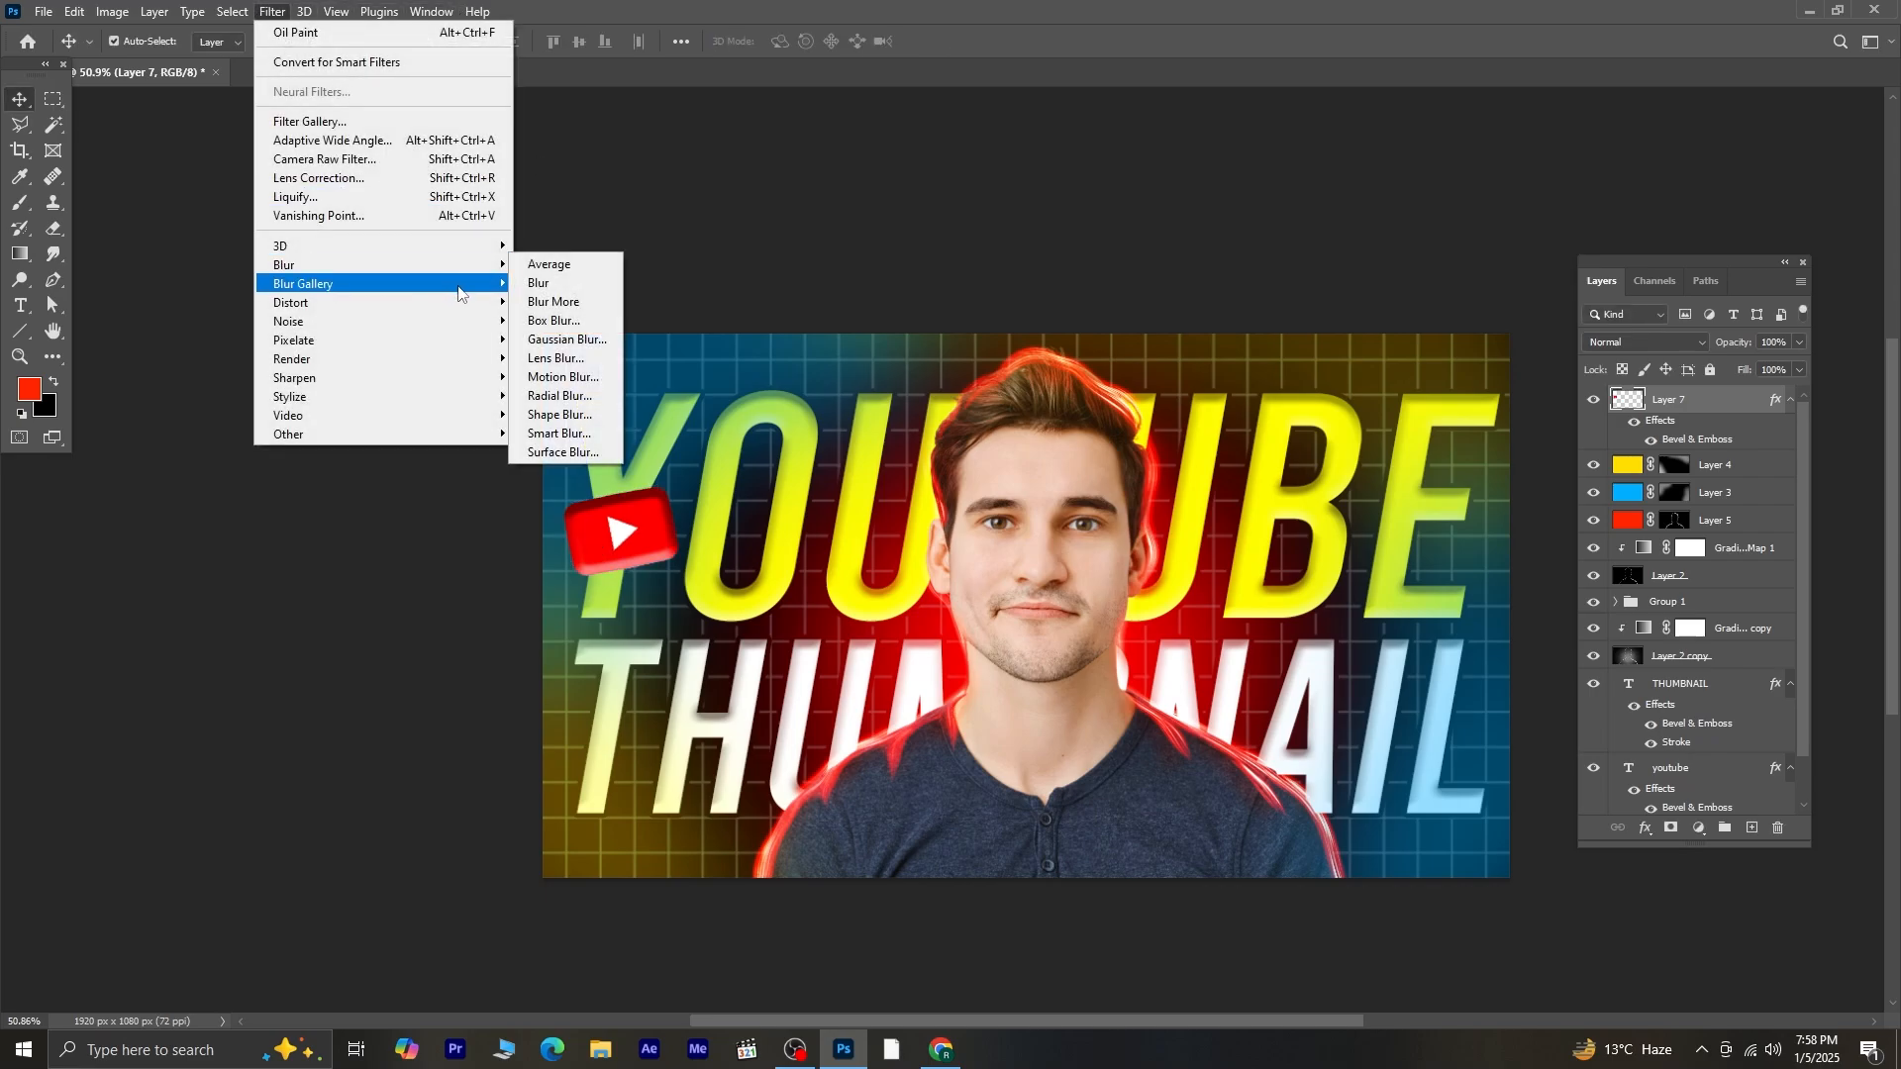
left_click(562, 378)
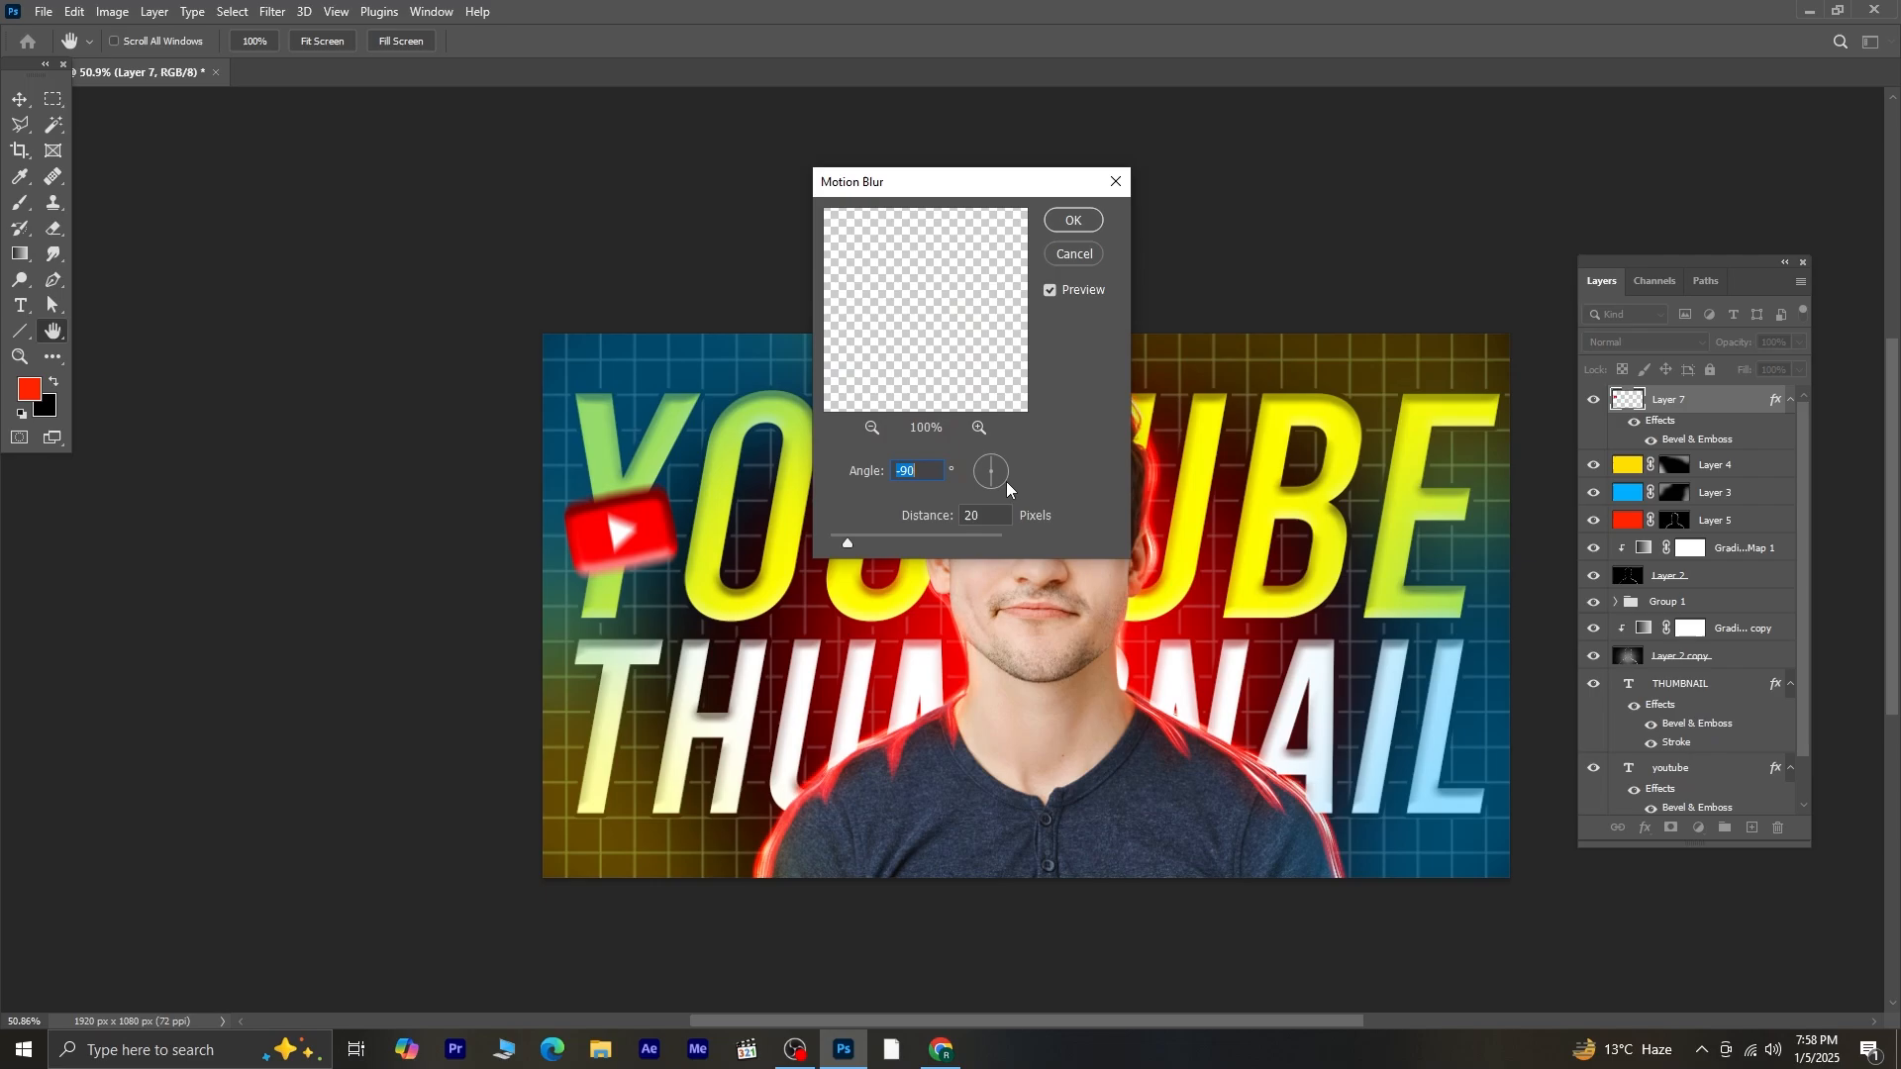
key("Tab")
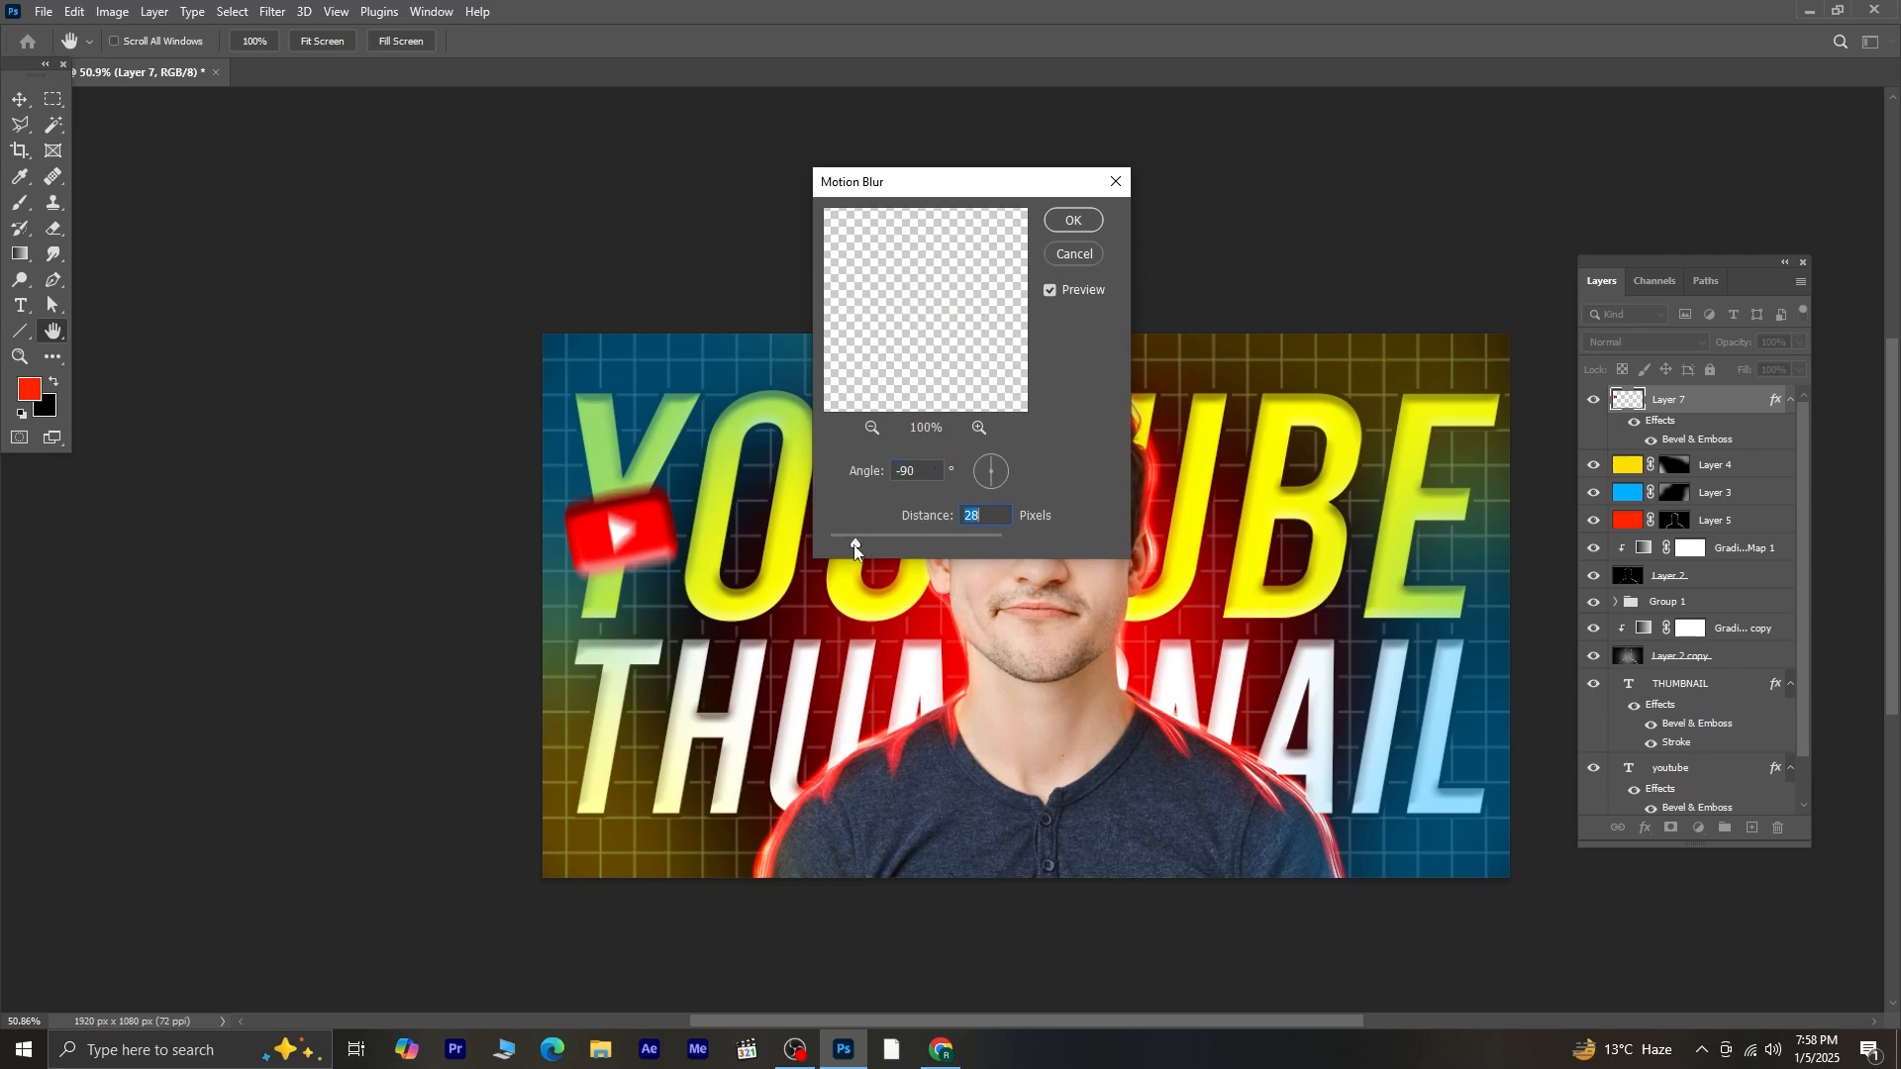
left_click(1073, 219)
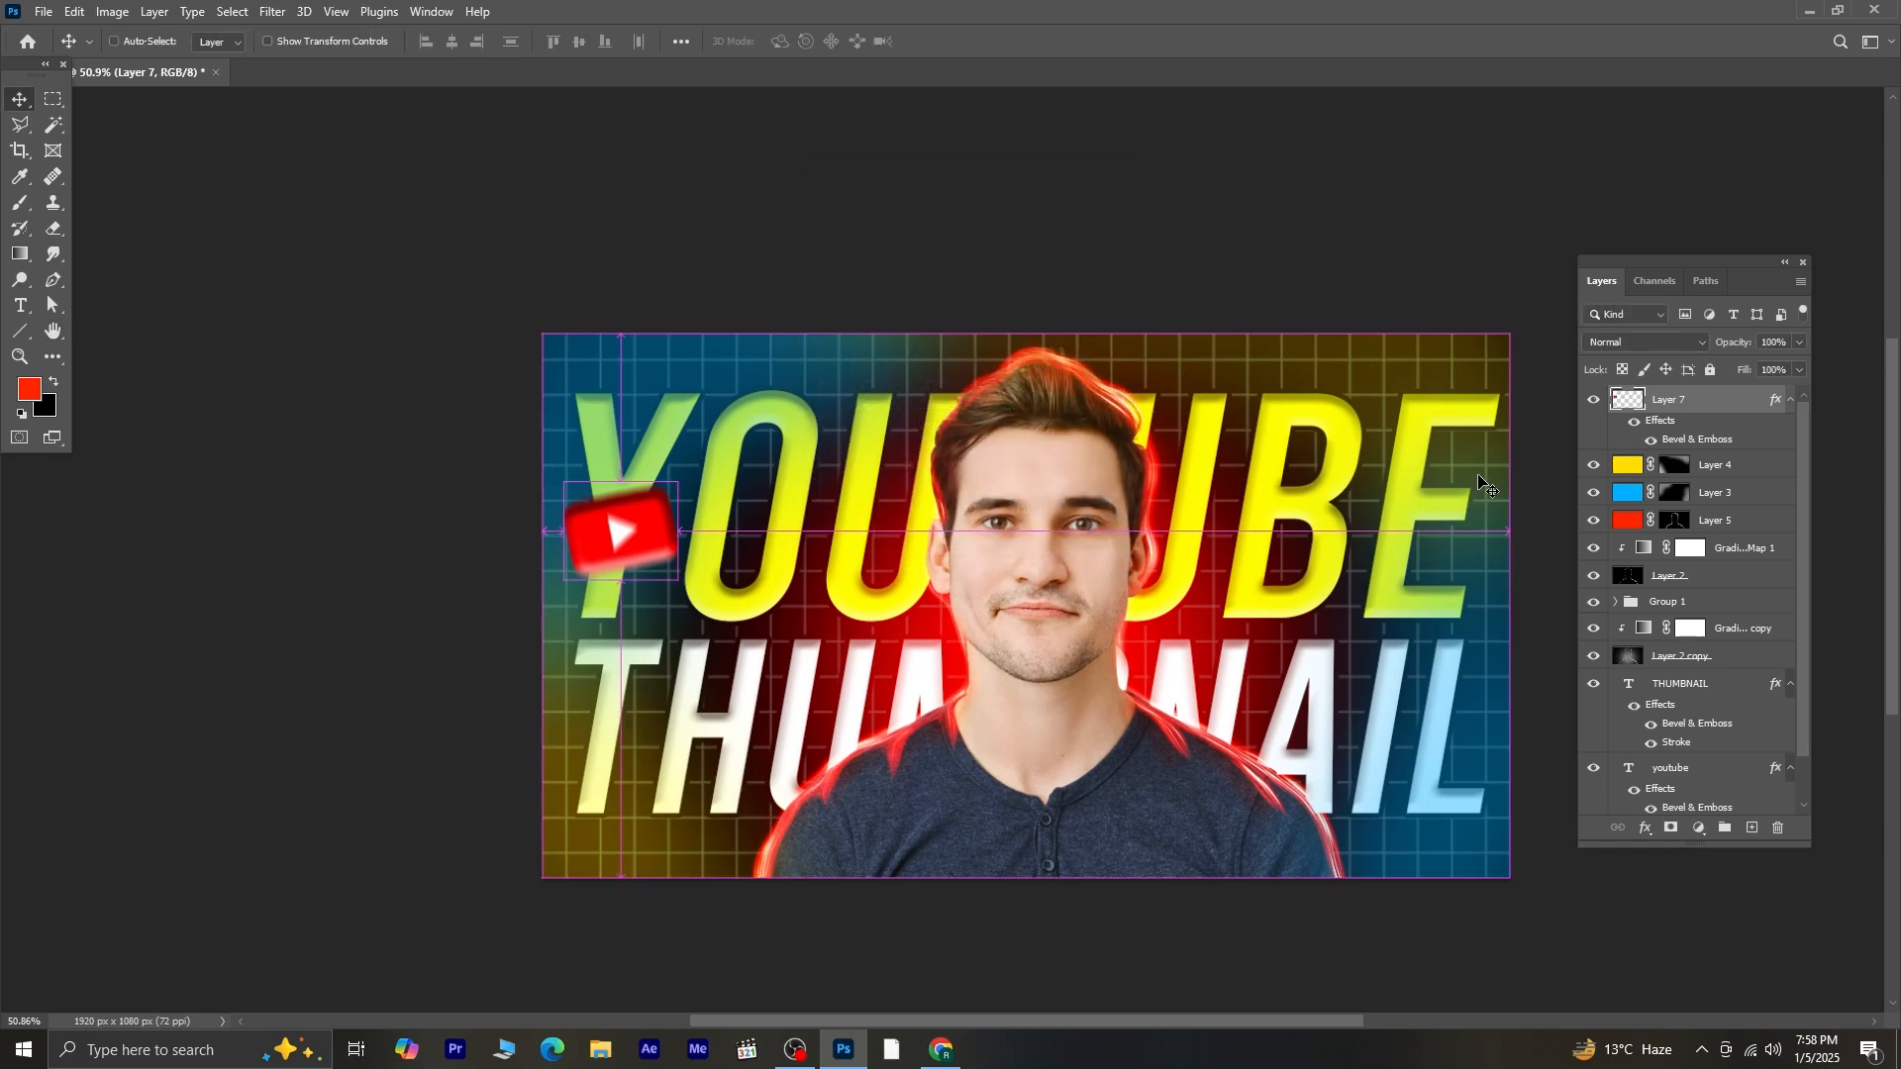
- Duplicate the blurred play logo, tilt the copy clockwise and place it over the base of the last L of THUMBNAIL
key("ctrl+j")
key("ctrl+t")
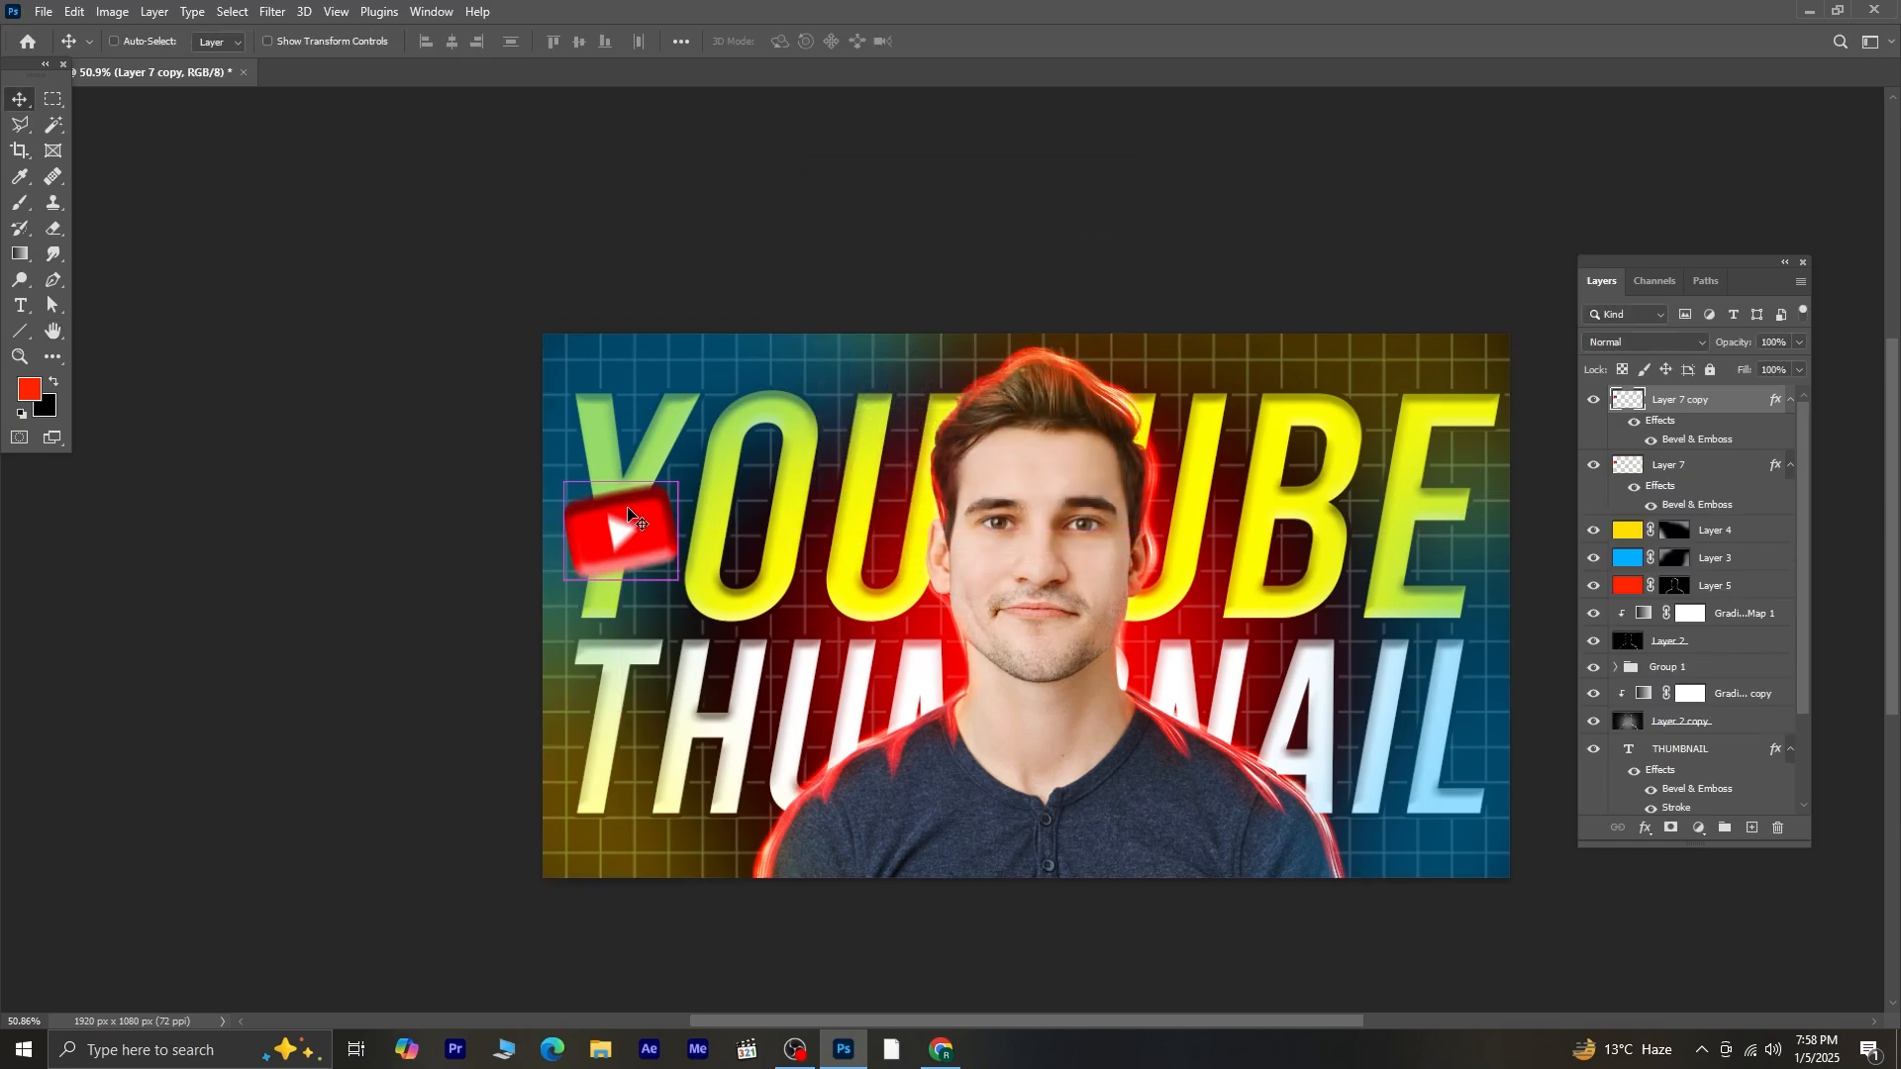
left_click_drag(690, 479, 1398, 834)
key("Return")
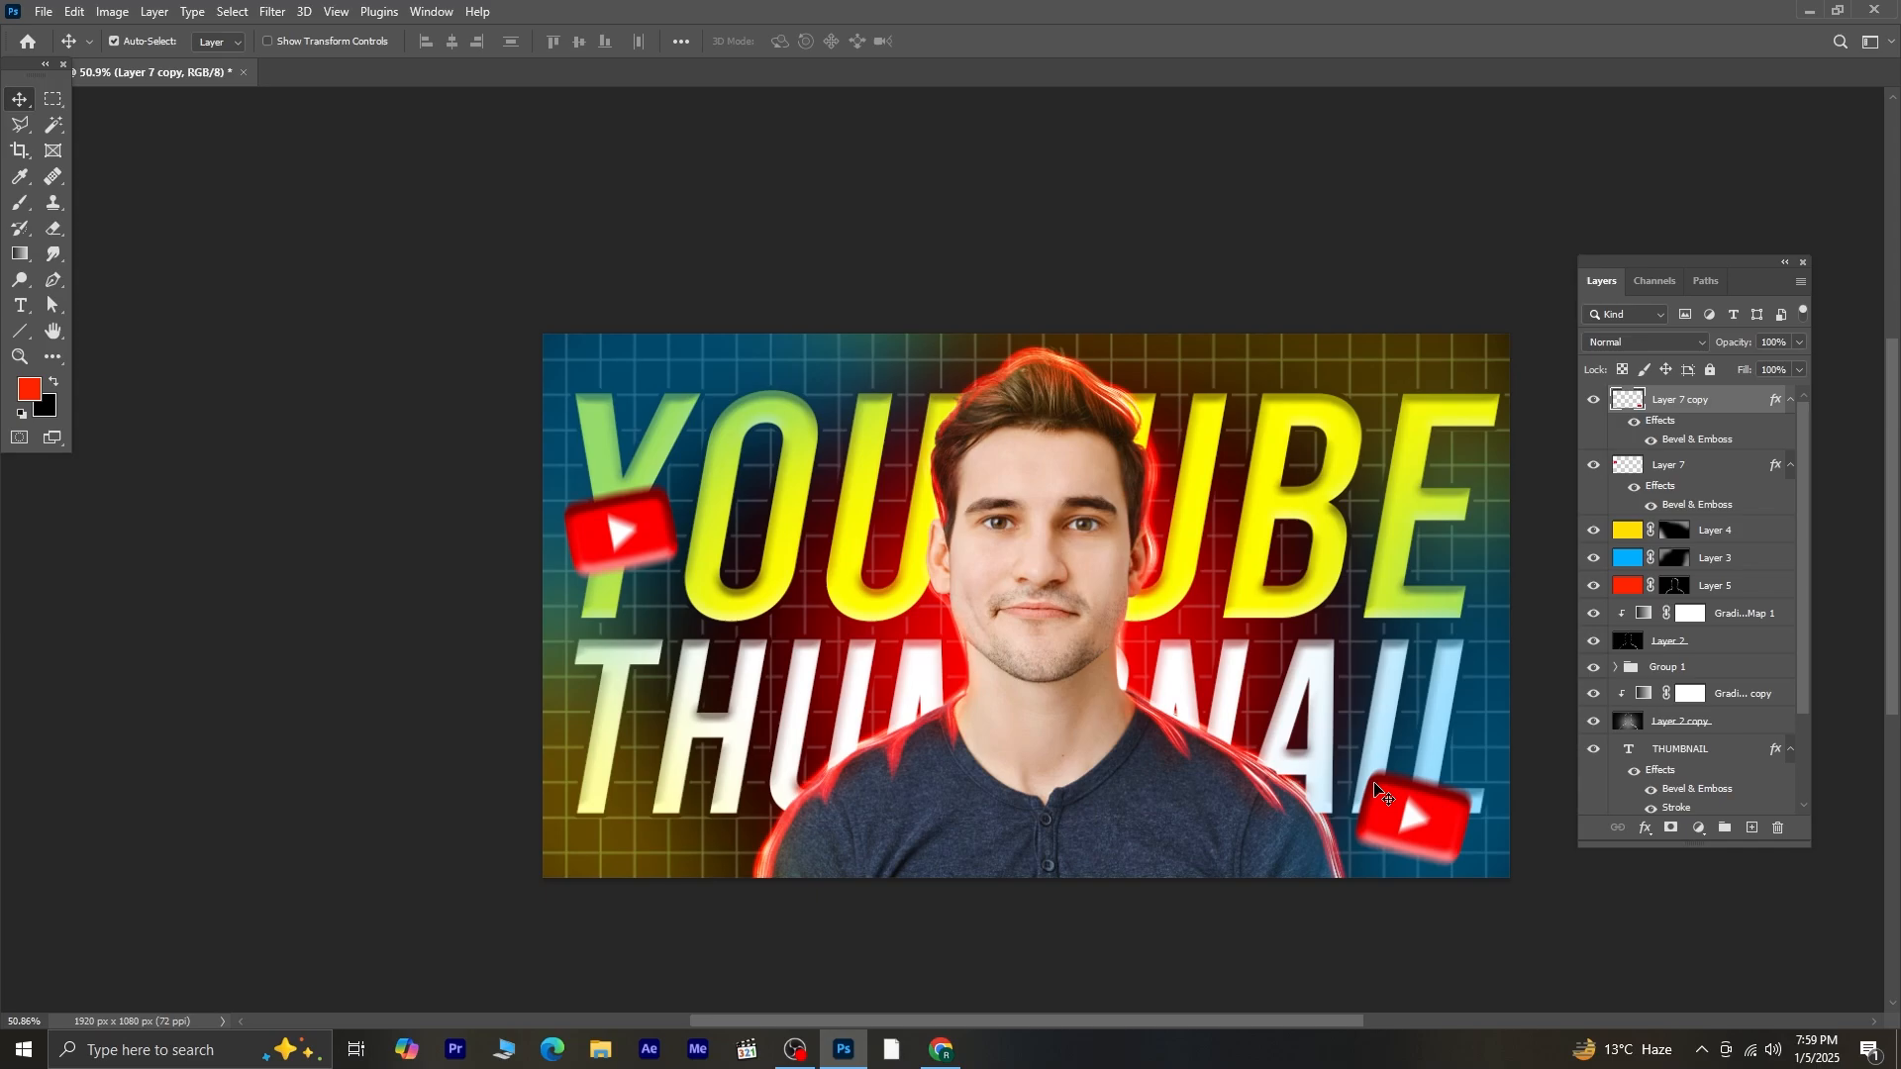
- Hide the layer list and examine the finished thumbnail up close
left_click(1804, 264)
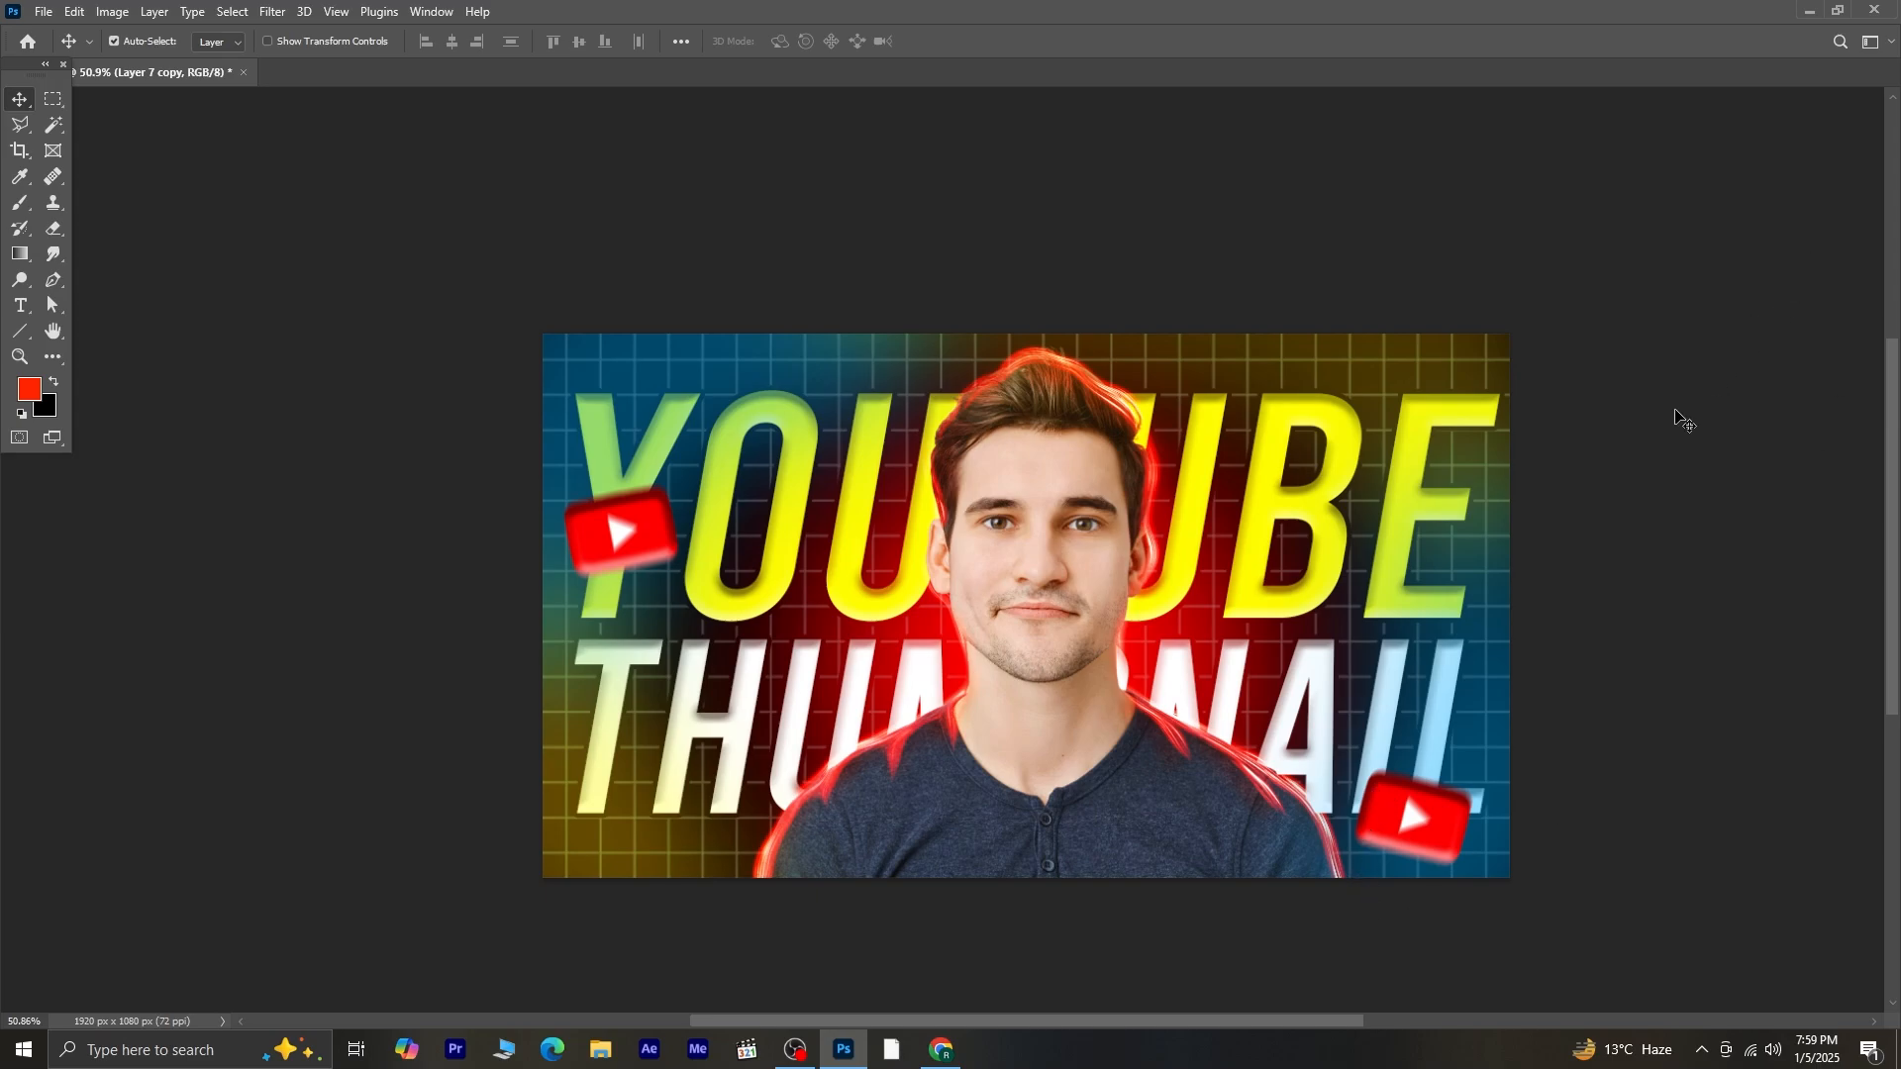
scroll(1649, 456, "up", 3)
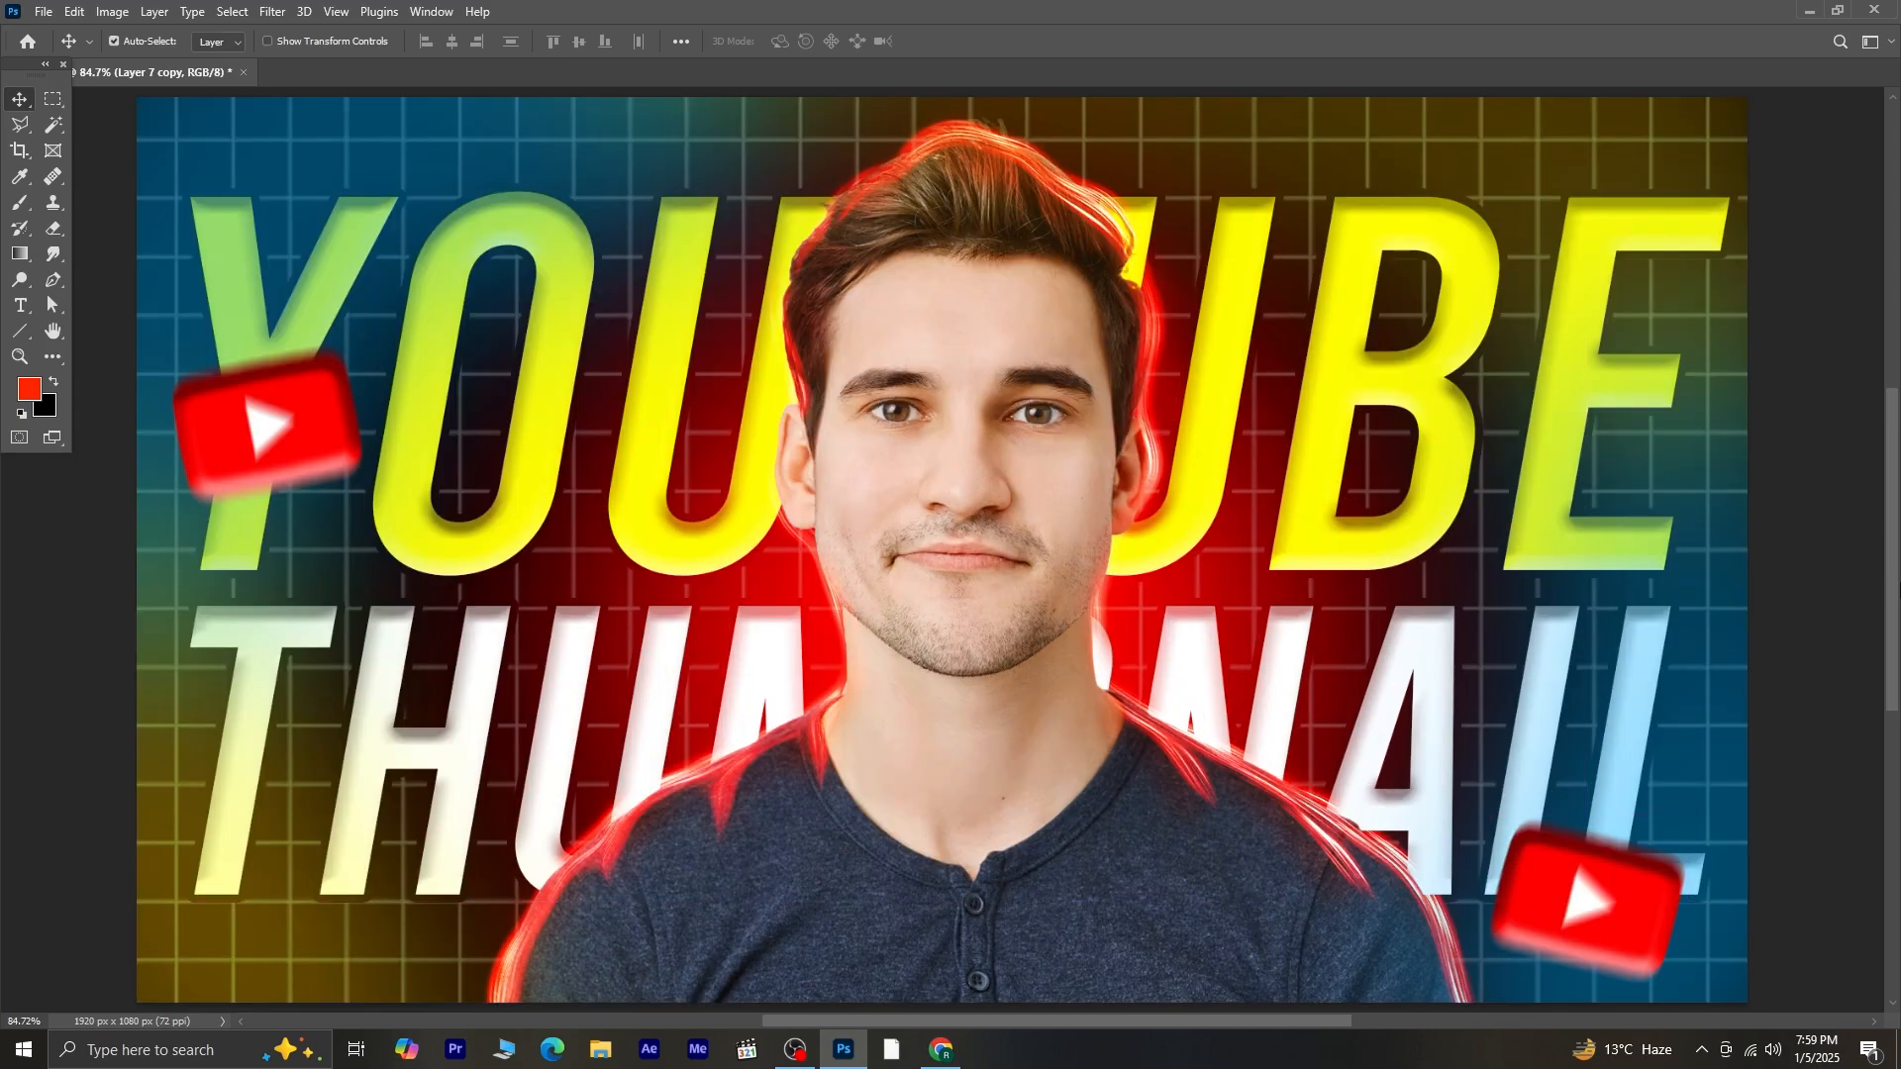